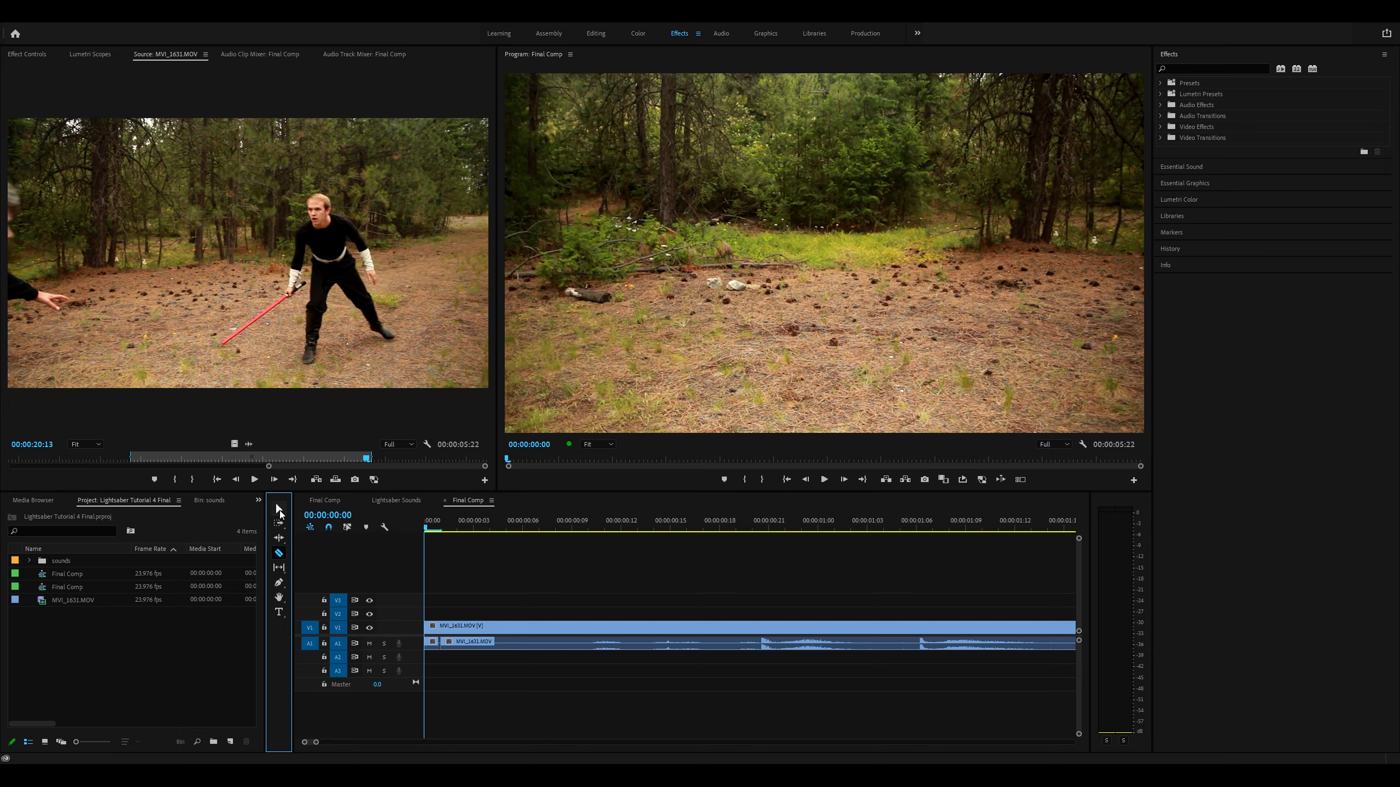
Step: Copy the short audio snippet at the start of A1 and paste it twice on A1 from 00:00:00:20
click(278, 507)
drag(437, 529, 588, 545)
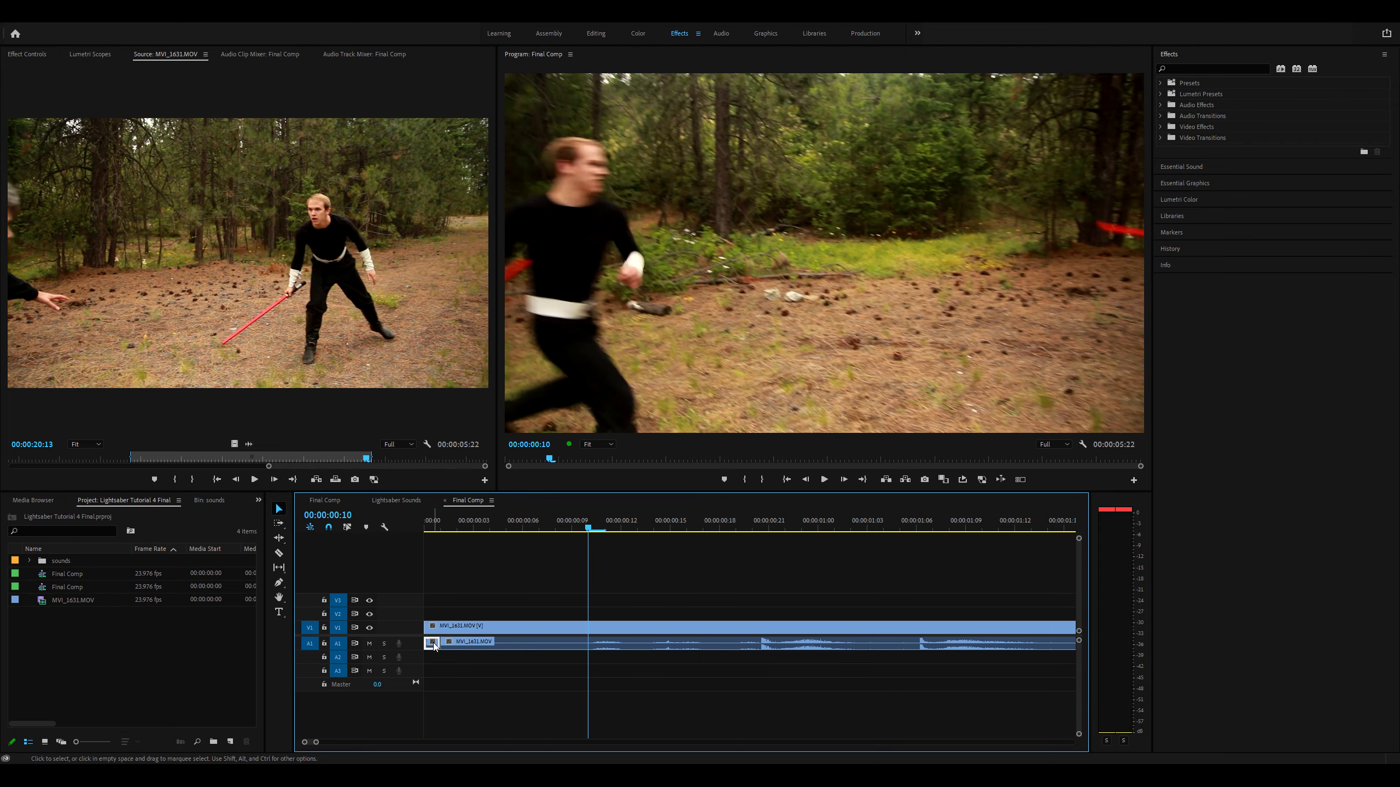
click(753, 527)
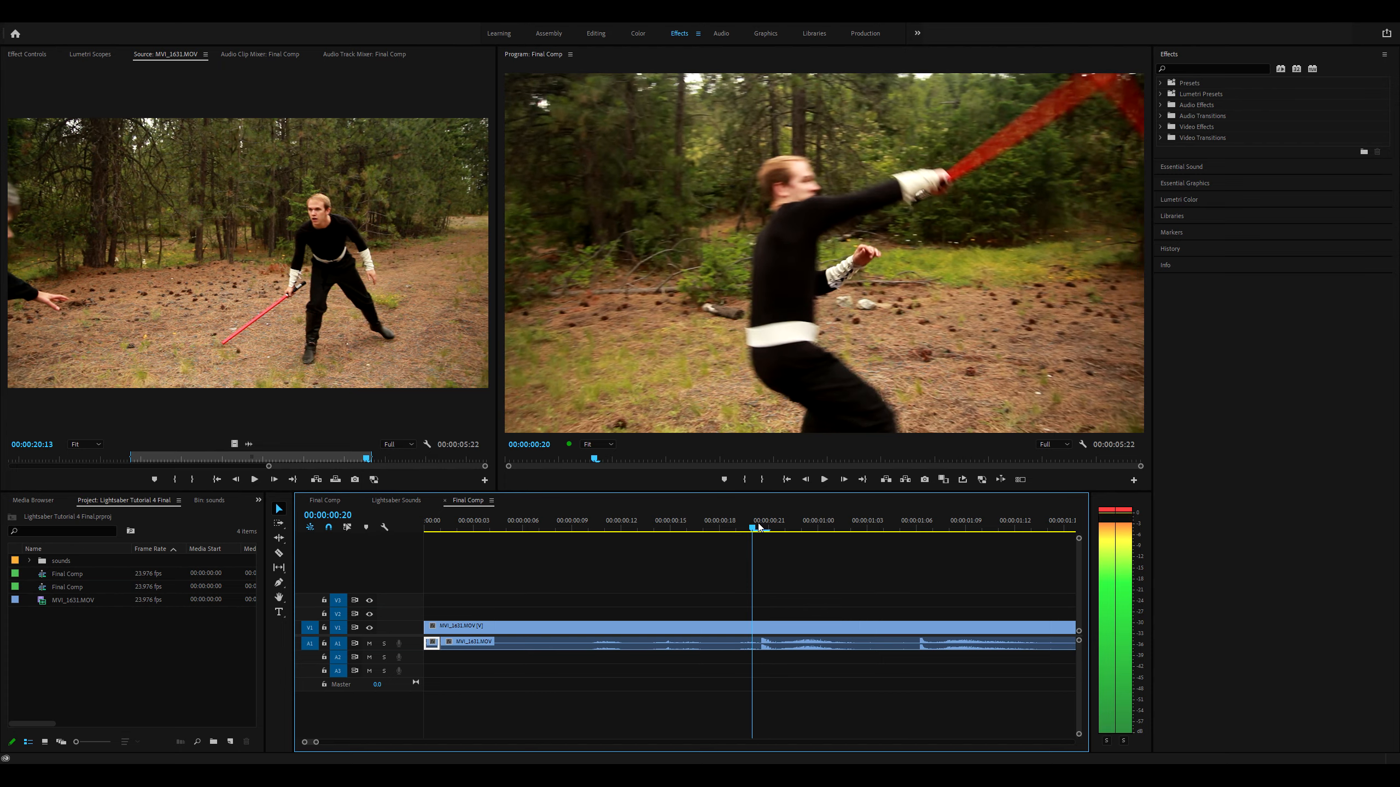
key(ctrl+v)
click(776, 551)
drag(768, 524, 654, 527)
key(ctrl+v)
scroll(755, 572, down, 1)
scroll(729, 567, up, 1)
key(minus)
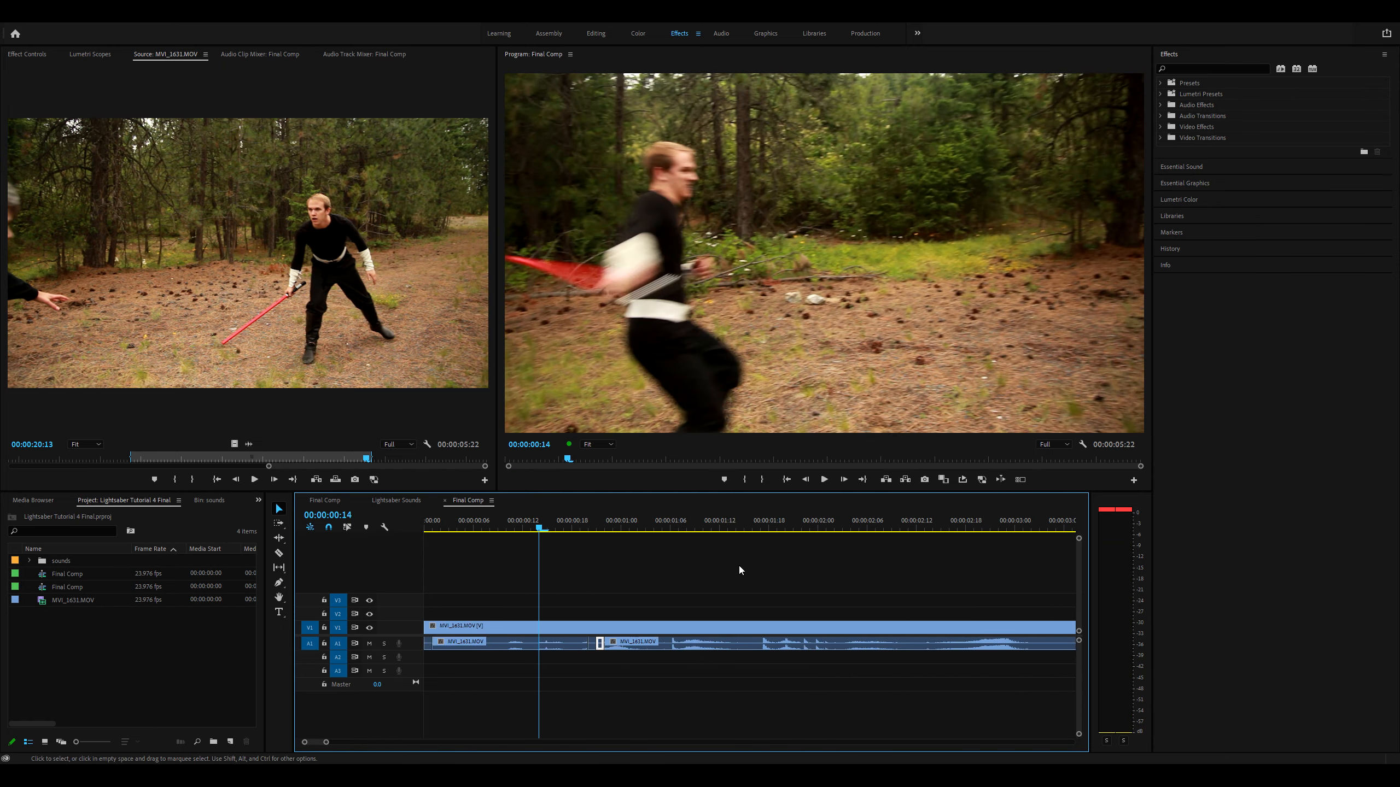
Step: Paste the copied audio snippet over the start of the noise on A1 at 00:00:01:06
click(731, 570)
key(equal)
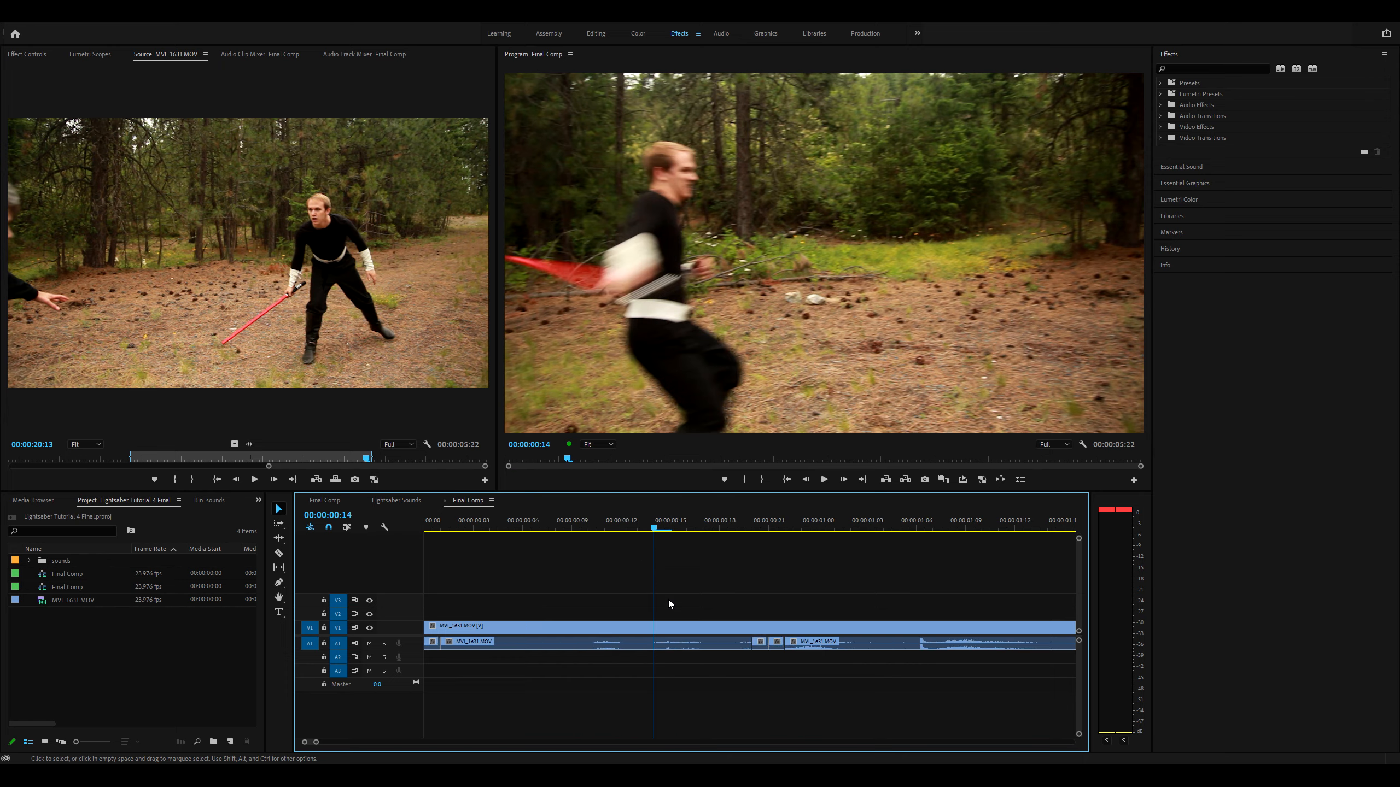
drag(664, 530, 697, 531)
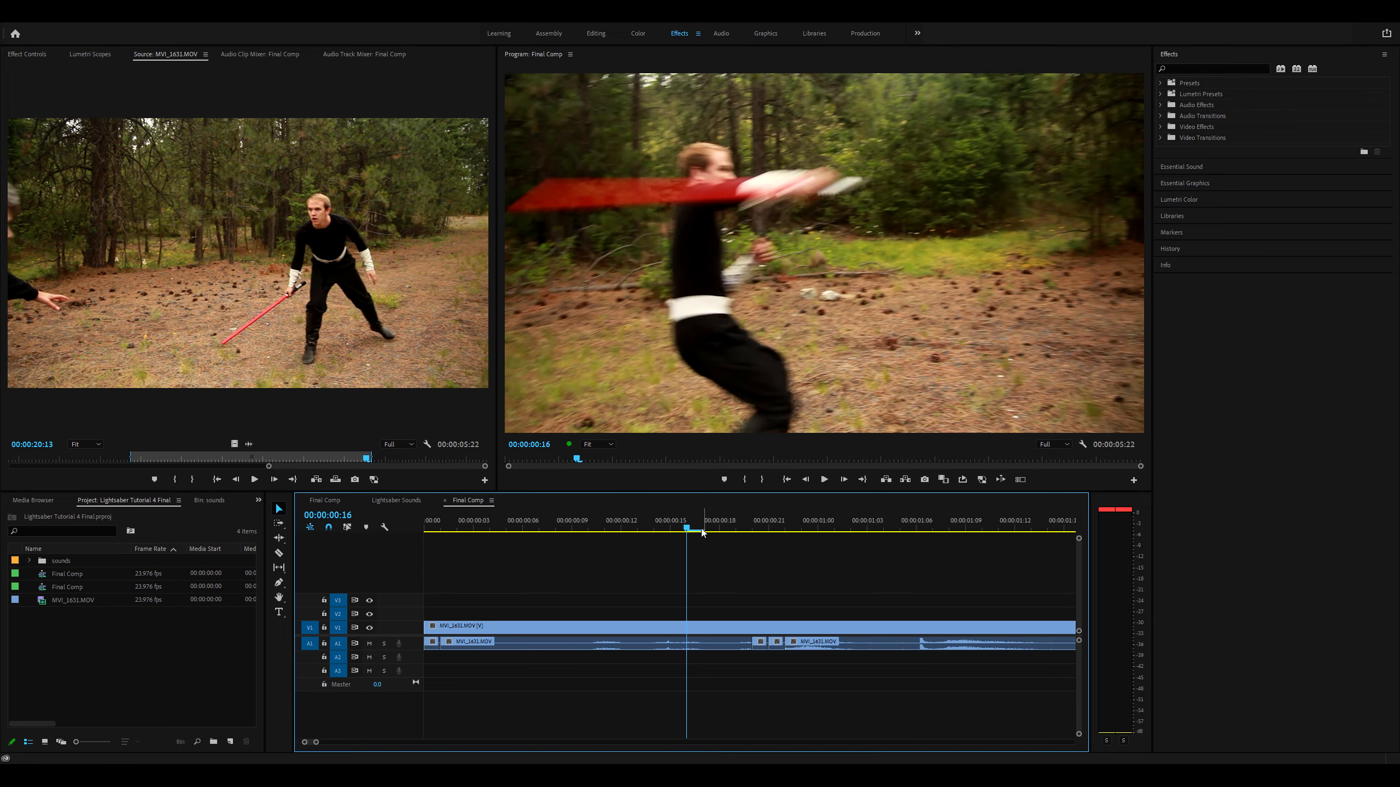
mouse_move(781, 532)
mouse_down()
mouse_move(556, 524)
mouse_move(788, 532)
mouse_up()
scroll(807, 543, down, 3)
click(803, 528)
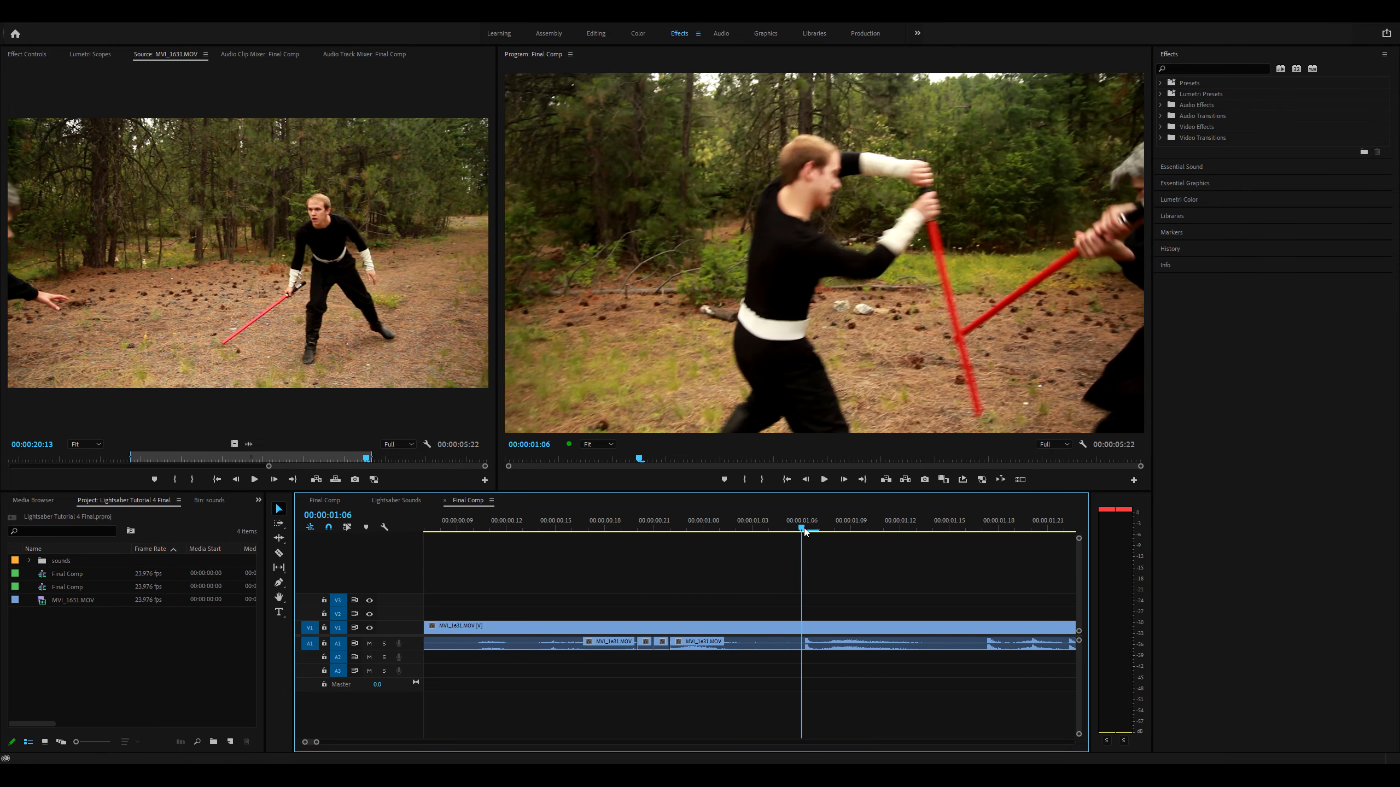
drag(804, 530, 494, 522)
mouse_move(584, 523)
mouse_down()
mouse_move(713, 523)
mouse_move(559, 523)
mouse_up()
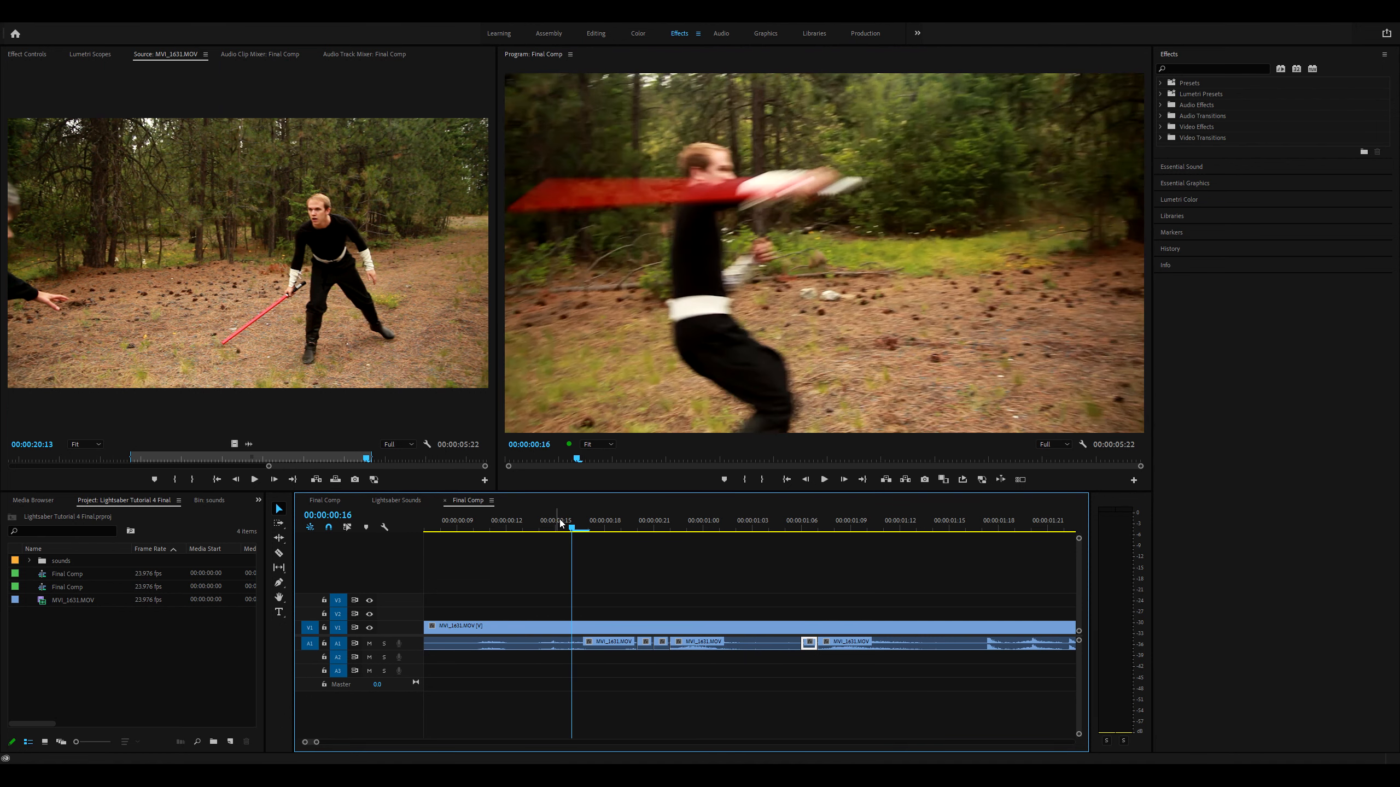
Step: Paste the copied audio snippet over the next clash noise on A1 at 00:00:01:17
scroll(766, 562, right, 1)
scroll(795, 565, right, 1)
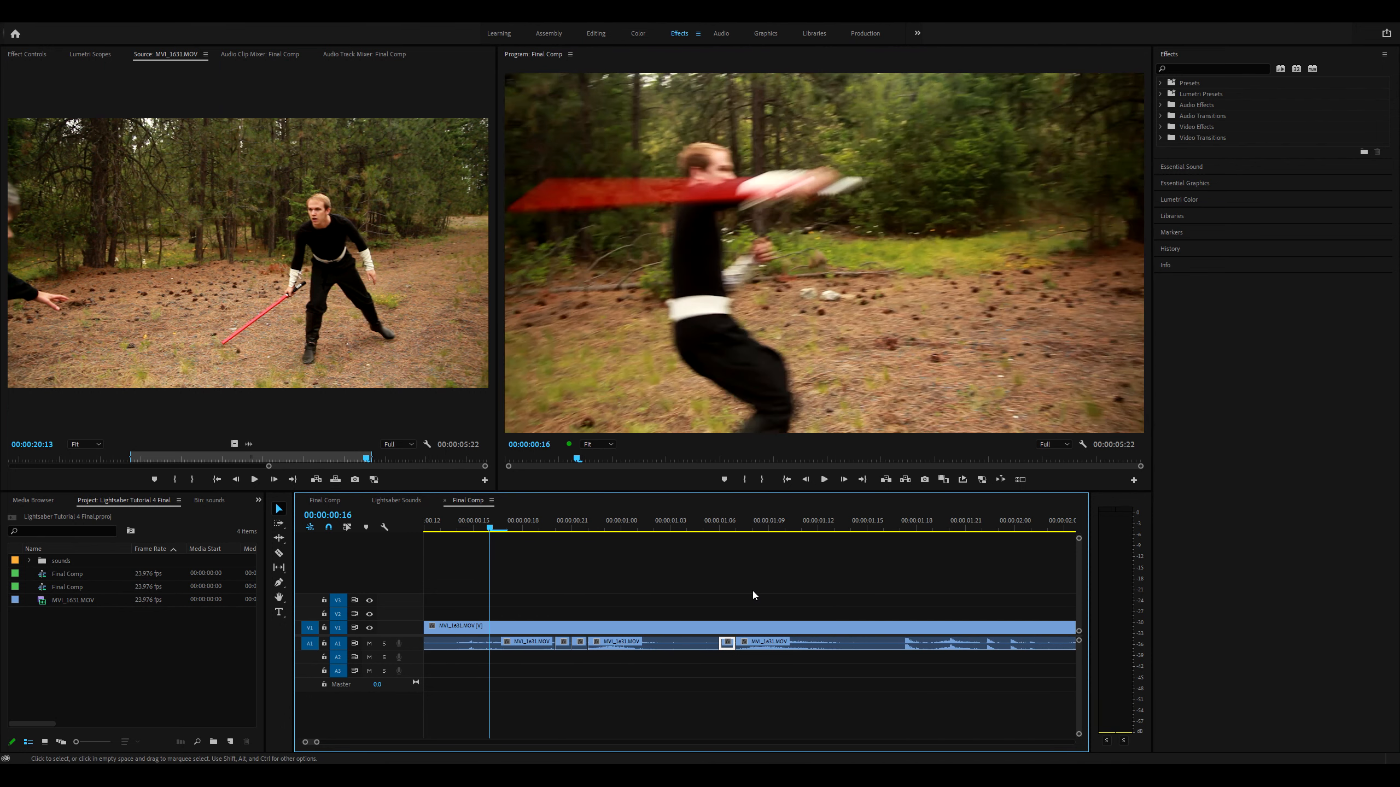
scroll(761, 657, right, 3)
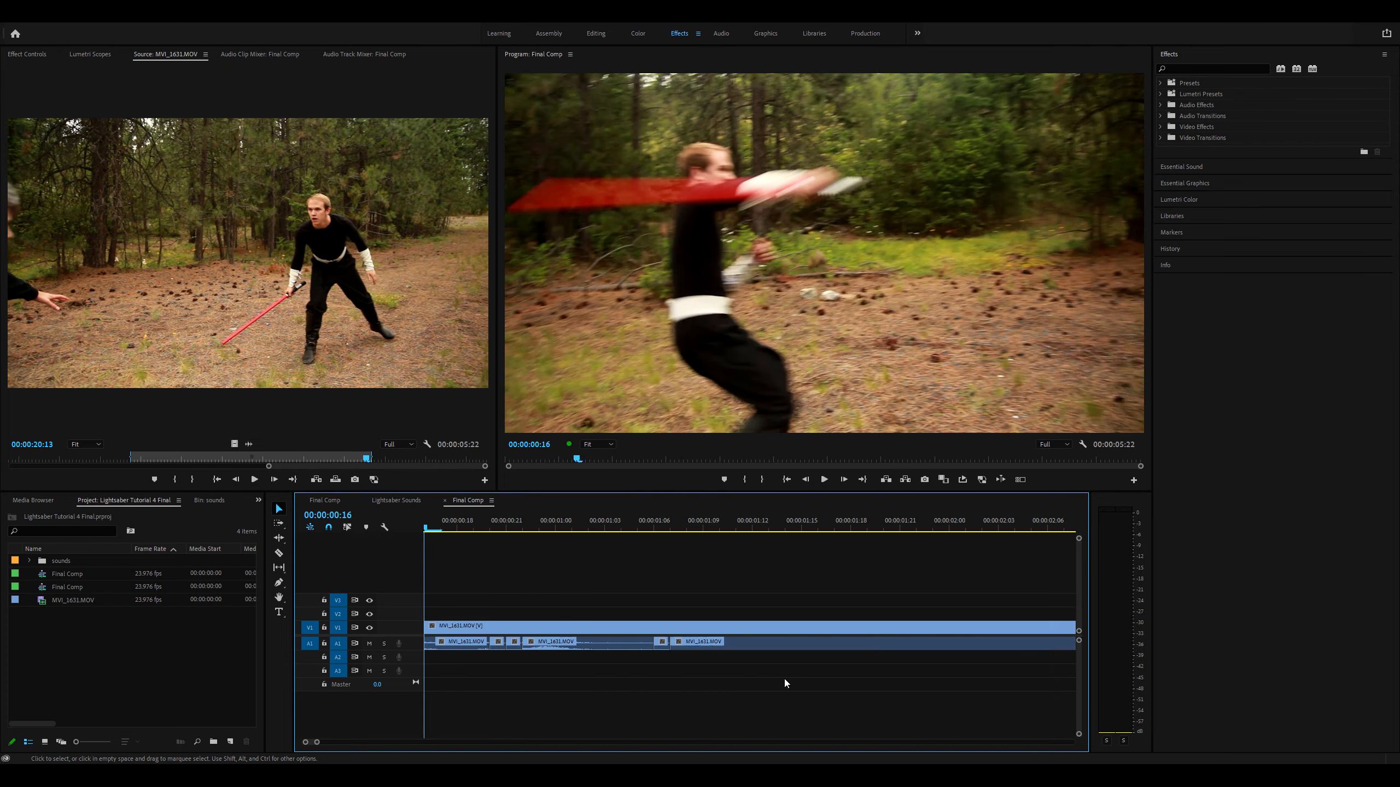
click(781, 531)
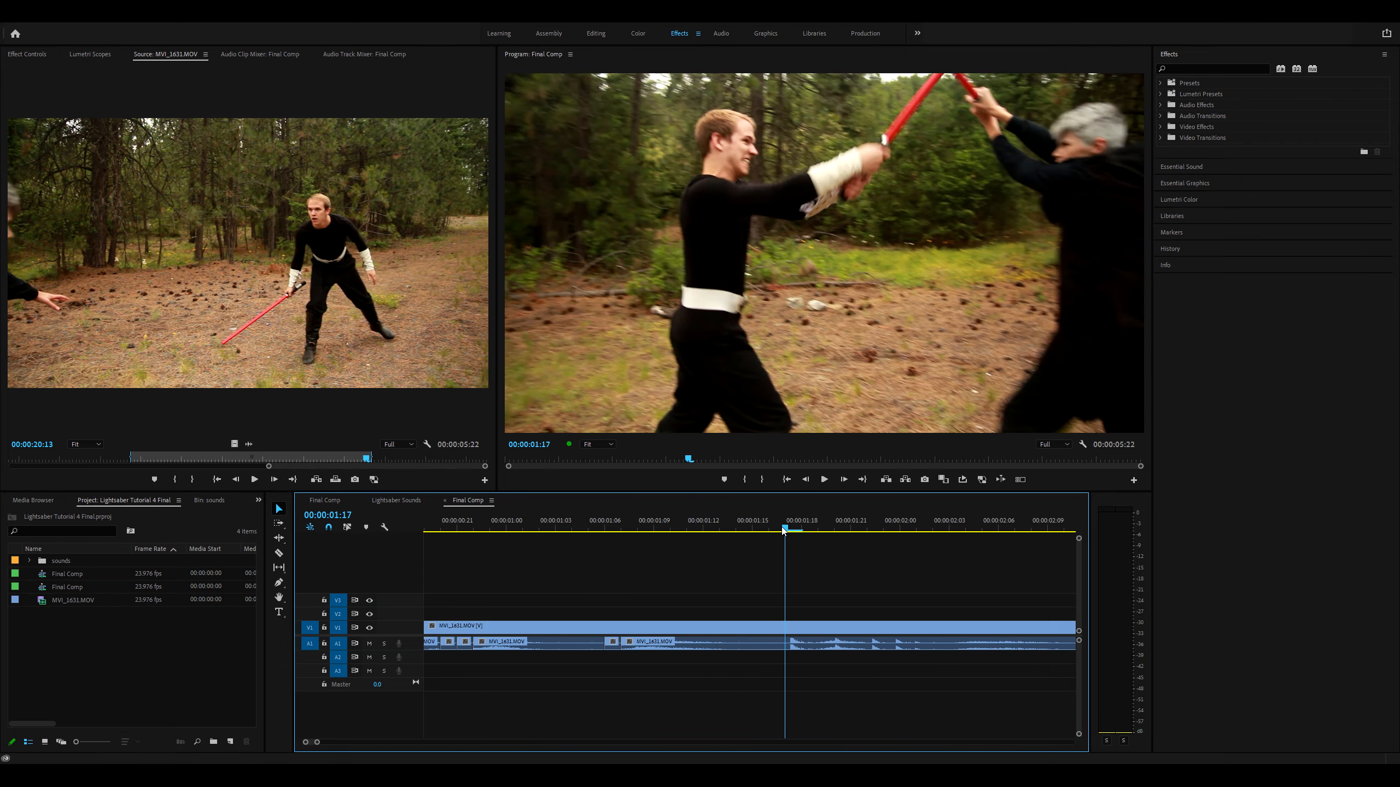
key(ctrl+v)
Step: Paste the copied snippet repeatedly on A1 to cover the noise from 00:00:01:20 to 00:00:02:01
scroll(766, 573, right, 3)
click(721, 532)
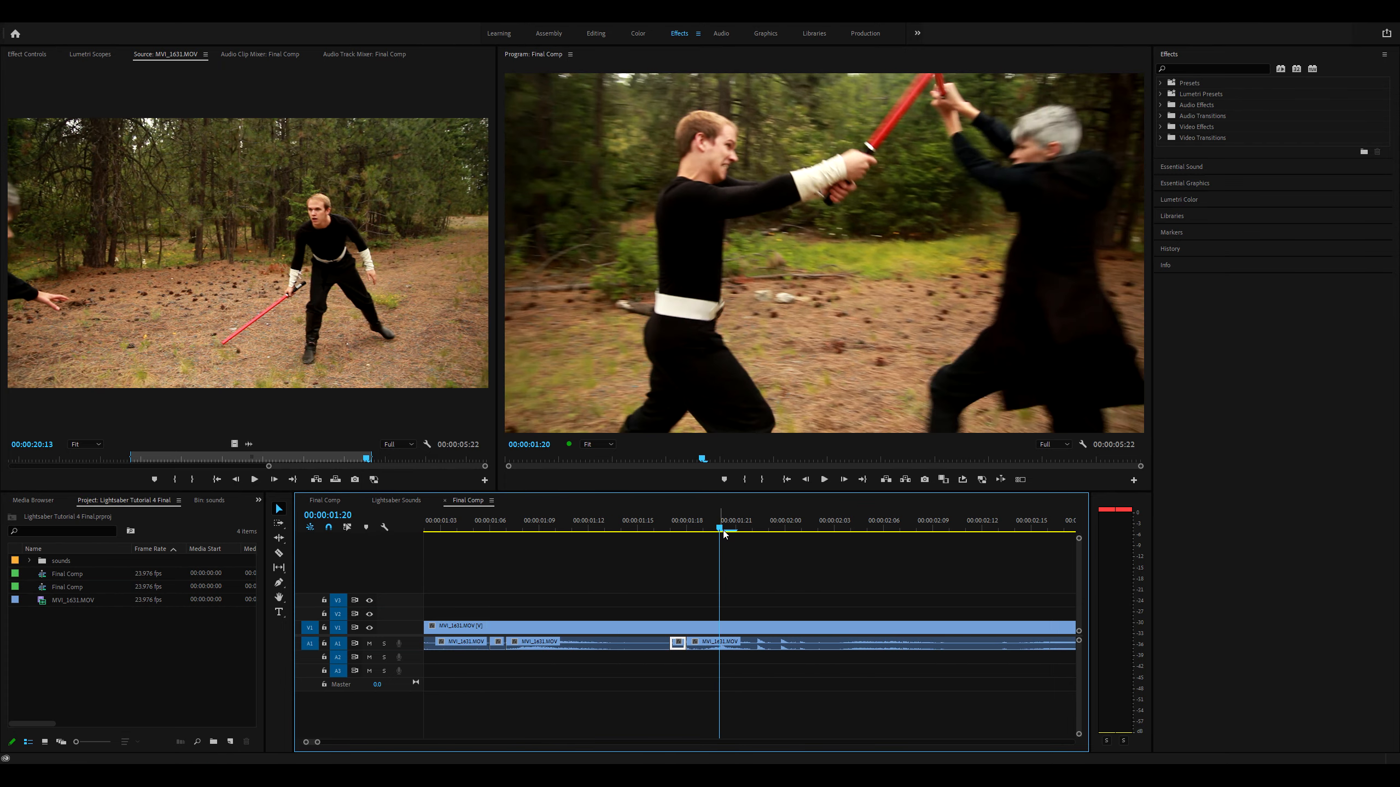
key(ctrl+v)
click(755, 525)
key(ctrl+v)
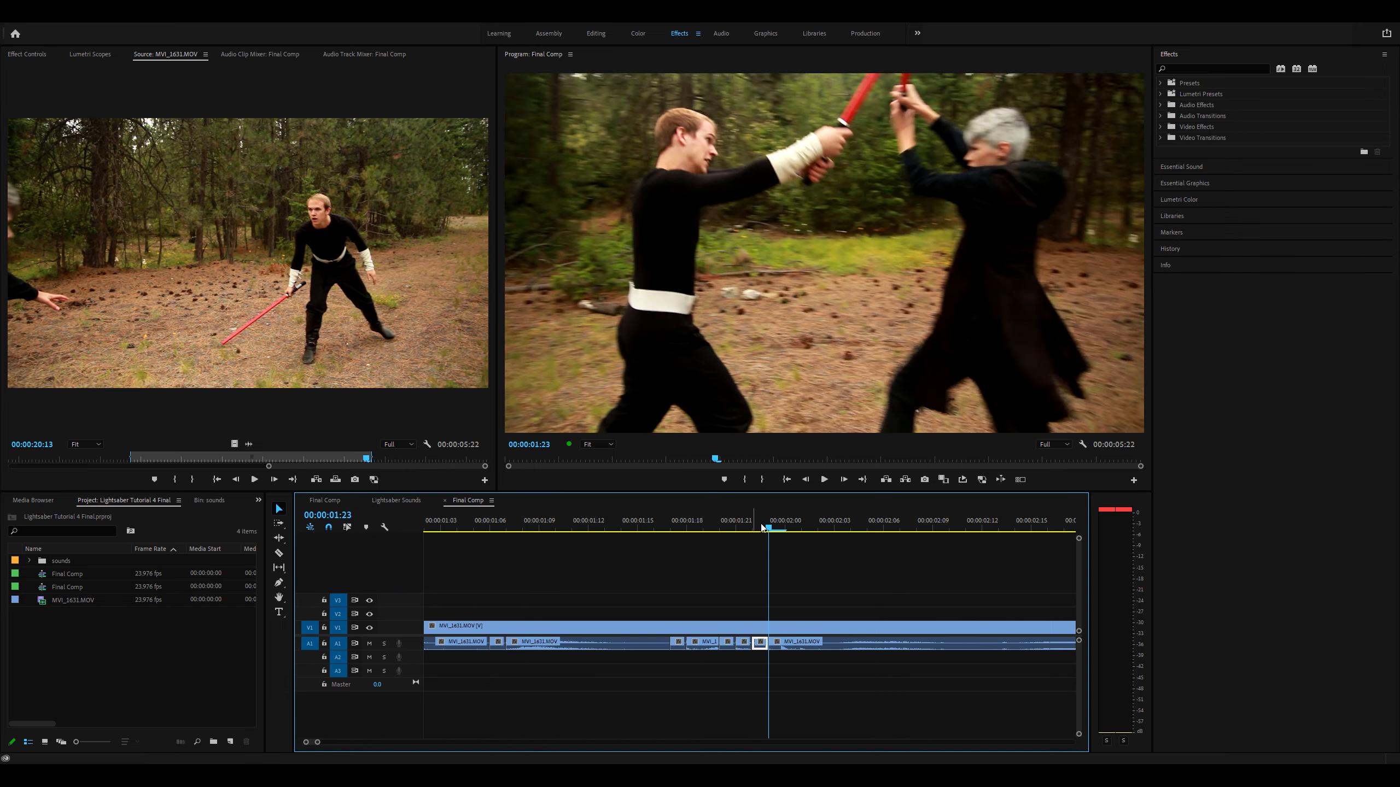
drag(784, 527, 805, 549)
key(ctrl+v)
key(ctrl+v)
scroll(733, 540, down, 2)
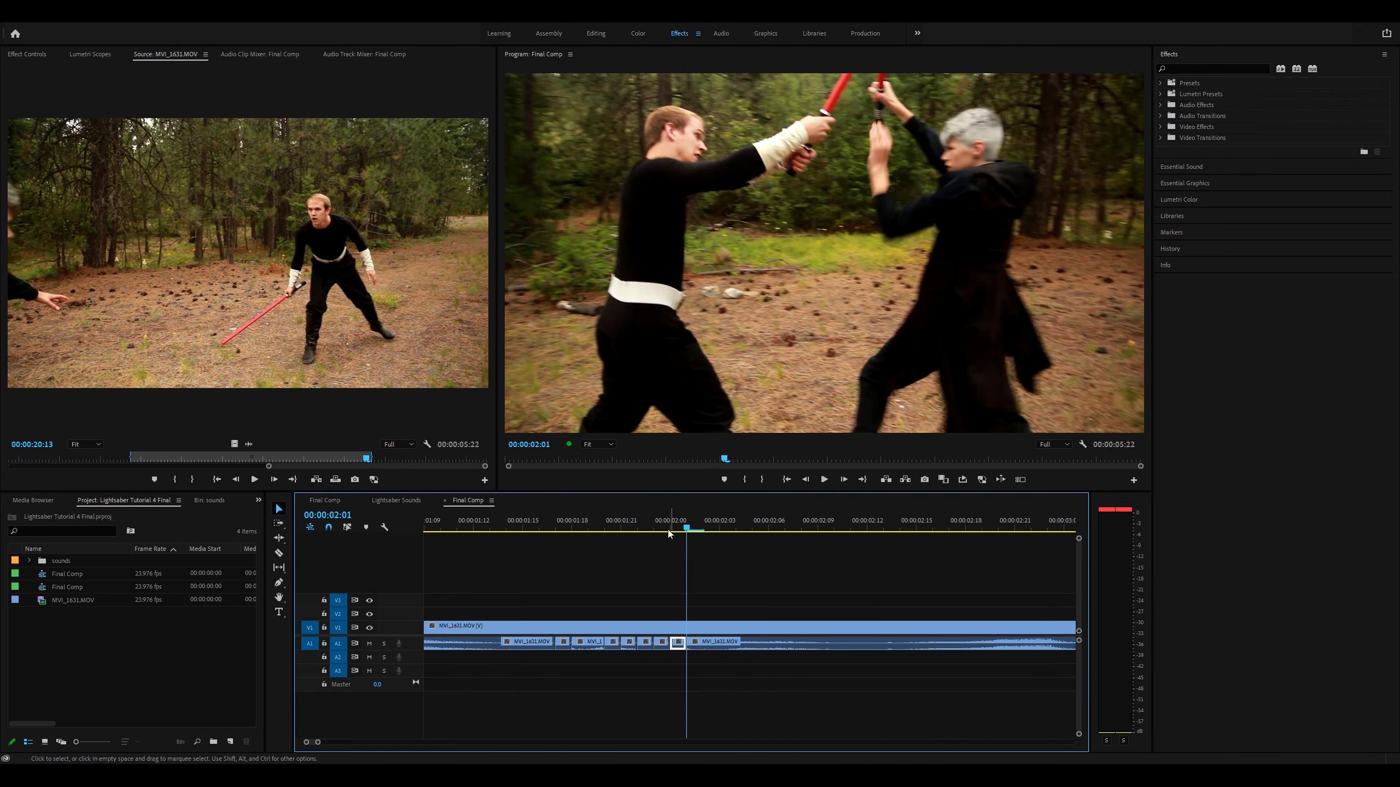
mouse_move(685, 529)
mouse_down()
mouse_move(672, 530)
mouse_move(692, 529)
mouse_up()
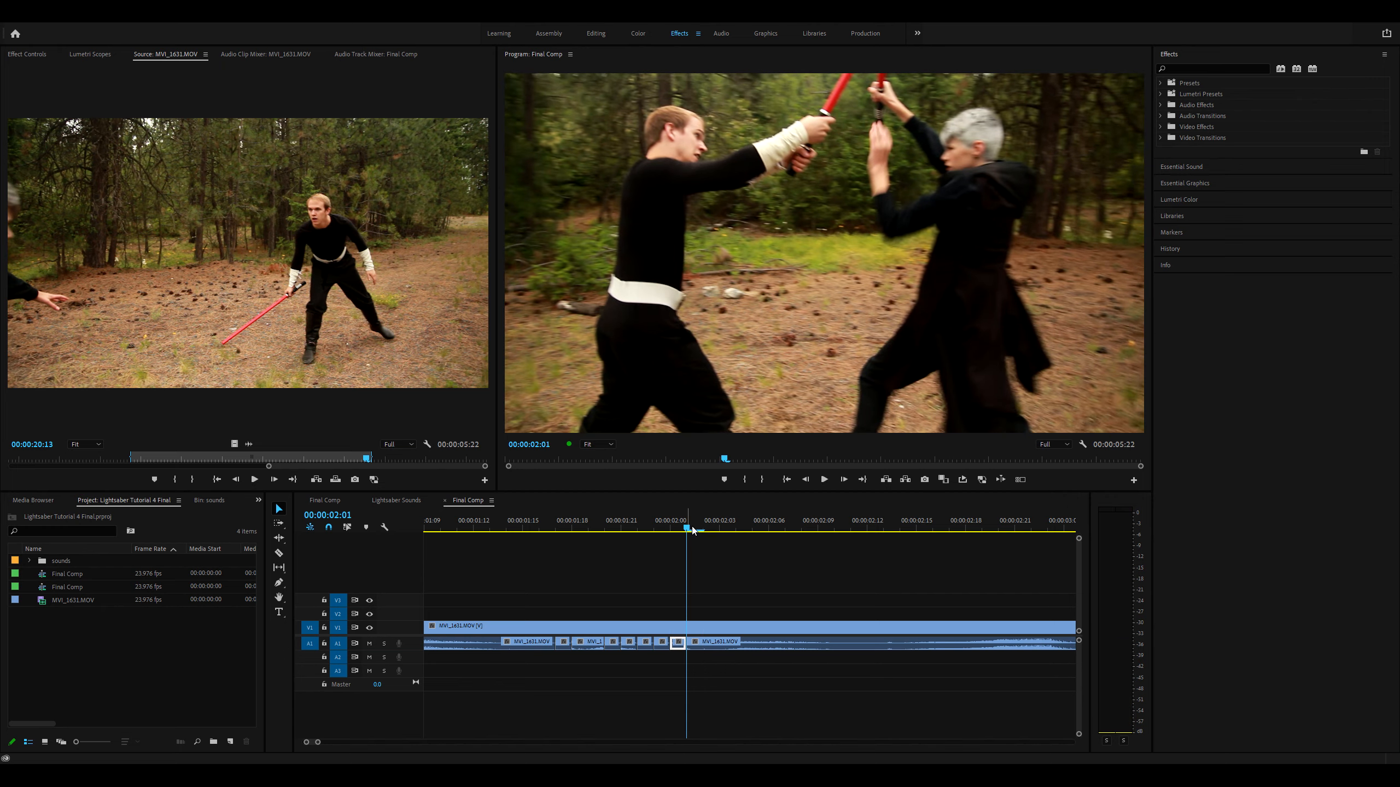
Step: Play the whole sequence to check the patched audio, and return the playhead to the start
click(736, 565)
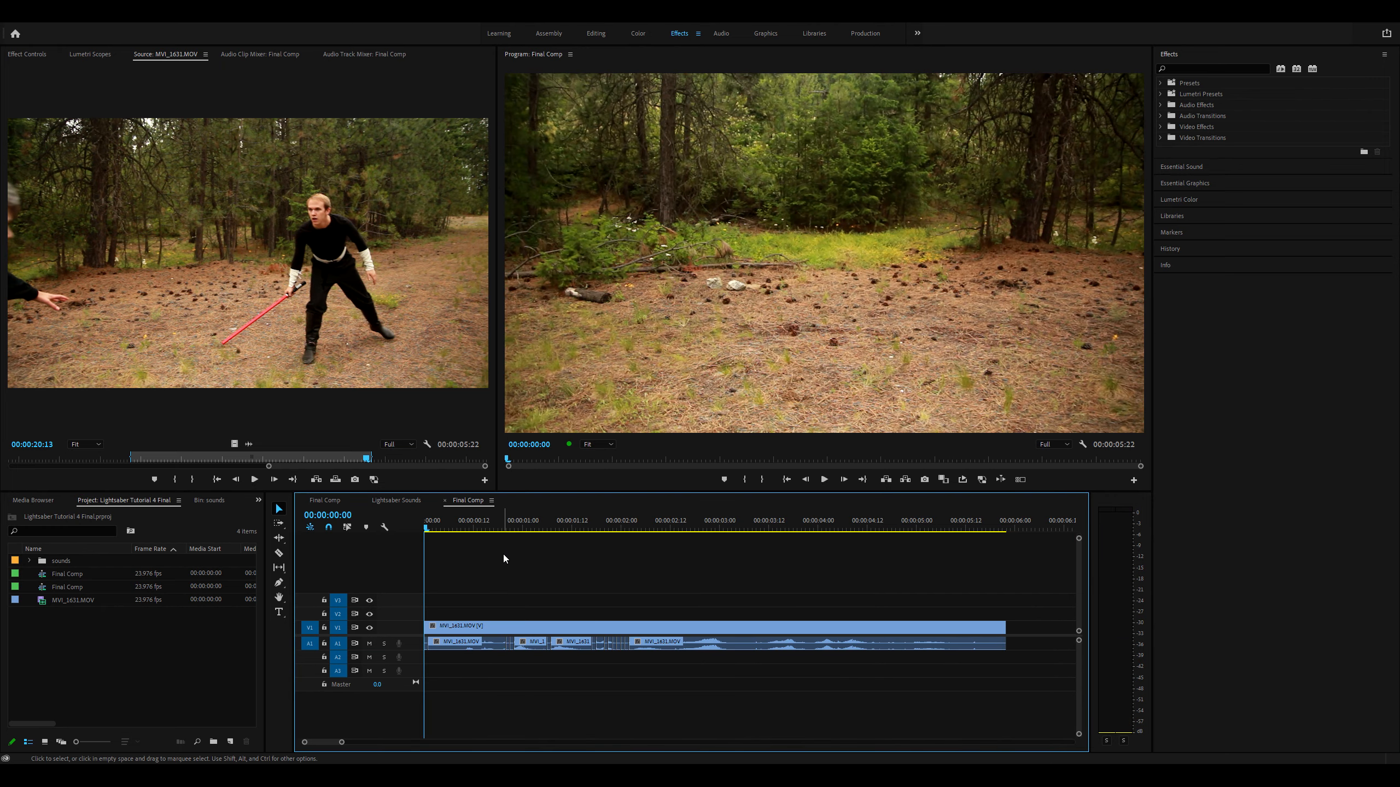
key(space)
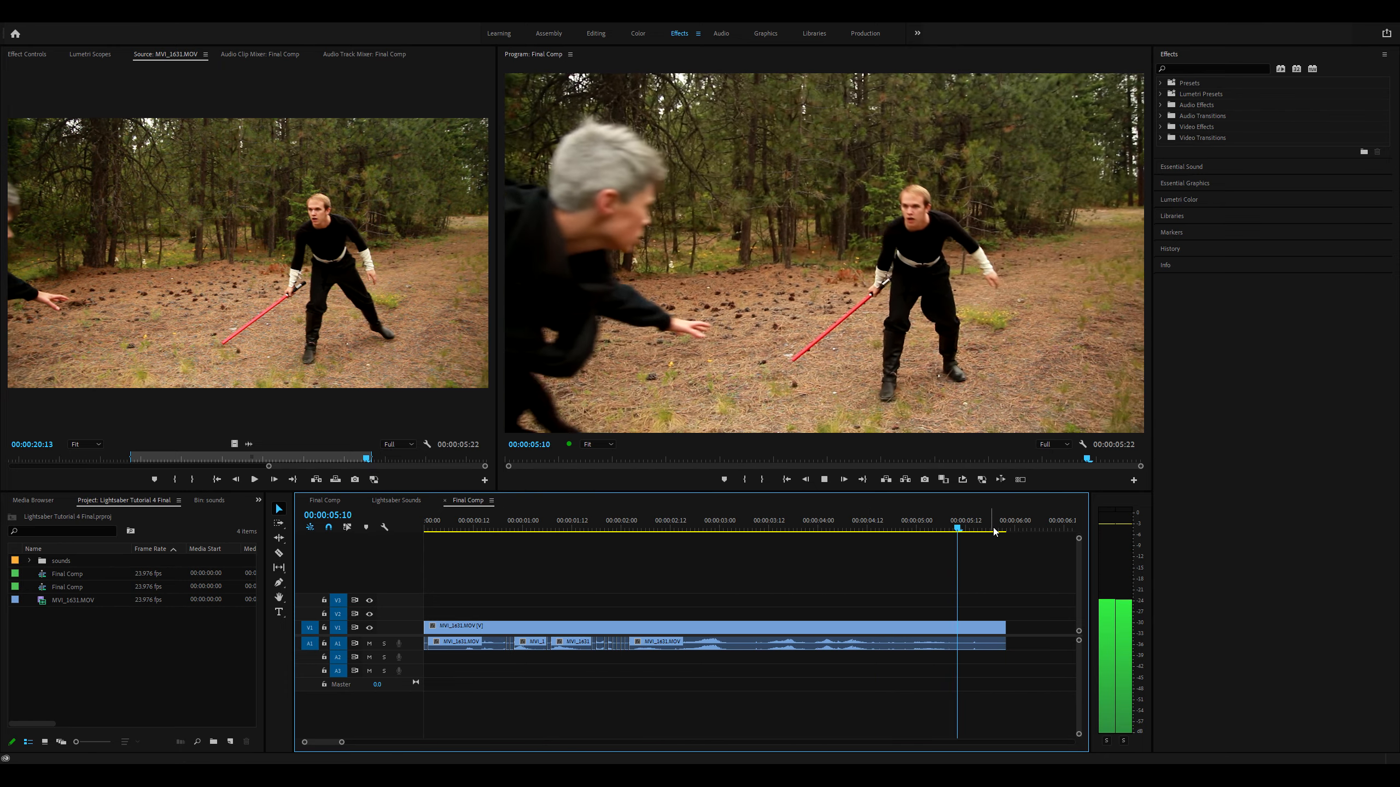
key(space)
drag(1009, 531, 418, 540)
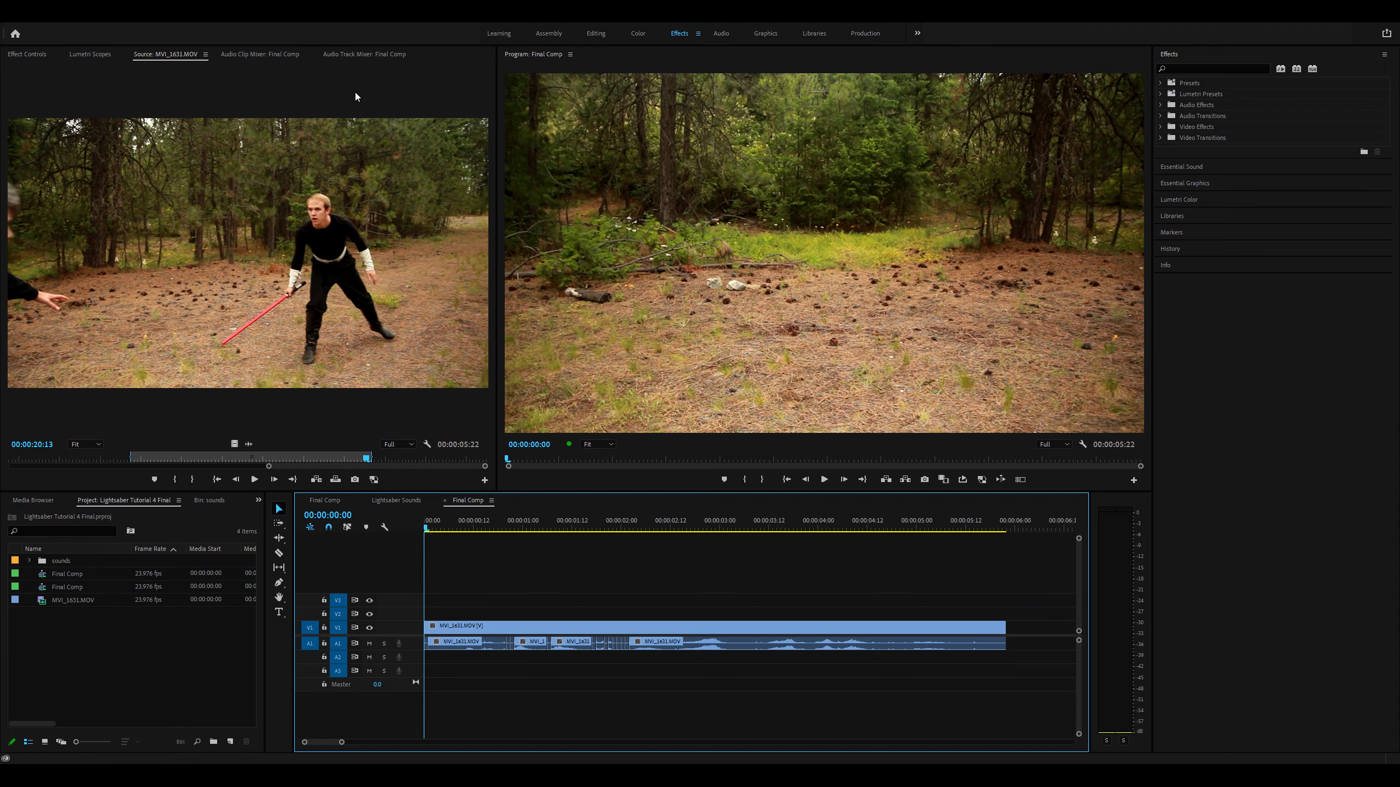
Step: Show the effects section of the Audio Track Mixer and add the DeNoise effect to the Audio 1 track
click(354, 55)
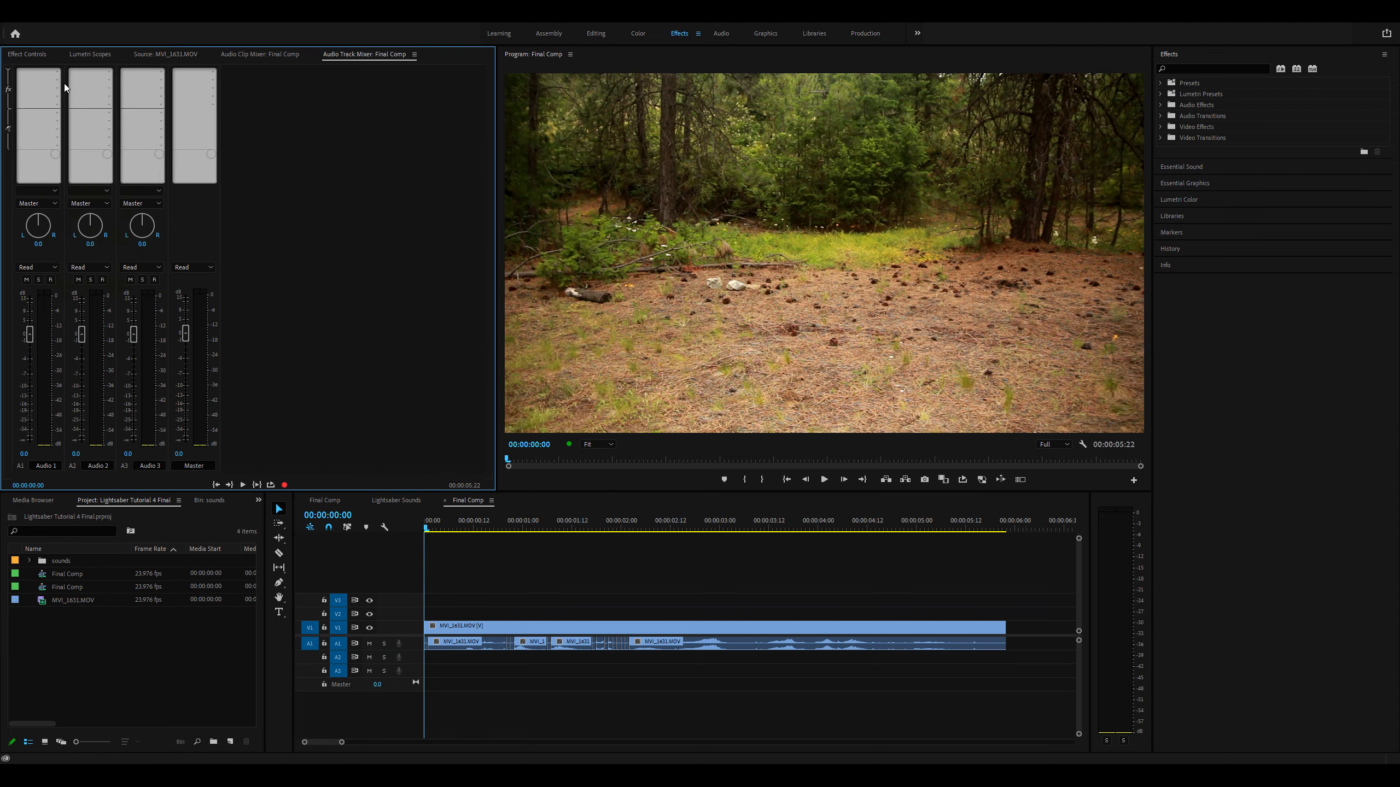
click(10, 71)
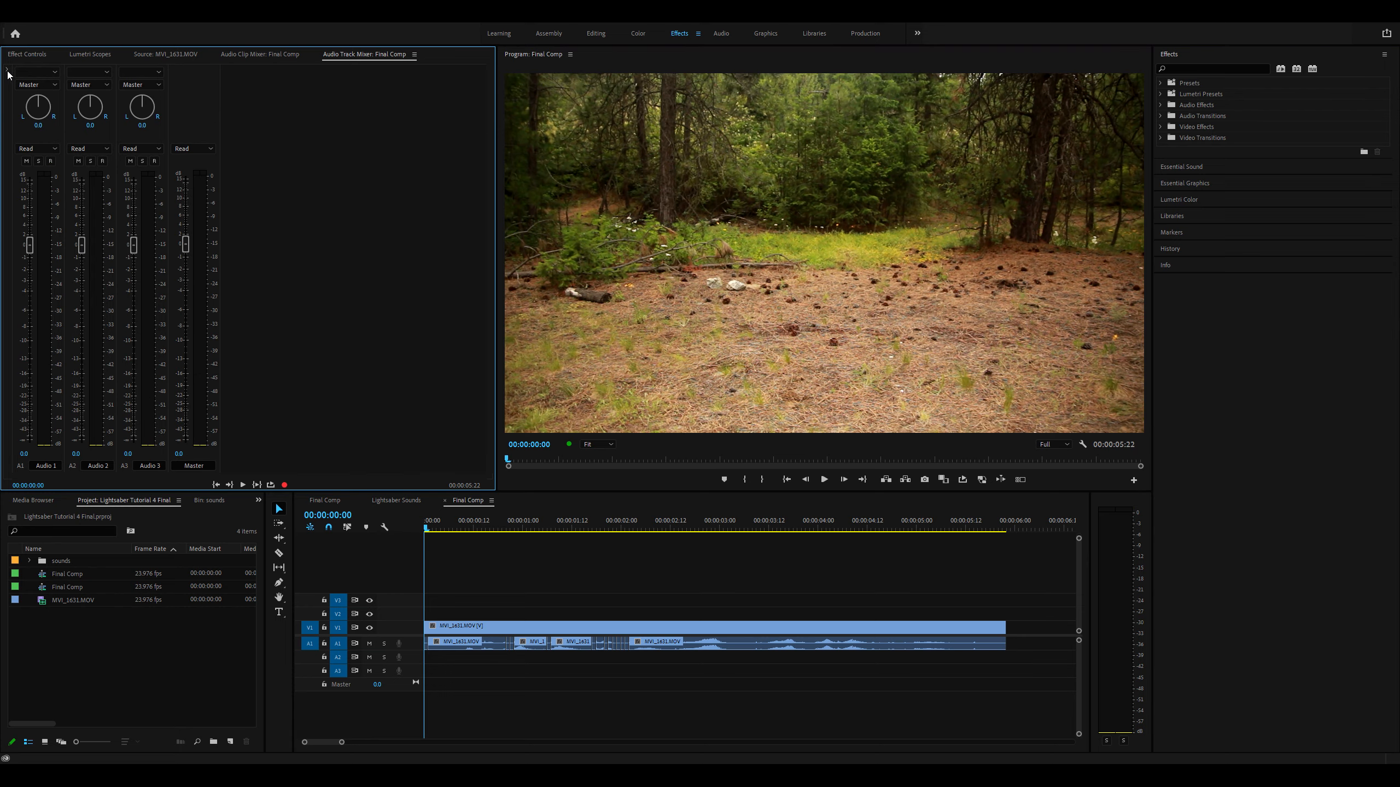
click(8, 72)
click(8, 71)
click(8, 71)
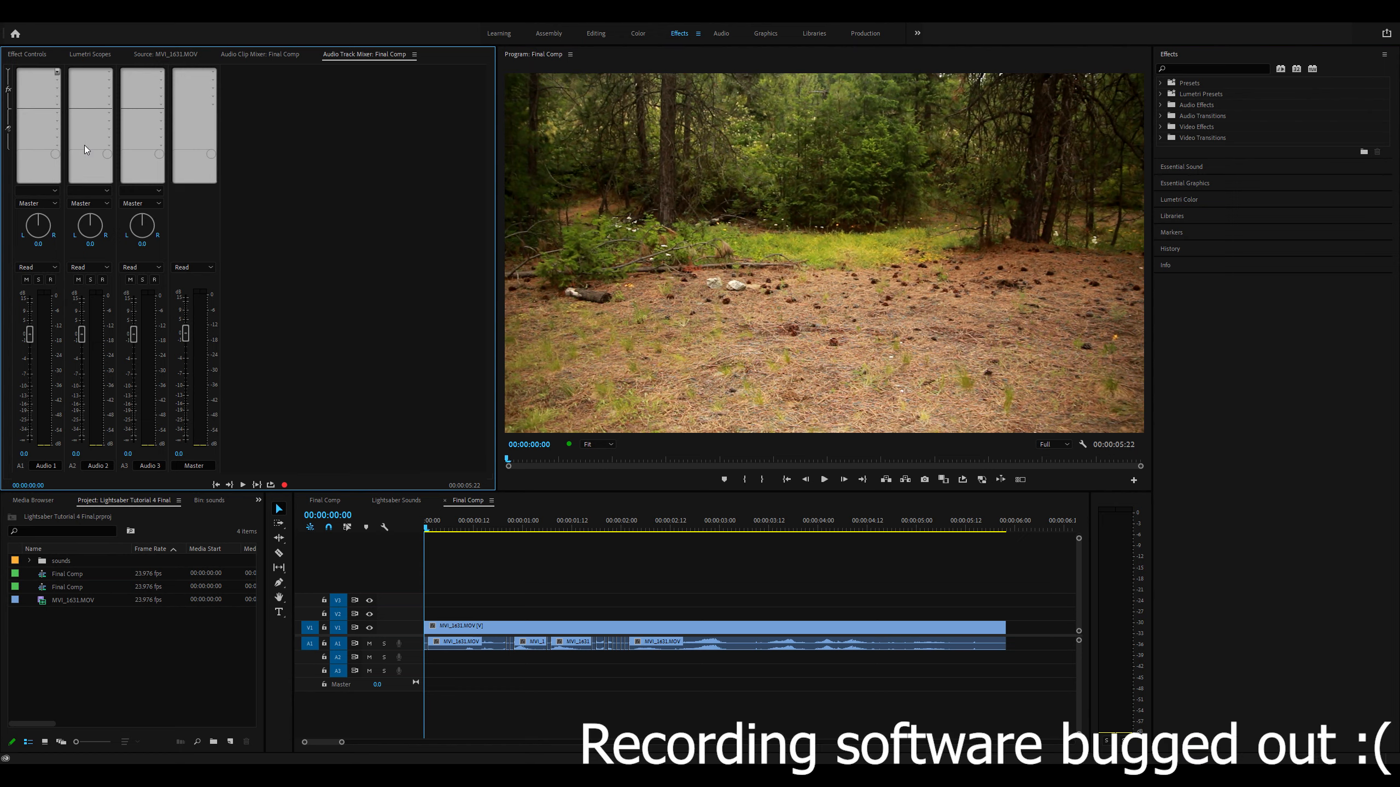
click(176, 172)
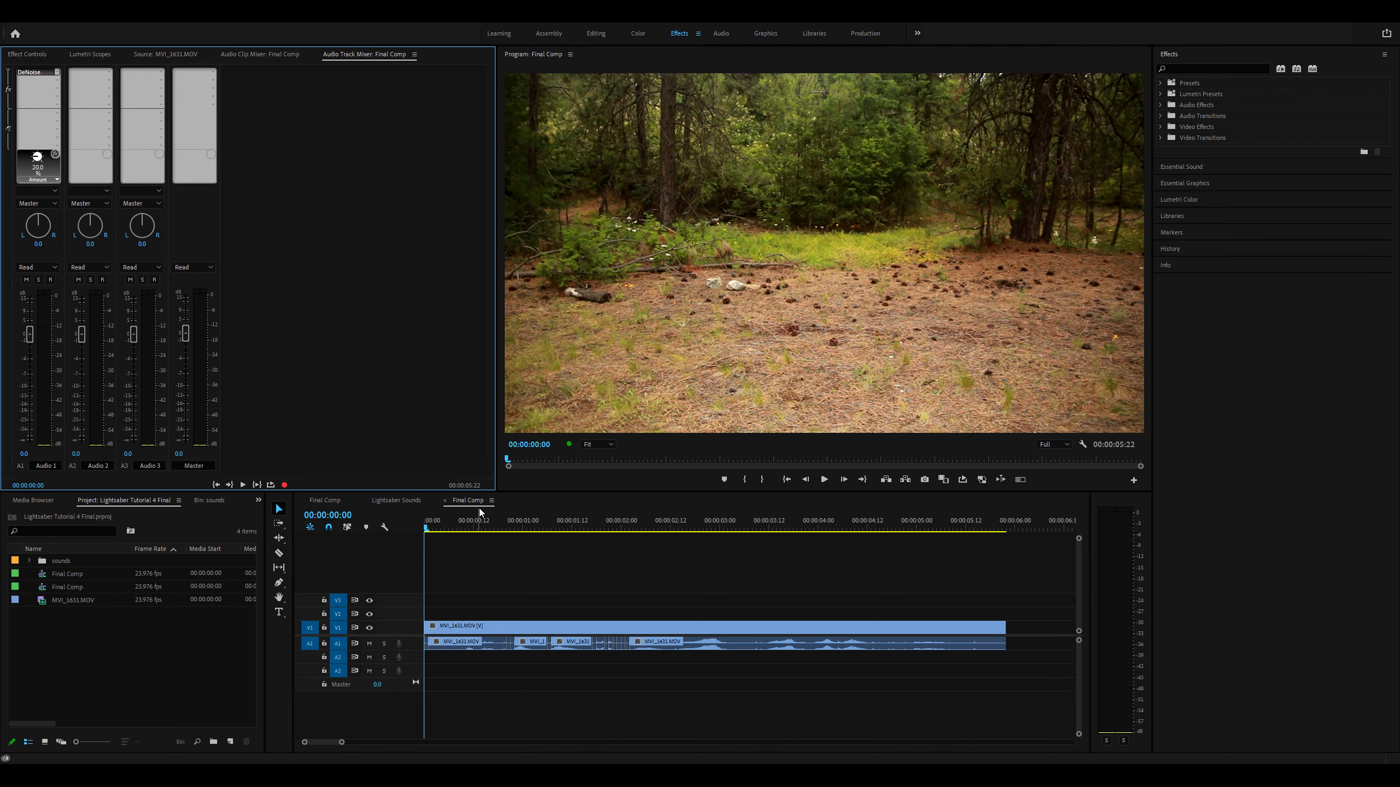
Step: Play the sequence with DeNoise applied and set its amount on Audio 1 to 10%
click(453, 539)
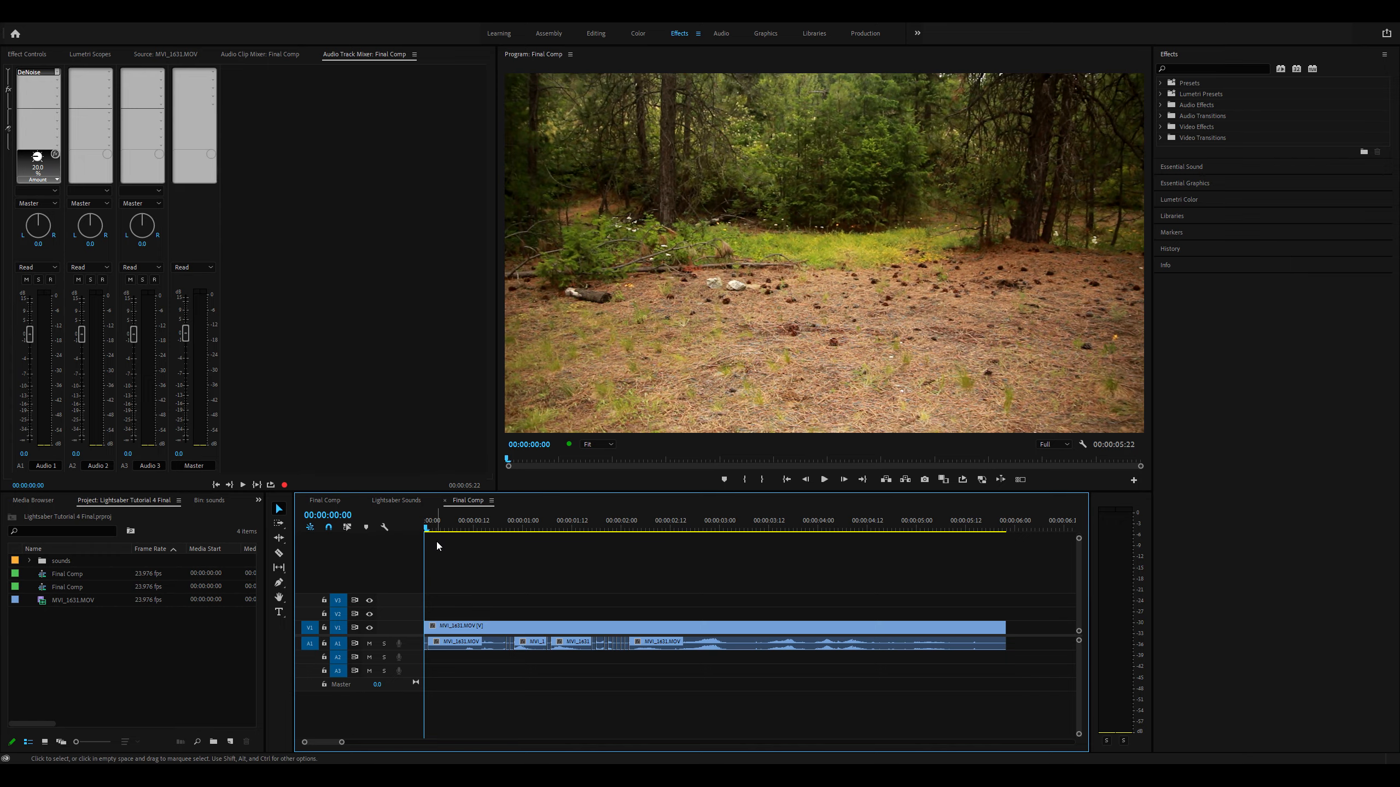
key(space)
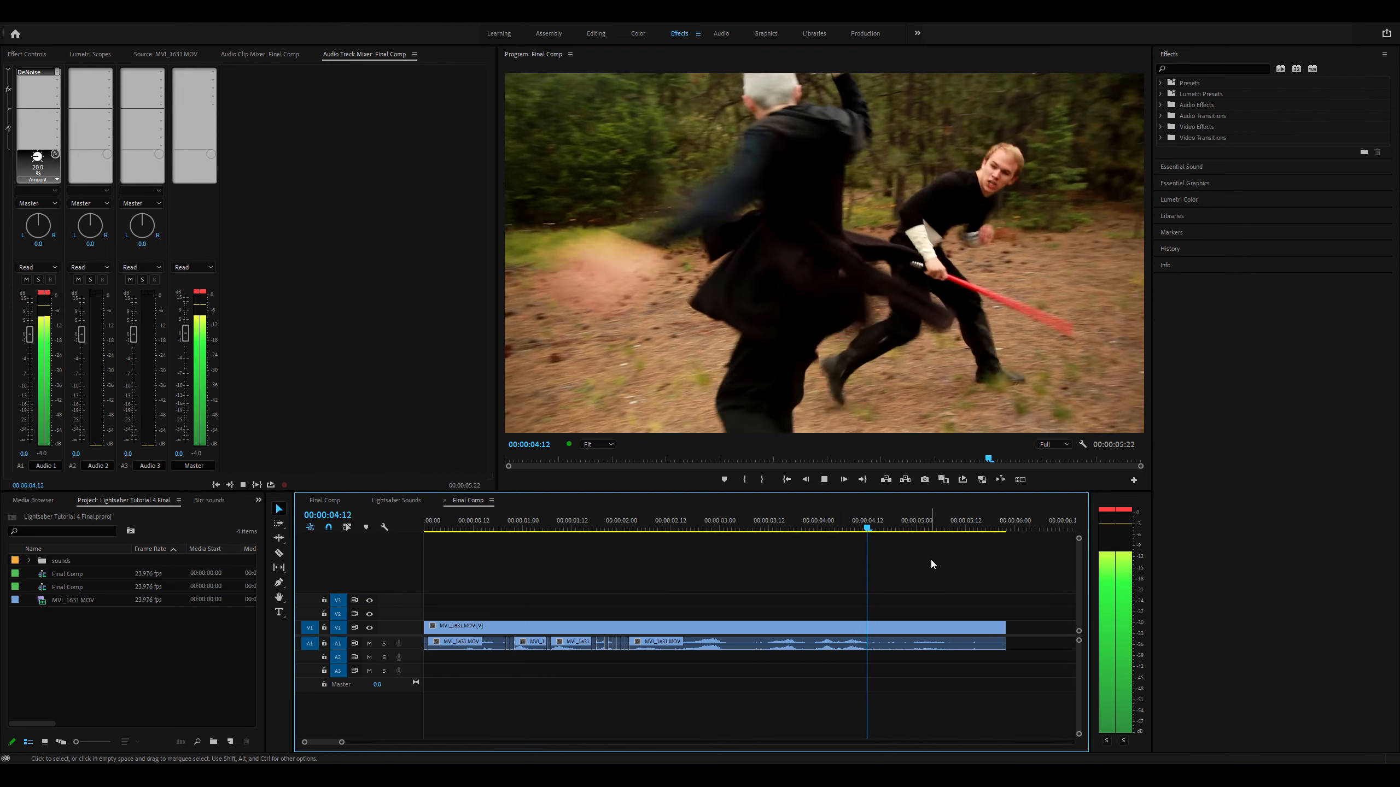
key(space)
click(36, 162)
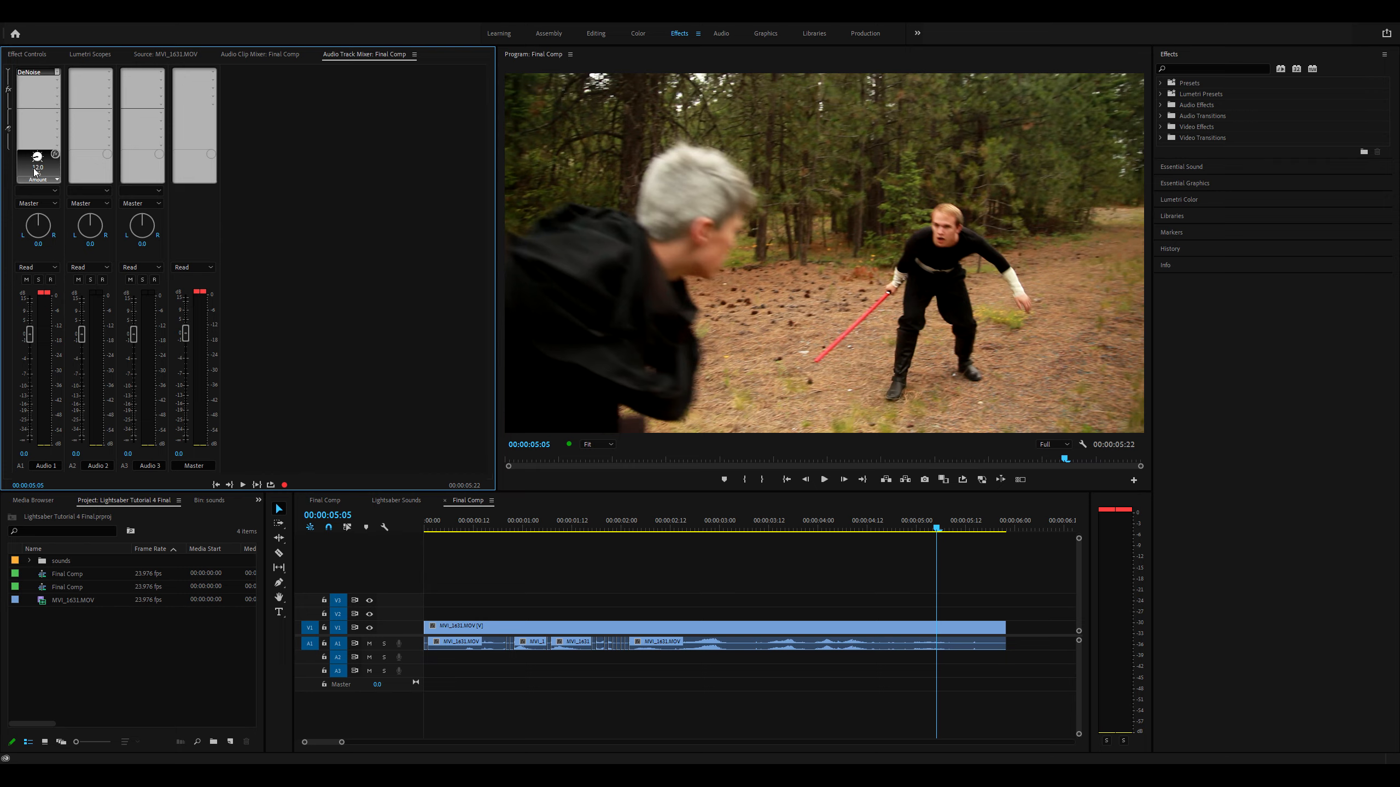
click(494, 562)
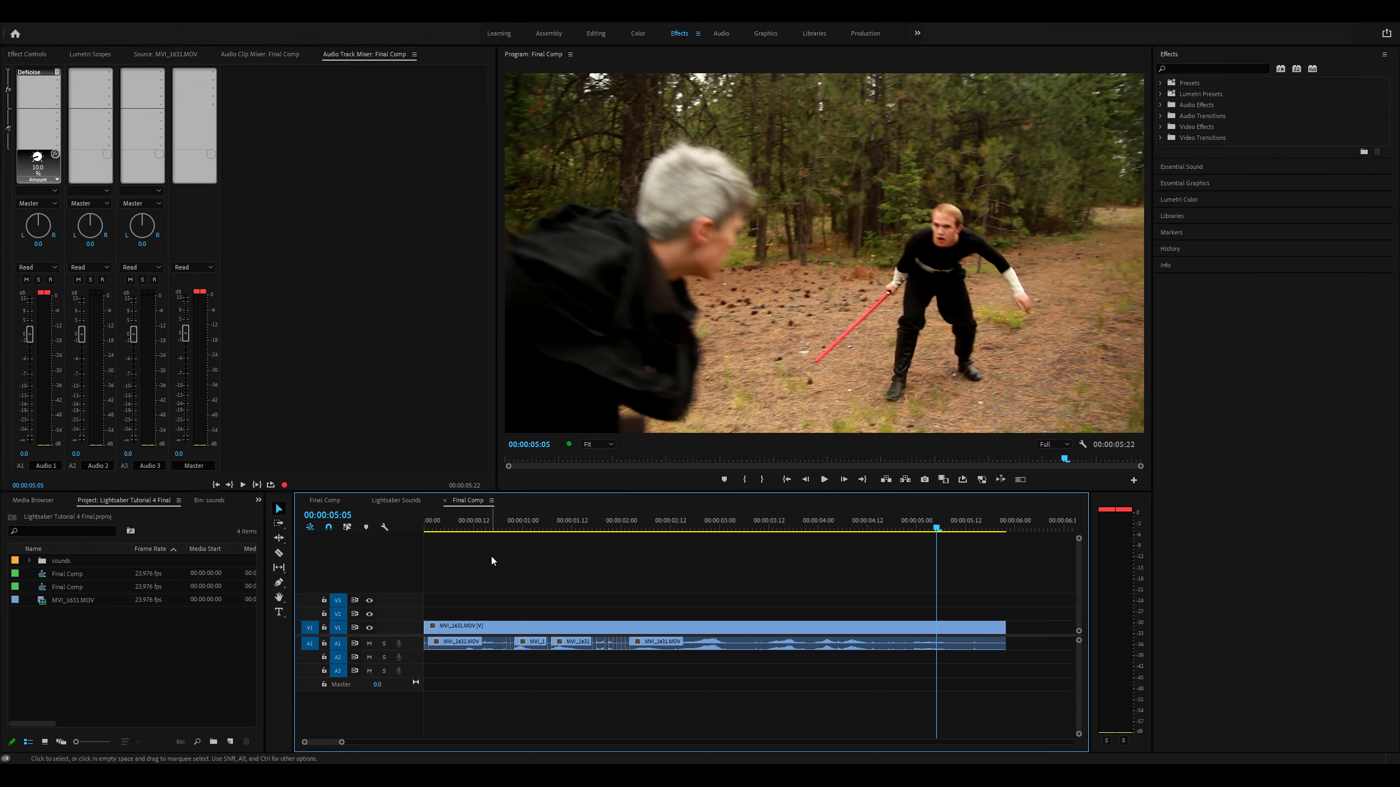
Step: Play the sequence twice from the start to judge the reduced DeNoise amount, and return to 00:00:00:00
key(Home)
key(space)
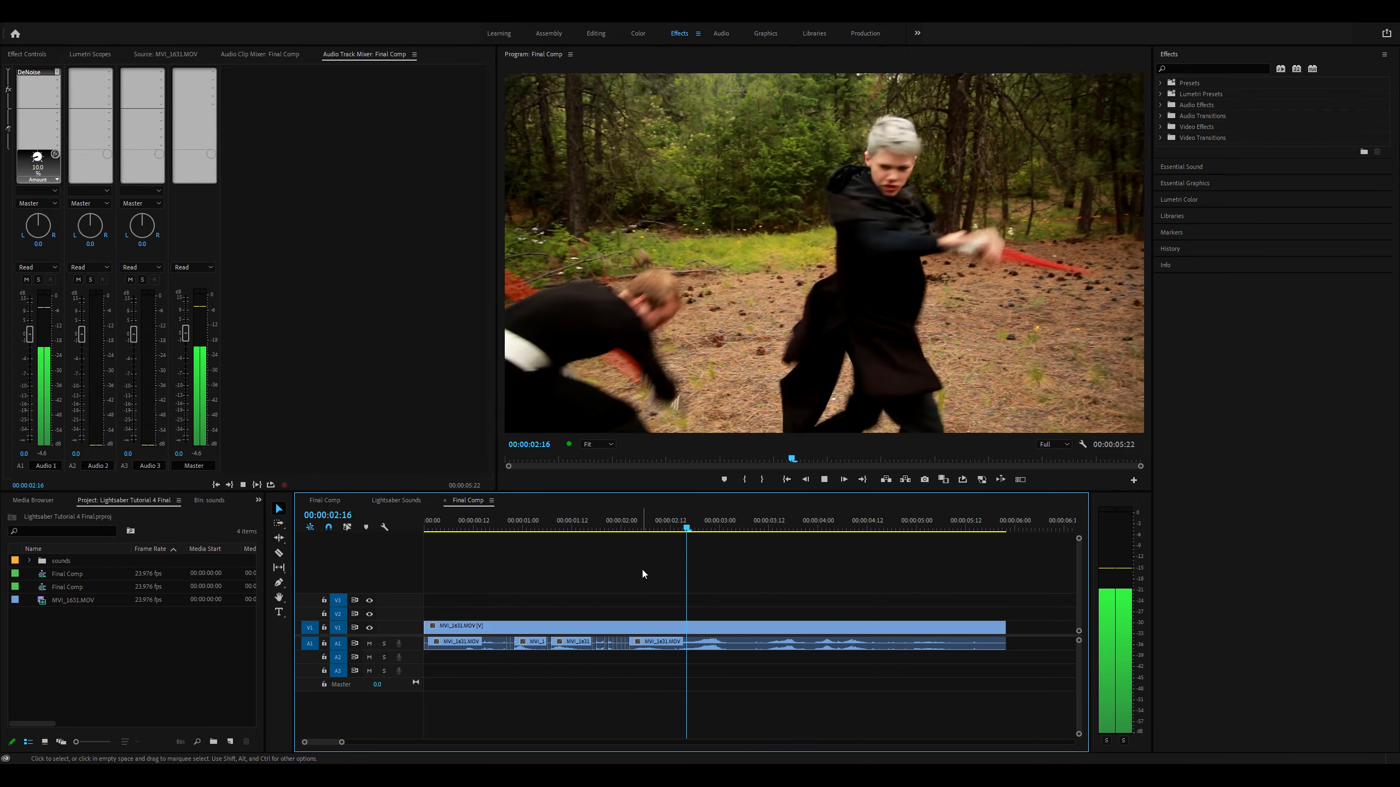
key(space)
drag(847, 532, 414, 557)
key(space)
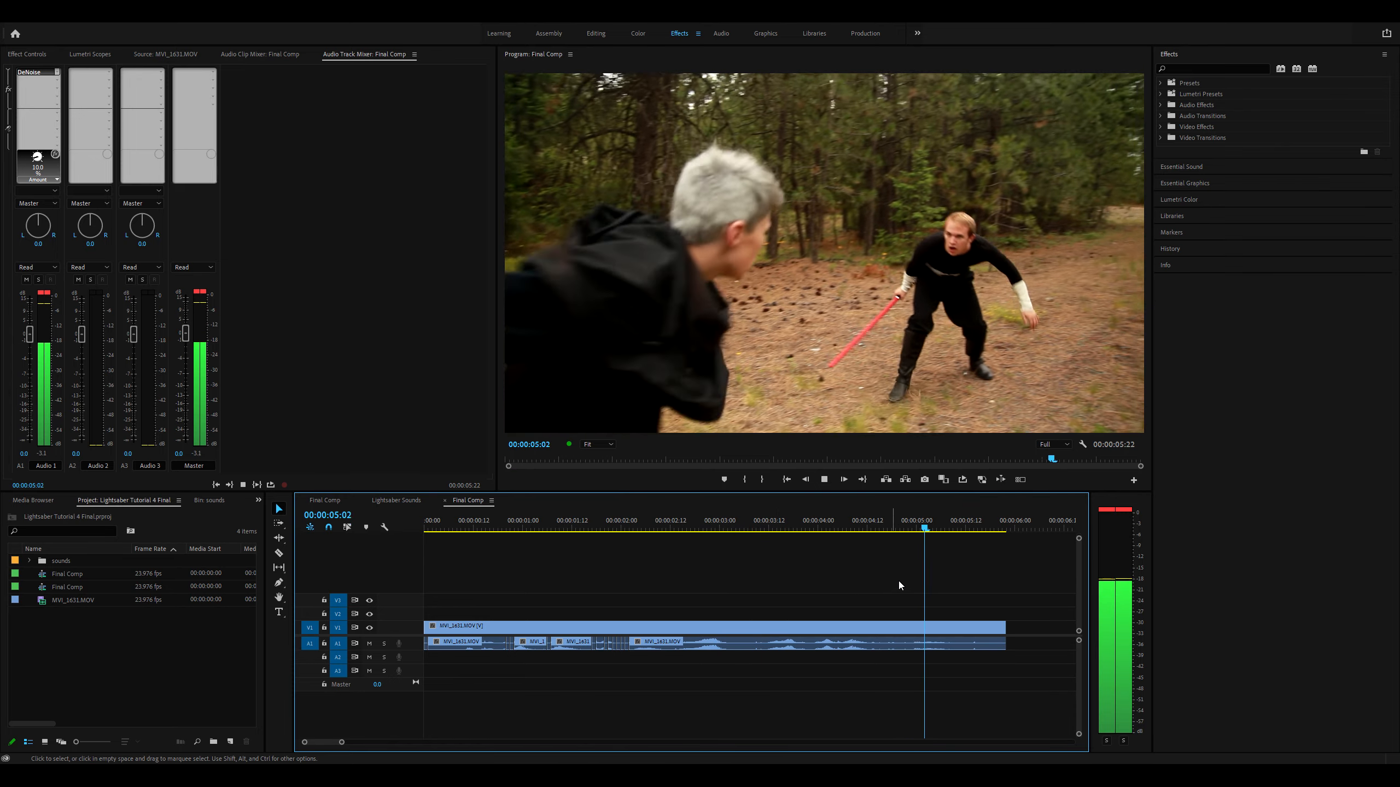
key(space)
drag(996, 523, 413, 541)
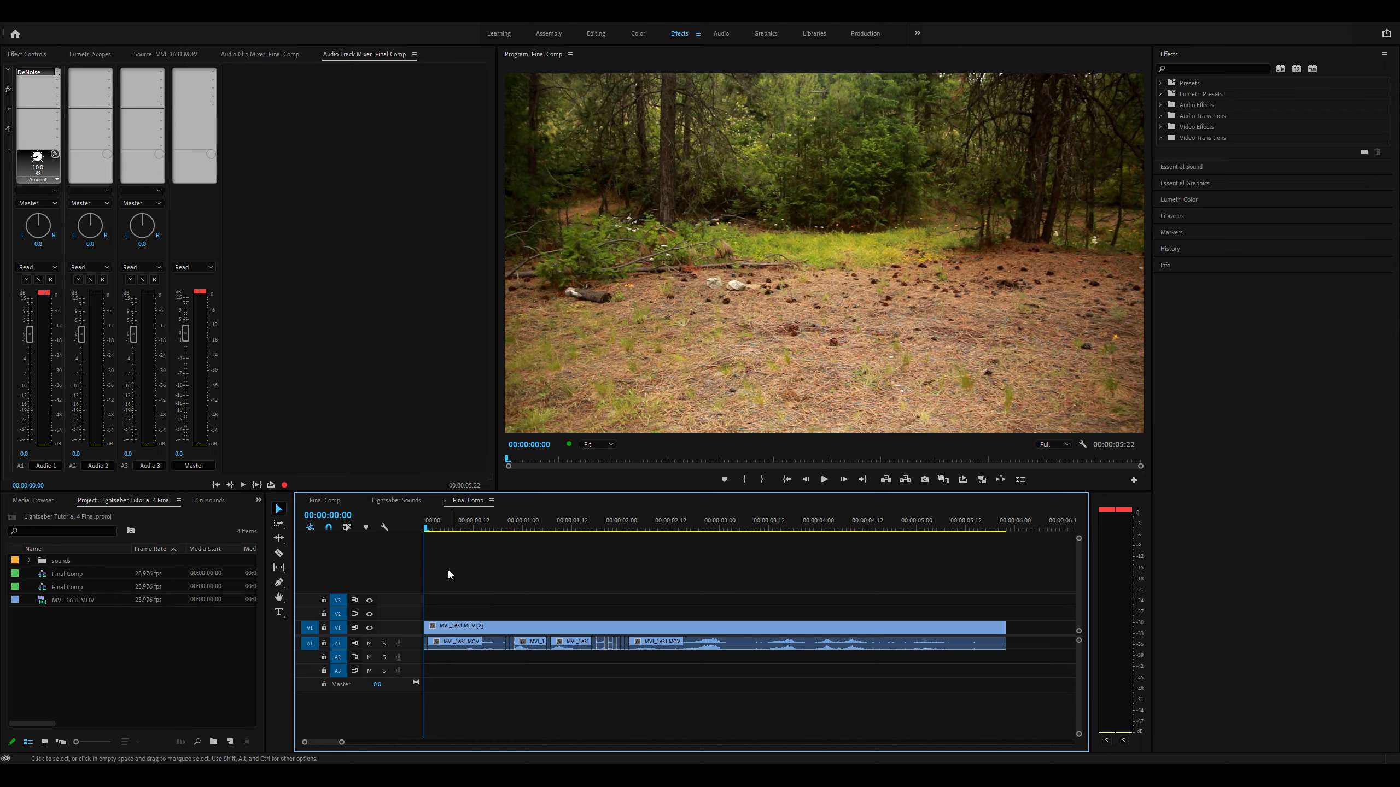
Step: Open the sounds bin and look through its lightsaber hum, hit, lock and swing audio files
double_click(47, 561)
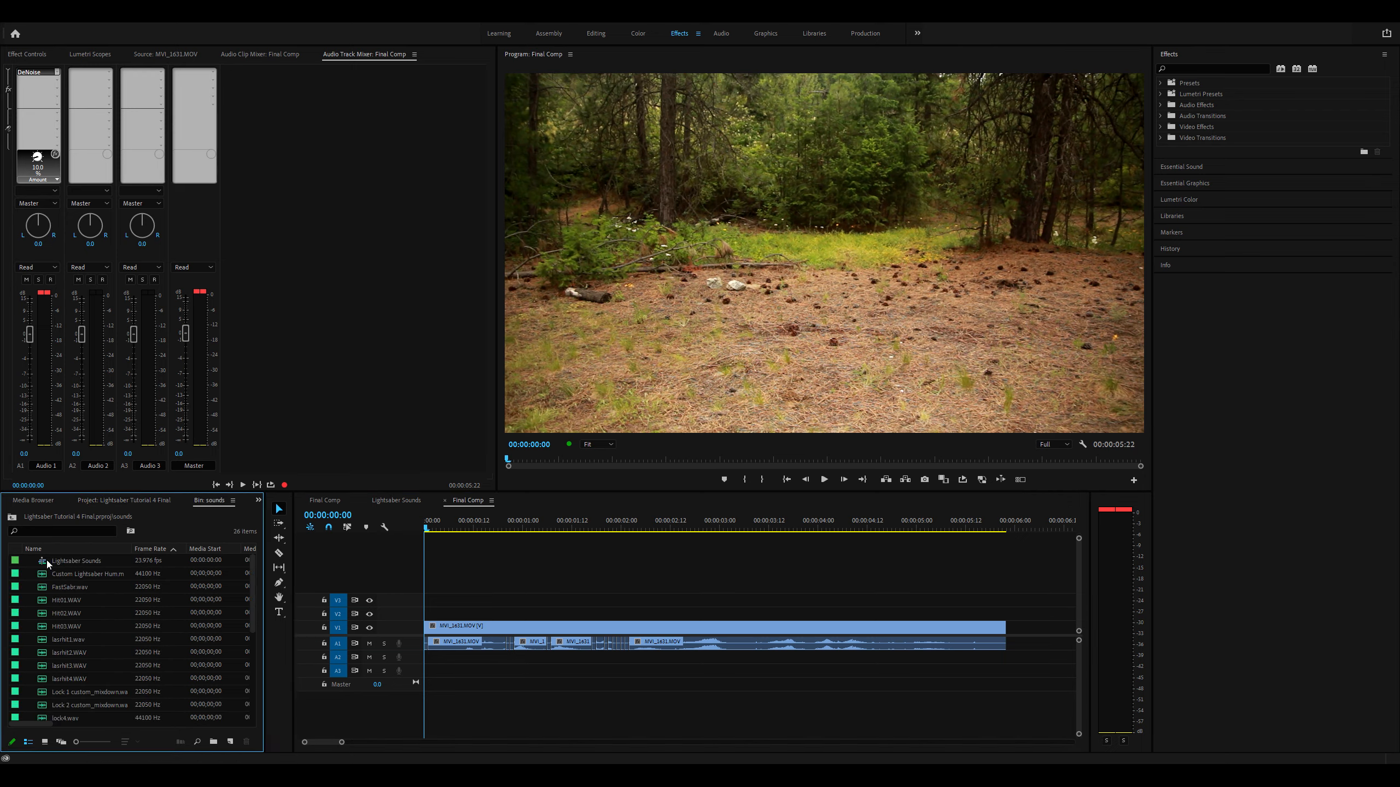
scroll(133, 660, down, 5)
scroll(125, 657, up, 5)
scroll(157, 647, down, 5)
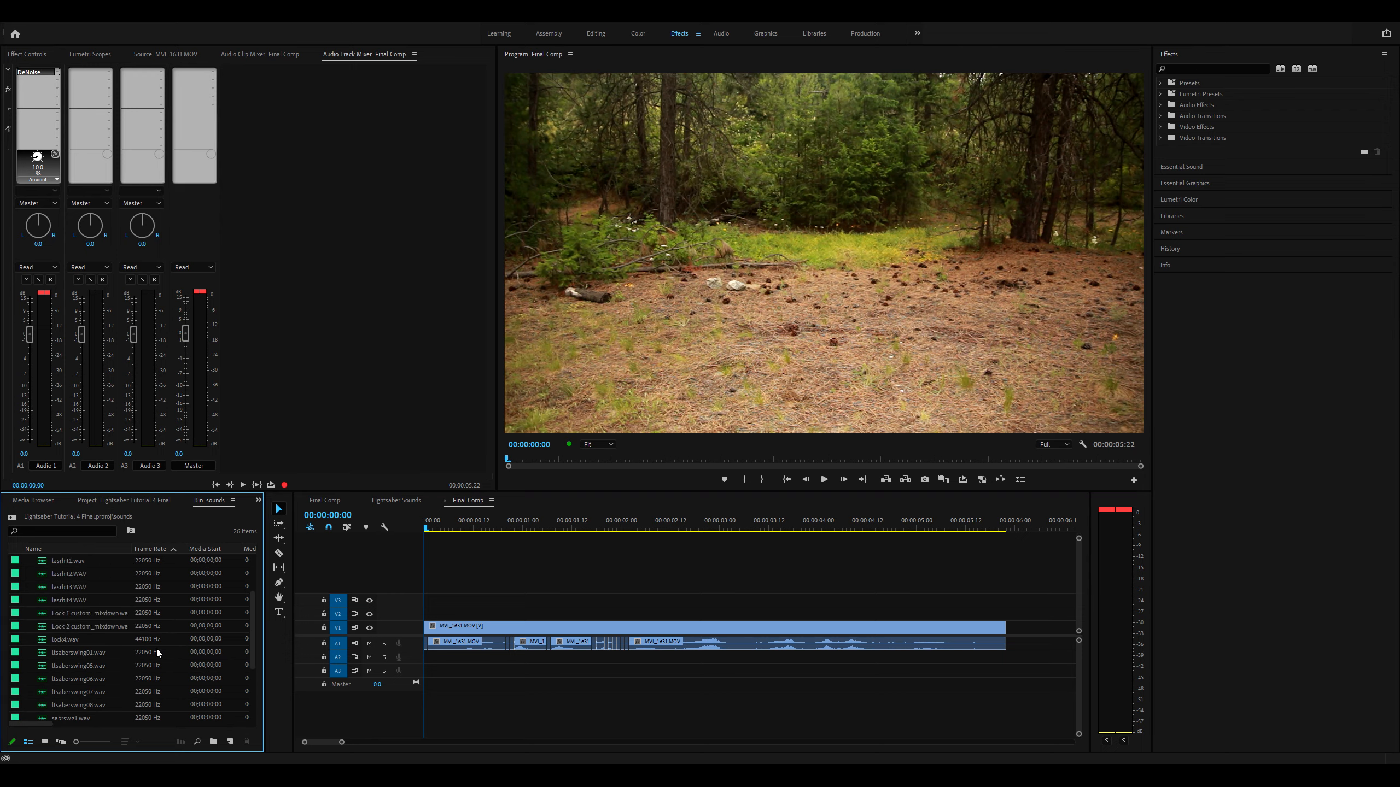
scroll(55, 713, up, 4)
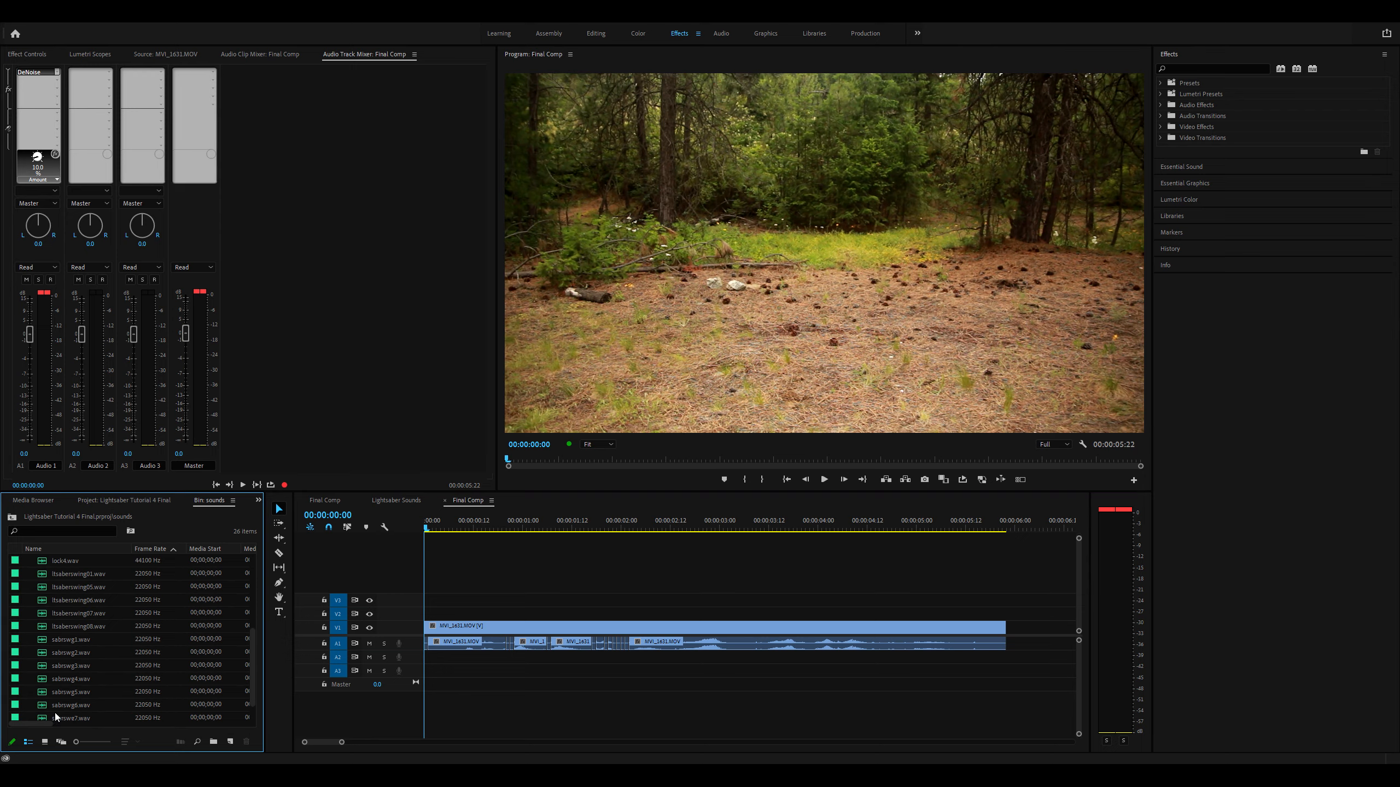
scroll(83, 694, up, 2)
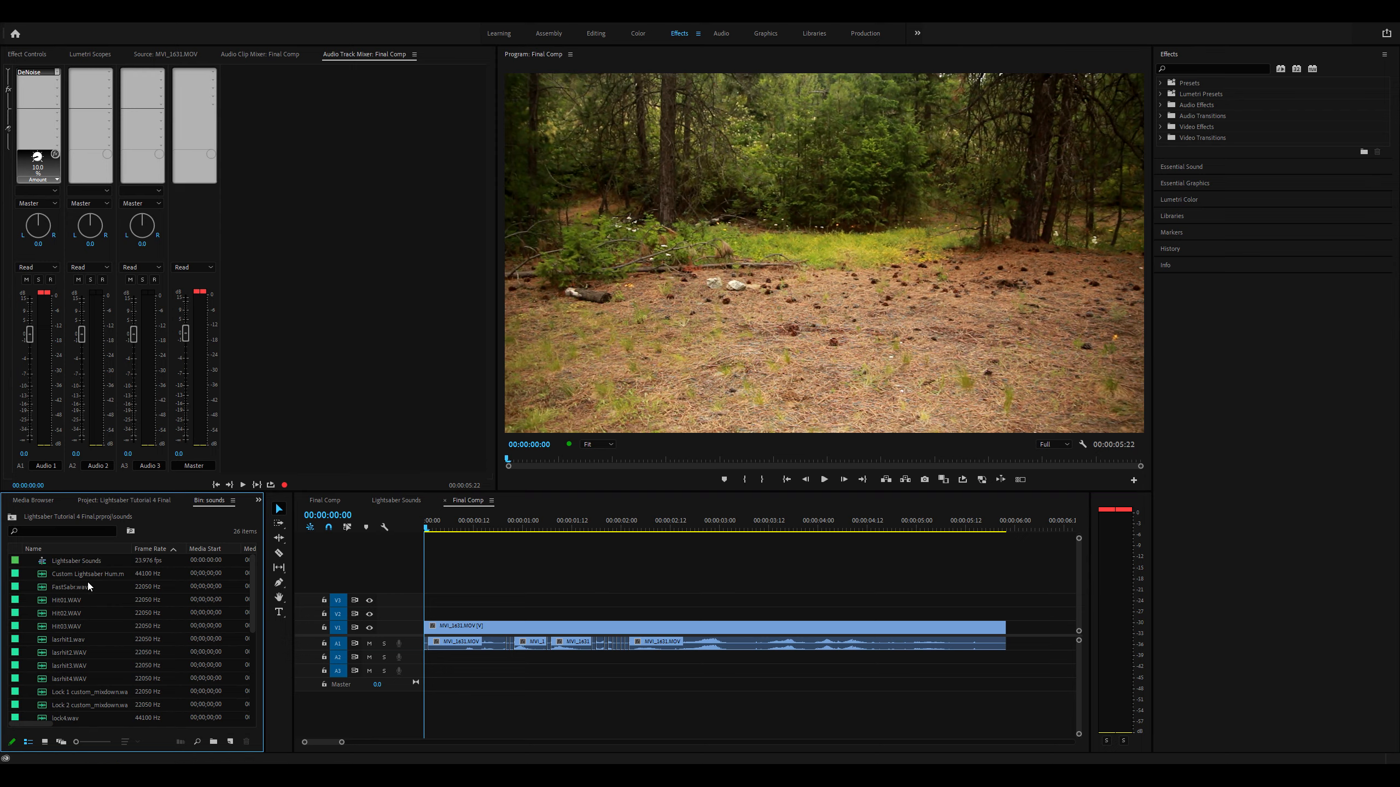
scroll(93, 662, down, 5)
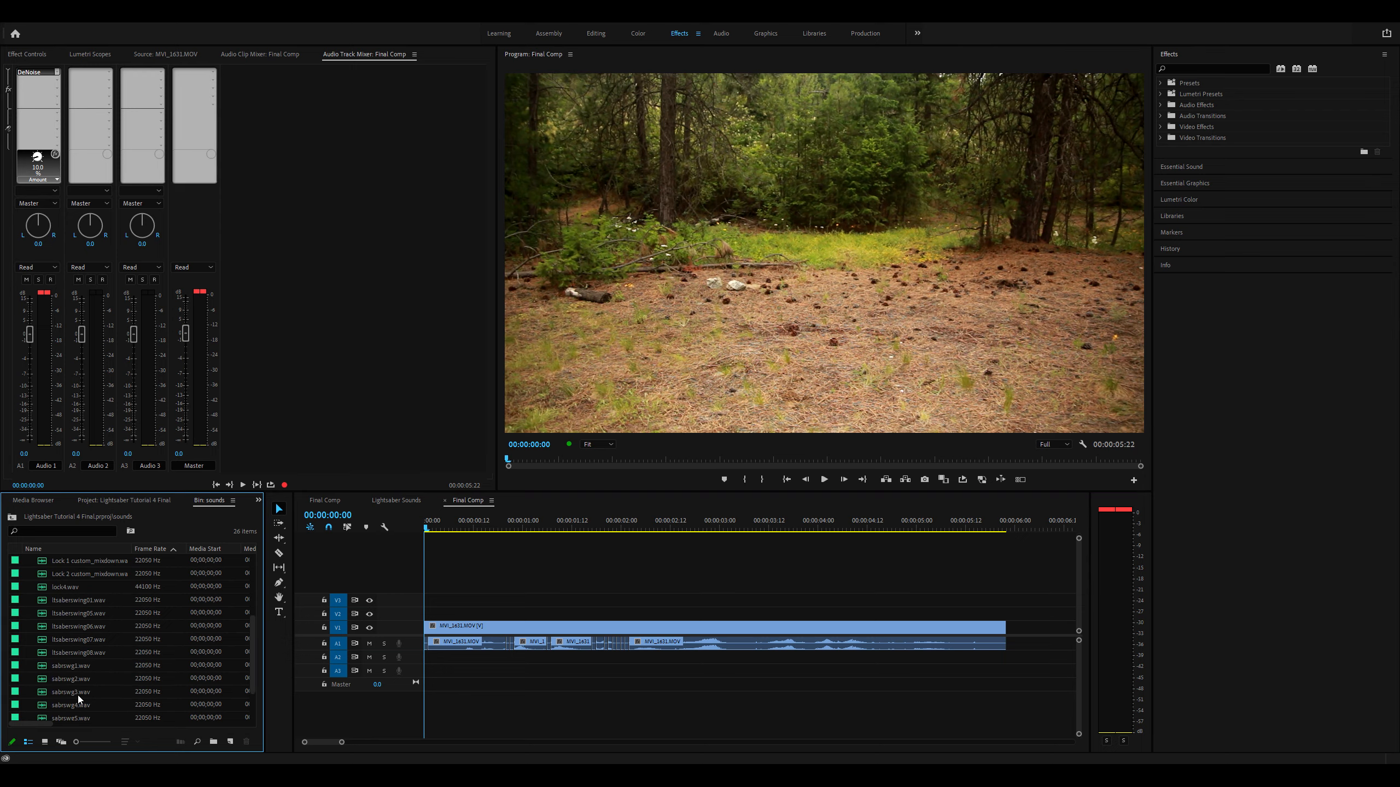
scroll(77, 696, up, 5)
Step: Load Custom Lightsaber Hum.mp3 into the Source Monitor and set its playhead to the start
double_click(42, 574)
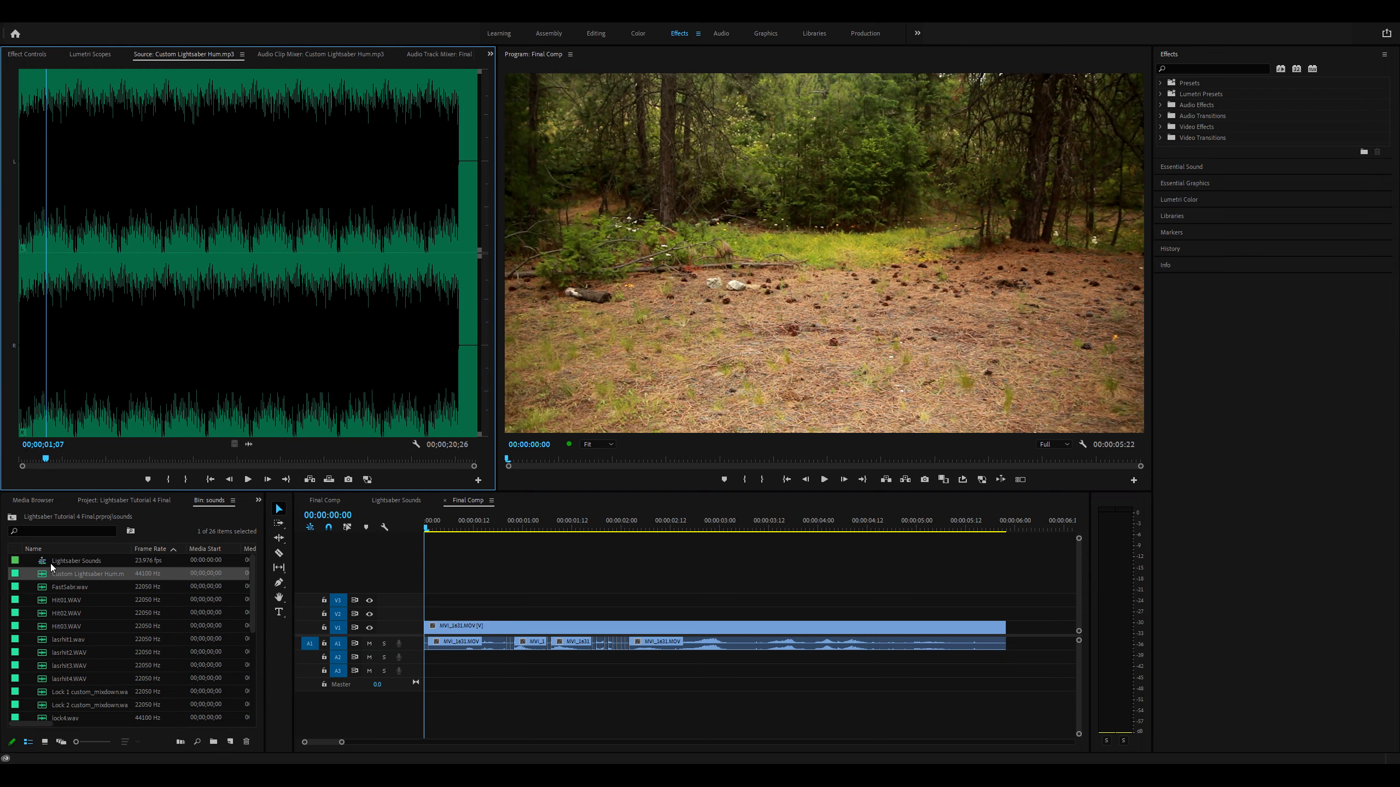
drag(46, 459, 19, 458)
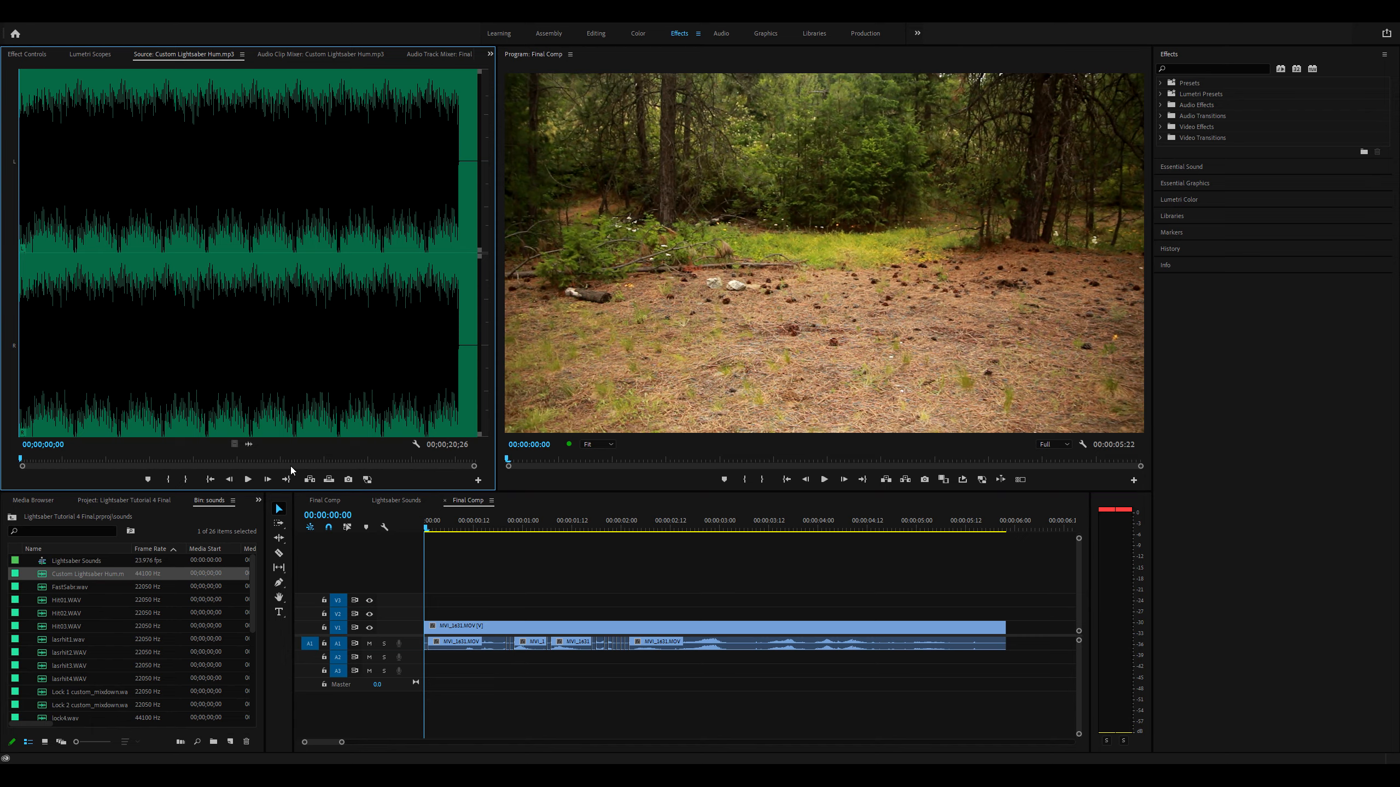
Step: Play the opening seconds of Custom Lightsaber Hum.mp3 in the Source Monitor
scroll(128, 650, down, 1)
scroll(104, 658, up, 1)
key(space)
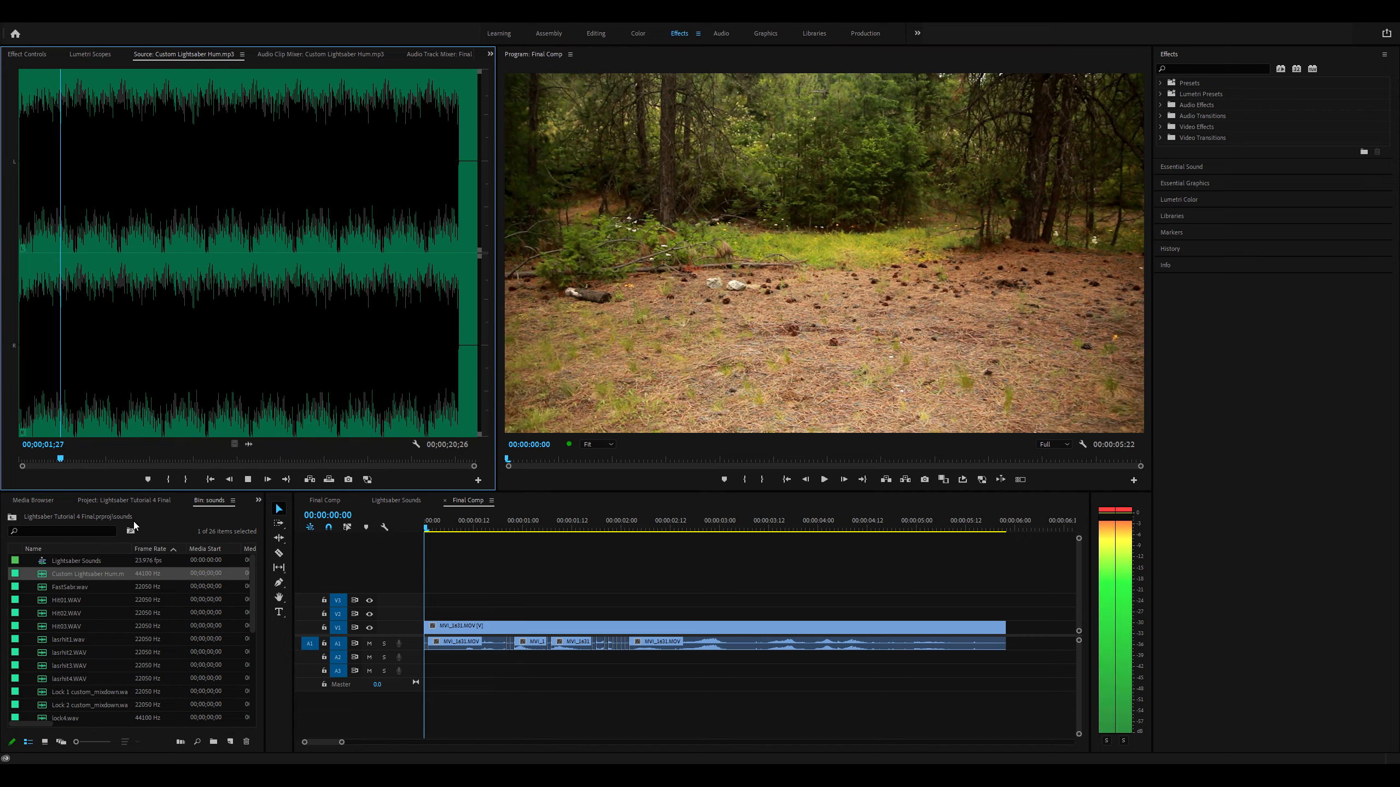
key(space)
Step: Load Lock 1 custom_mixdown.wav into the Source Monitor, play and scrub through it, and return it to the start
scroll(123, 564, down, 3)
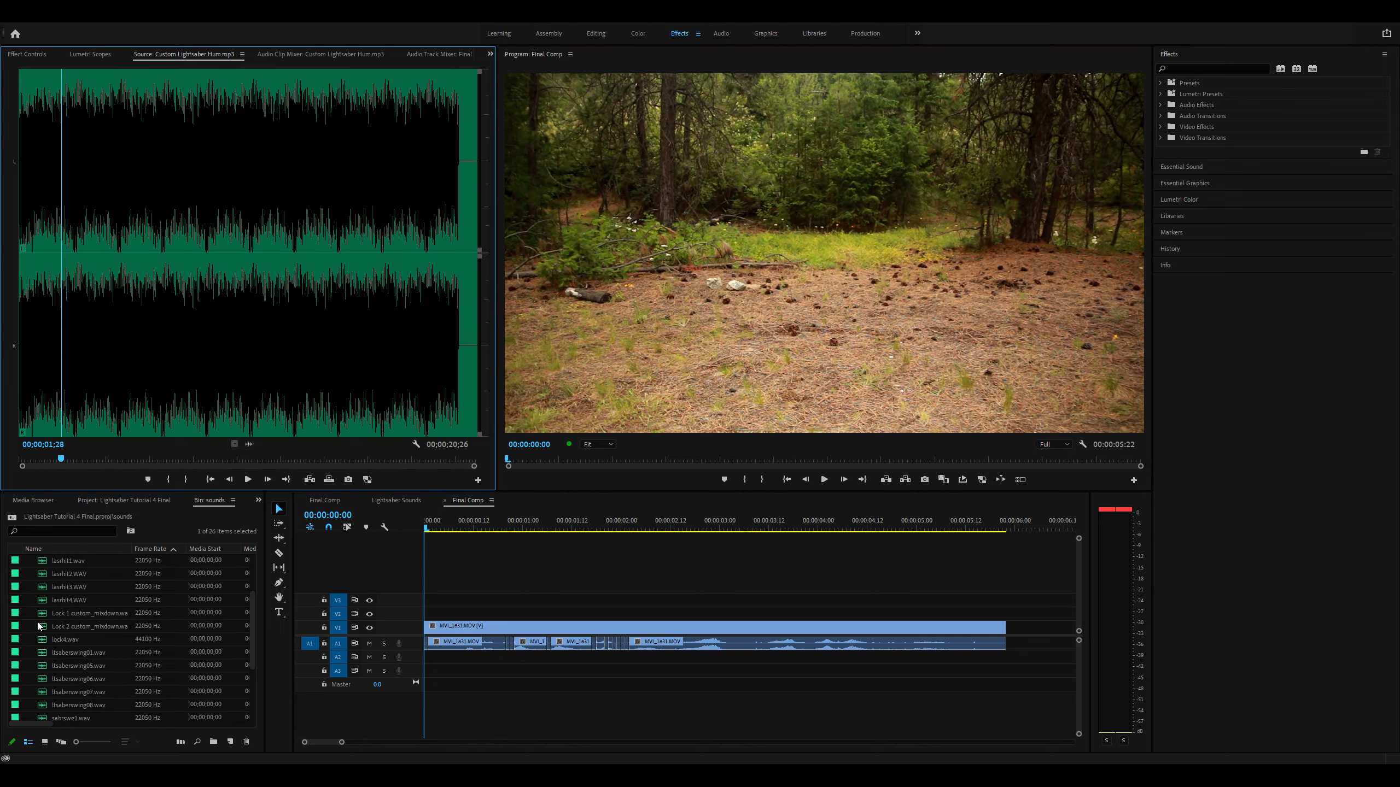
double_click(43, 612)
key(space)
key(space)
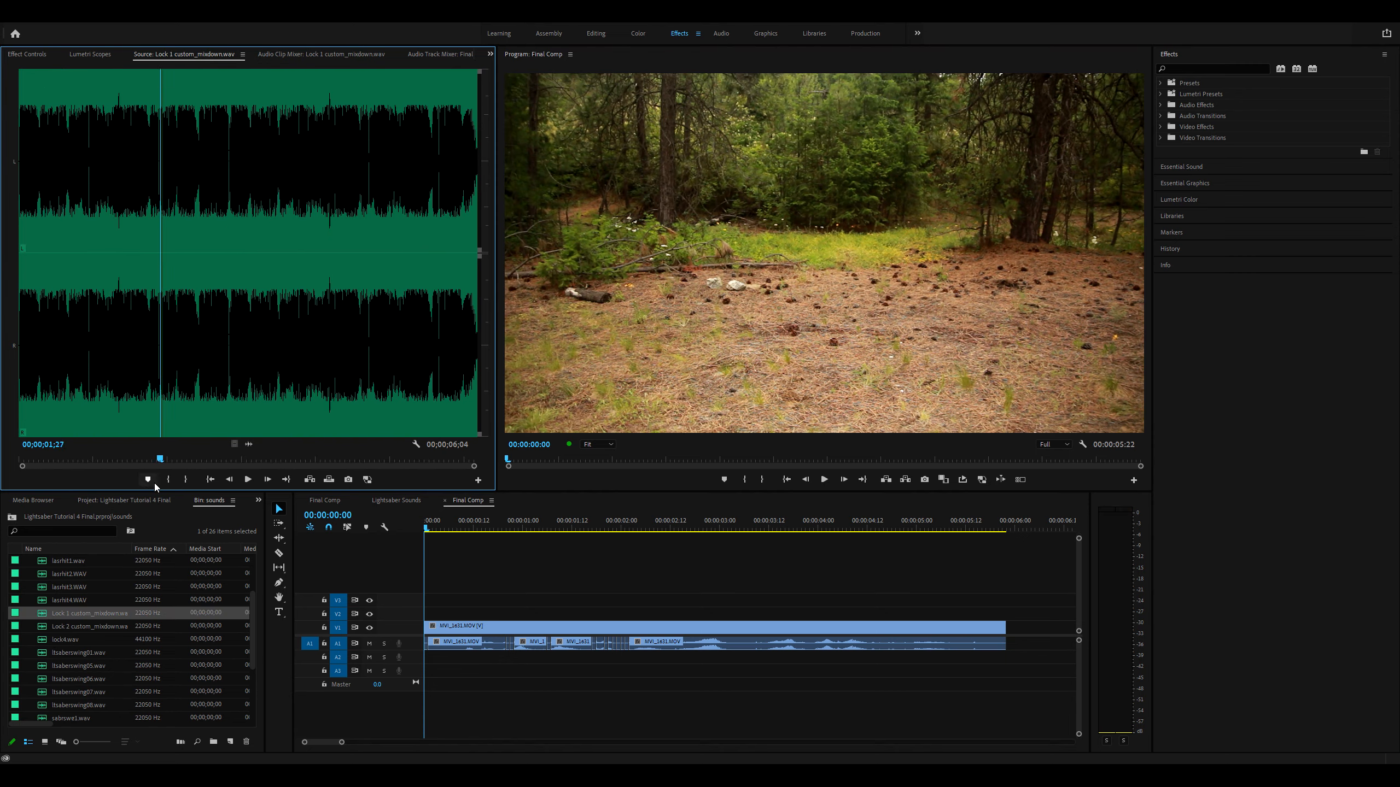
drag(122, 457, 395, 450)
key(Home)
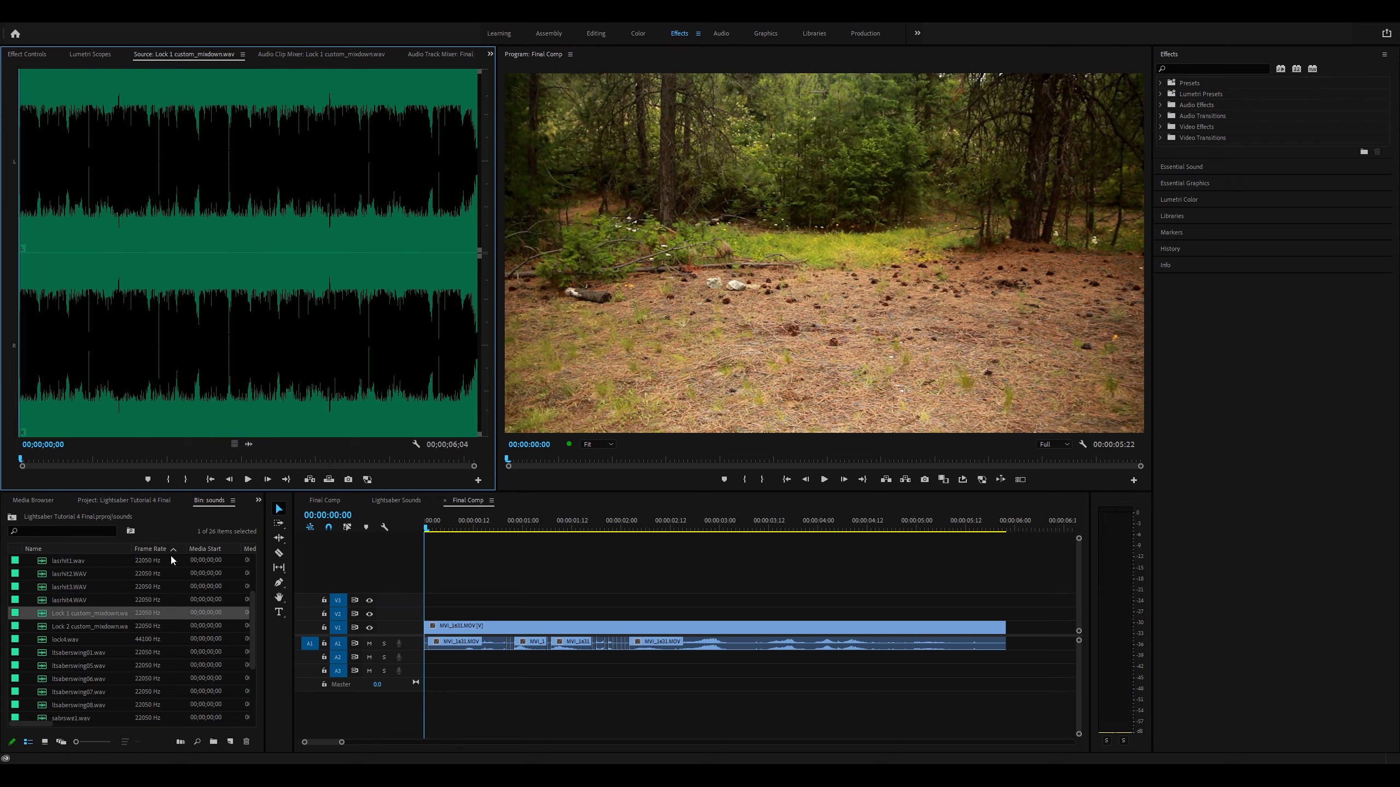
Step: Load Hit01.WAV from the sounds bin into the Source Monitor and play it
click(536, 568)
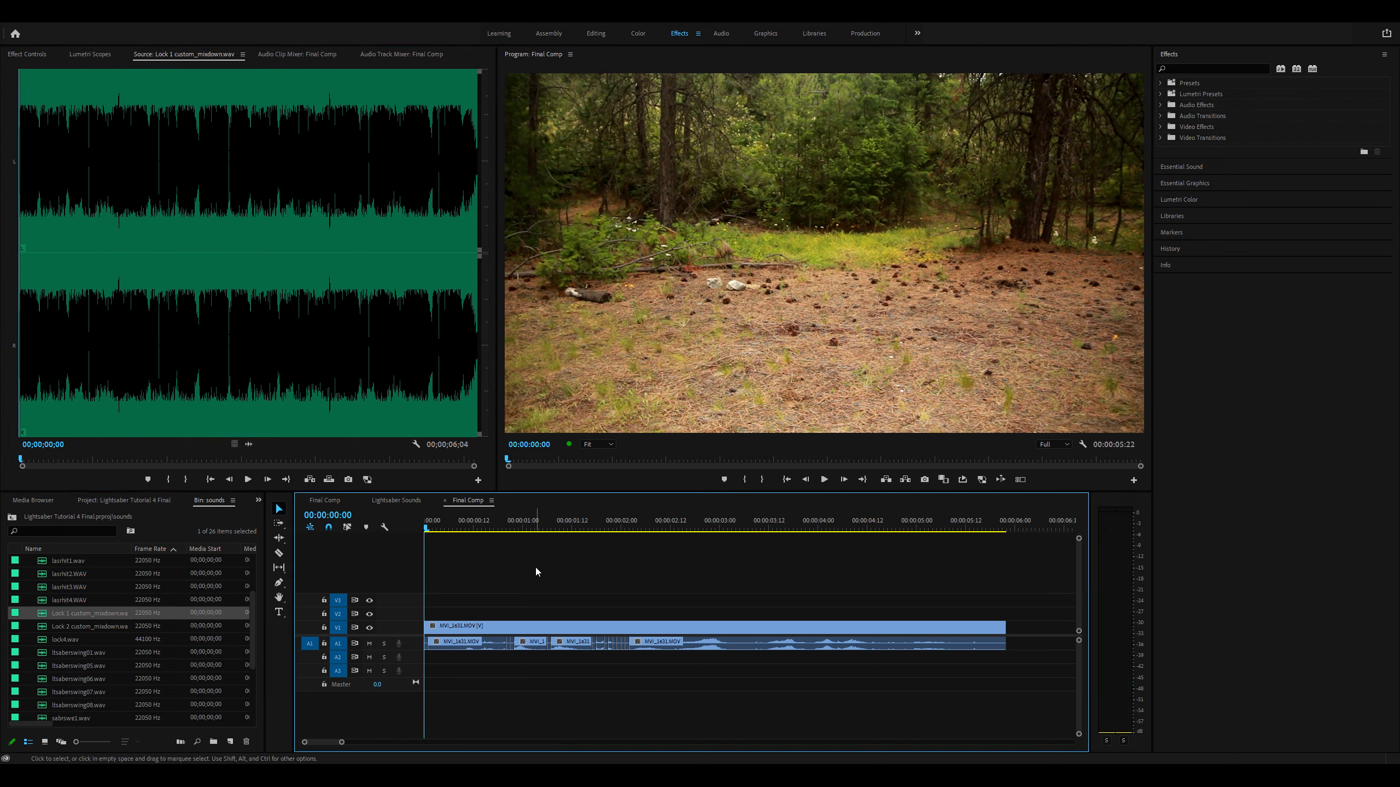
scroll(93, 609, up, 2)
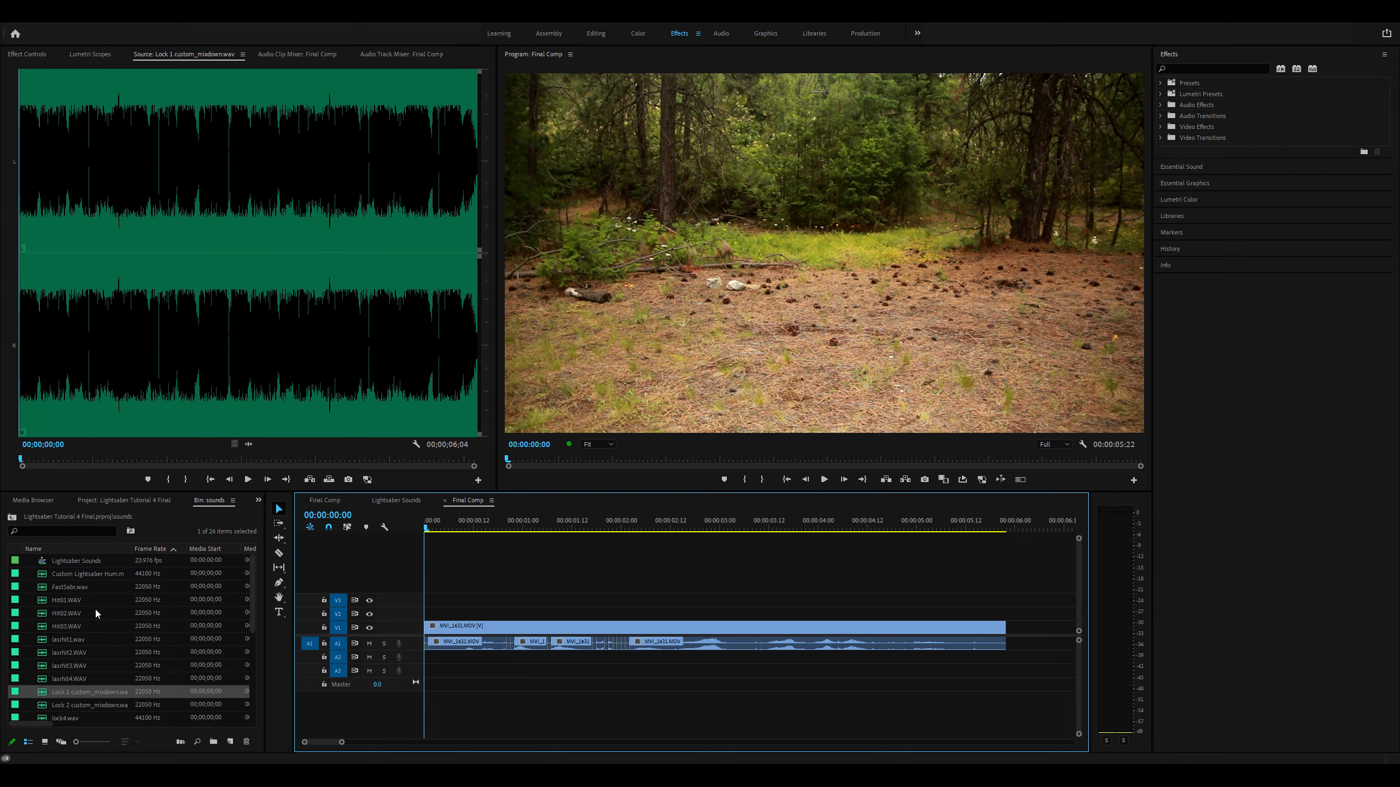
drag(432, 530, 408, 568)
scroll(138, 654, down, 3)
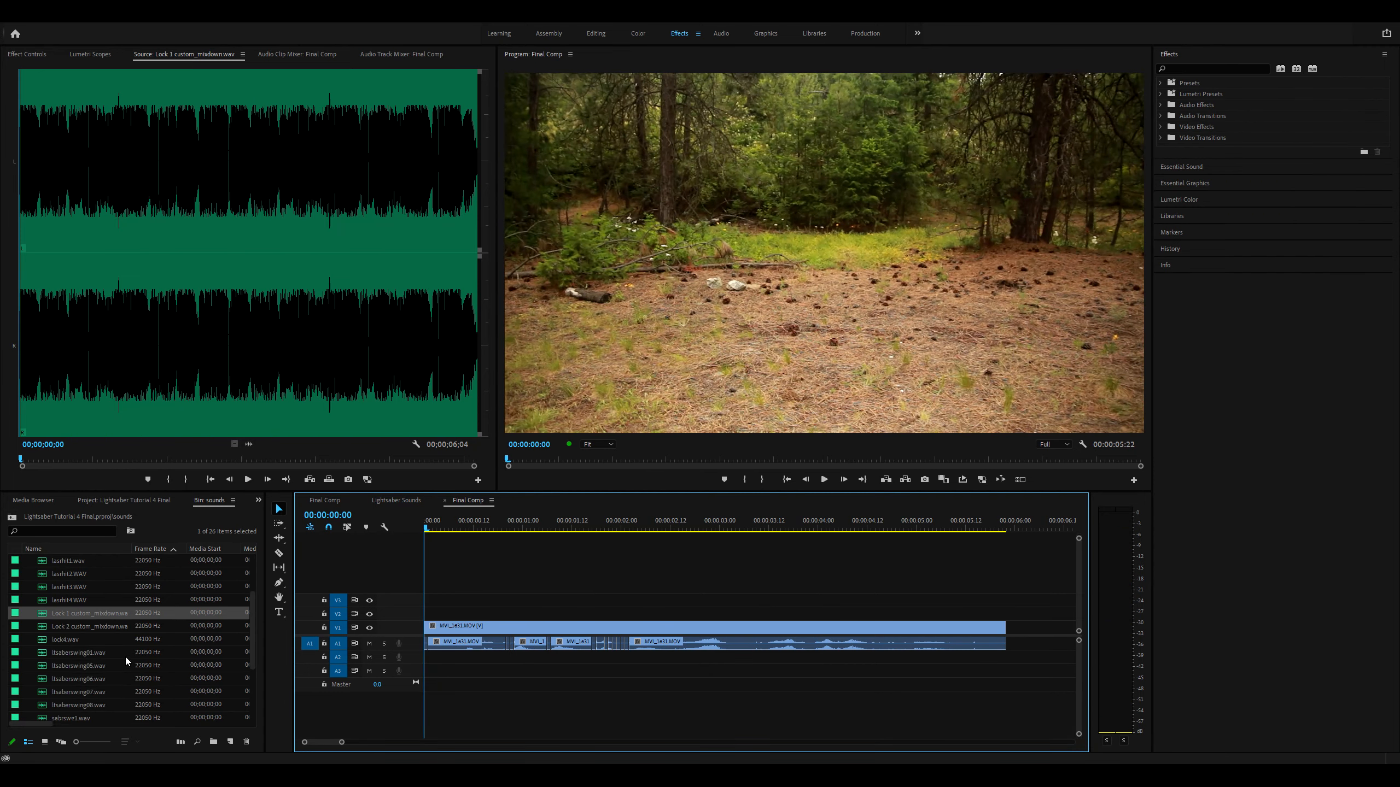
scroll(122, 654, up, 2)
double_click(61, 586)
key(space)
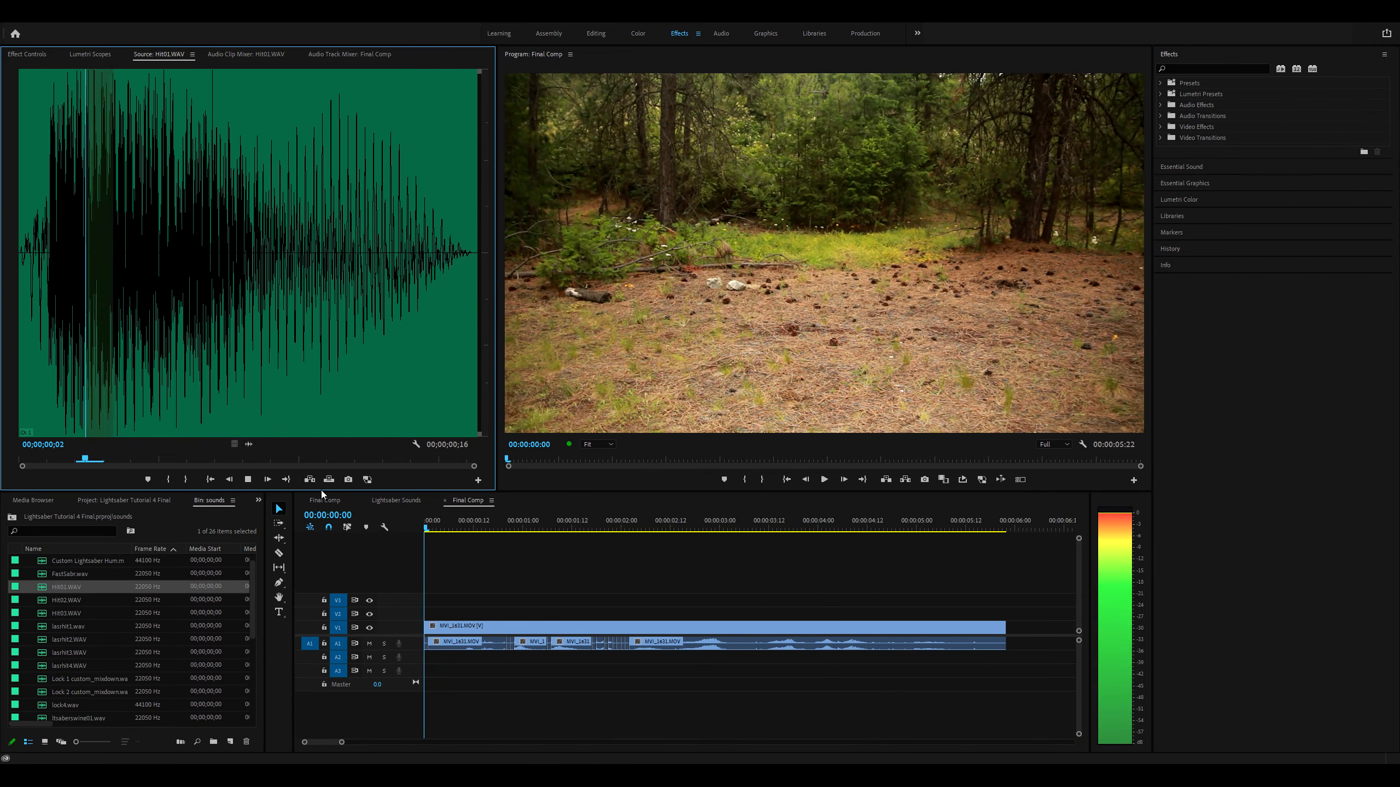
key(space)
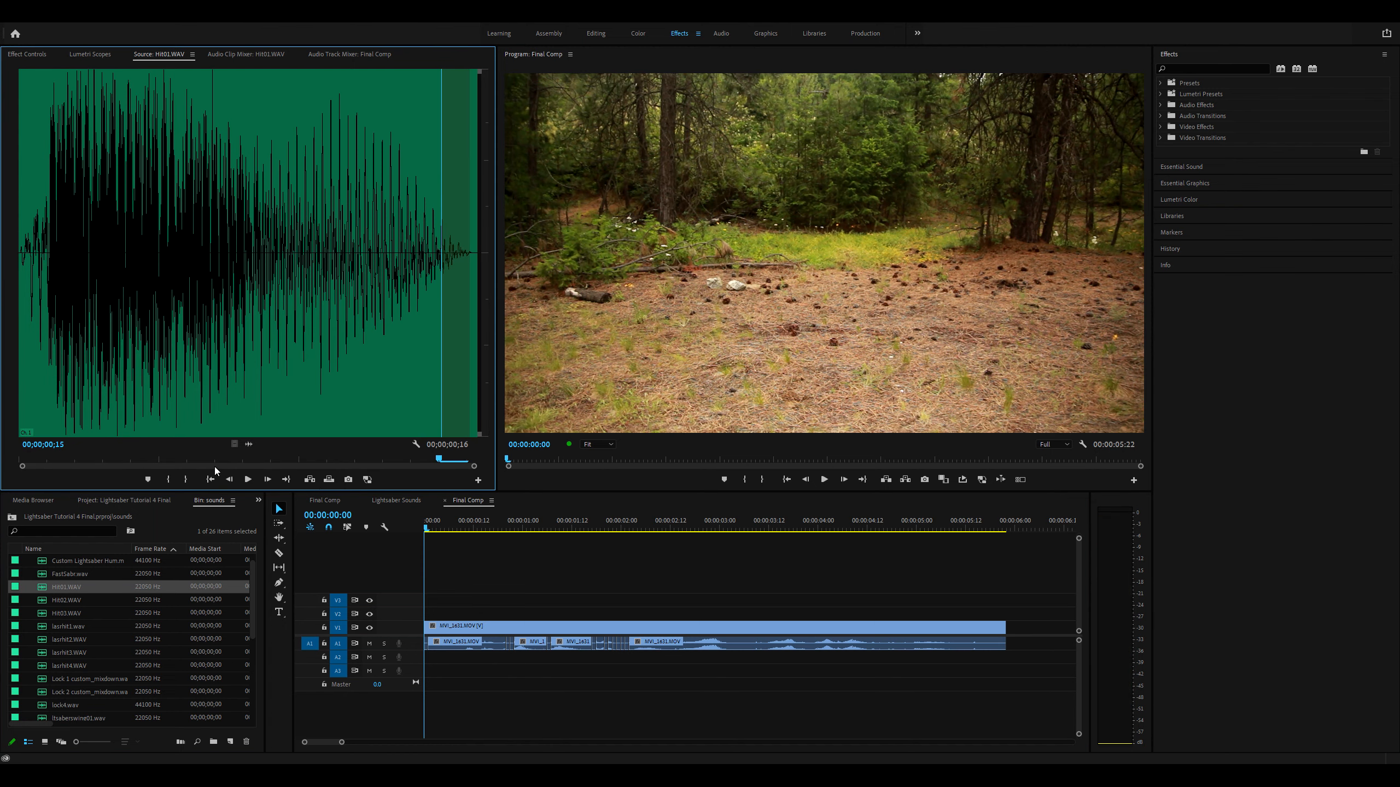
Step: Add Hit01.WAV to audio track 5 near the start of the Final Comp sequence and target audio tracks 4 and 5
drag(275, 464, 459, 692)
drag(463, 715, 464, 715)
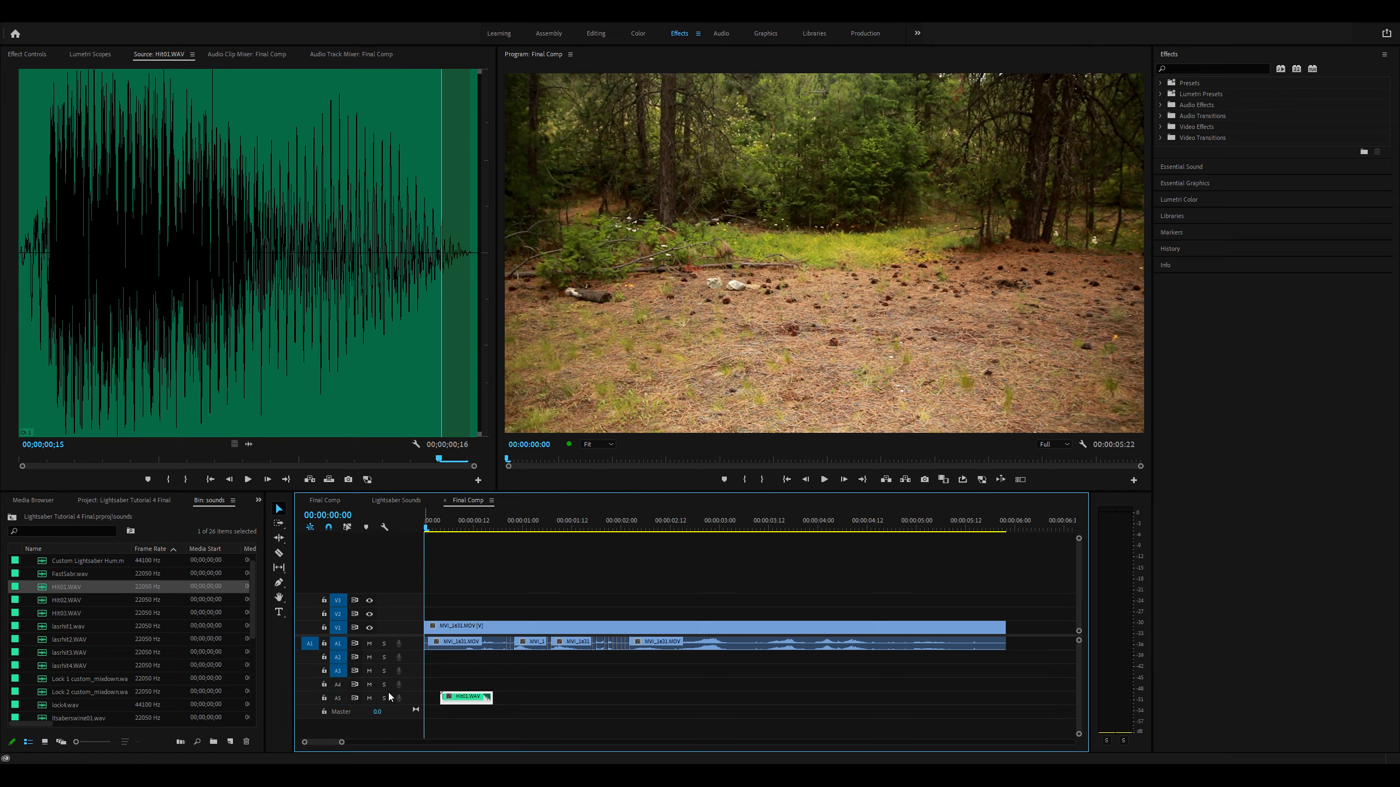
click(337, 699)
click(337, 685)
Step: Find the saber contact at 00:00:00:20 and move the Hit01.WAV clip on audio track 5 to start at about 00:00:00:17
drag(426, 528, 506, 532)
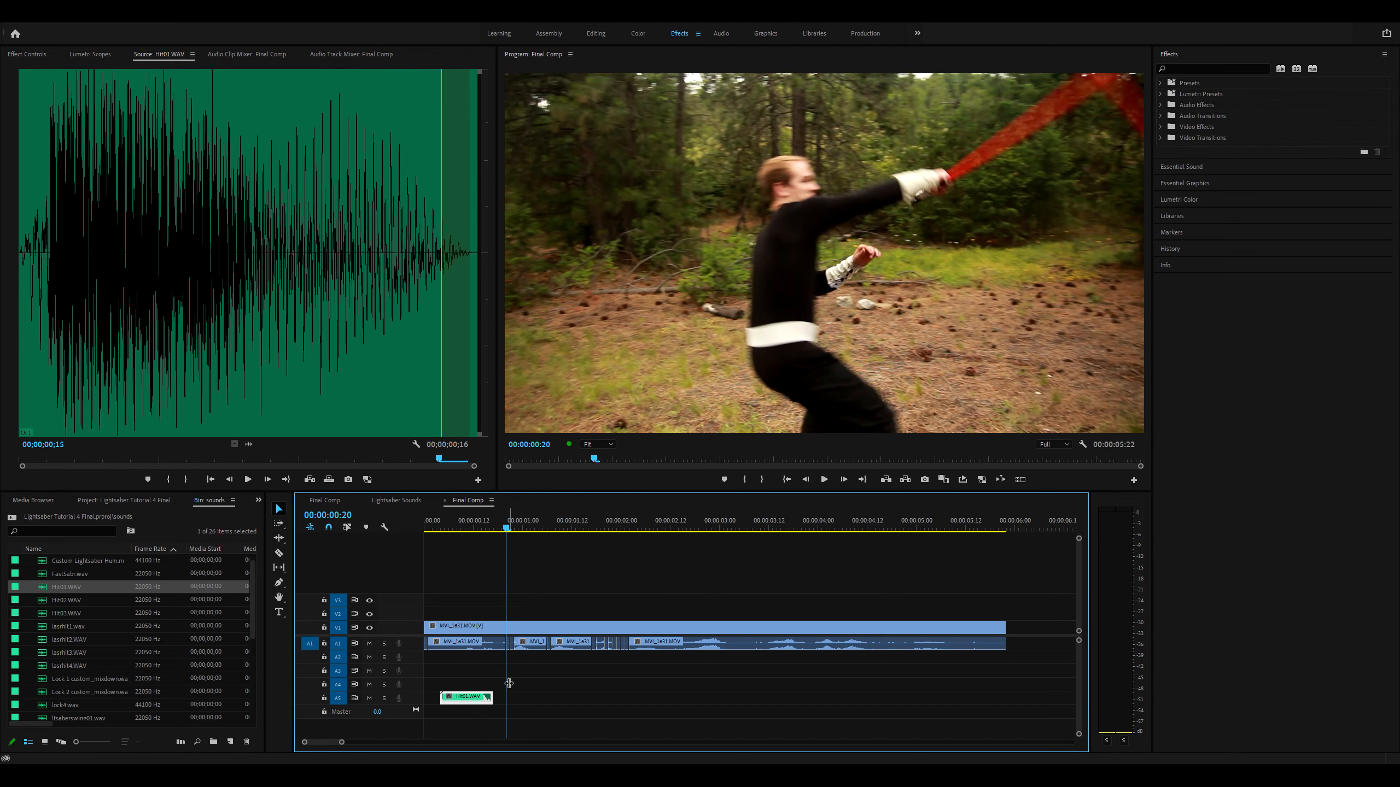
drag(472, 704, 525, 703)
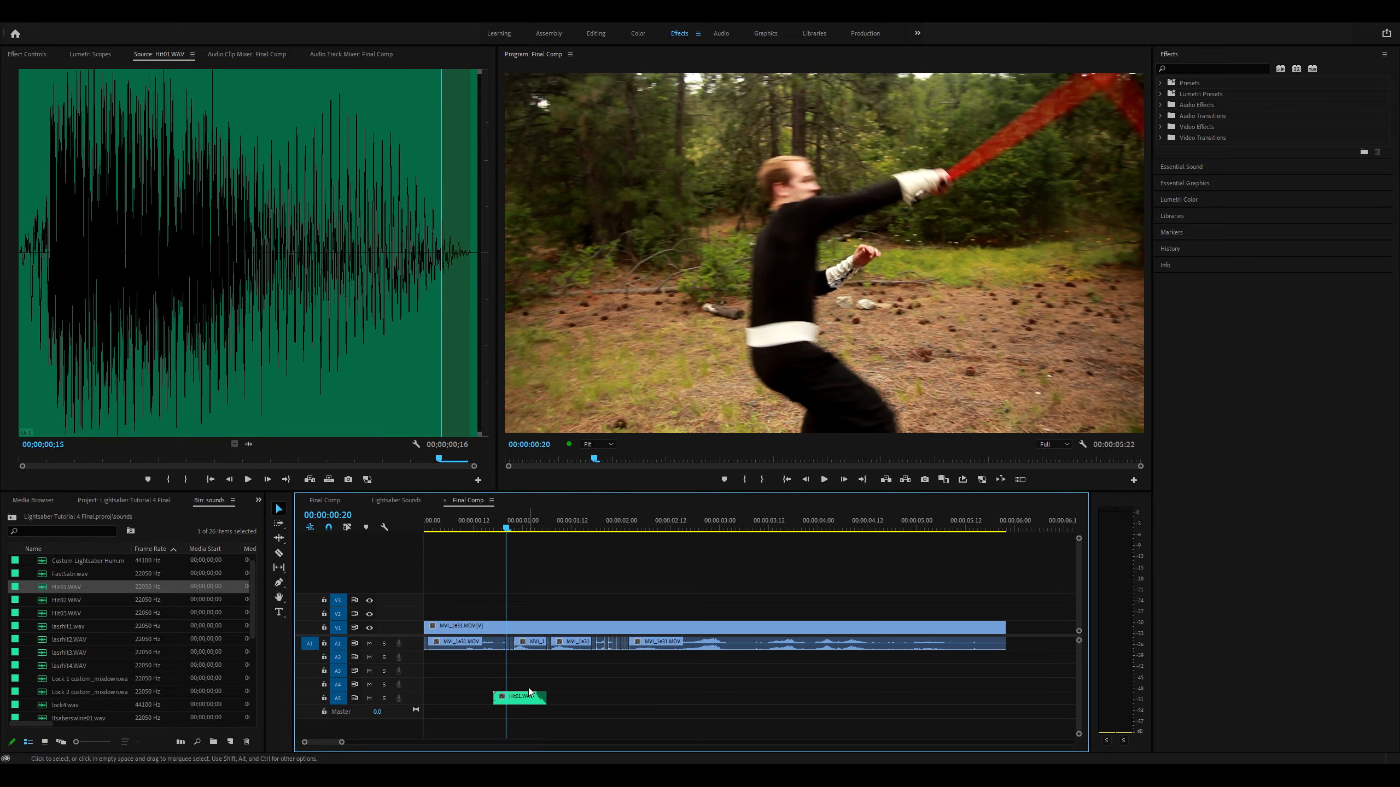
key(equal)
key(equal)
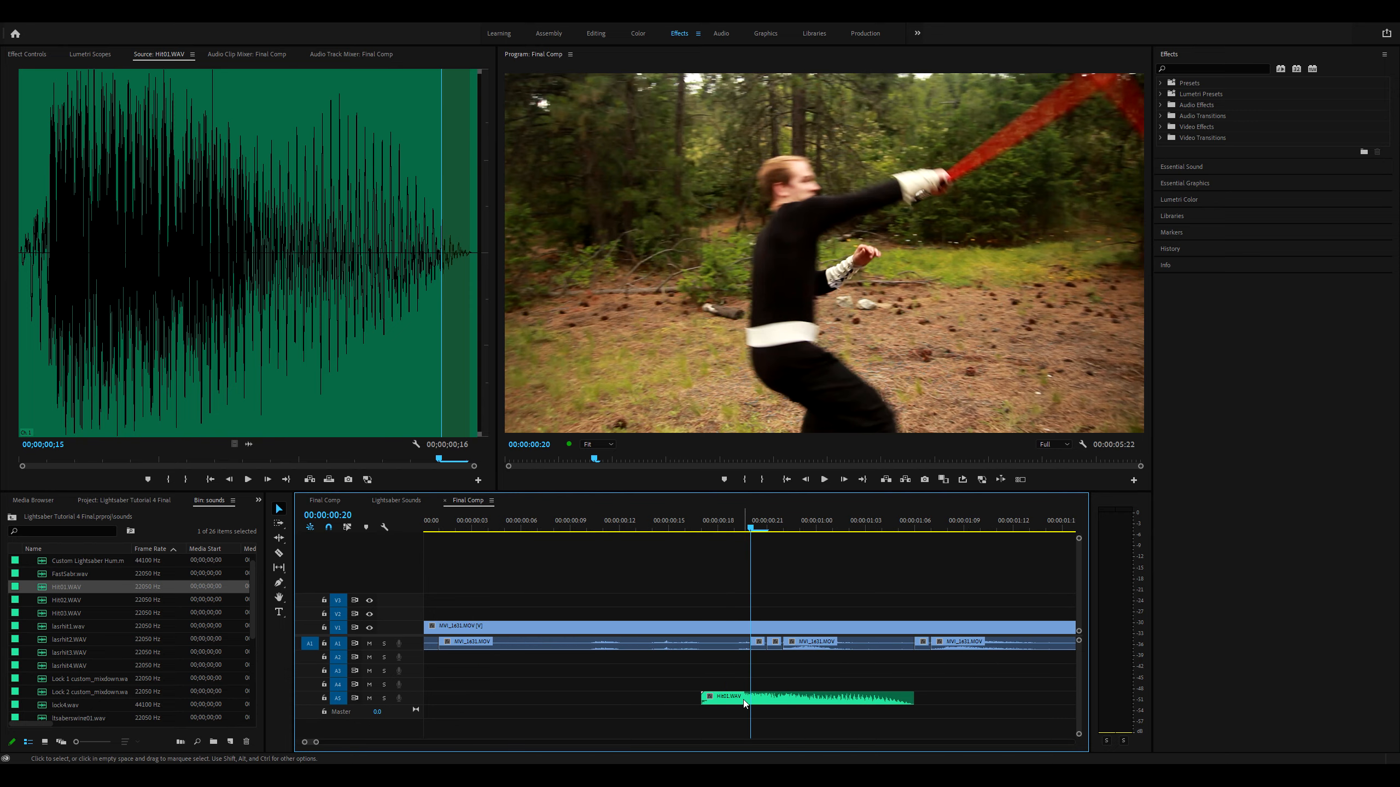
click(761, 698)
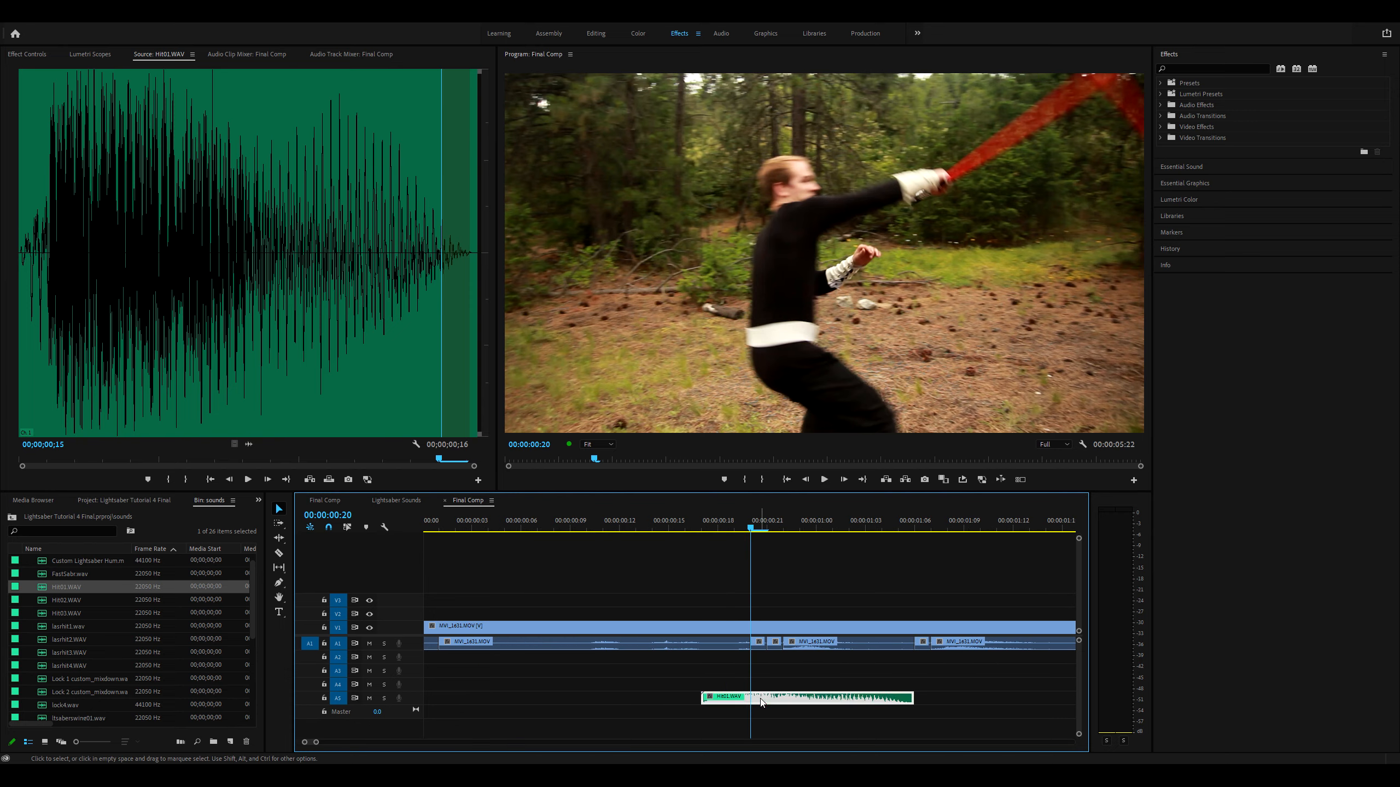
click(764, 720)
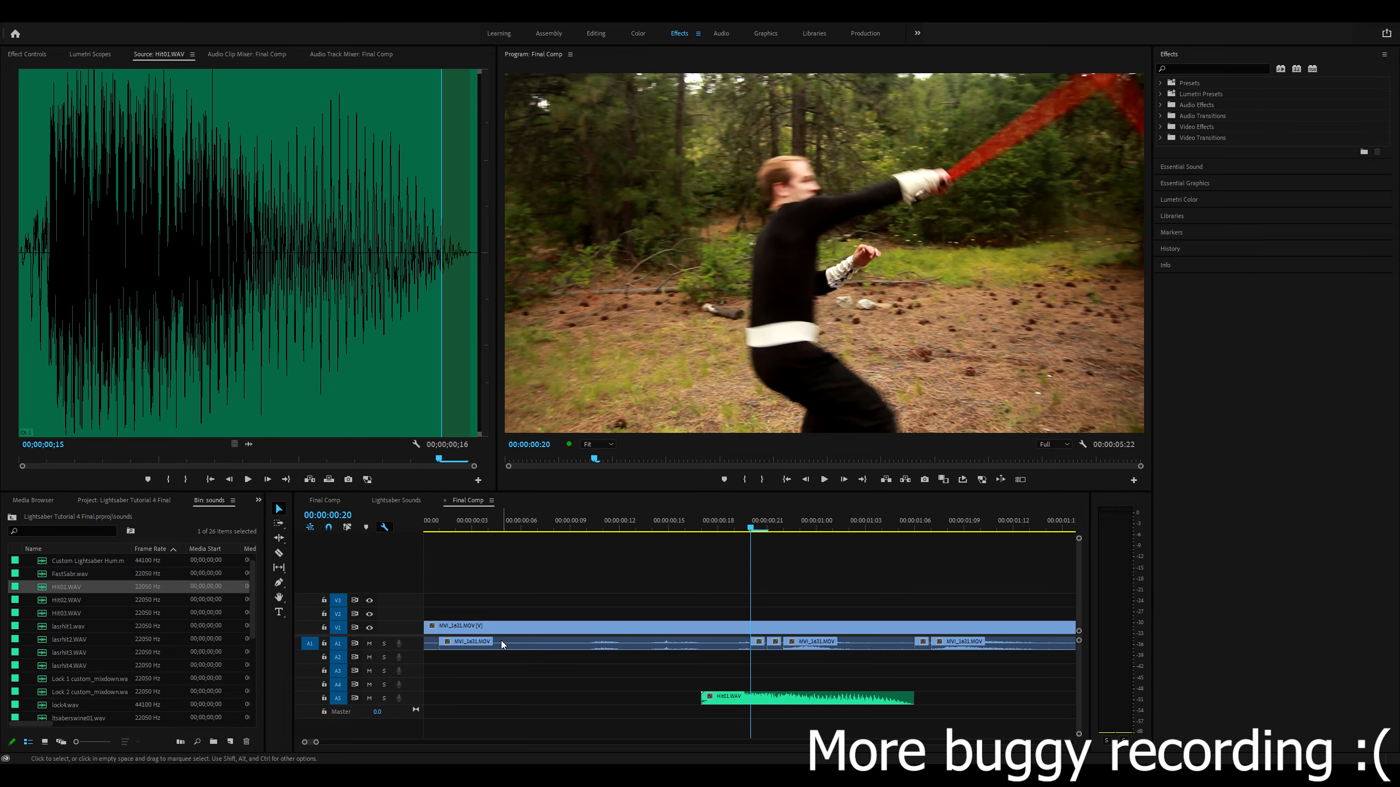
Step: Hide the audio clip names in the timeline and shift the Hit01.WAV clip to start one frame before the contact at 00:00:00:20
click(461, 602)
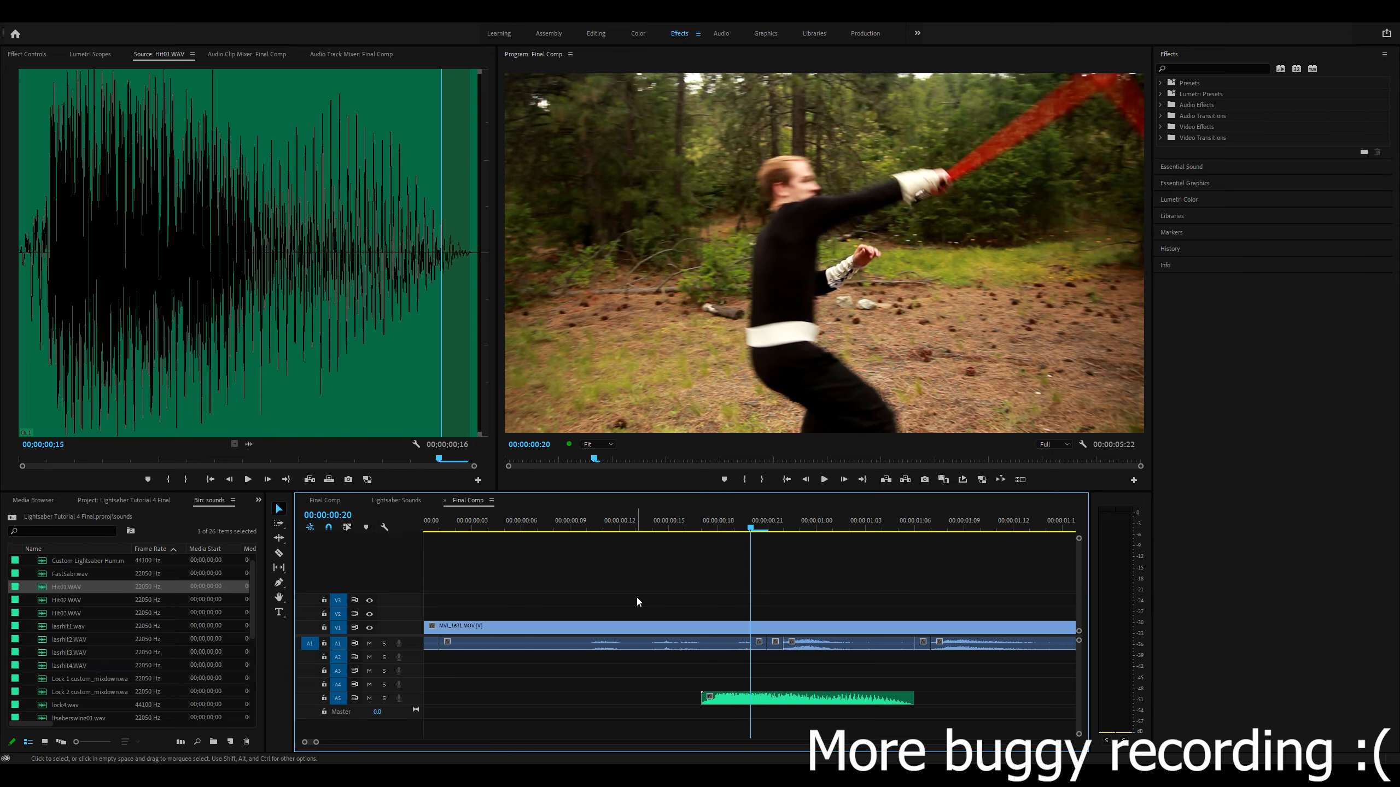
mouse_move(750, 530)
mouse_down()
mouse_move(654, 534)
mouse_move(737, 542)
mouse_up()
key(Right)
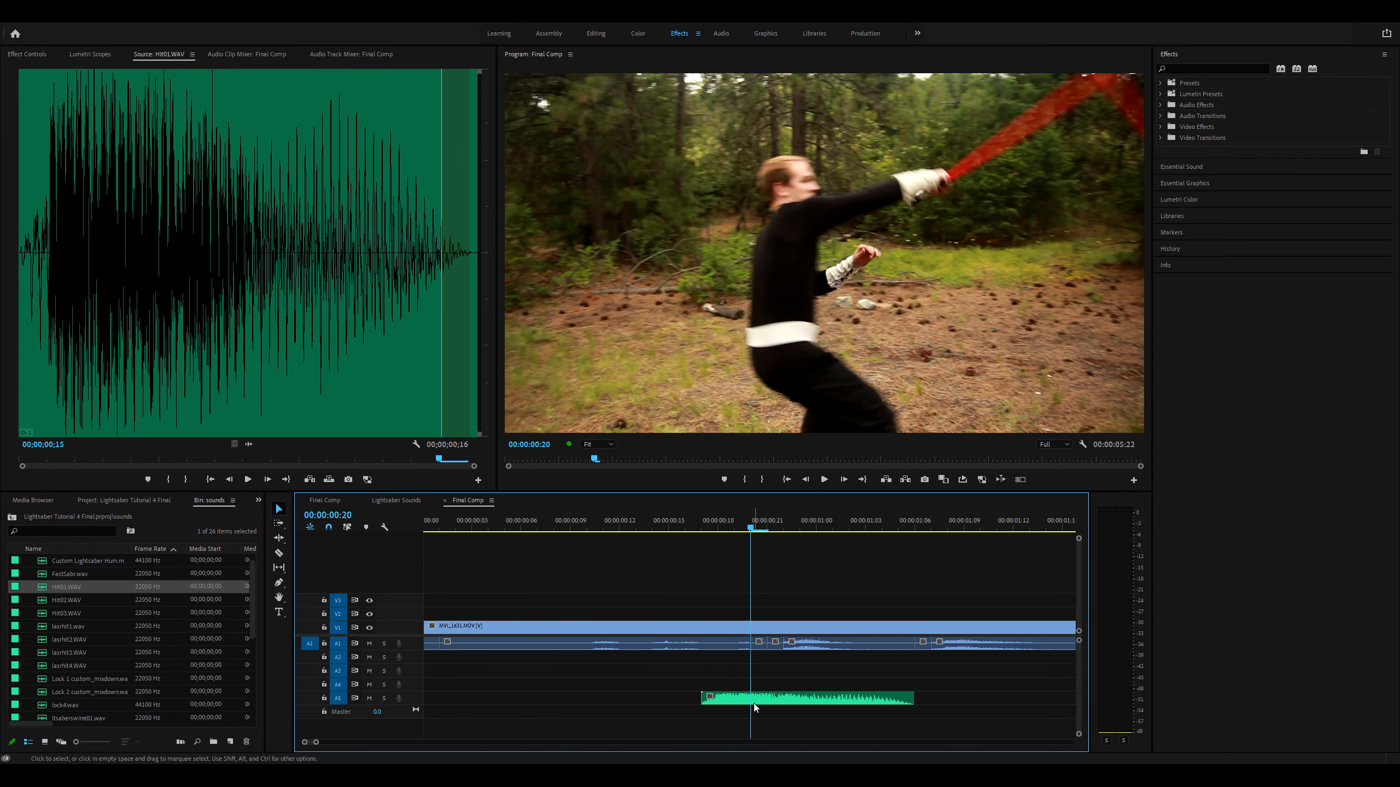
drag(719, 700, 754, 701)
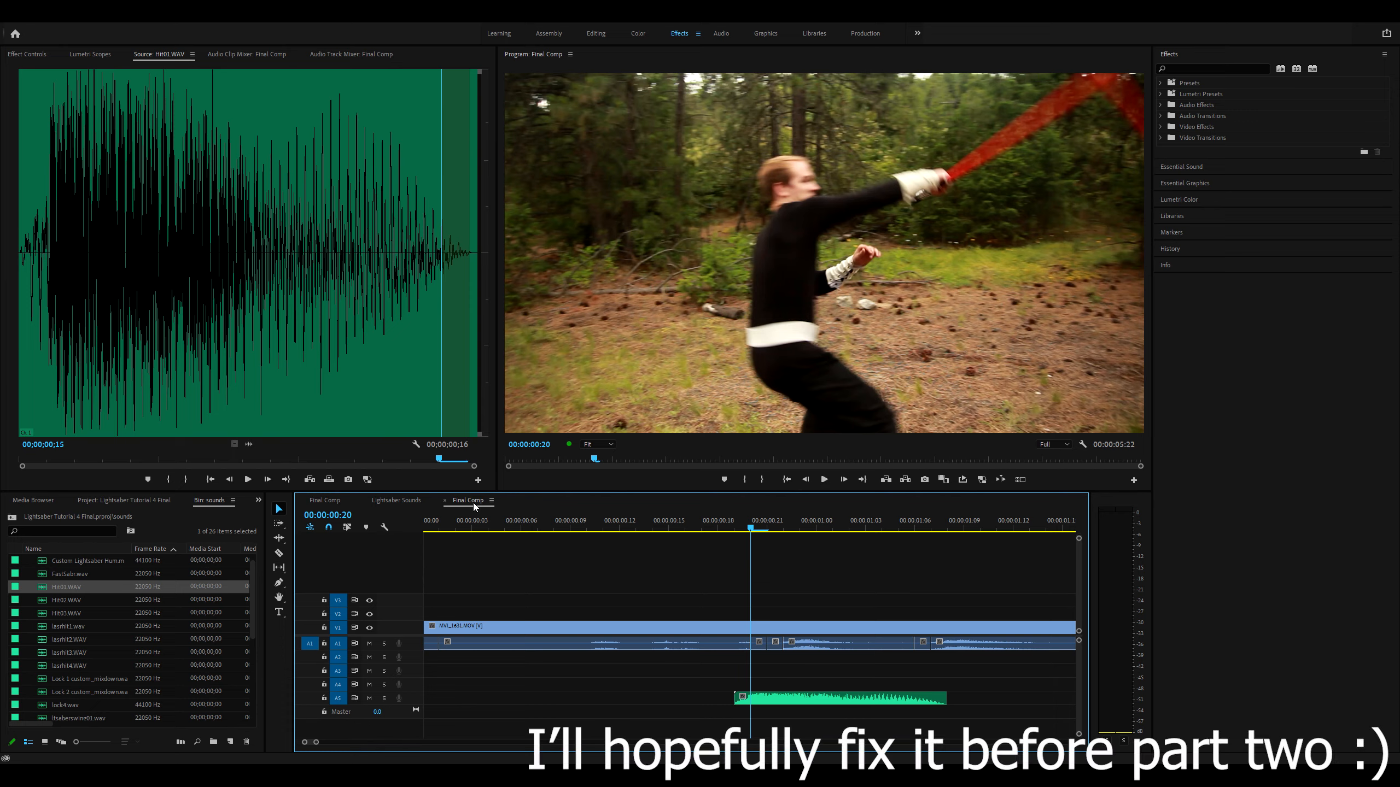
Step: Show audio time units in the Final Comp timeline and nudge the Hit01.WAV clip slightly later at audio-sample precision
click(496, 505)
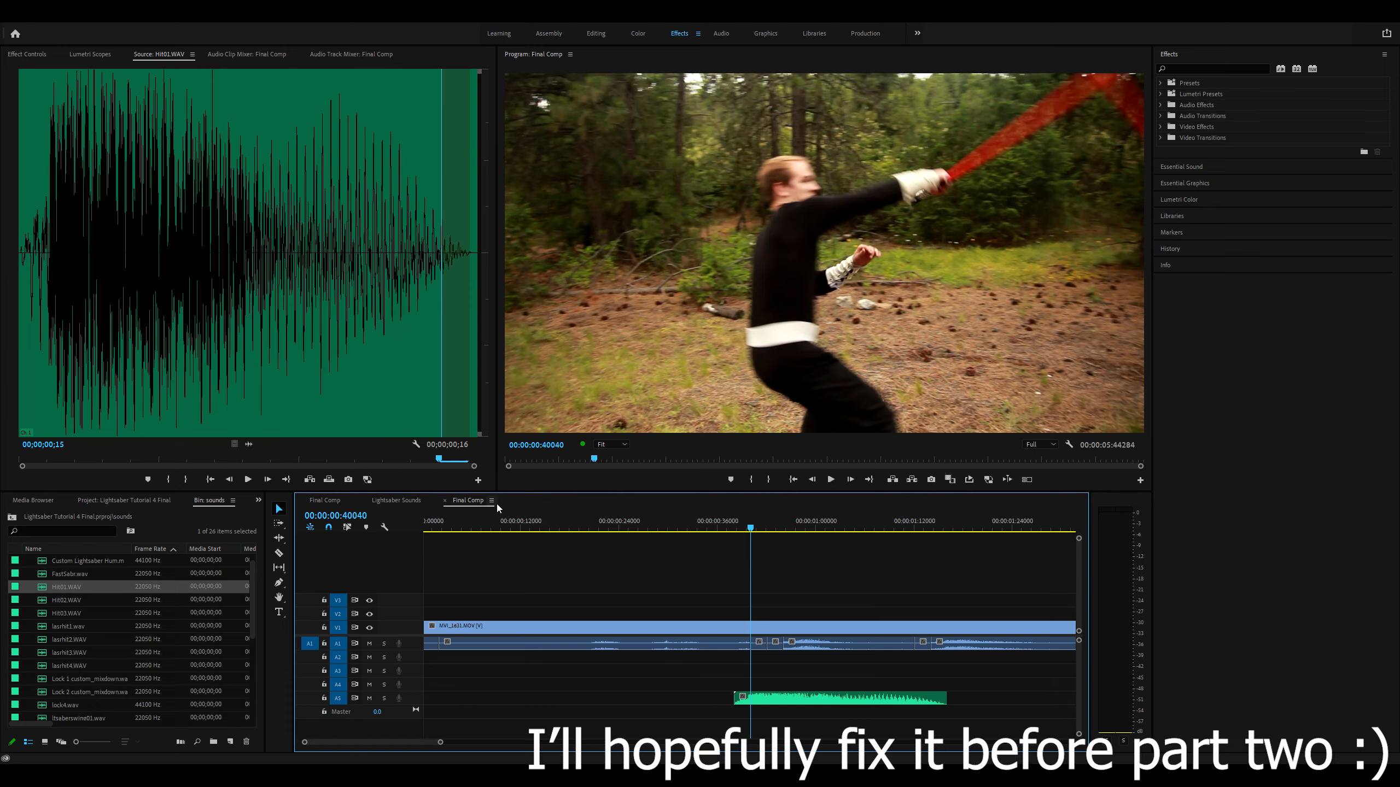
key(equal)
key(equal)
key(equal)
key(equal)
key(equal)
key(equal)
key(equal)
key(equal)
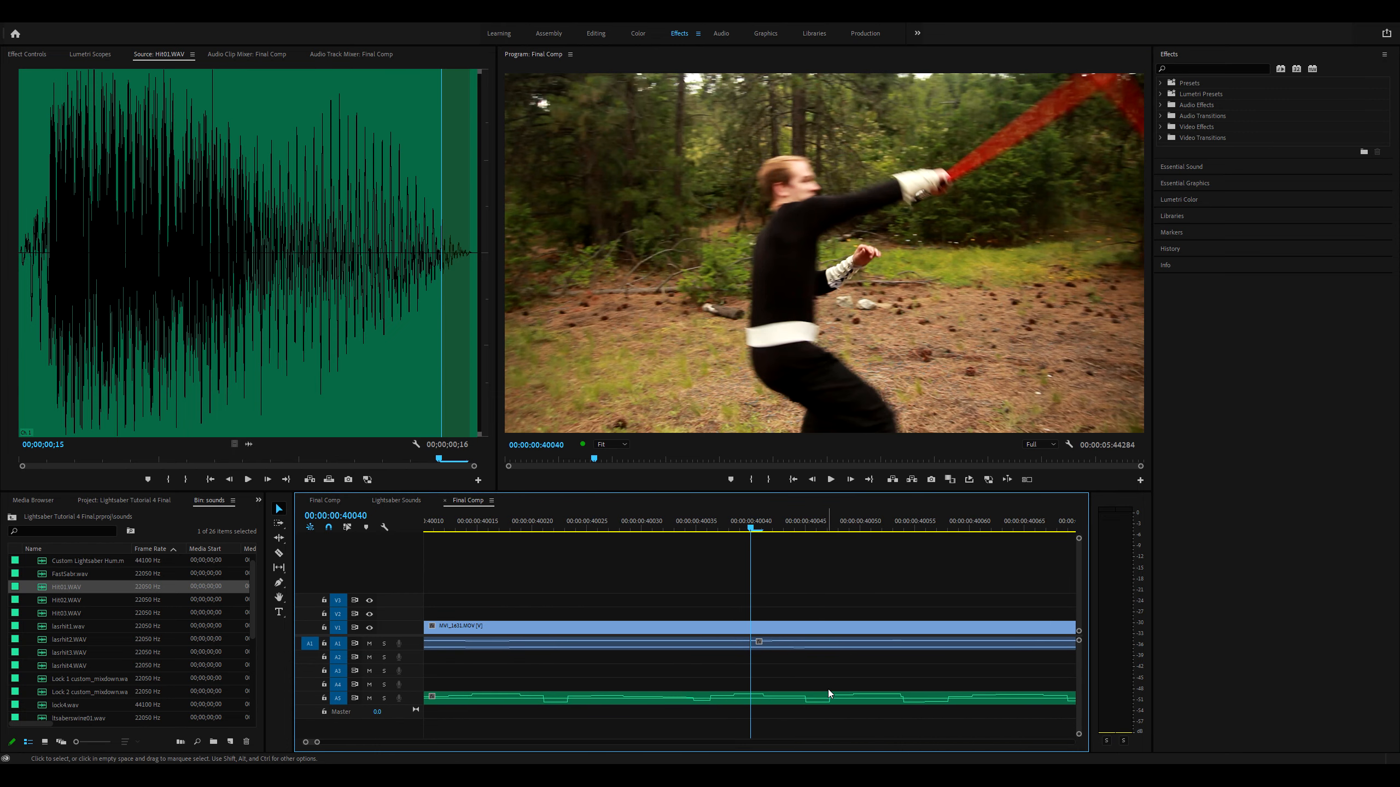
key(minus)
key(minus)
click(758, 704)
drag(758, 703, 766, 703)
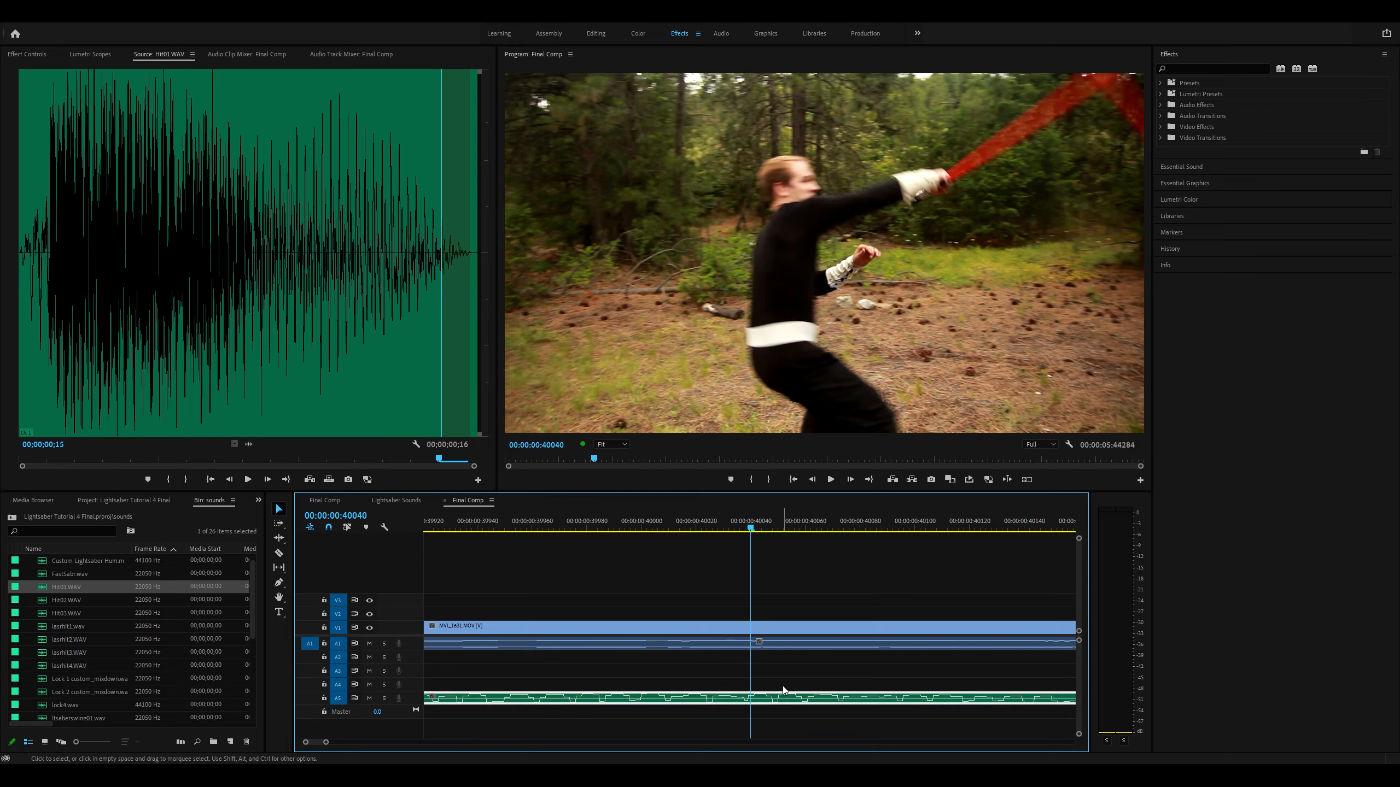
click(781, 684)
click(765, 705)
click(778, 677)
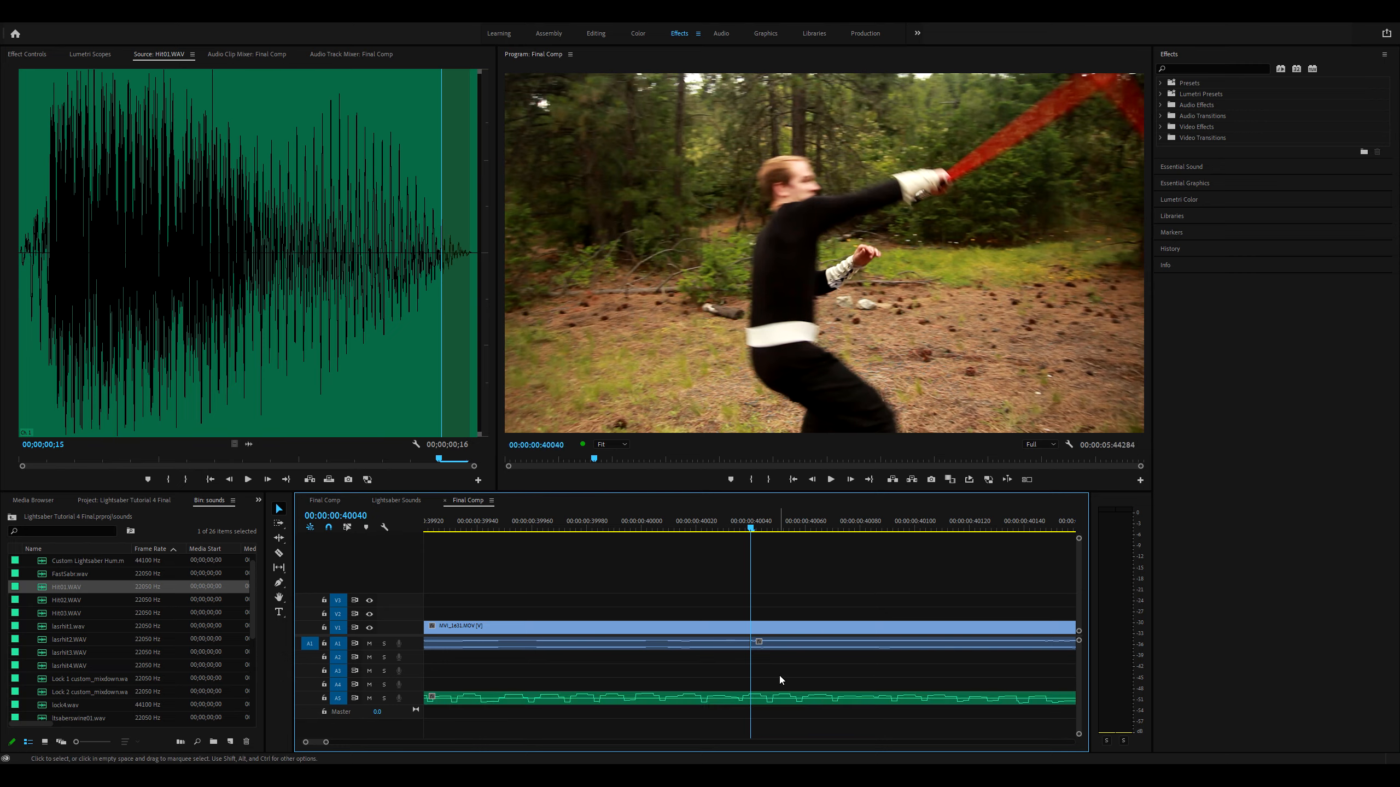
Step: Play the sequence from the contact moment to hear the hit sound in its adjusted position
key(minus)
key(minus)
key(minus)
key(minus)
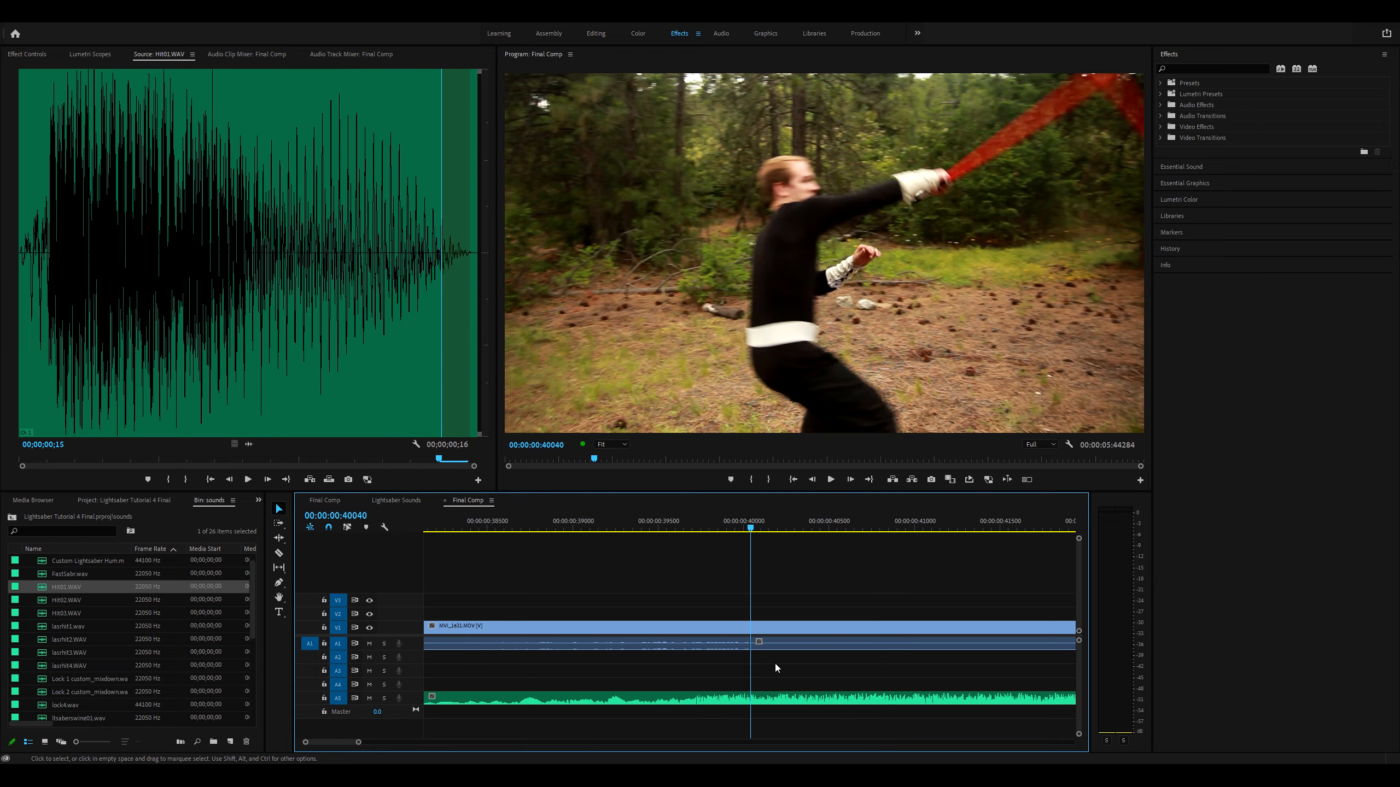
key(space)
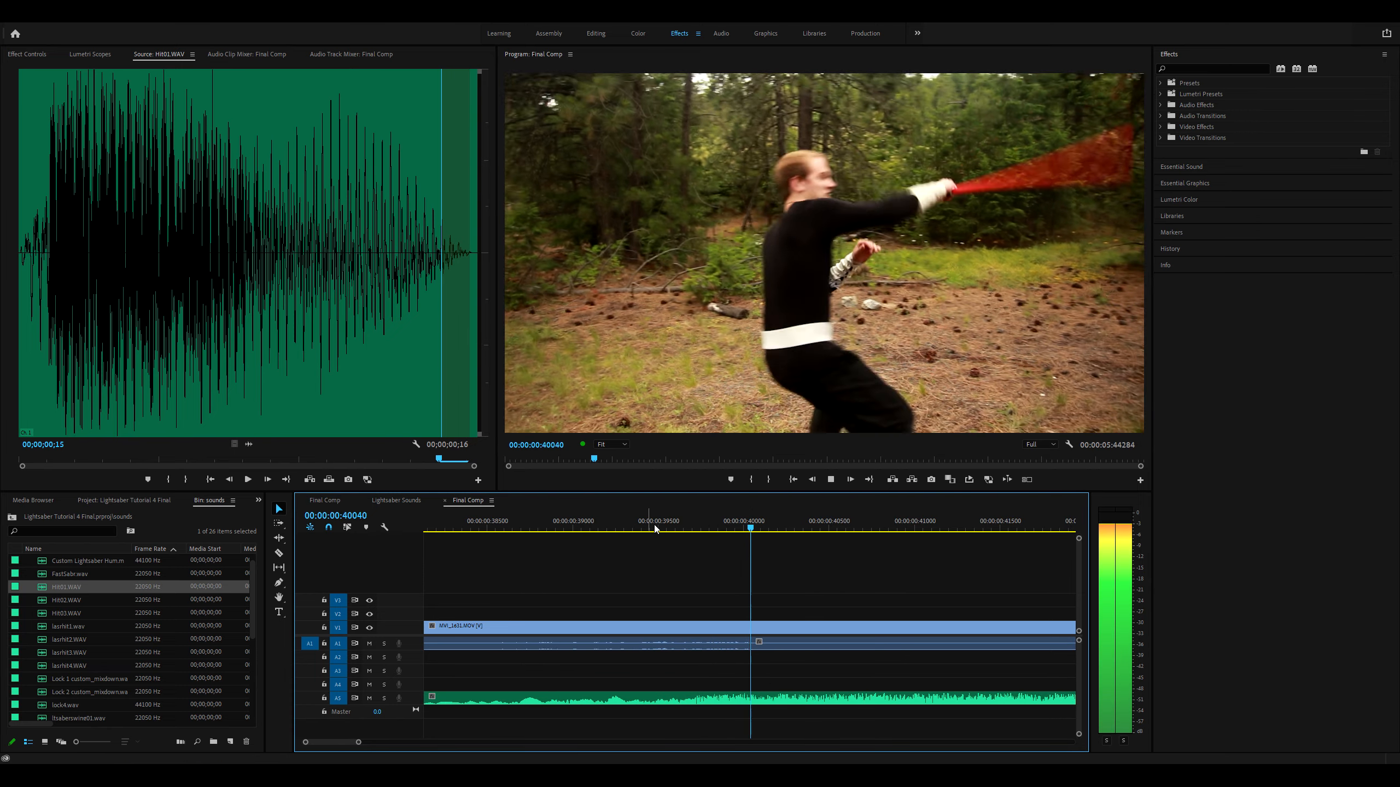
key(minus)
key(minus)
key(minus)
key(minus)
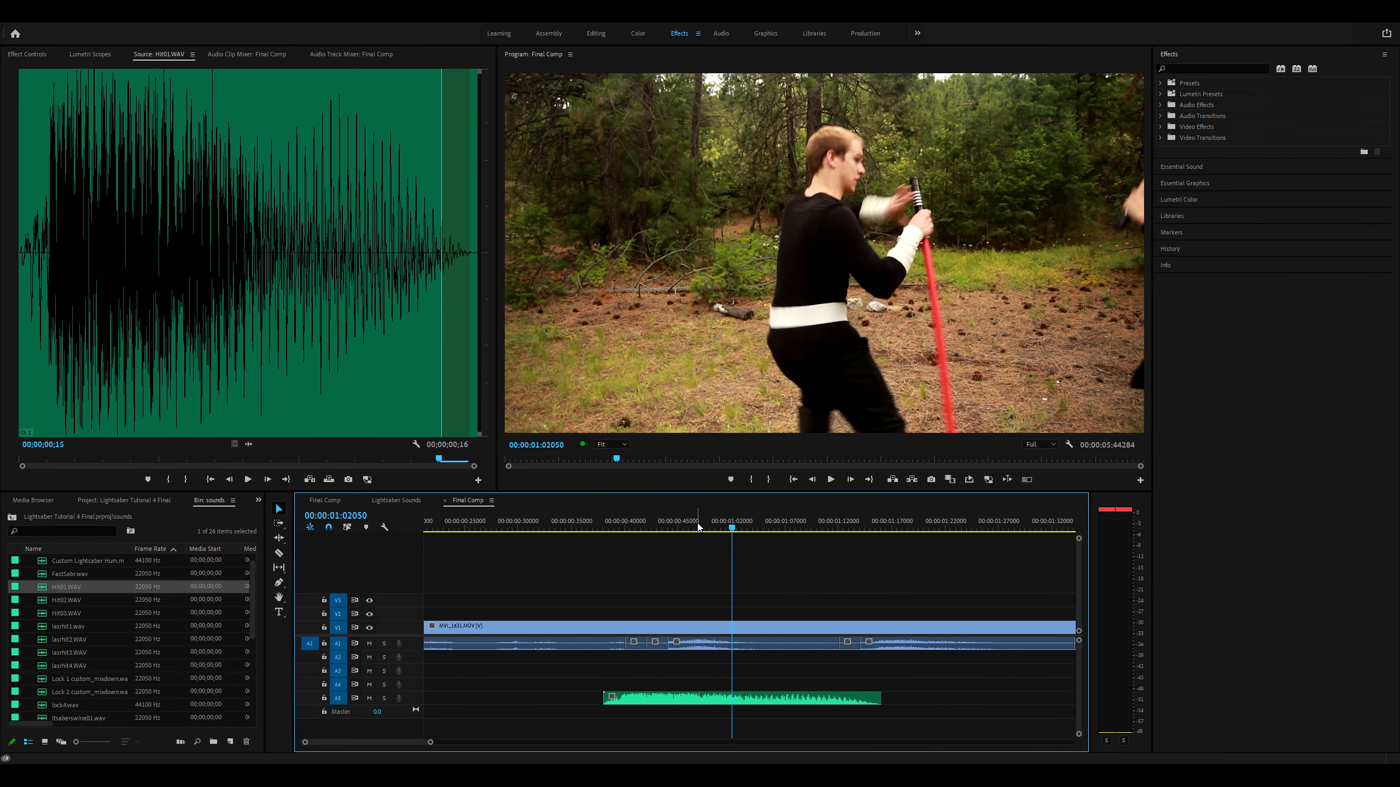
Step: Return the timeline to frame timecode and scrub between 00:00:00:19 and 00:00:00:20 at the saber contact
click(610, 530)
mouse_move(611, 530)
mouse_down()
mouse_move(712, 530)
mouse_move(537, 530)
mouse_move(618, 530)
mouse_up()
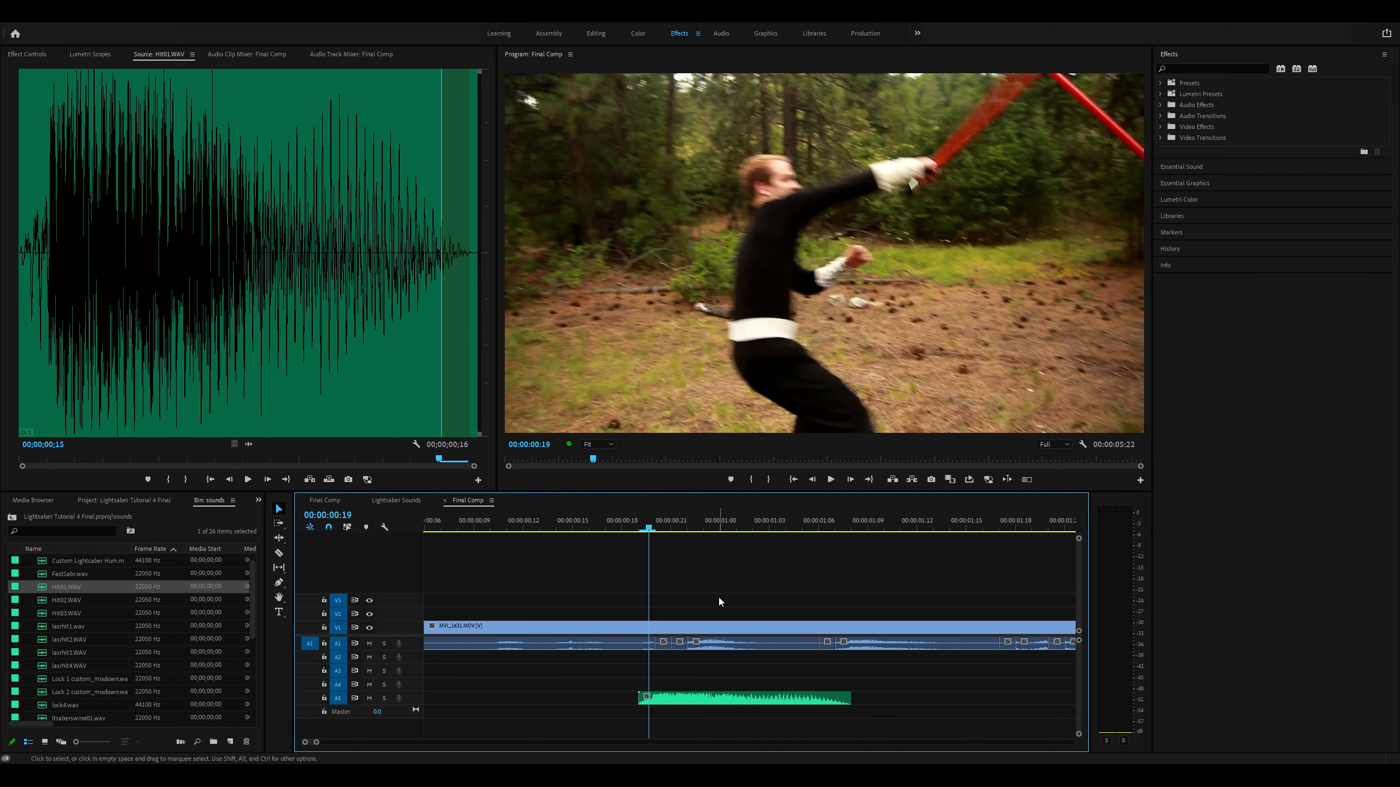
drag(640, 529, 651, 534)
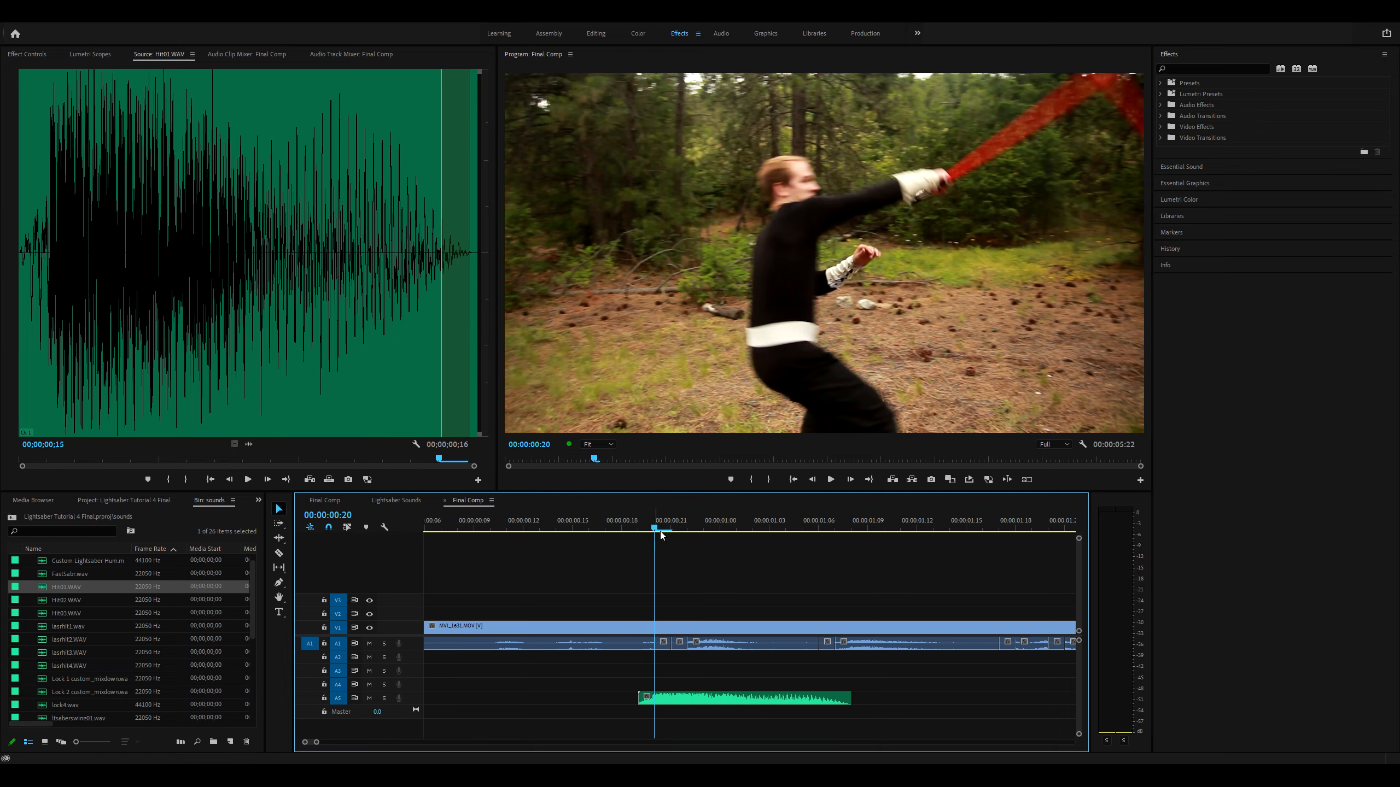
Step: Play the sequence from the start through the first hit, and set the playhead to 00:00:00:21
drag(657, 530, 488, 535)
key(minus)
key(minus)
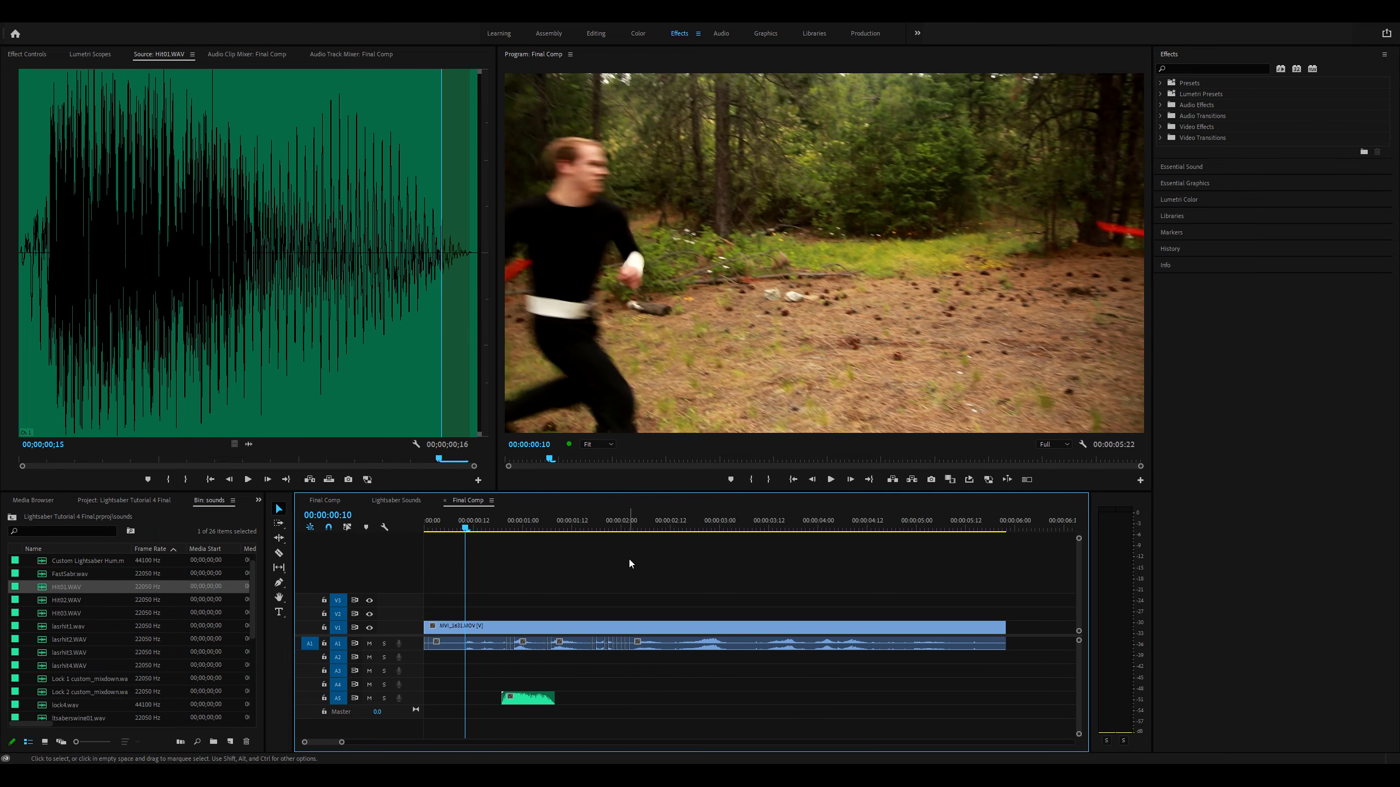
key(equal)
key(equal)
key(minus)
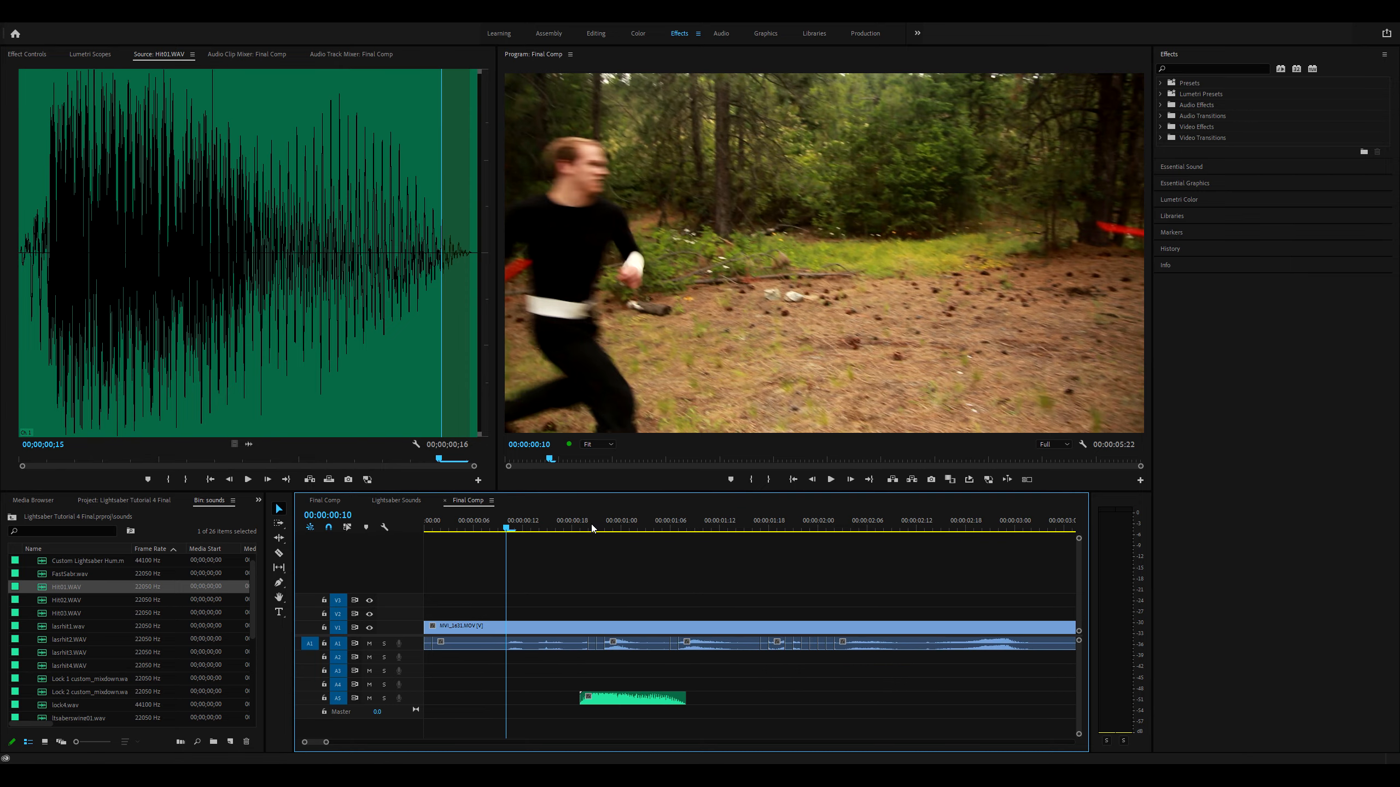
drag(533, 524, 427, 529)
key(space)
key(space)
drag(629, 530, 597, 532)
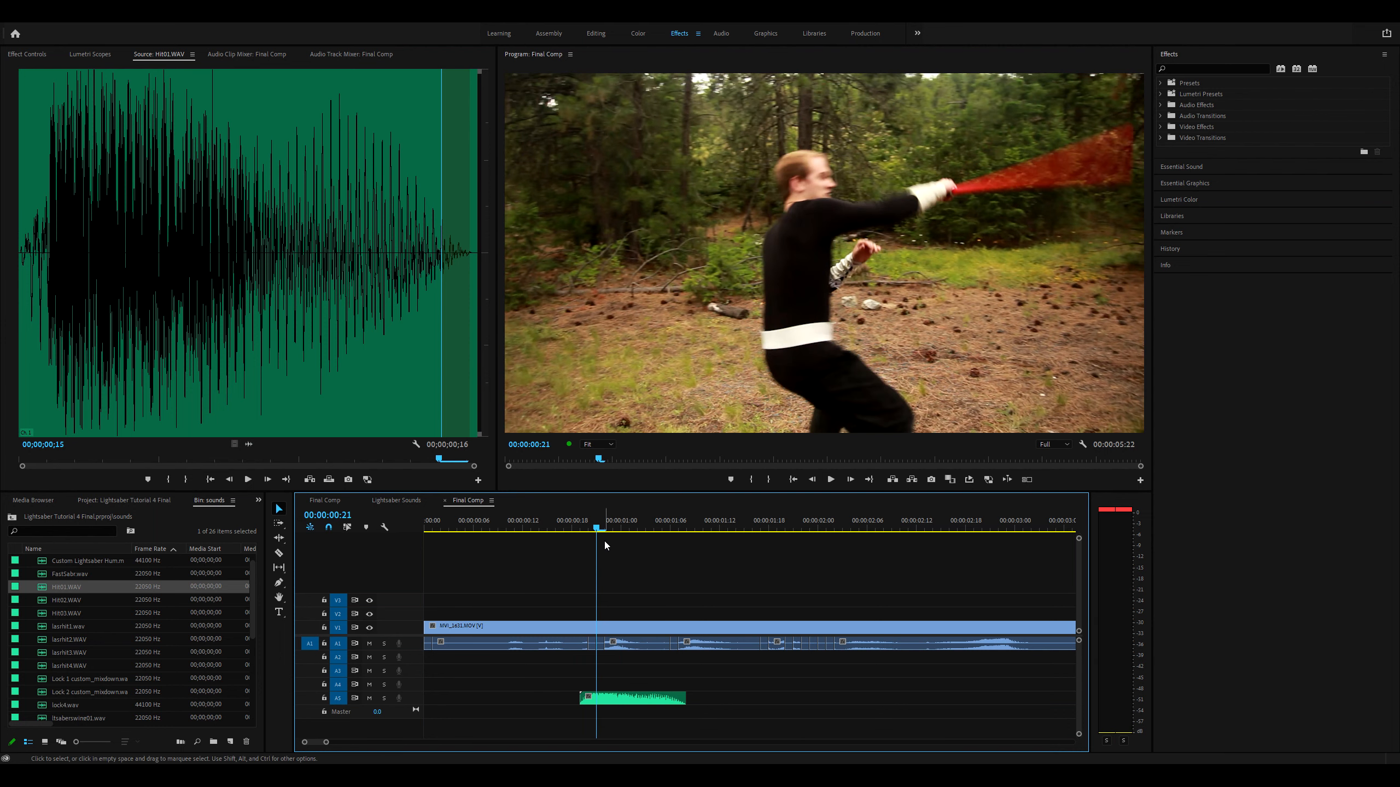
Step: Tag the Hit01.WAV clip as SFX in Essential Sound and lower its clip volume level
click(636, 704)
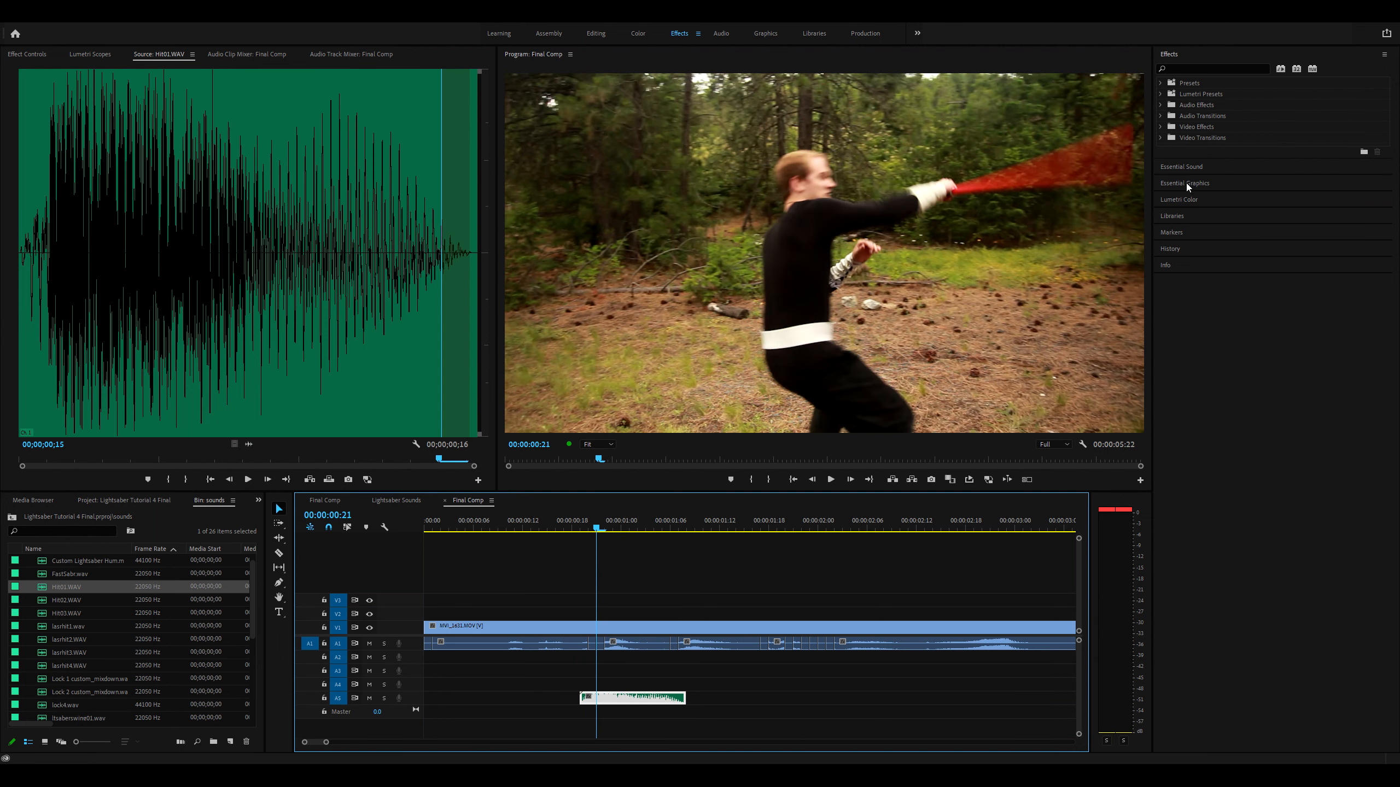
click(1183, 166)
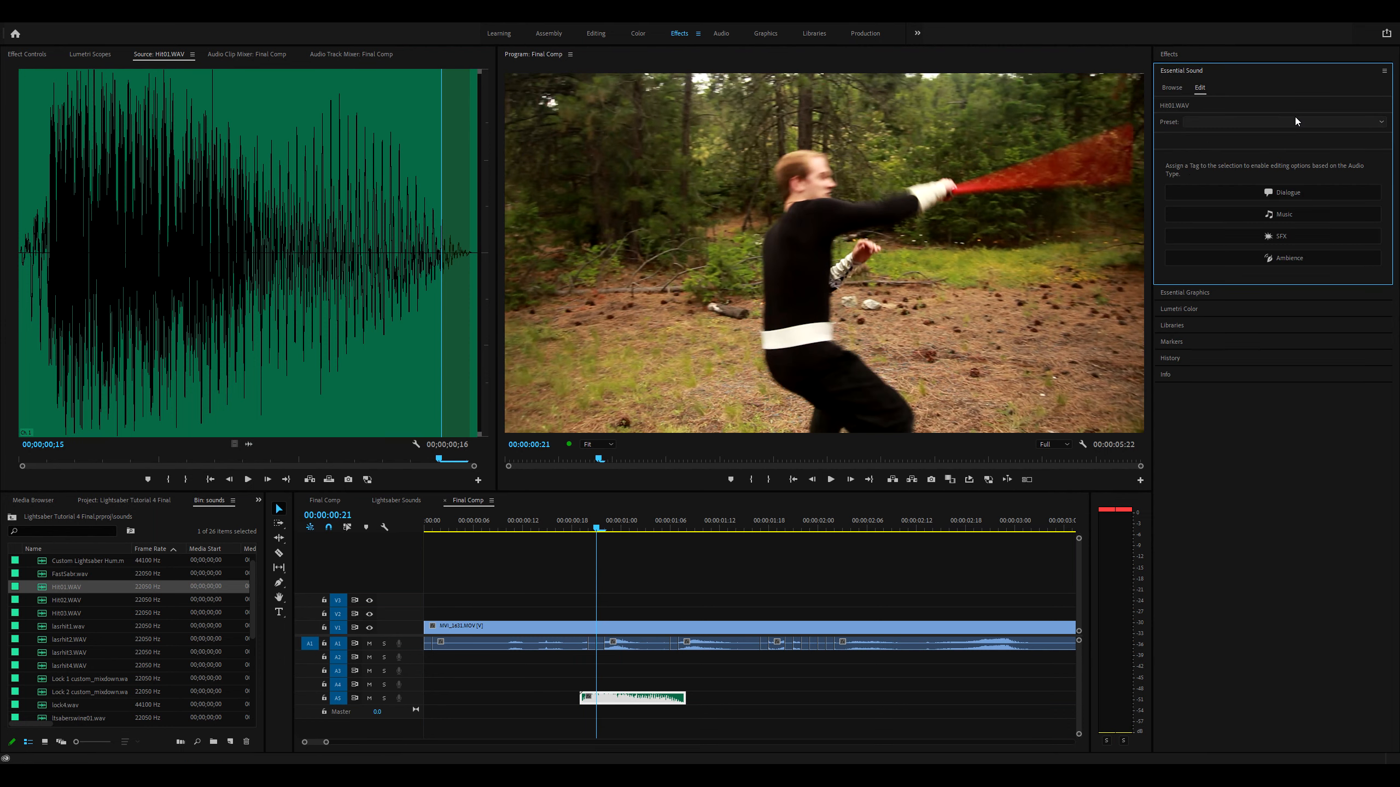
click(1259, 236)
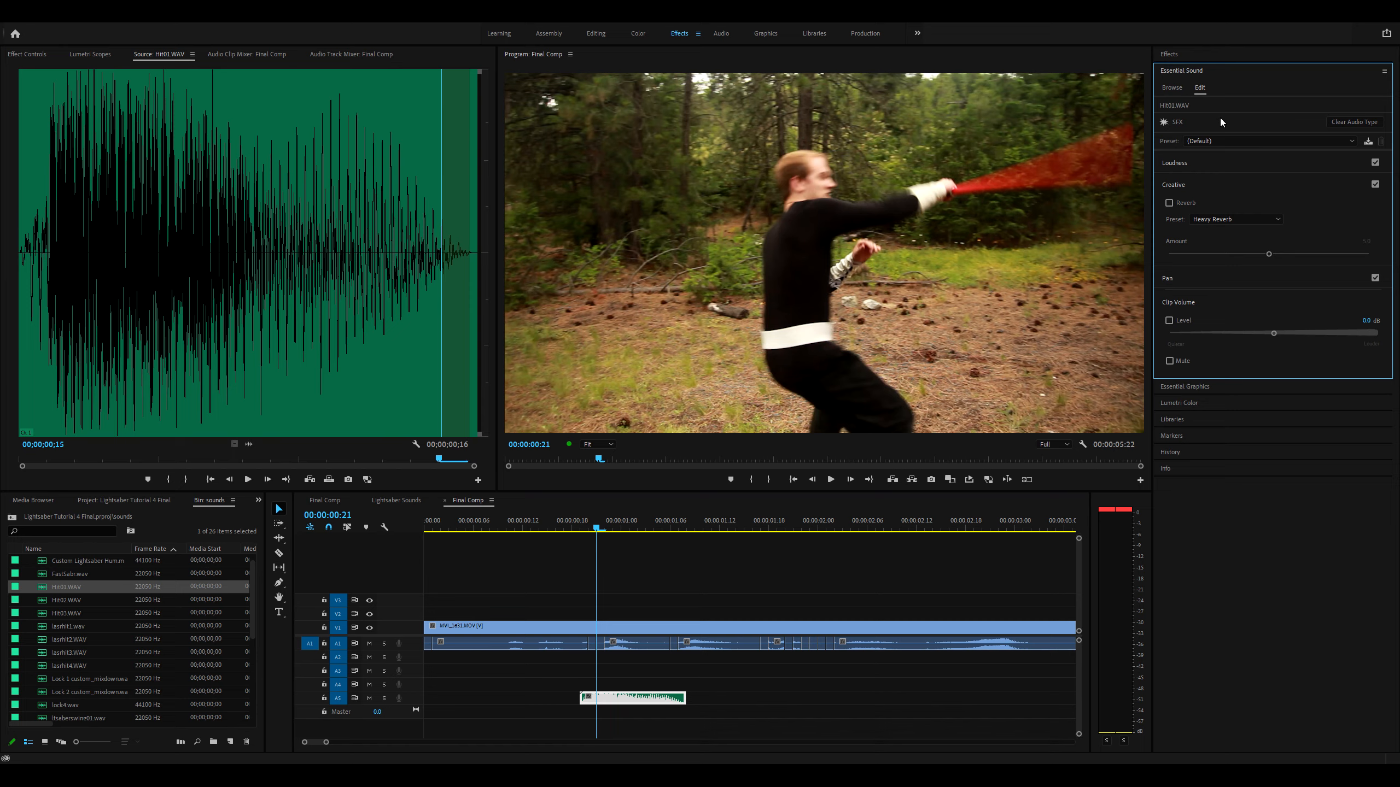
drag(1373, 321, 1353, 321)
click(1369, 320)
Step: Play the sequence from just before the first saber contact to judge the quieter hit sound
click(588, 512)
key(space)
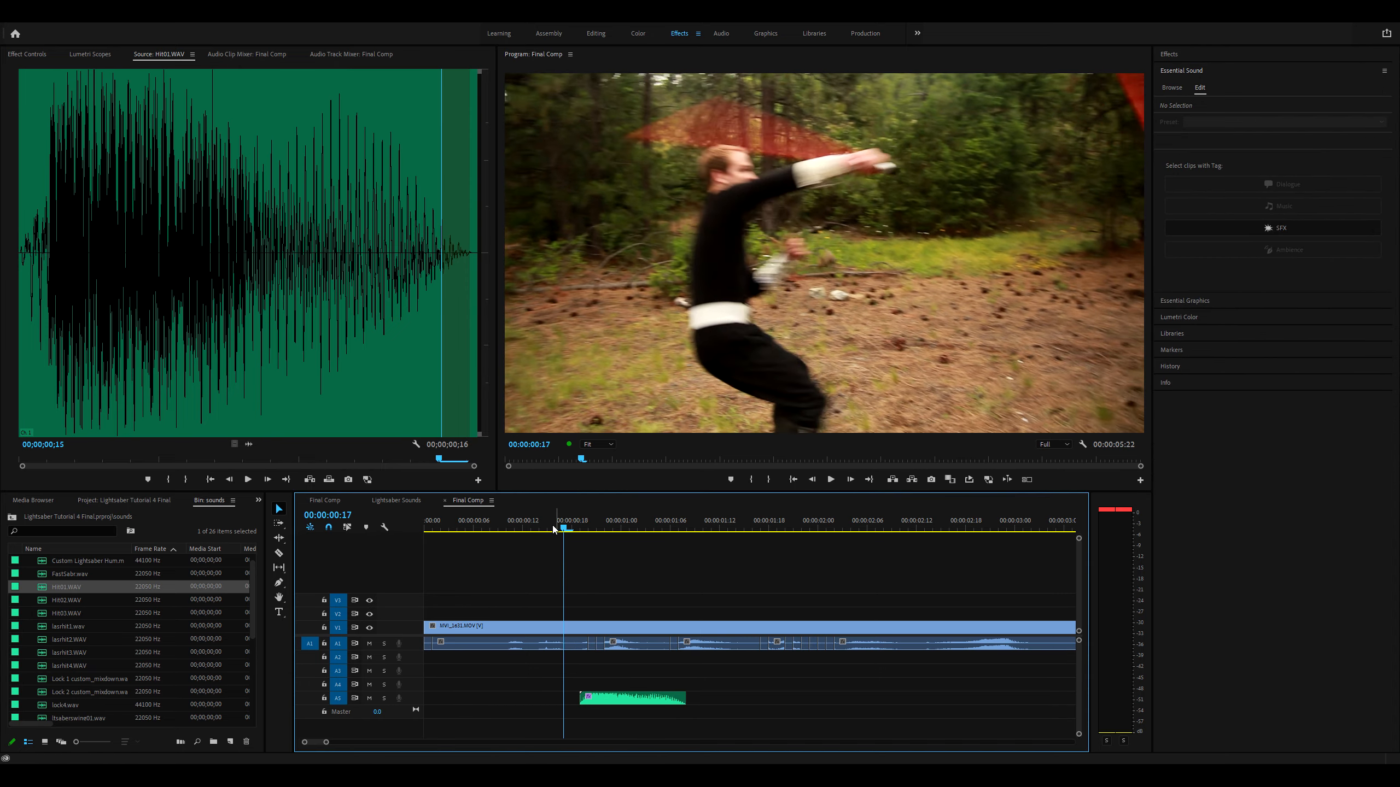
key(space)
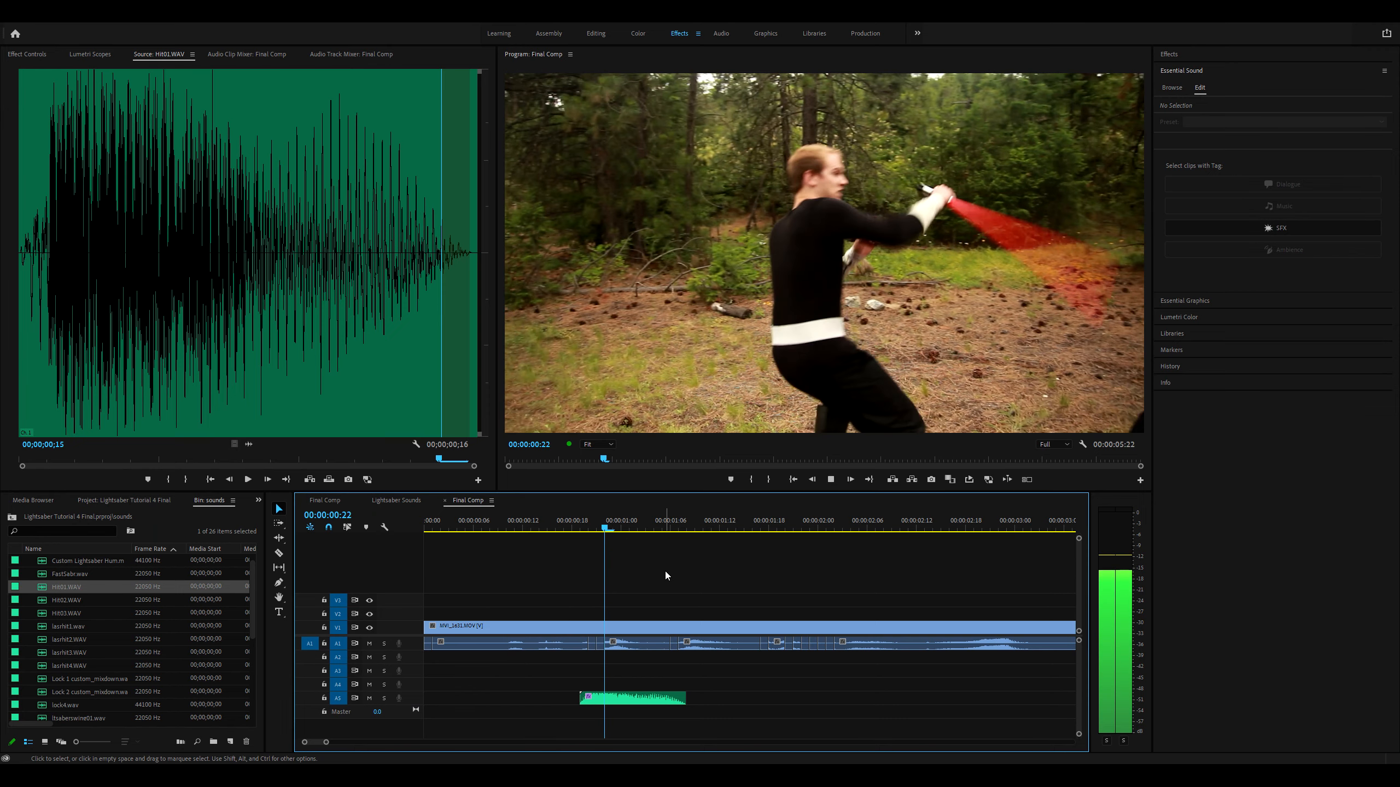
Step: Set the clip volume level of the Hit01.WAV clip on track A5 to 0 dB
click(626, 699)
click(1361, 320)
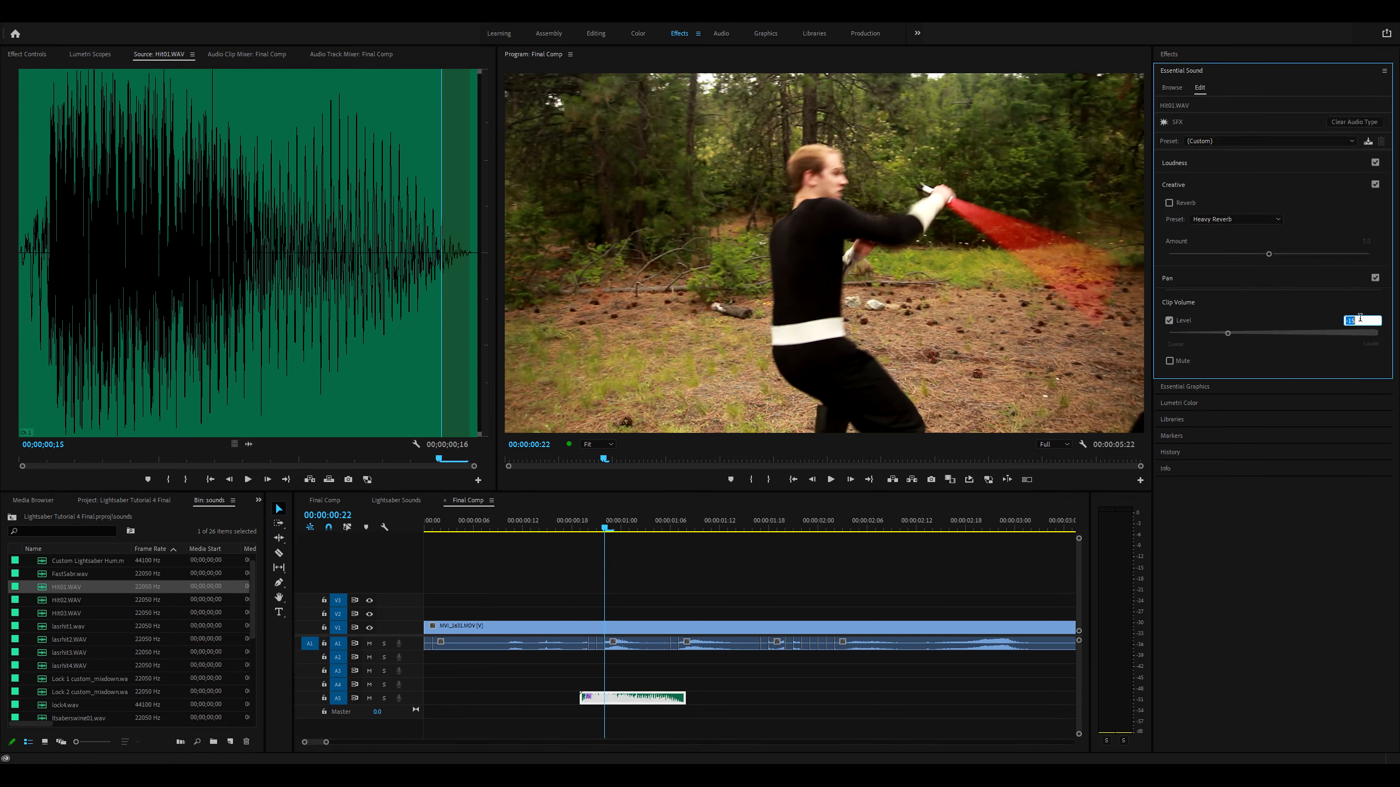
text(0)
key(Return)
click(892, 667)
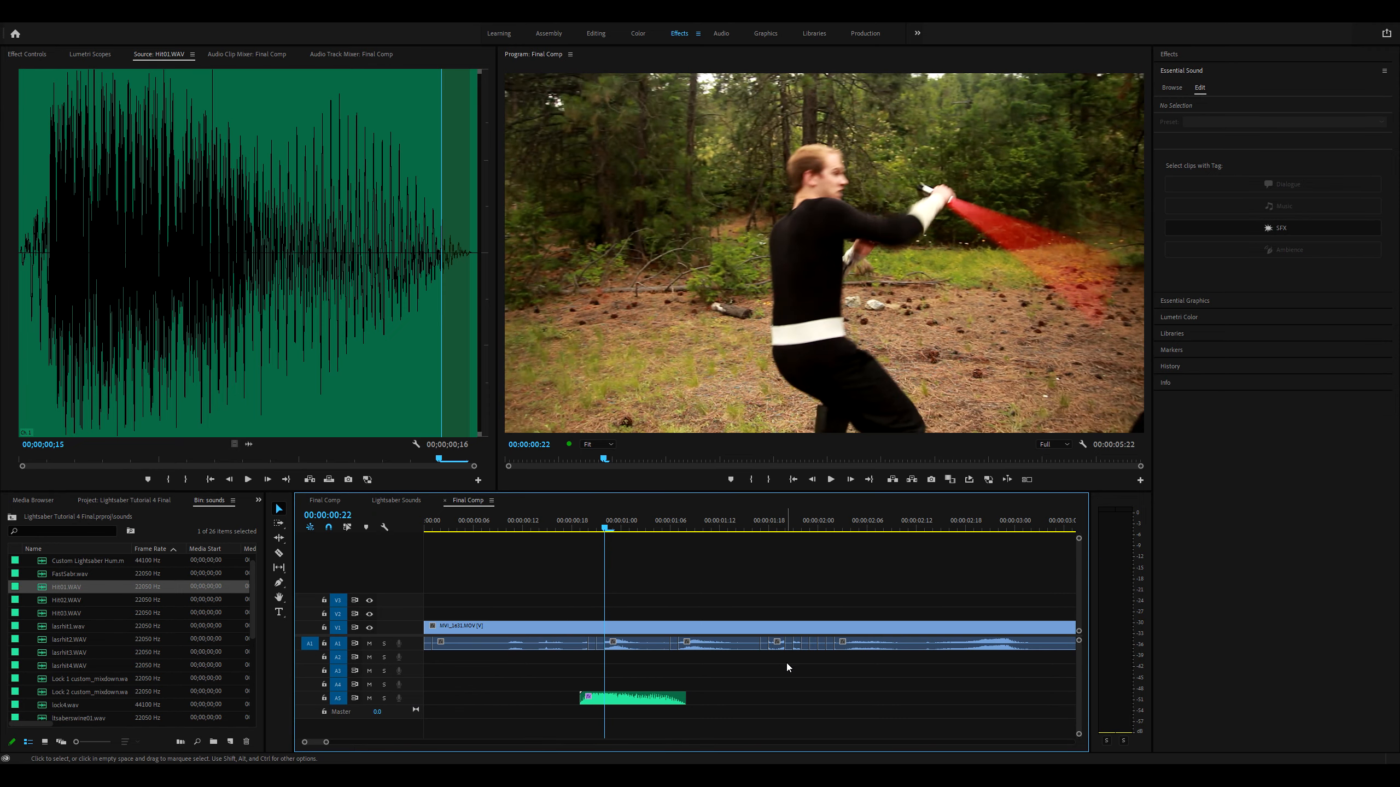
Step: Inspect how the nested Lightsaber Sounds clip is laid out and levelled in the finished Final Comp sequence
key(minus)
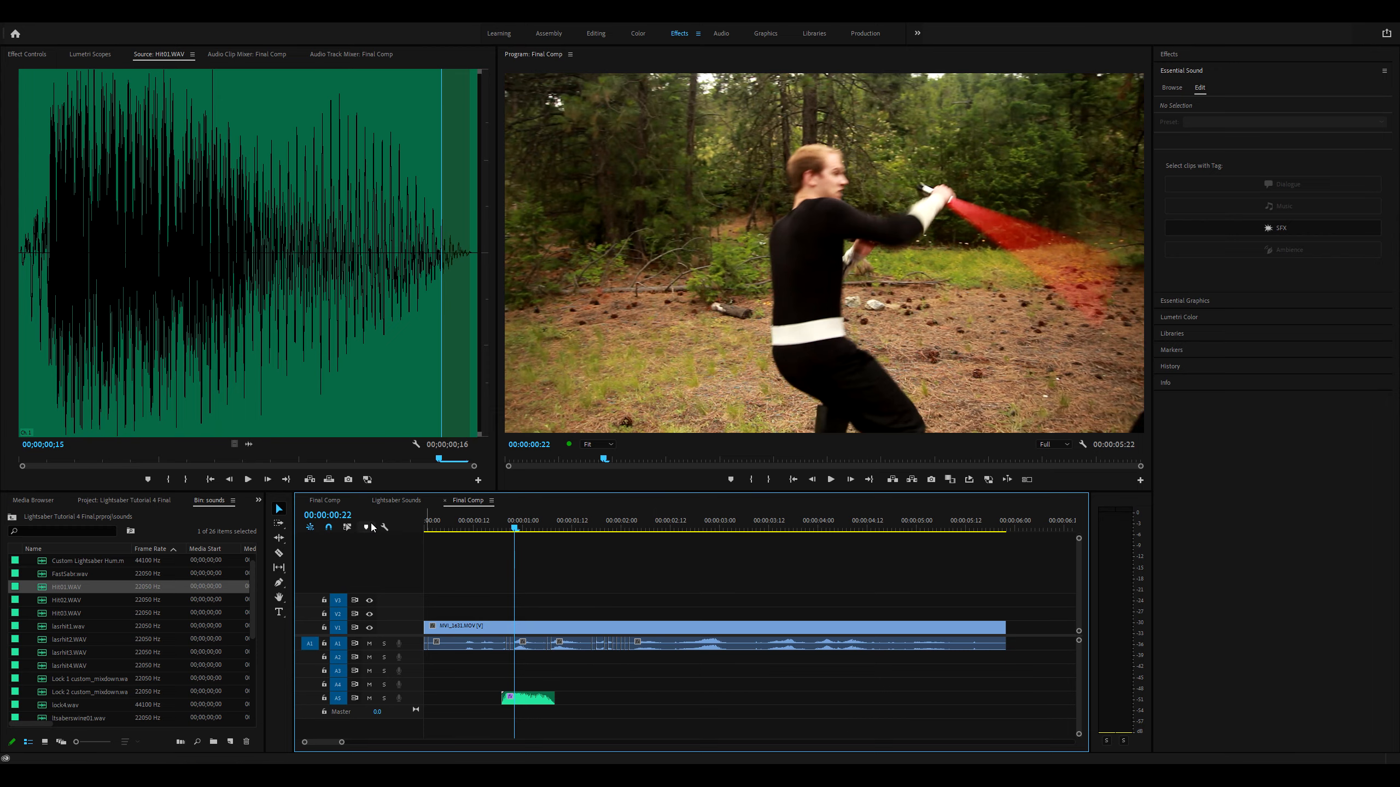
click(338, 502)
click(523, 680)
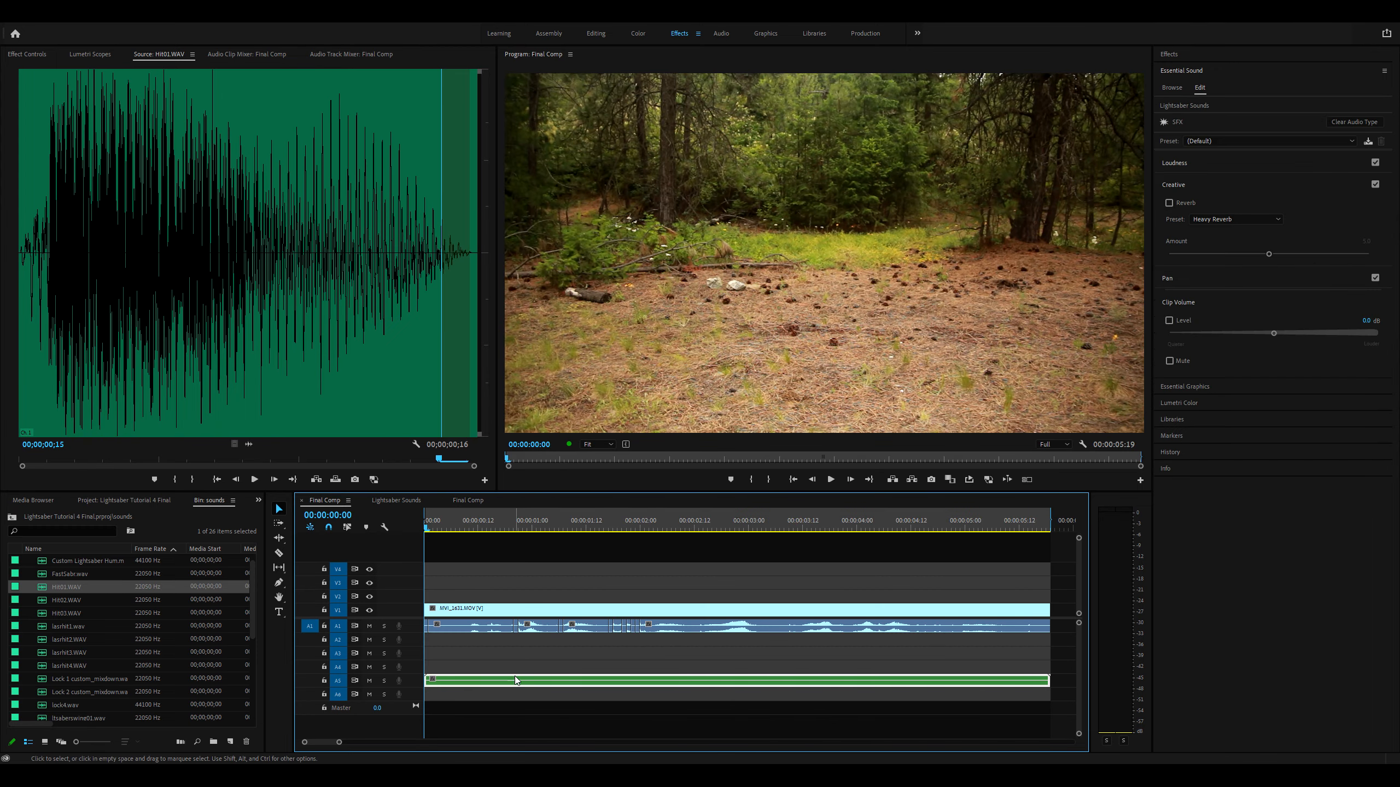
click(396, 500)
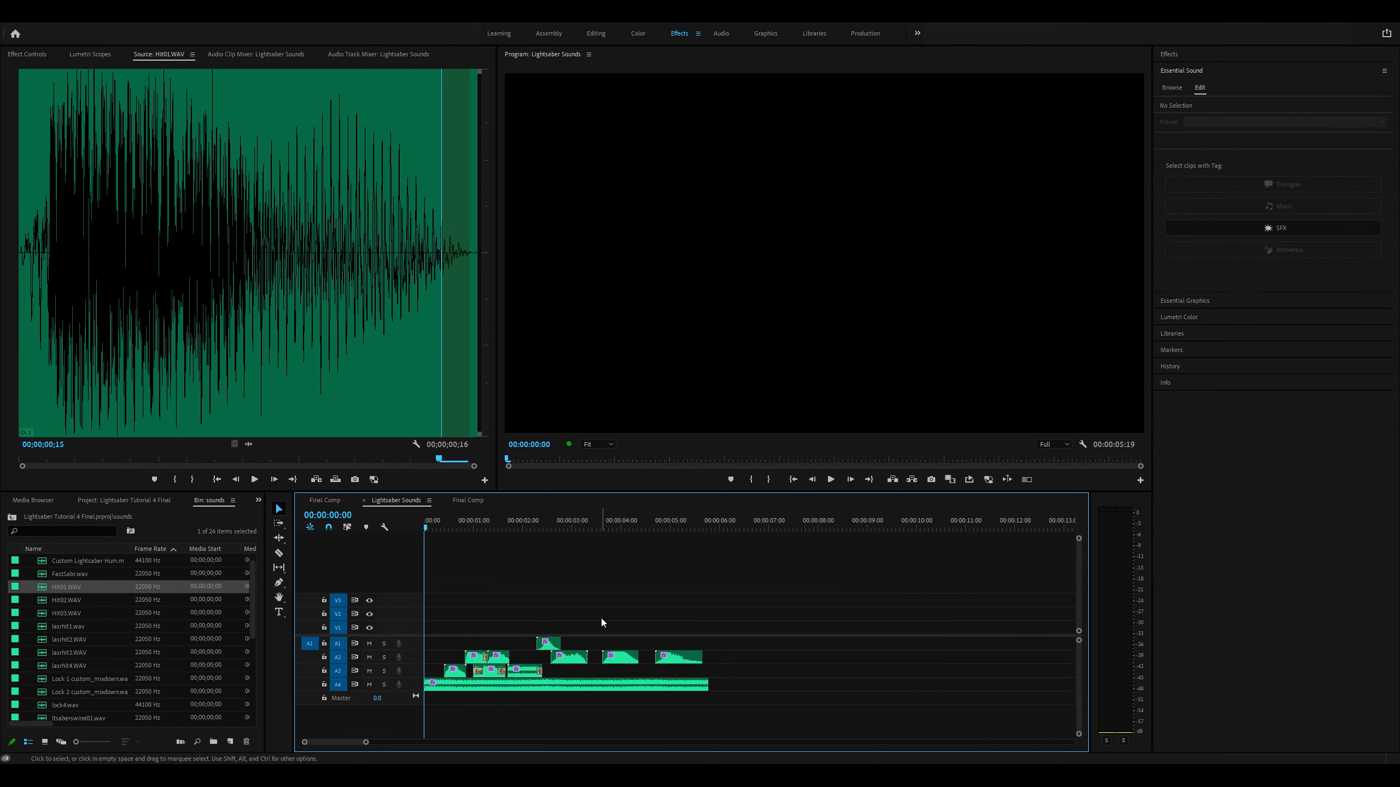
click(329, 501)
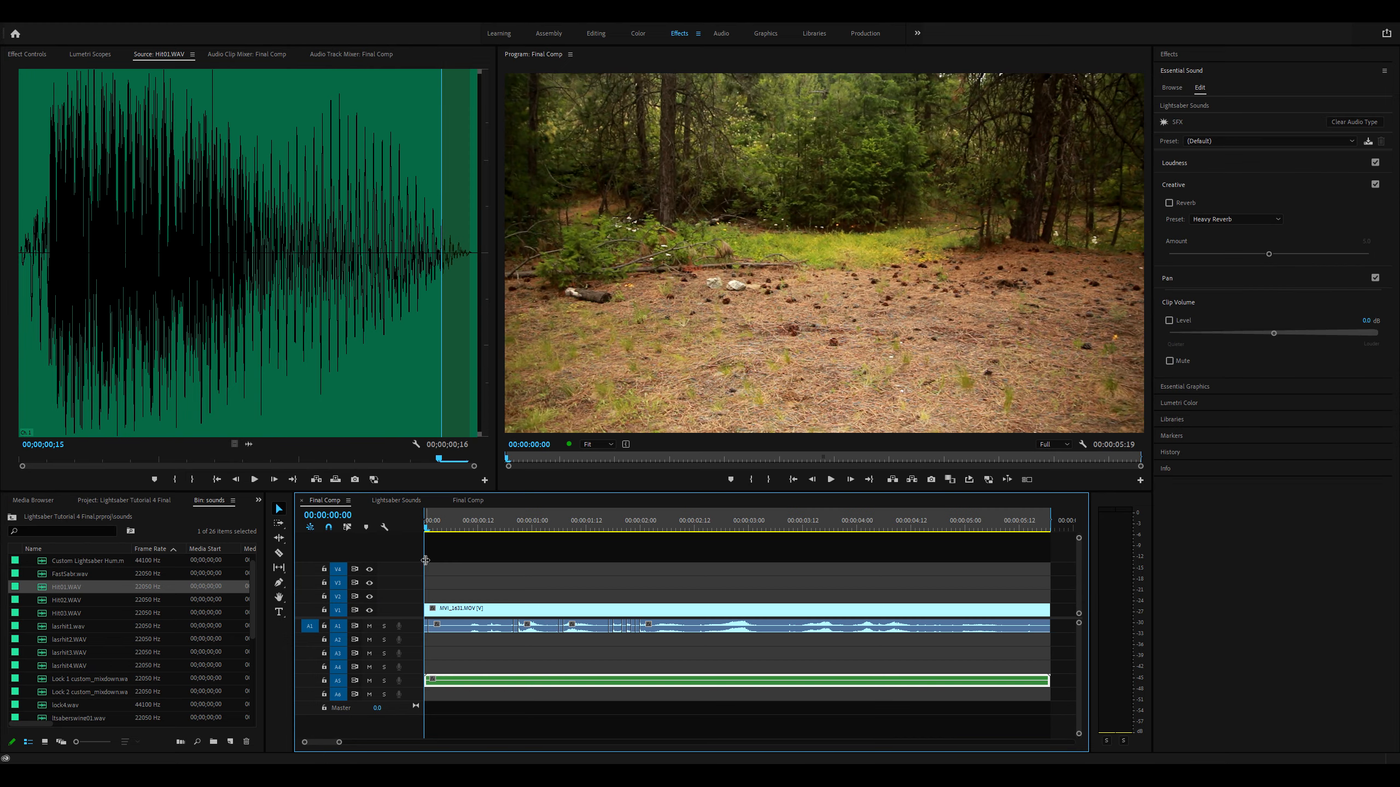
click(476, 697)
click(479, 677)
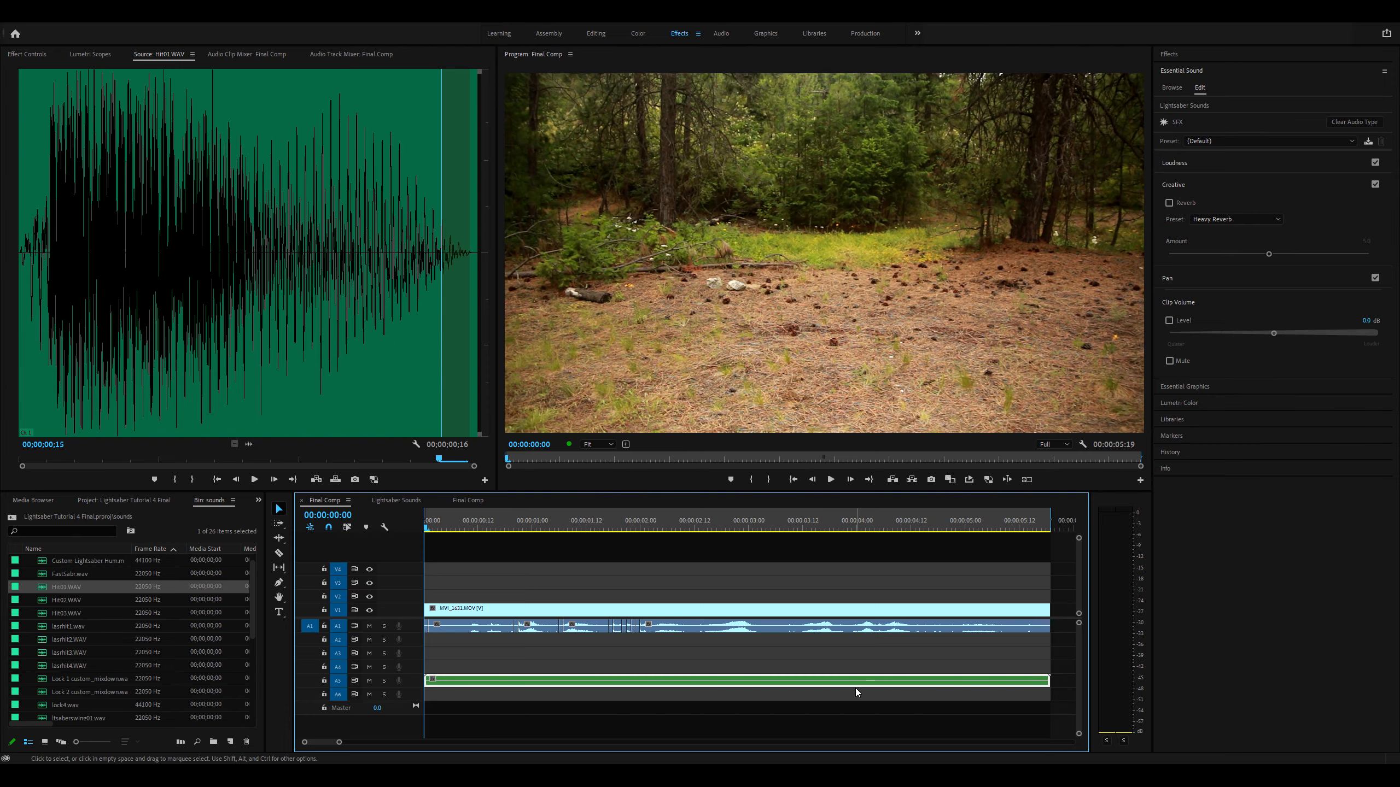
Step: Check the volume levels of the individual effects and the hum in the Lightsaber Sounds sequence, and return to the working Final Comp sequence
click(396, 500)
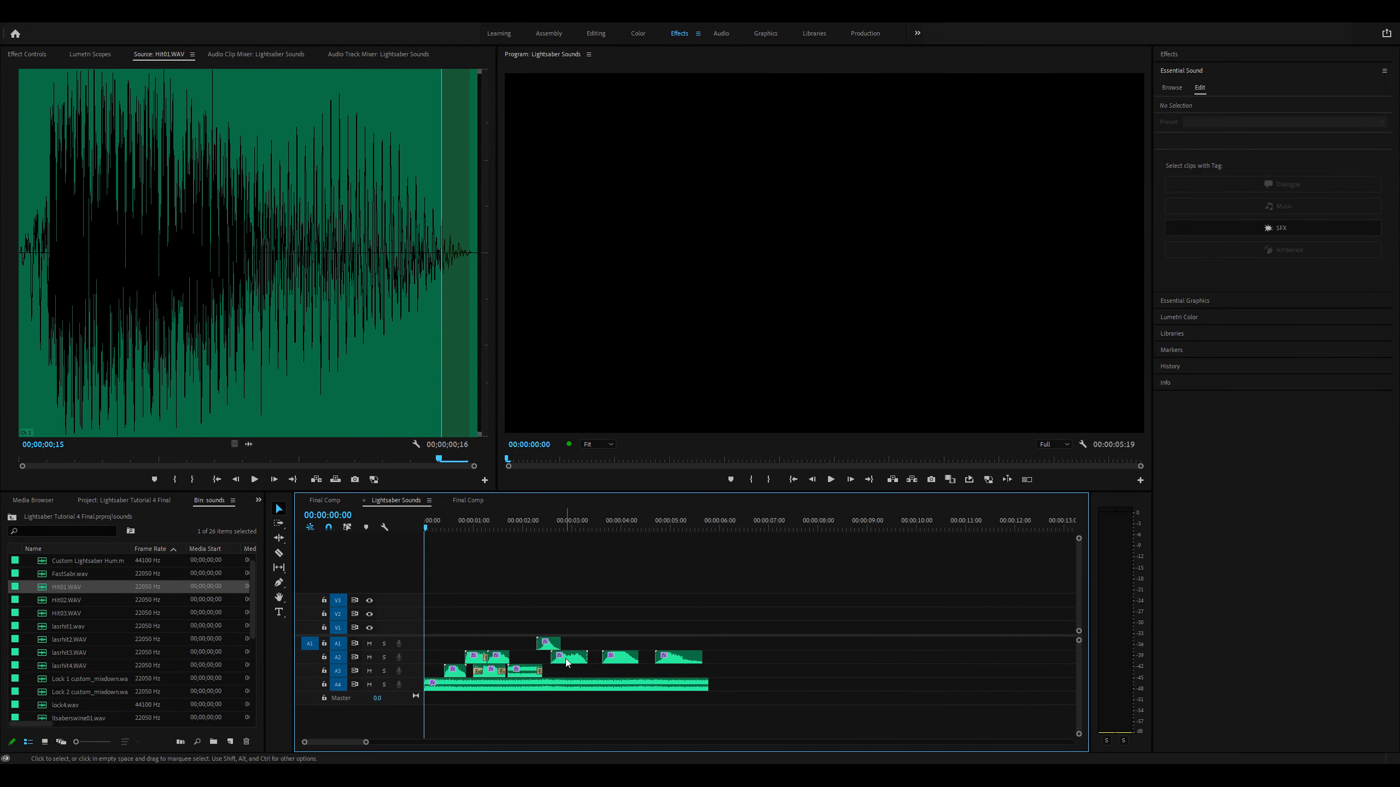
click(686, 663)
click(622, 658)
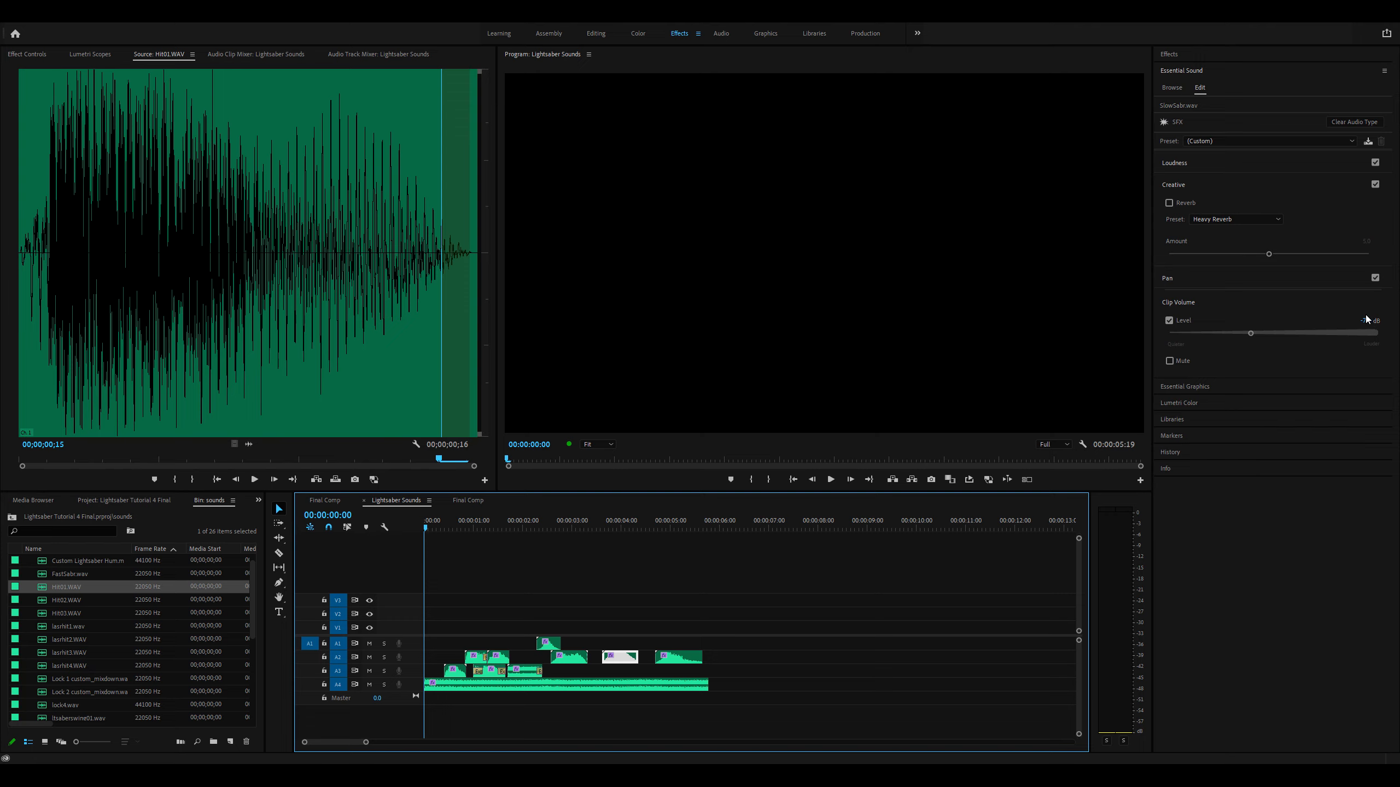
click(565, 657)
click(580, 683)
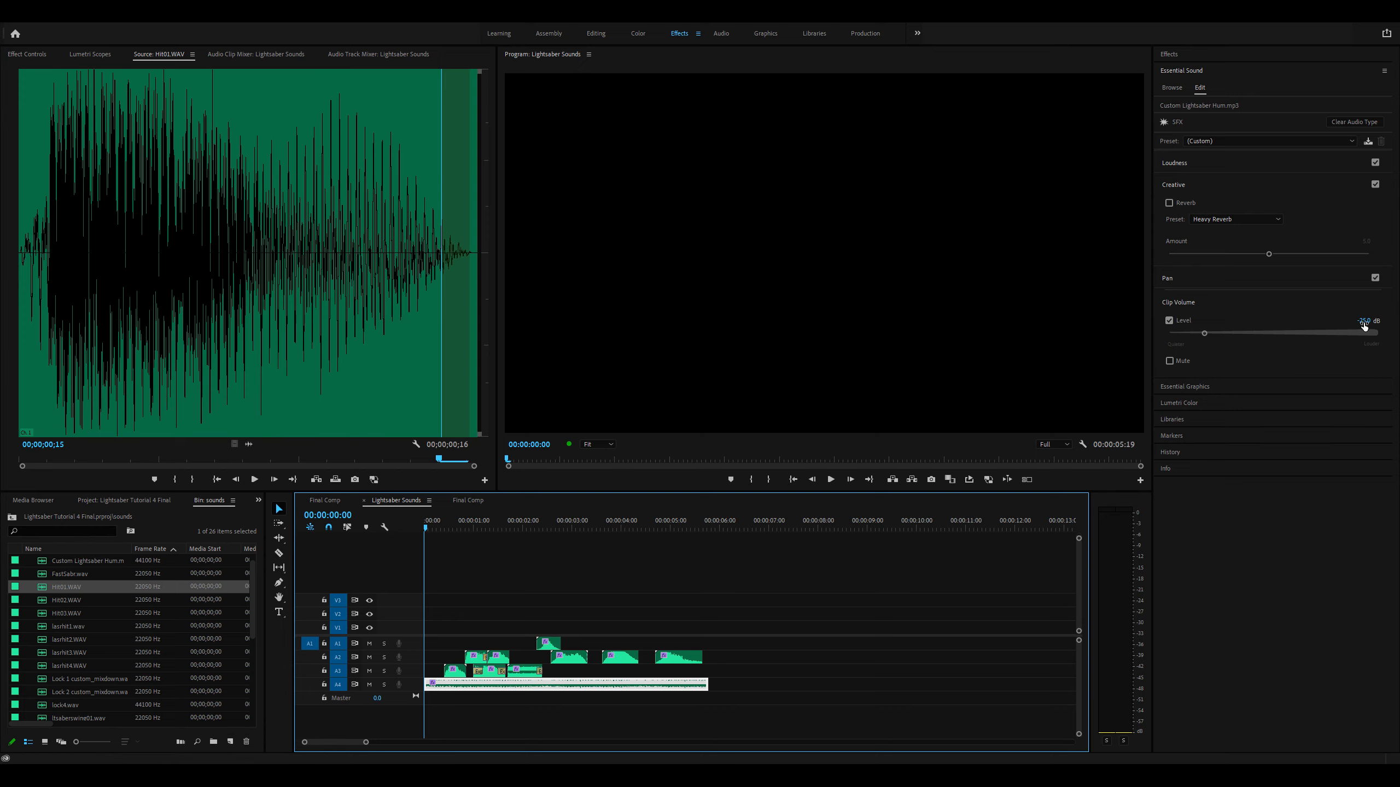
click(716, 574)
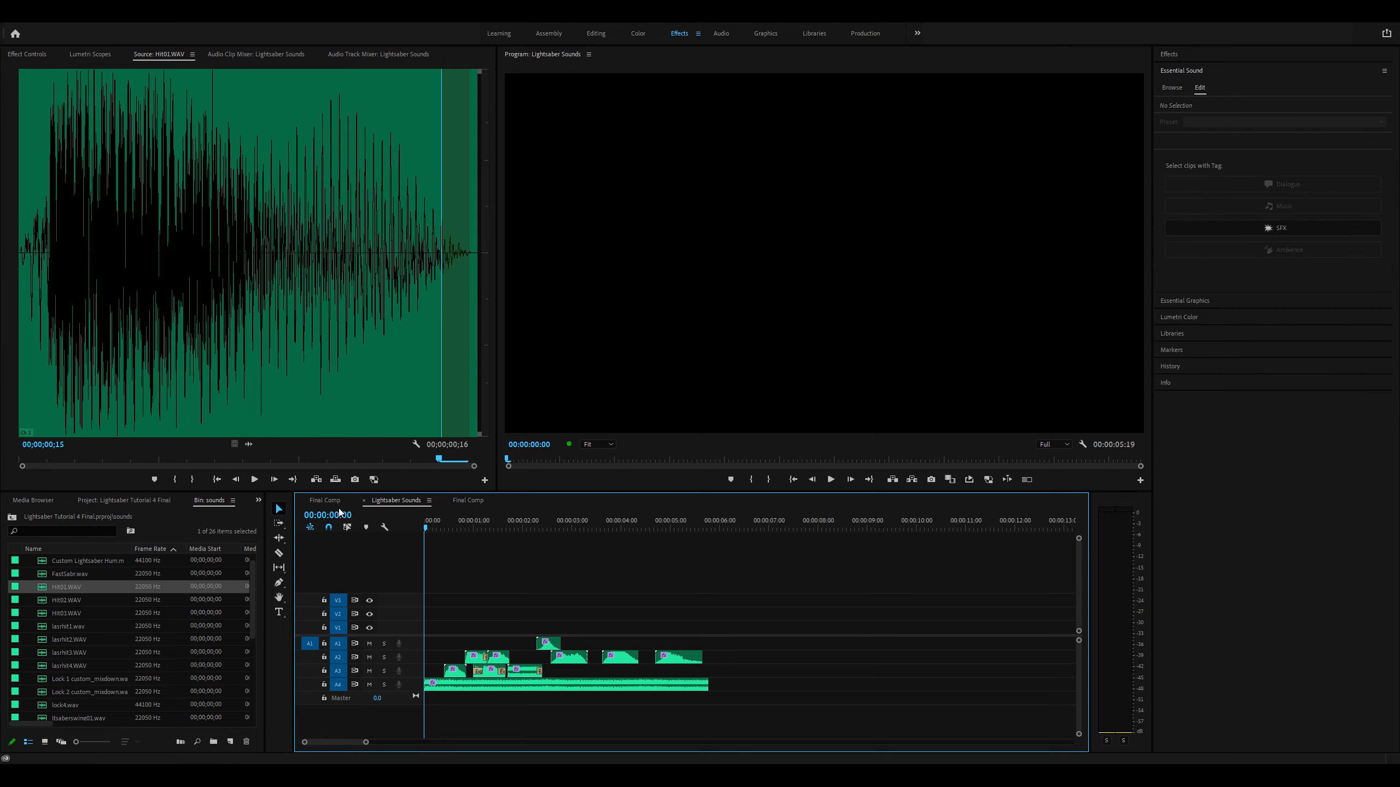
click(339, 508)
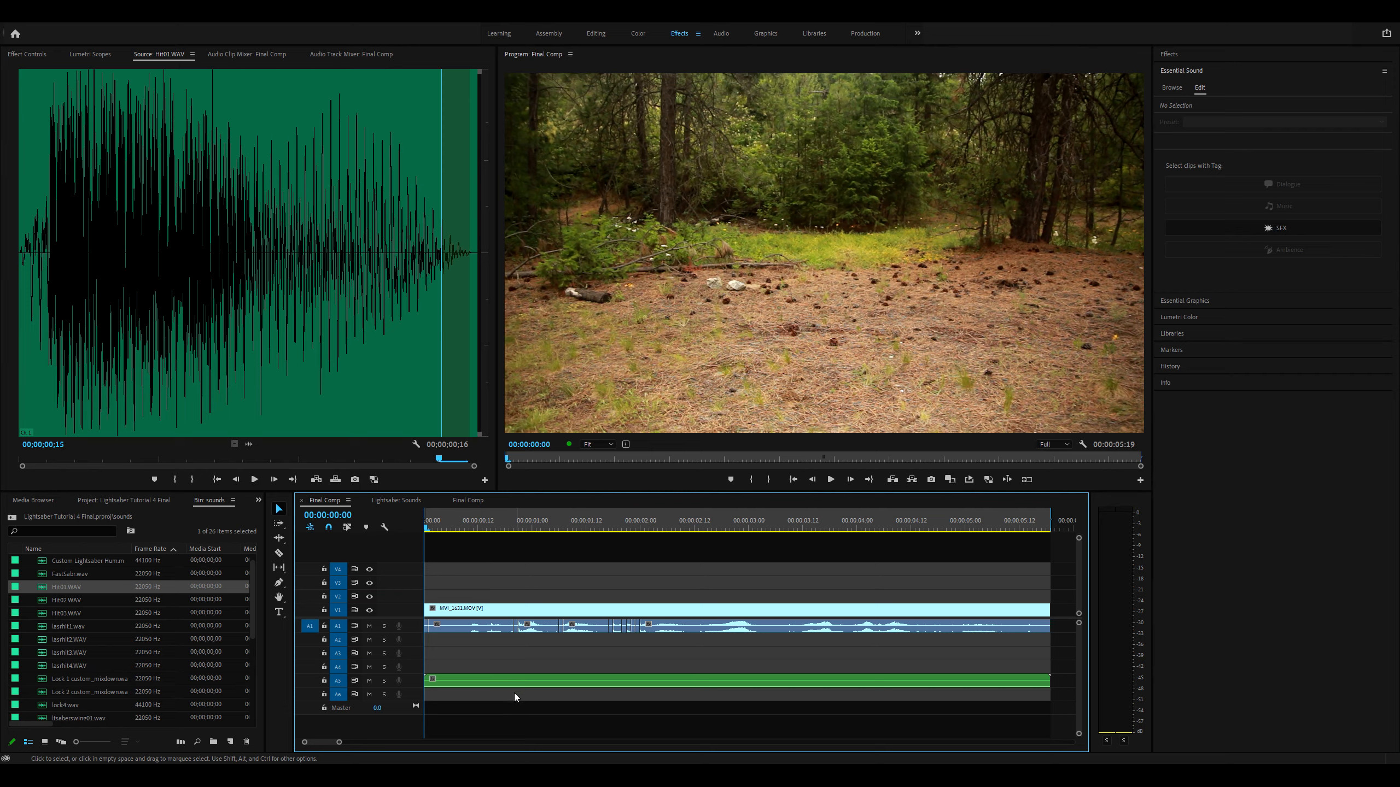
click(474, 501)
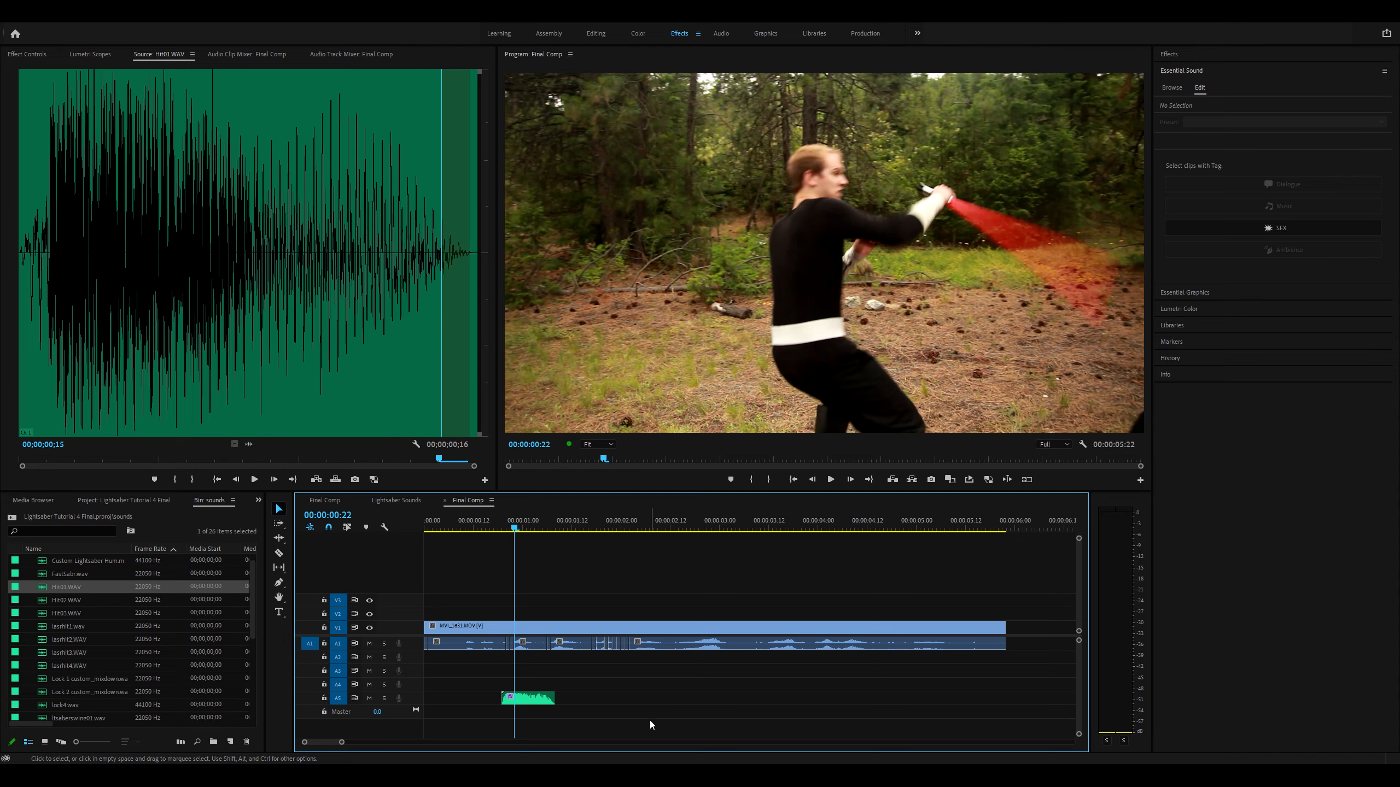
Step: Place the Hit02.WAV sound from the sounds bin on track A5, after the Hit01.WAV clip
double_click(67, 600)
drag(66, 600, 568, 696)
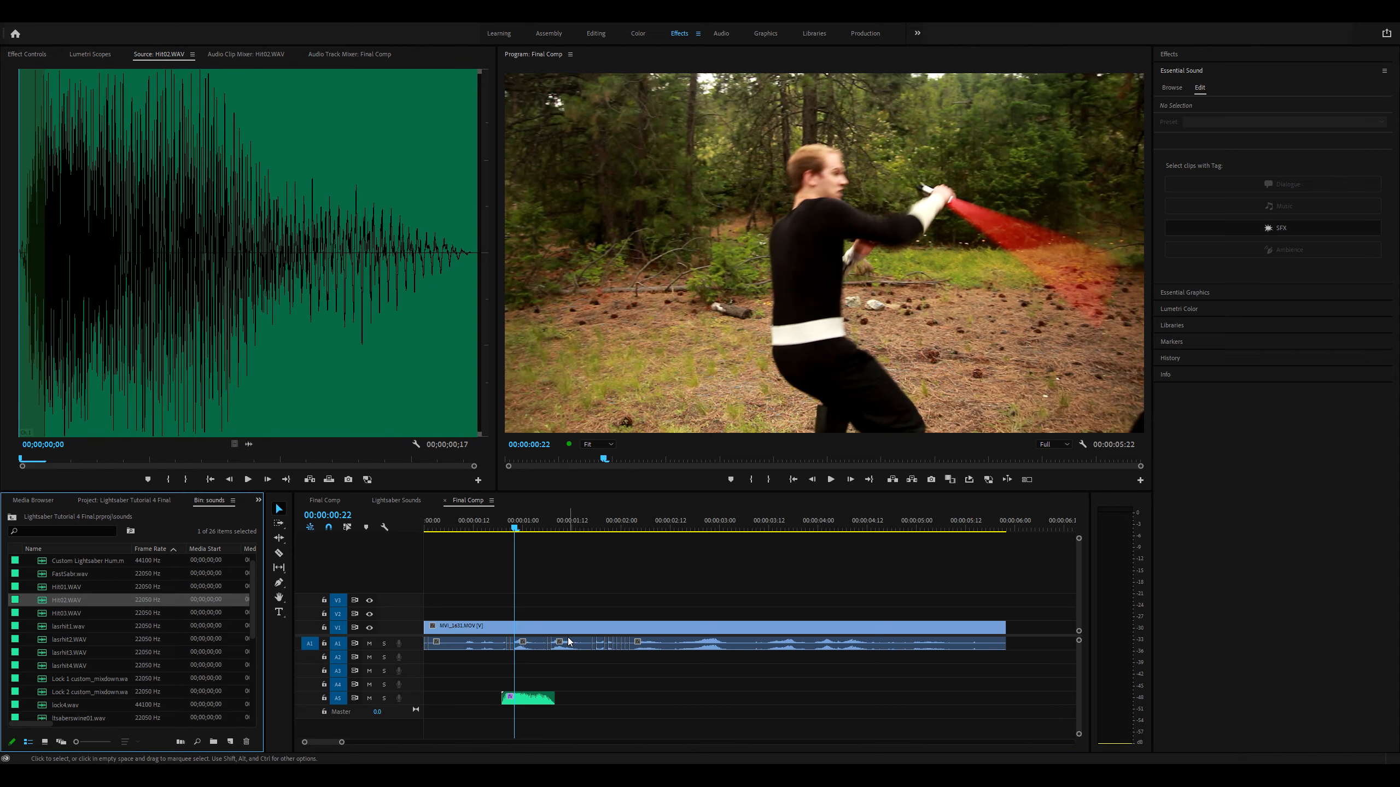
drag(106, 600, 584, 698)
Step: Find the second saber contact at 00:00:01:05 and move the Hit02.WAV clip onto track A4 so it starts just before that frame
click(503, 528)
drag(503, 528, 543, 528)
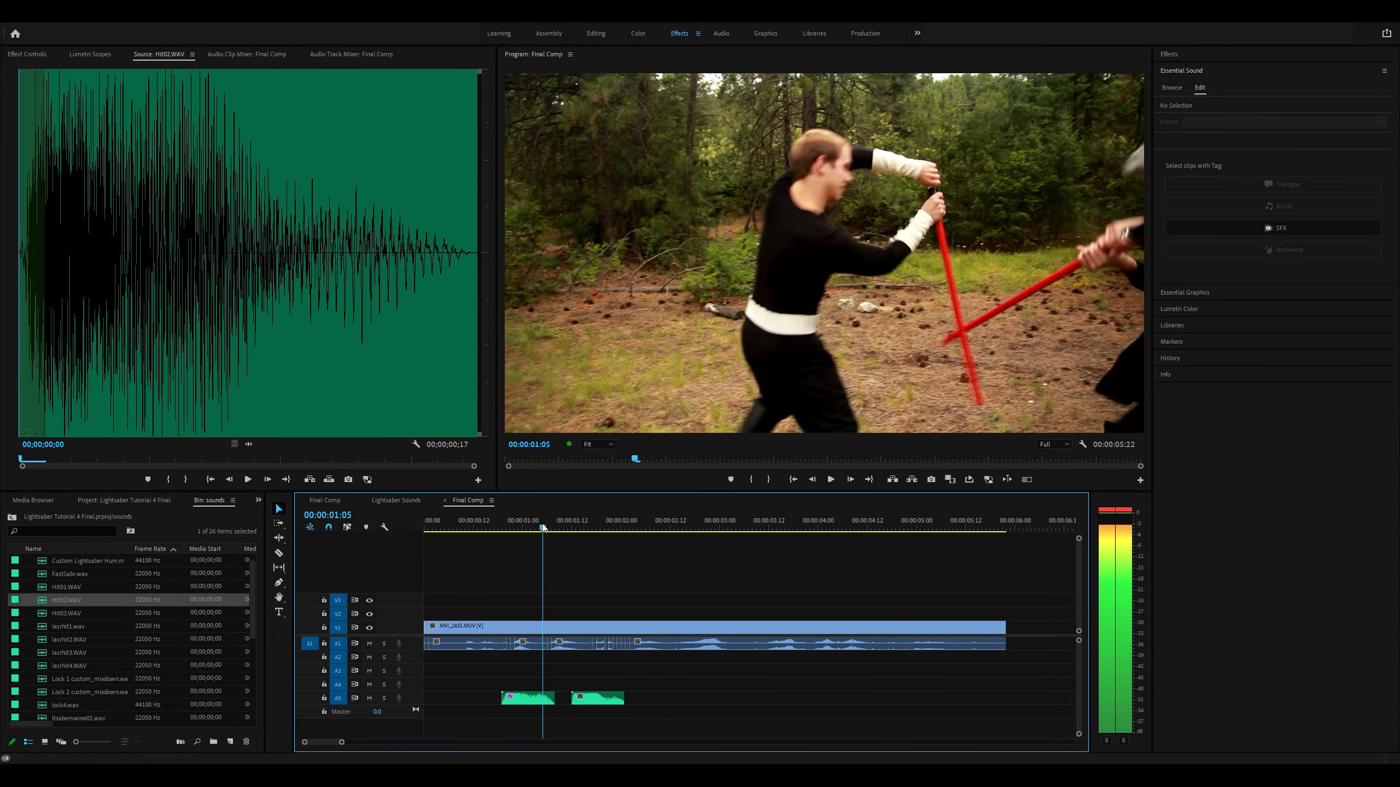
drag(596, 698, 562, 689)
key(=)
key(=)
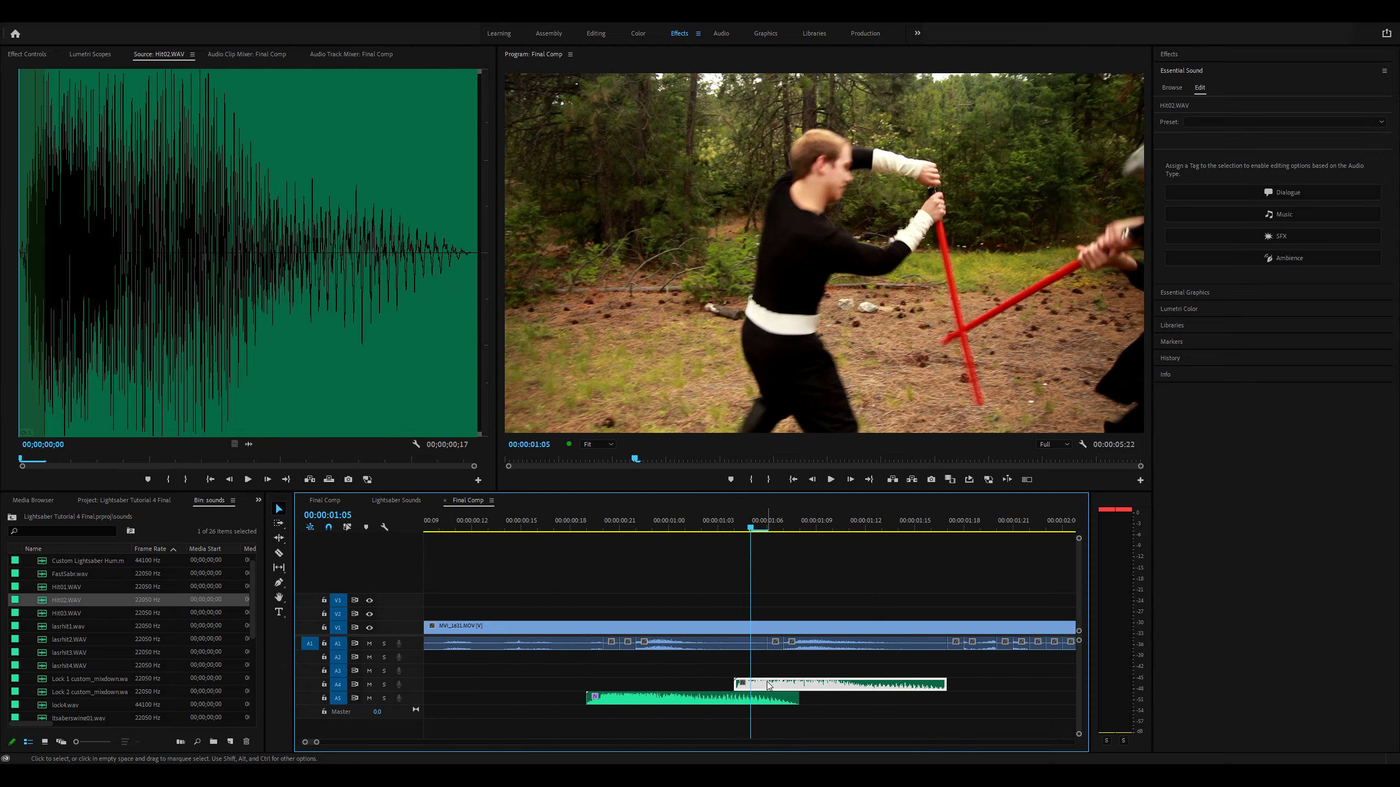
click(770, 668)
Step: Play the sequence repeatedly from before the first hit through the second to judge the timing of both sounds
drag(764, 530, 504, 531)
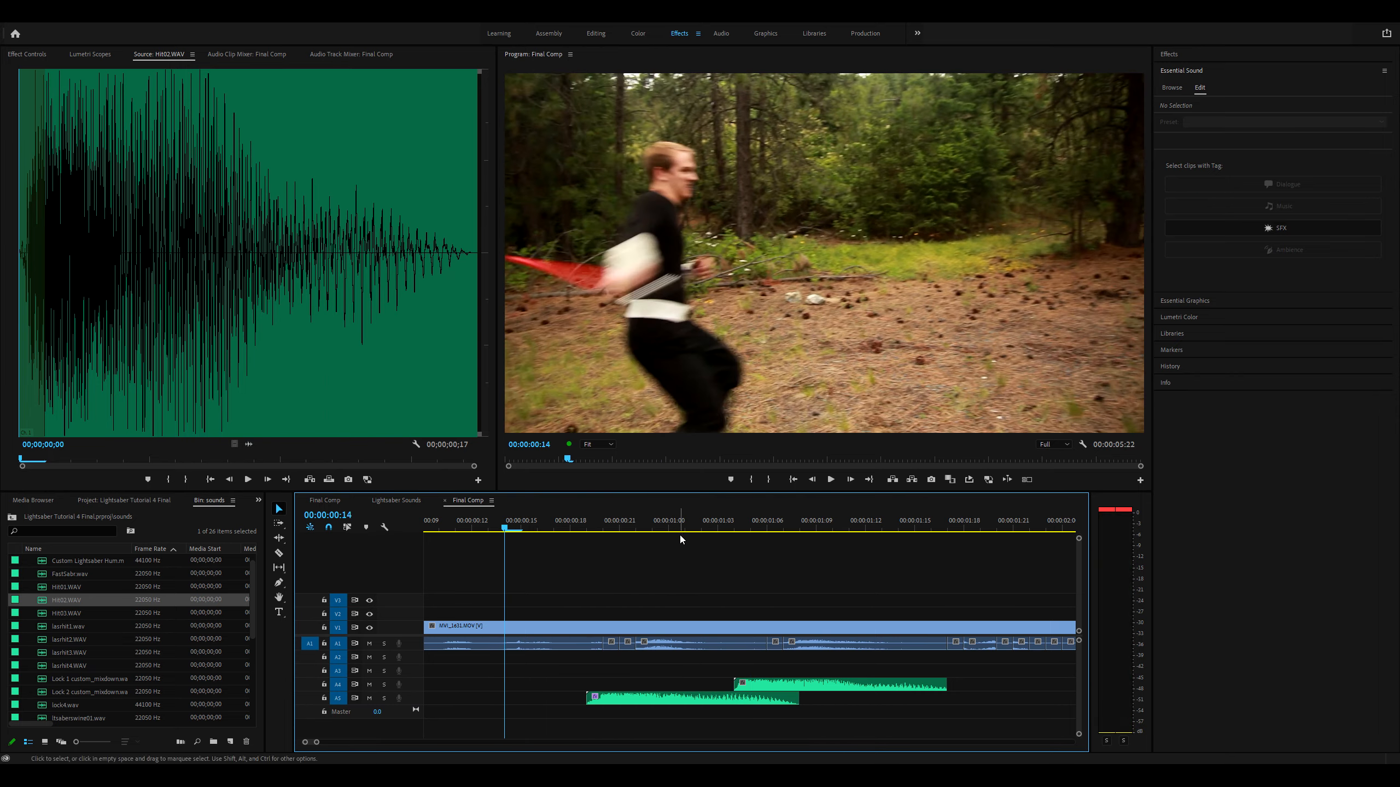
key(space)
click(830, 532)
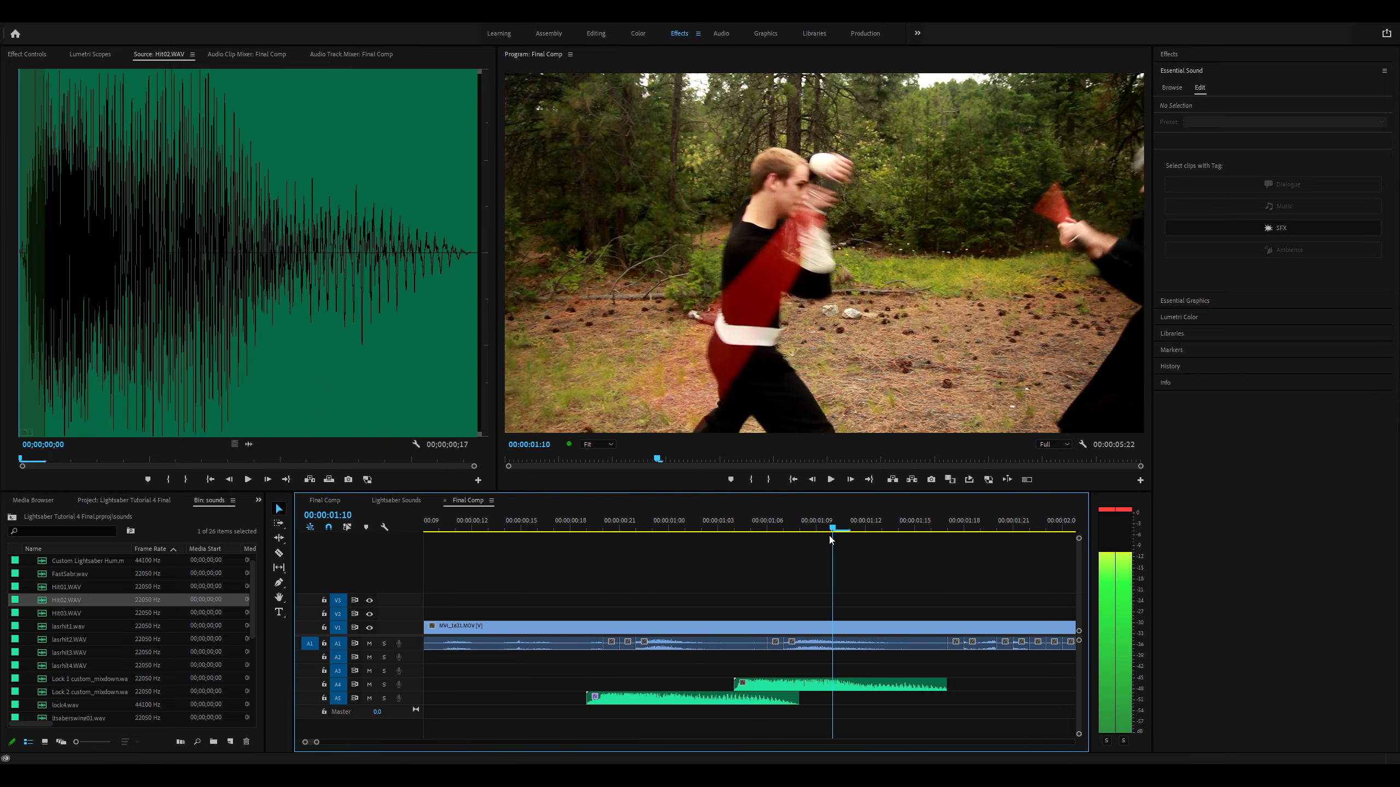
drag(829, 535, 503, 549)
key(space)
key(space)
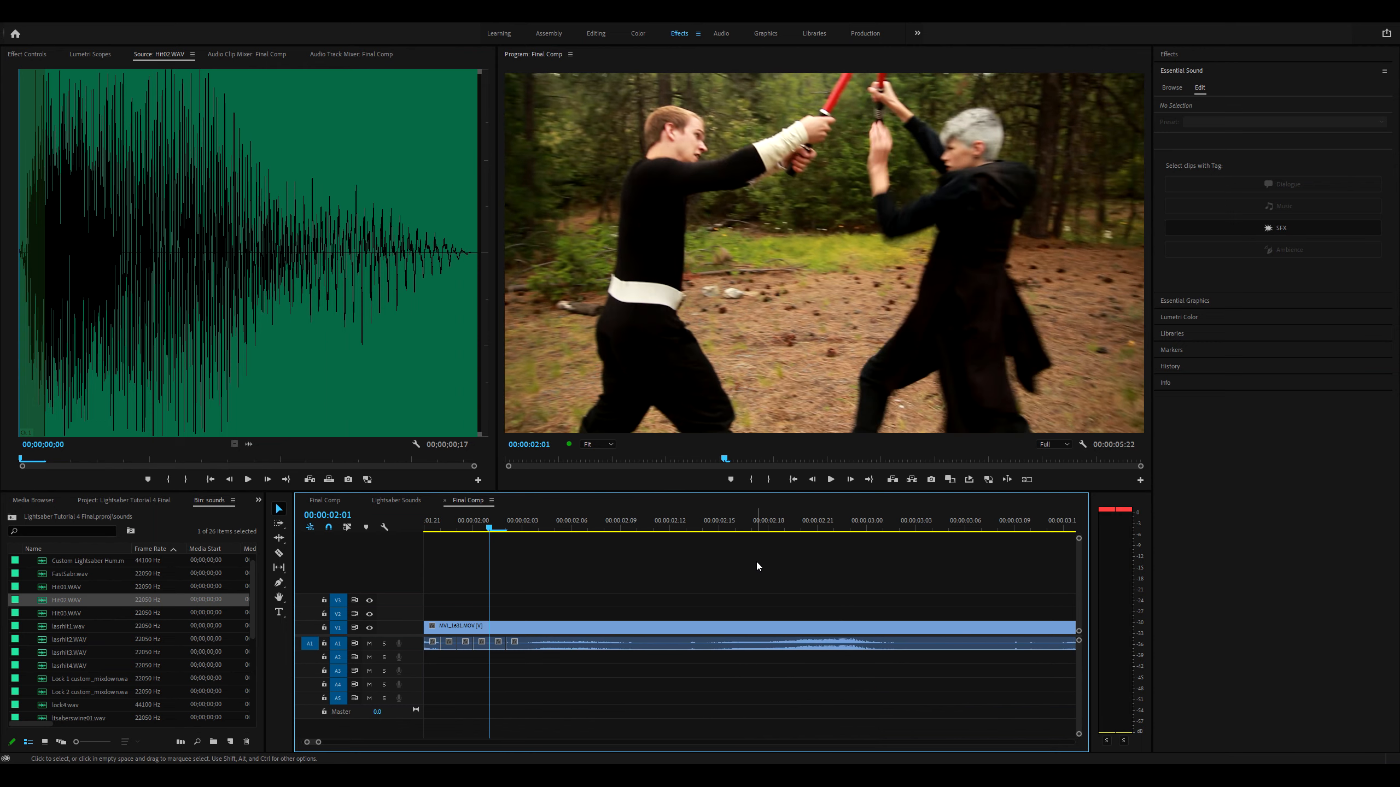
key(minus)
click(459, 532)
key(space)
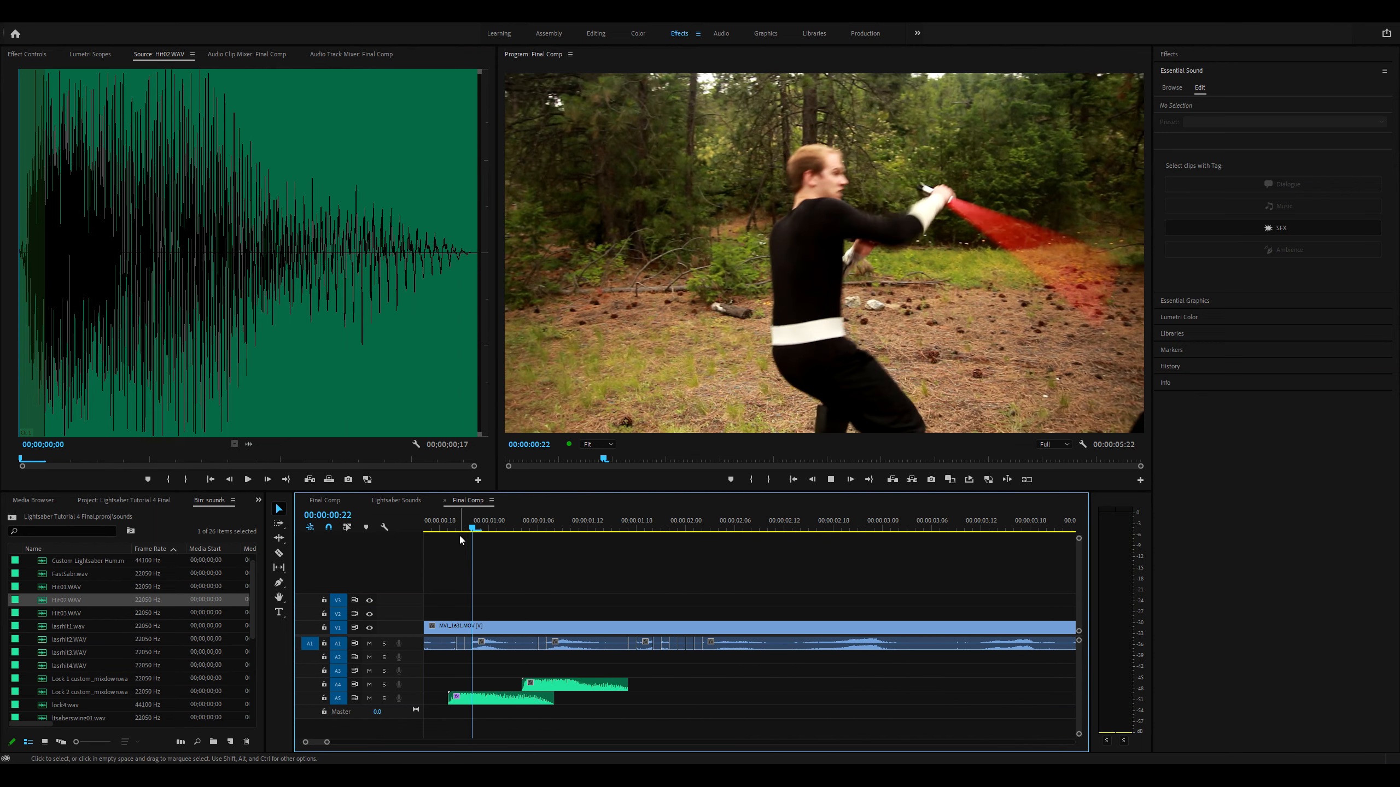
key(space)
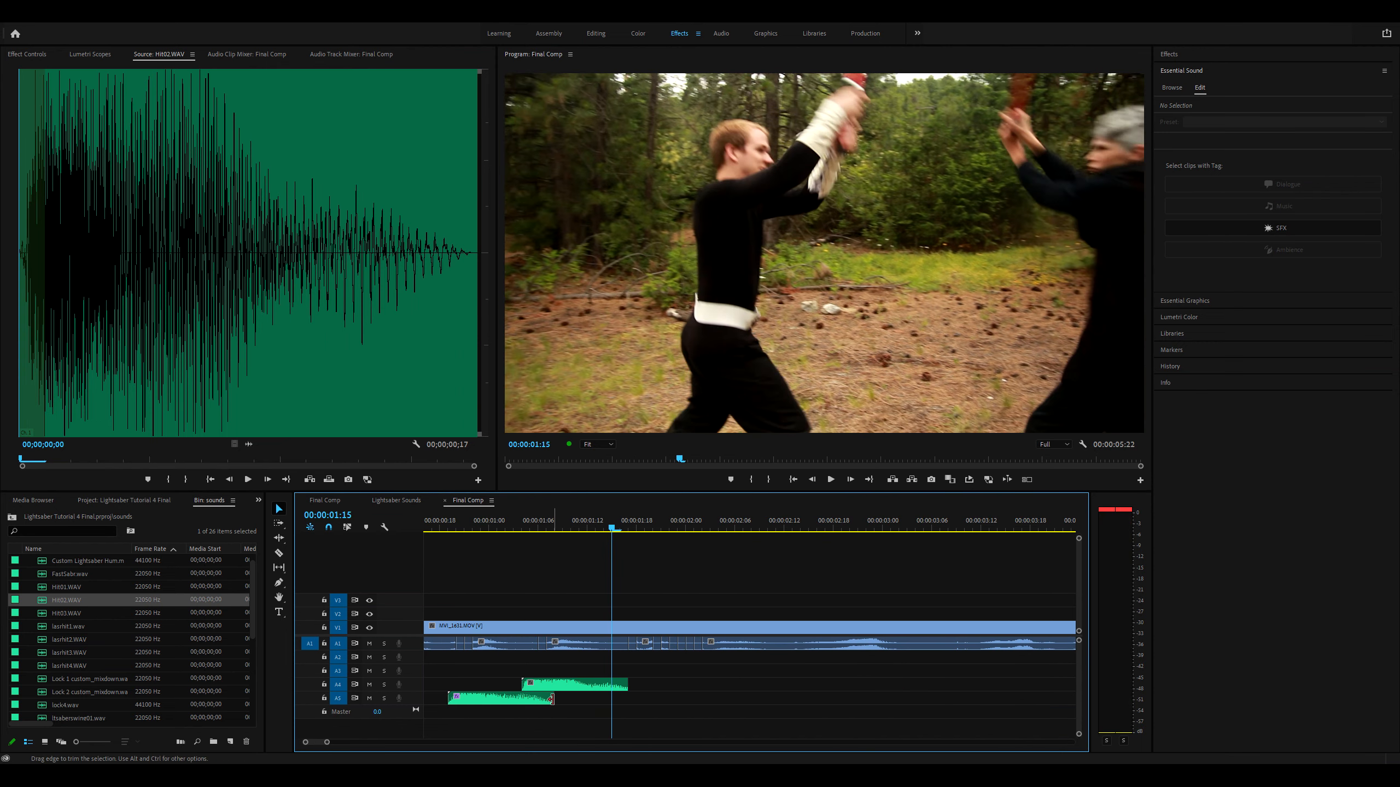
Step: Trim the end of the Hit01.WAV clip back to just past the start of Hit02.WAV, and play the result
drag(552, 699, 529, 700)
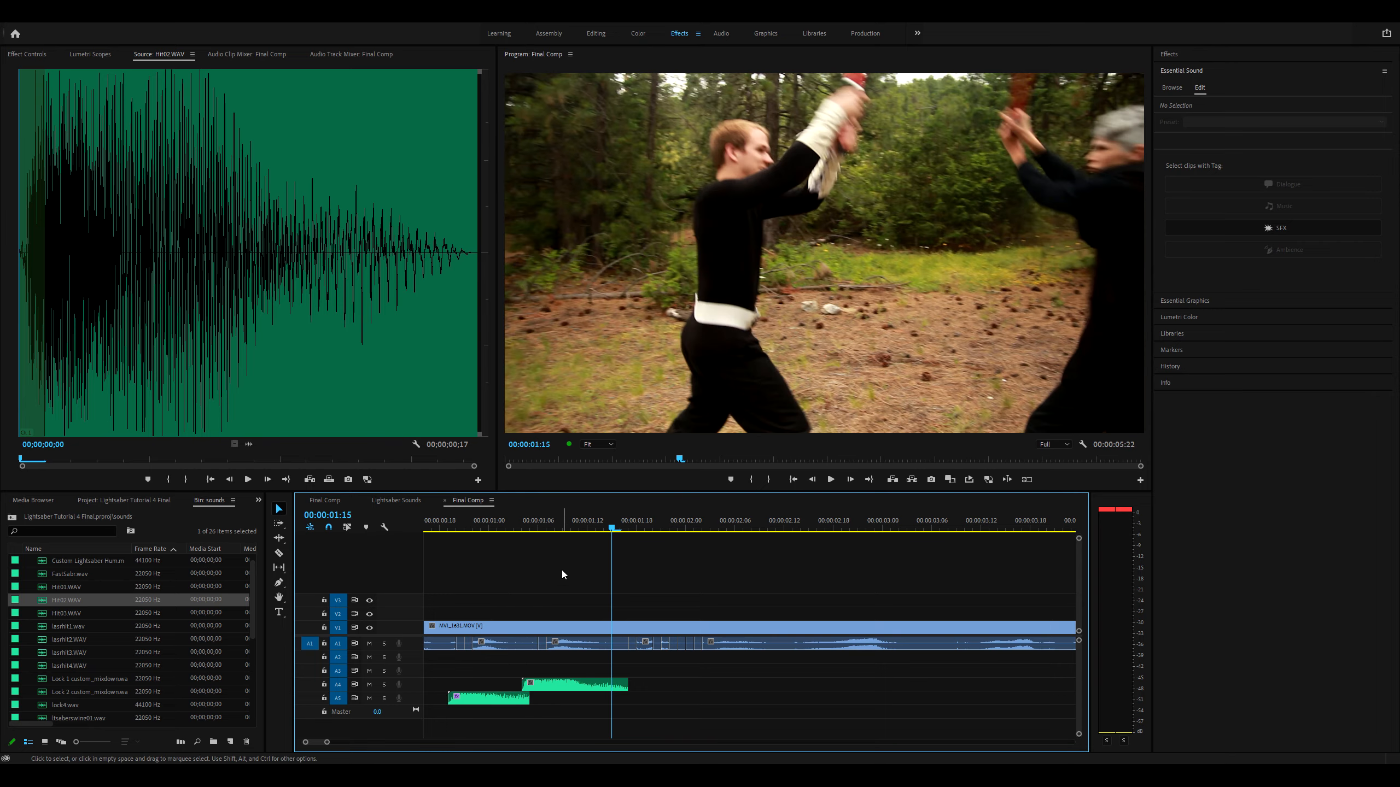
click(472, 530)
drag(472, 531, 441, 530)
key(space)
key(space)
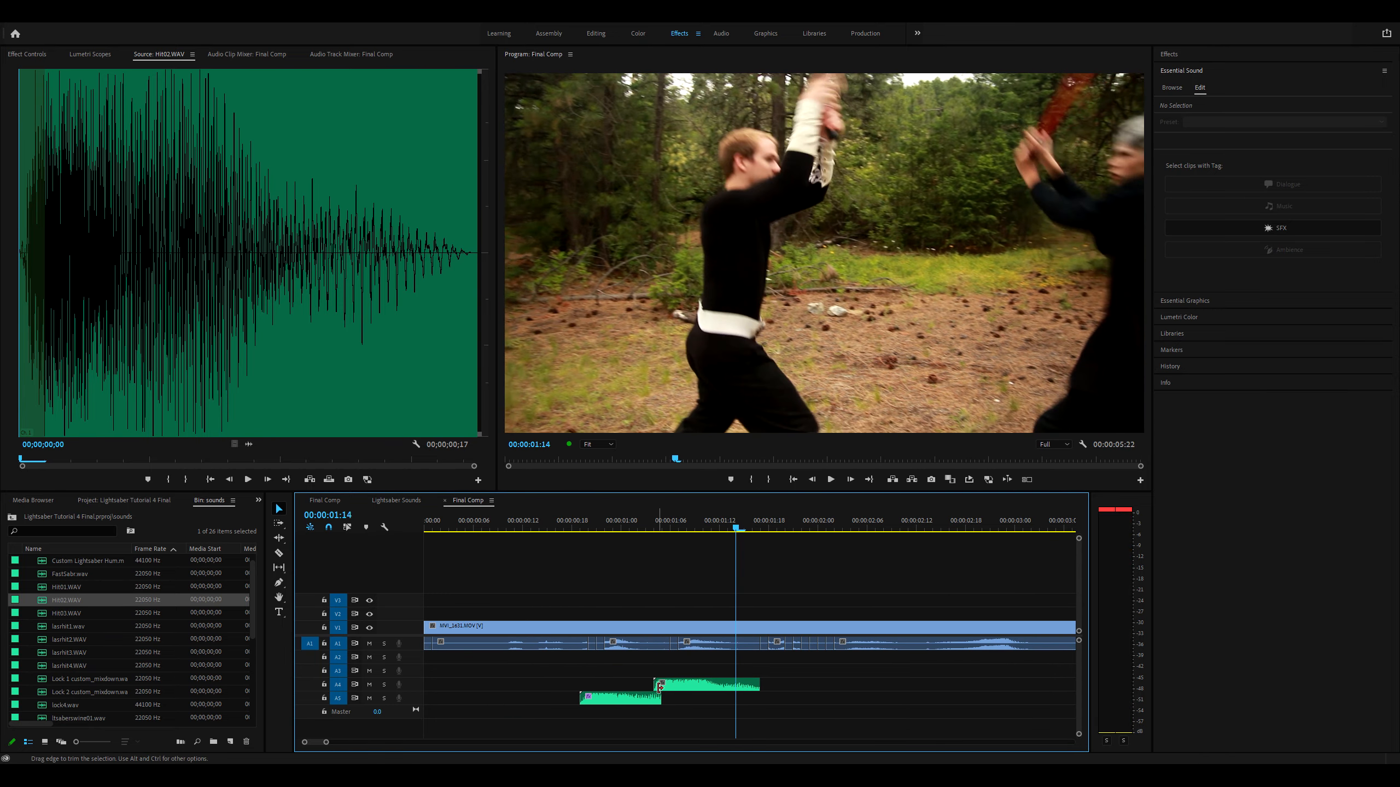
Step: Search the effects for "exp" and apply Exponential Fade to the end of the Hit01.WAV clip, keeping the clip's original start
click(1182, 52)
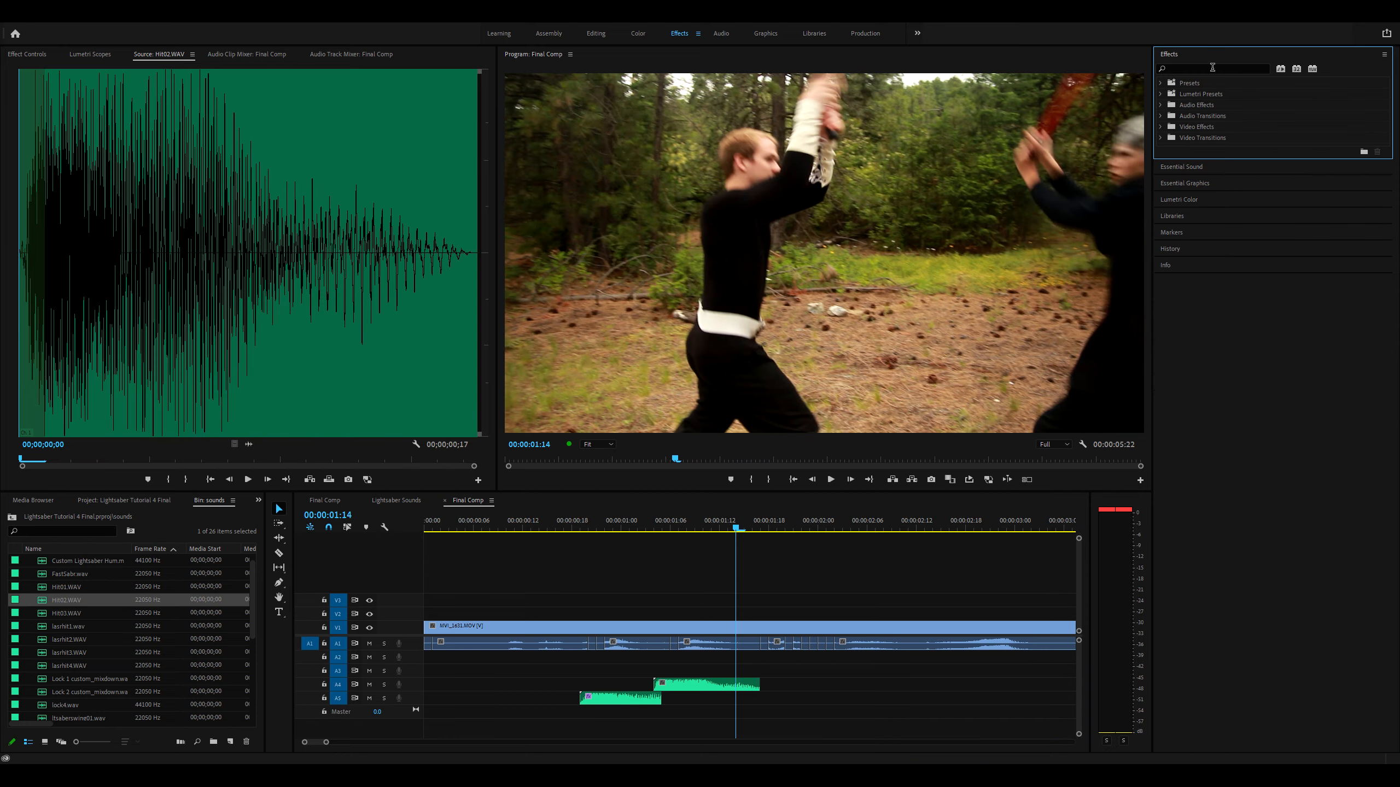
click(1211, 67)
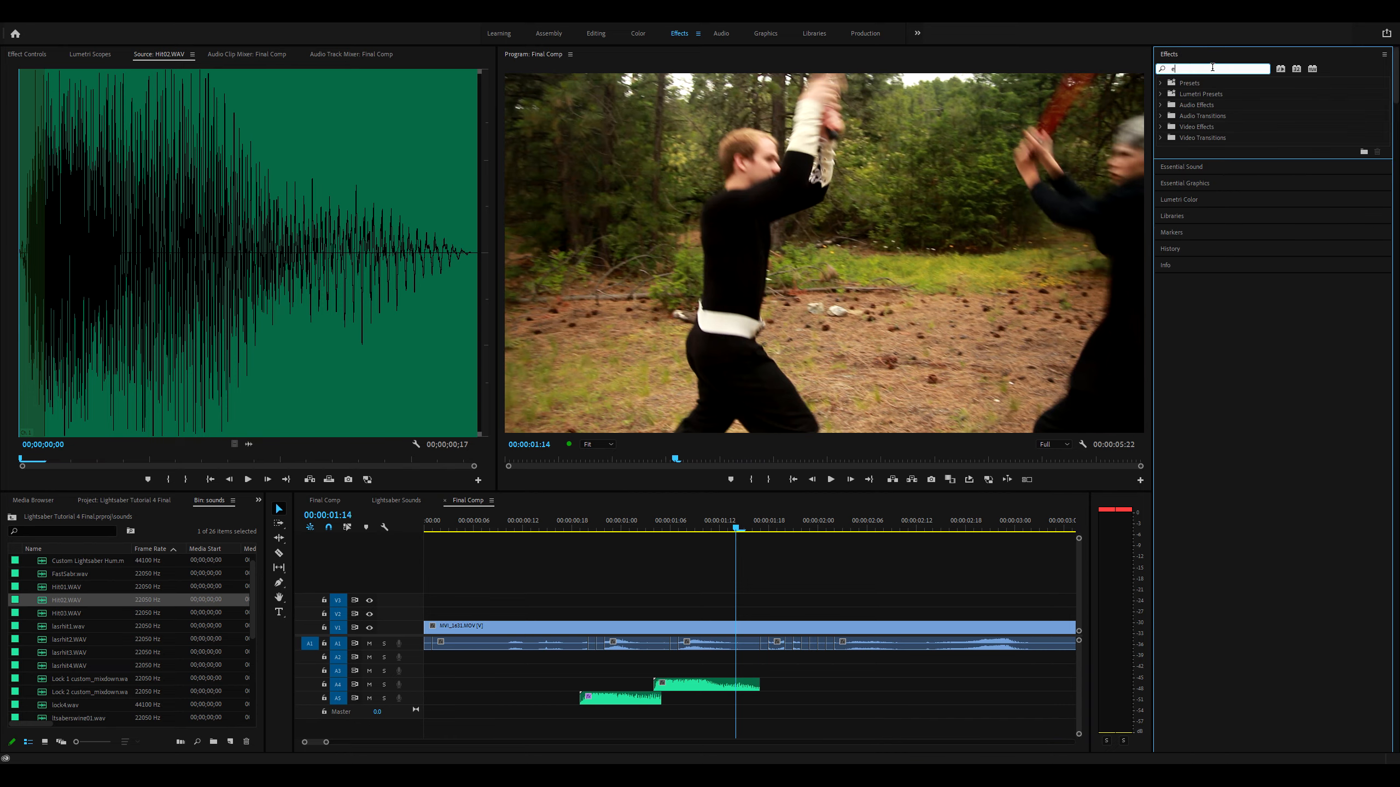
text(exp)
drag(1207, 159, 757, 633)
mouse_move(650, 704)
mouse_down()
mouse_move(587, 699)
mouse_move(674, 703)
mouse_move(656, 703)
mouse_up()
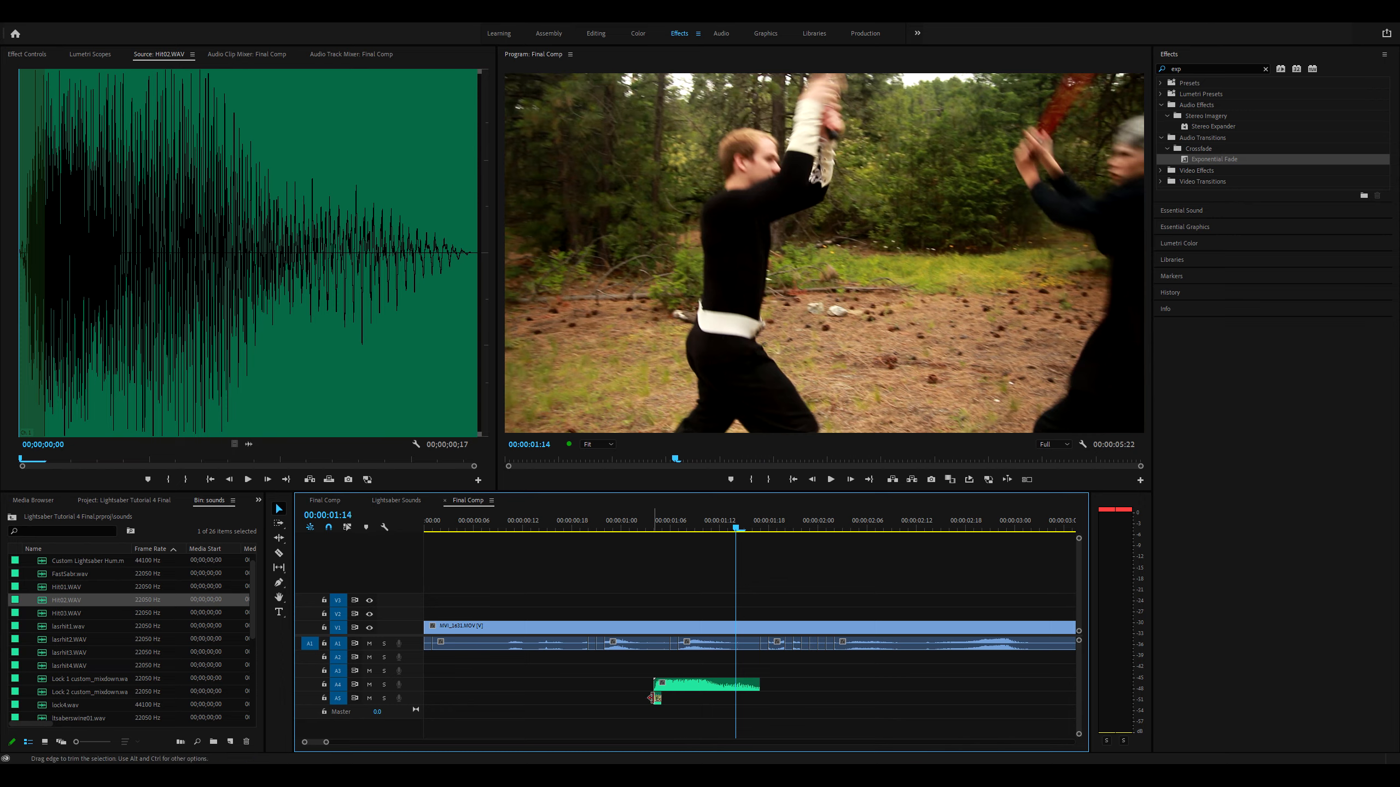
drag(650, 696, 580, 699)
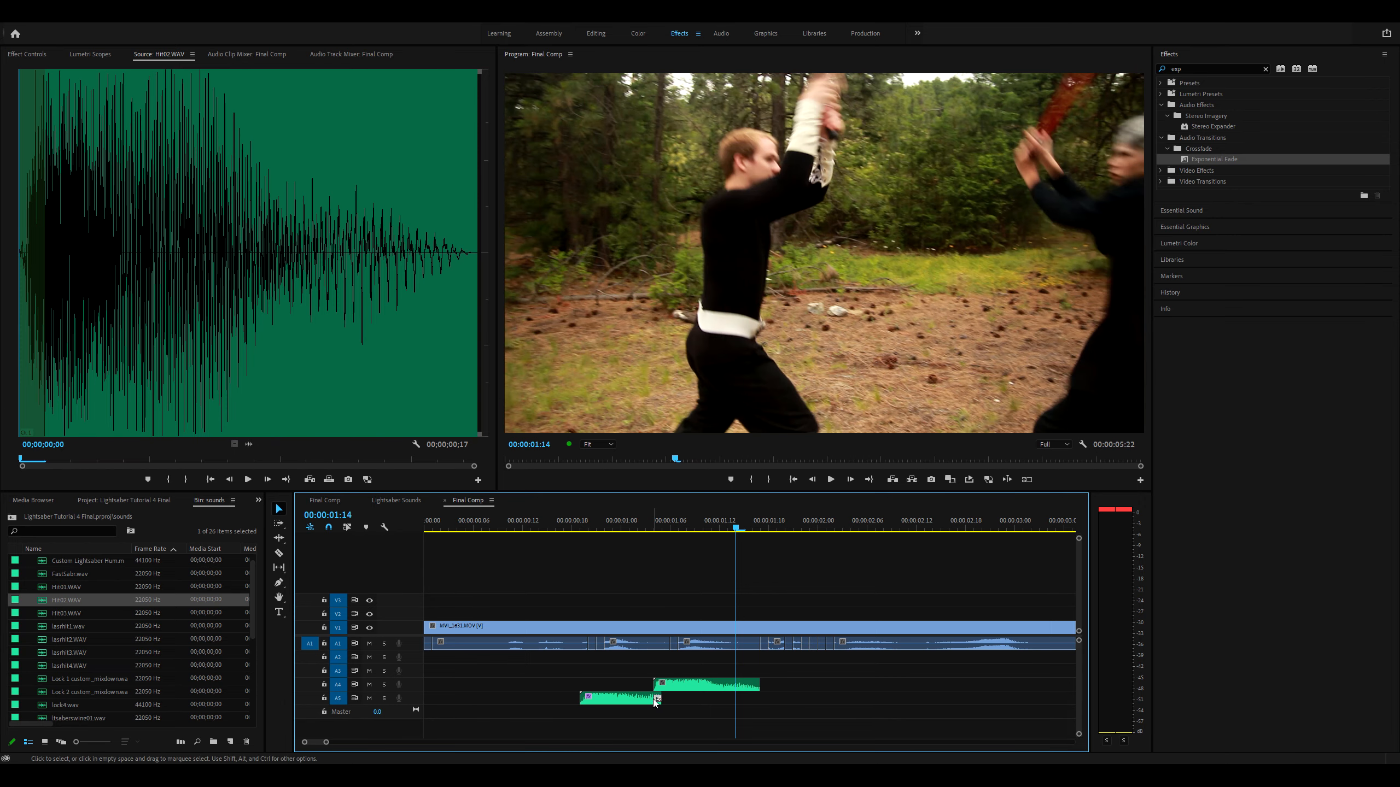
Step: Play back both hits, solo track A5 to hear the faded Hit01.WAV clip by itself, and turn the solo off
click(629, 528)
key(space)
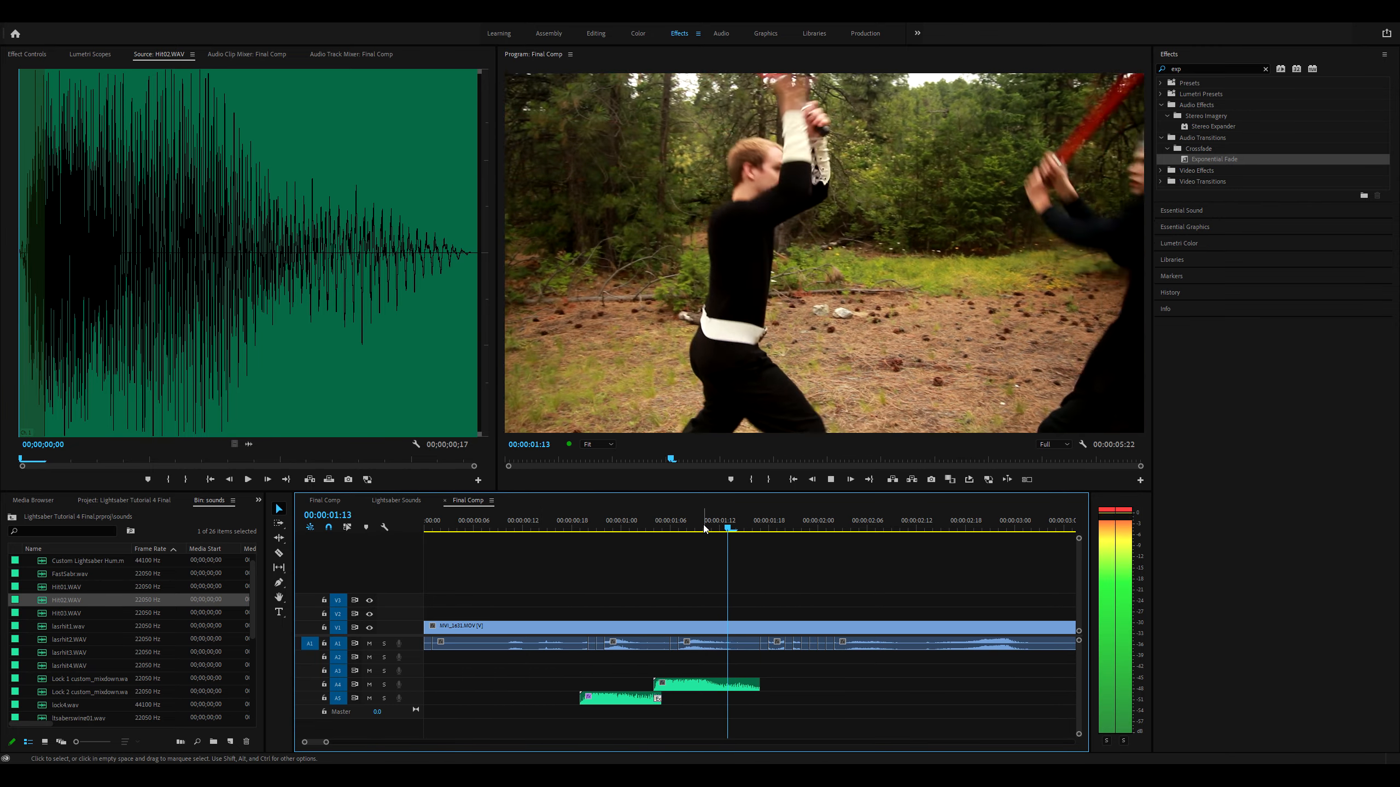
drag(706, 526, 604, 528)
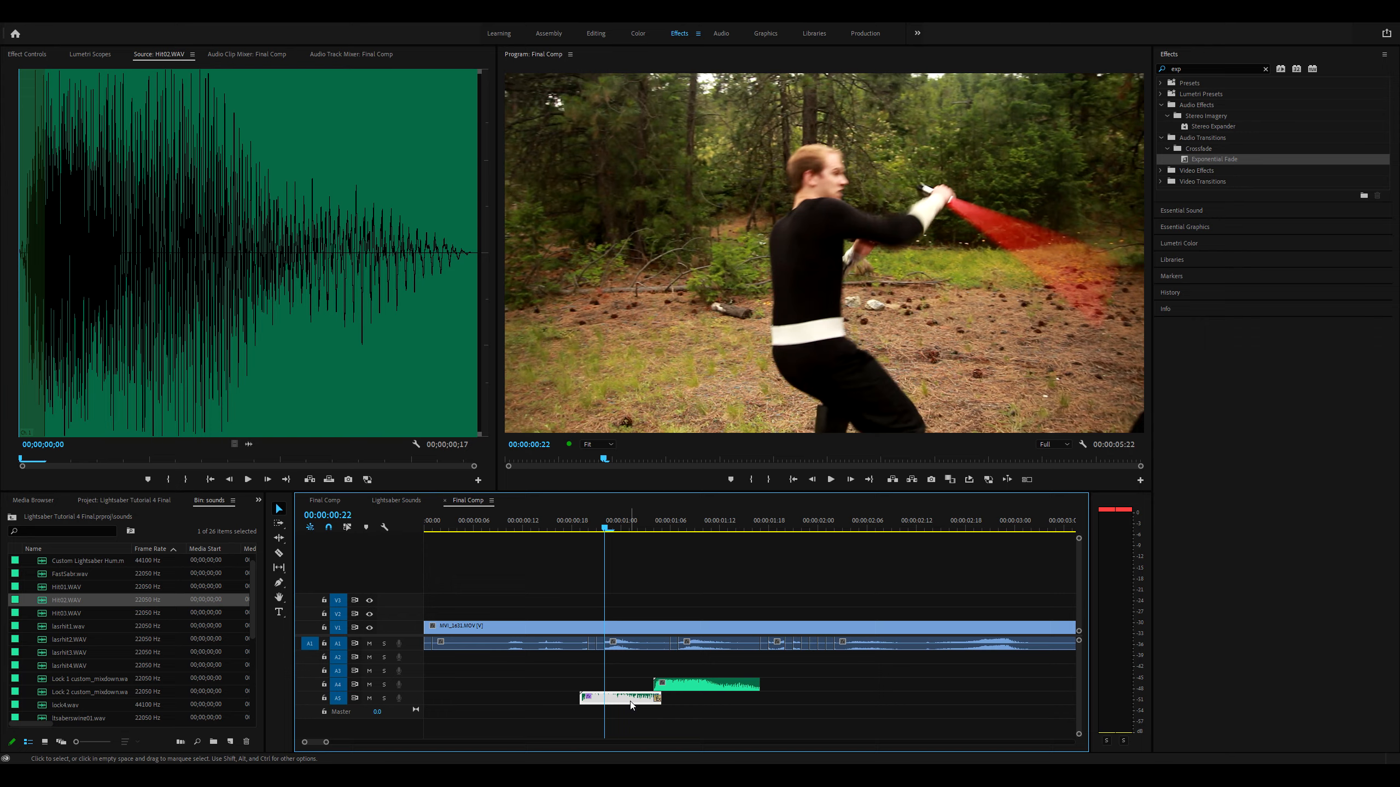
click(384, 698)
key(space)
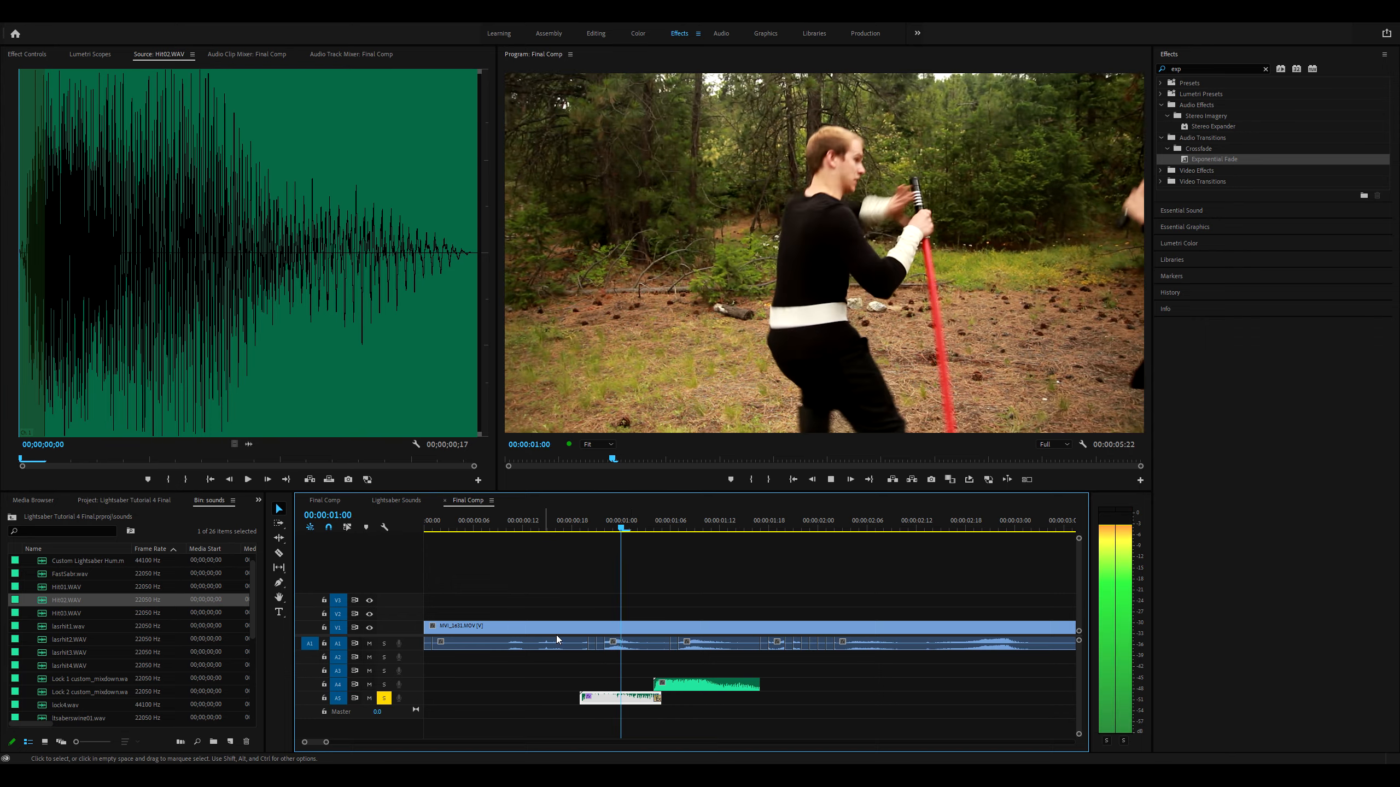
click(521, 528)
key(space)
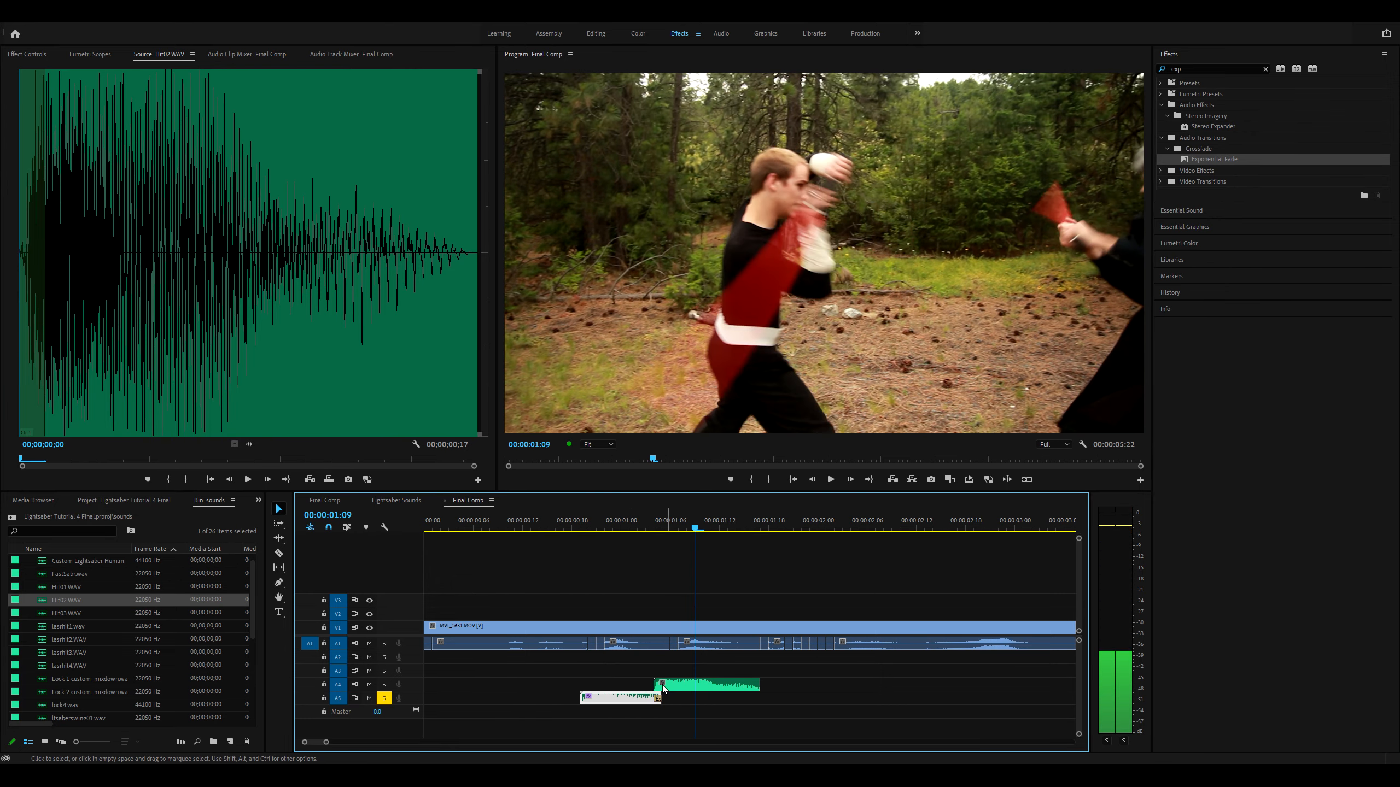
click(623, 529)
click(384, 699)
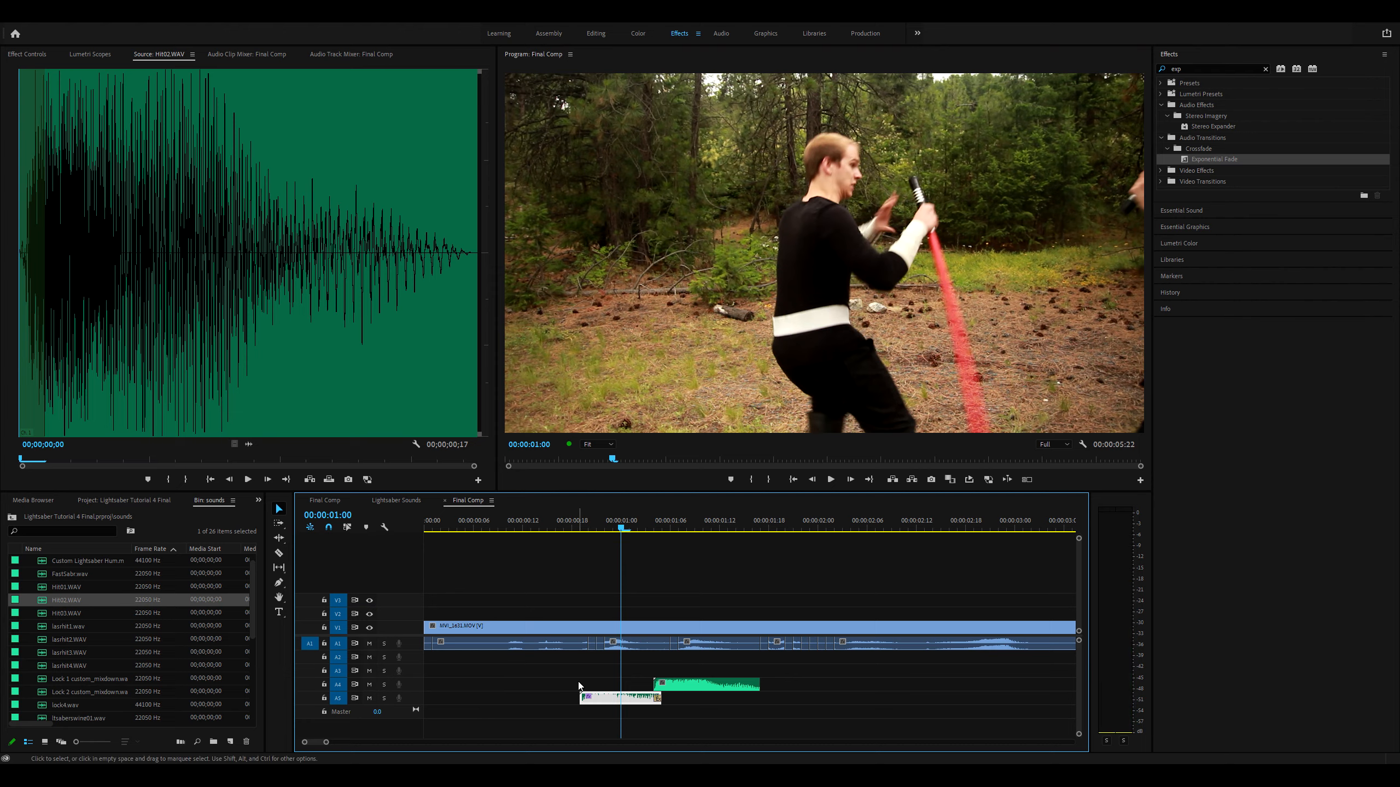
Step: Scrub the sequence to 00:00:00:13, where the first swing starts ahead of the first hit
click(657, 699)
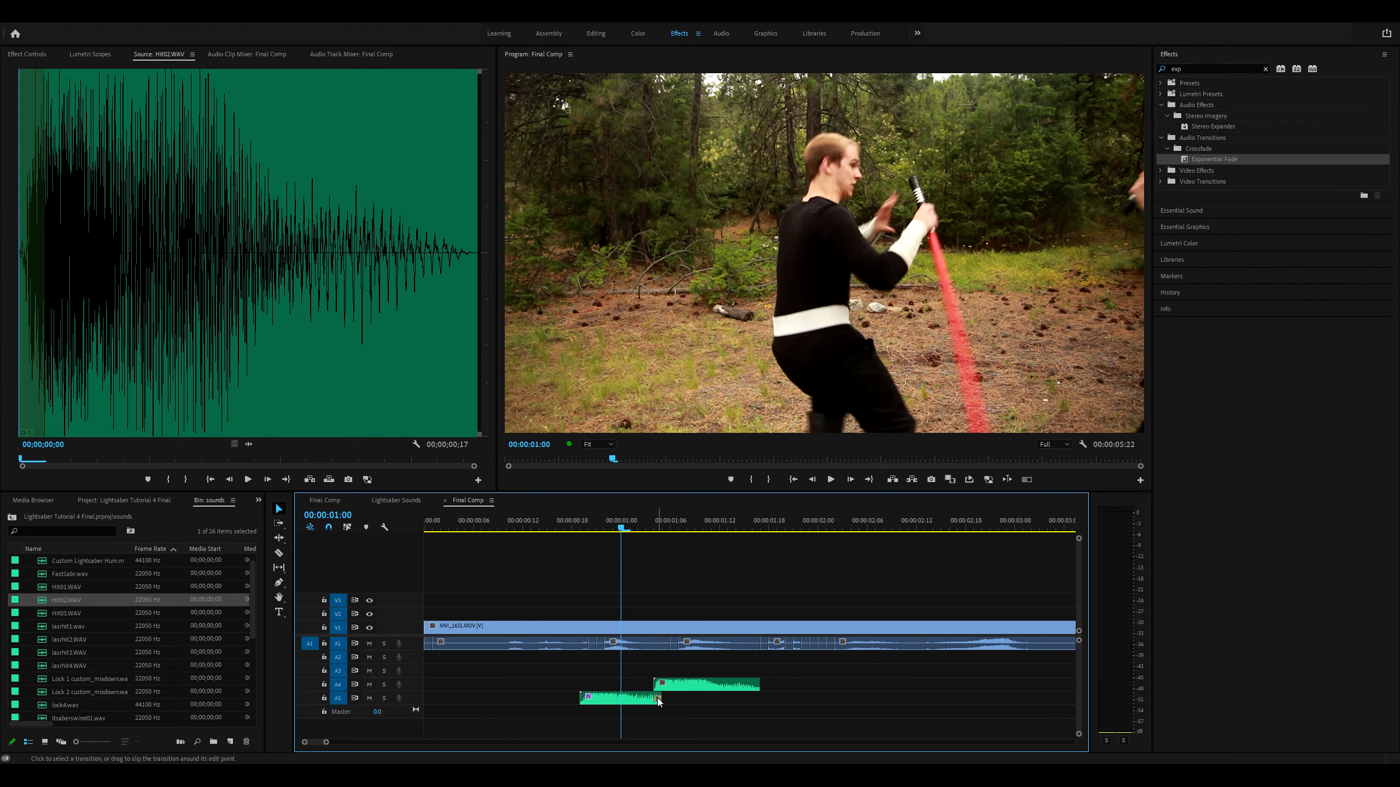
scroll(743, 631, down, 1)
drag(604, 523, 514, 598)
scroll(555, 612, left, 1)
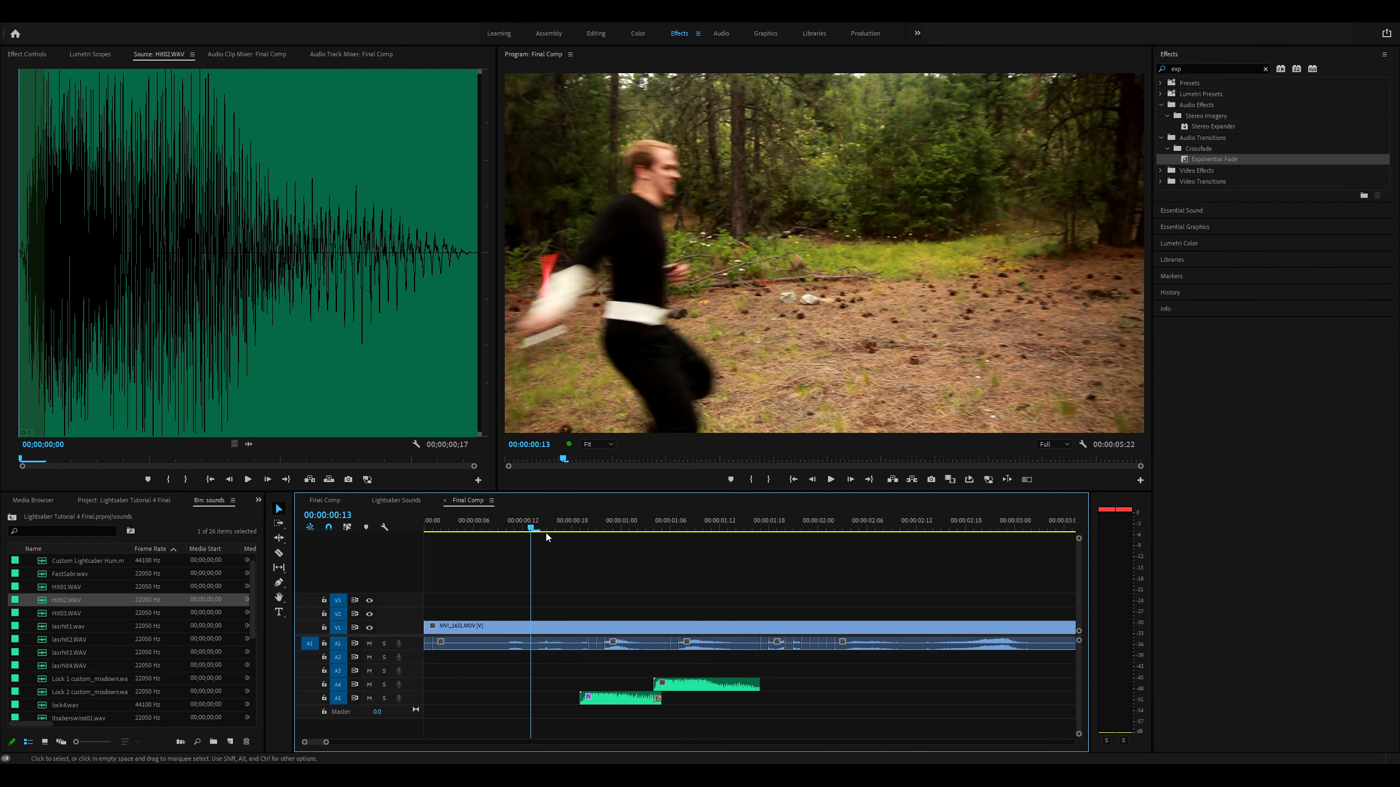
Step: Look through the sounds bin and audition FastSabr.wav in the source monitor
scroll(65, 669, down, 5)
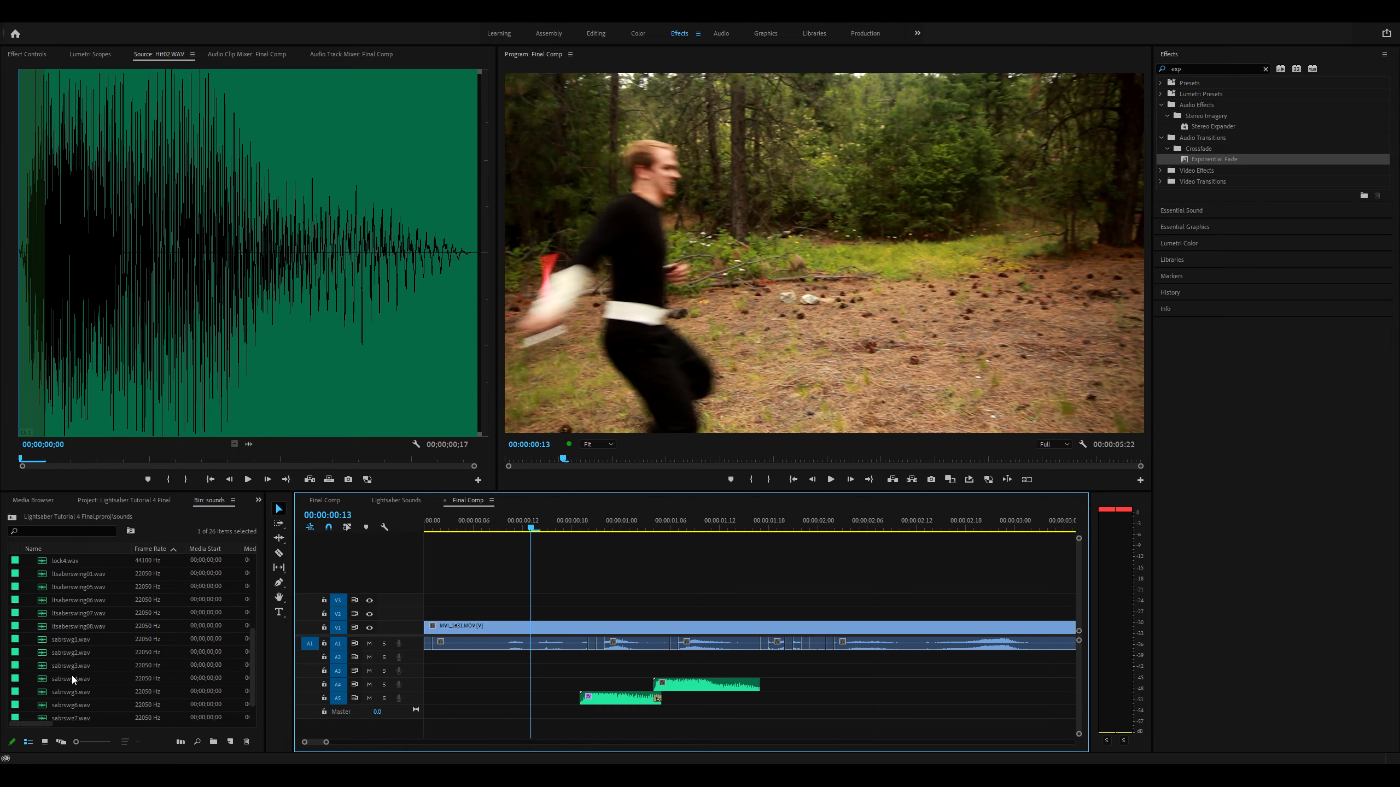
scroll(72, 676, up, 5)
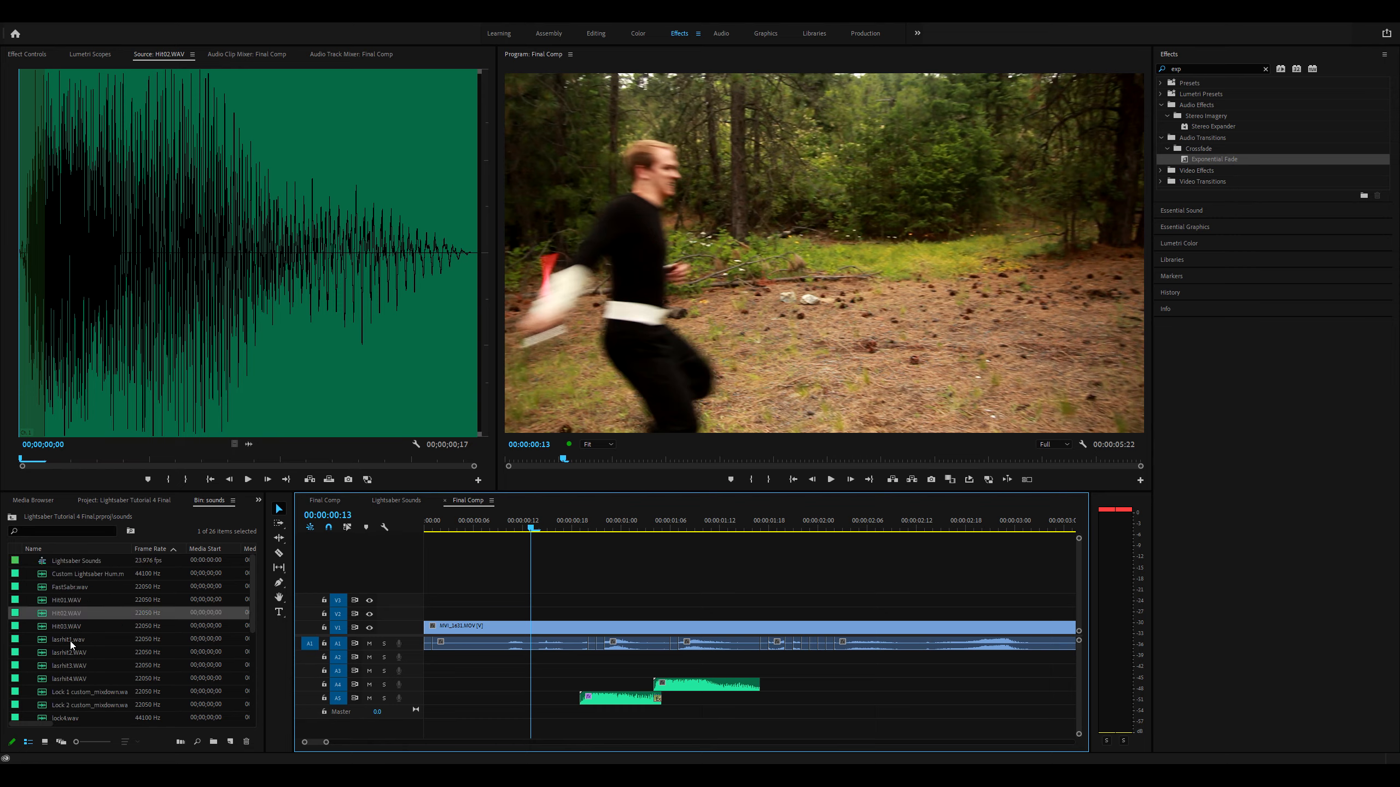
double_click(39, 588)
key(space)
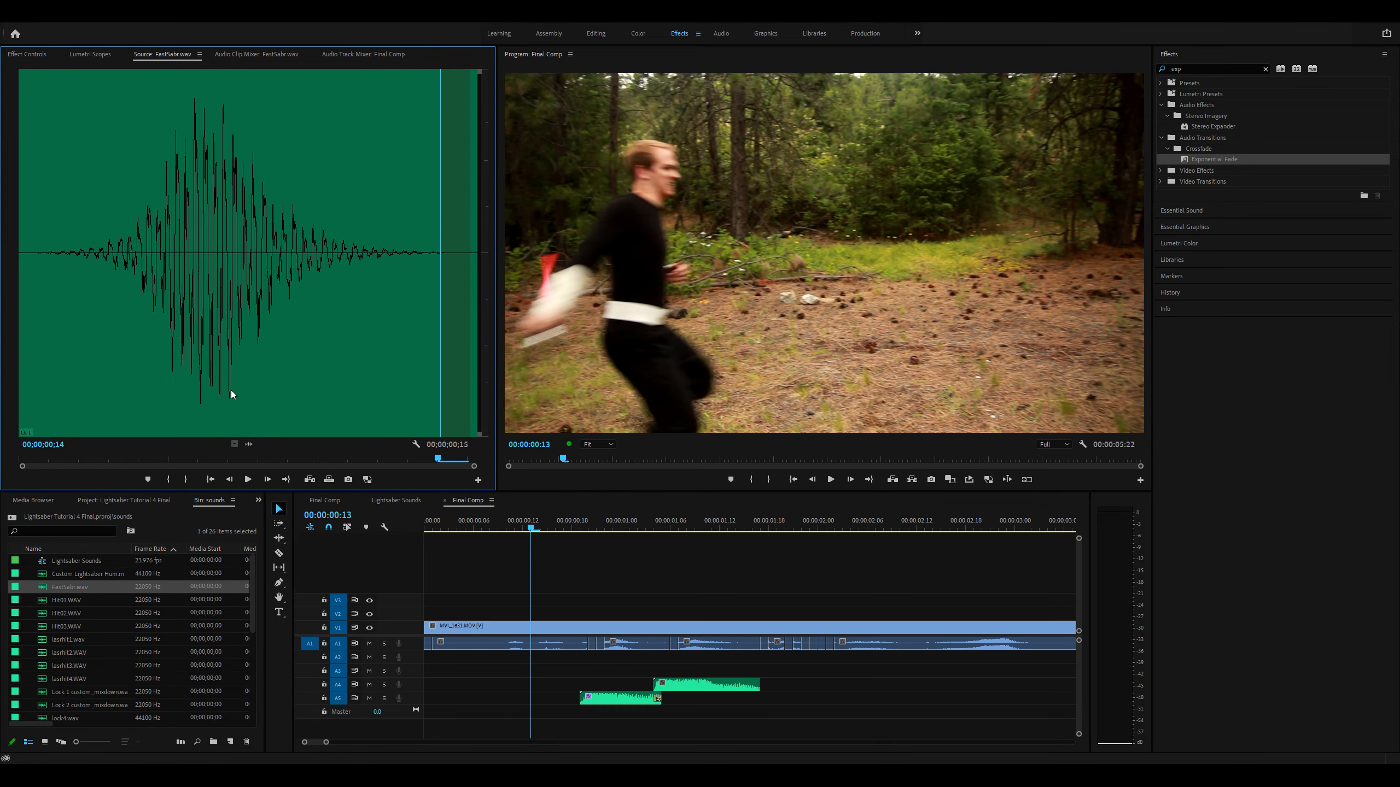
key(space)
Step: Add FastSabr.wav to track A4 at 00:00:00:13 and line its peak up with the swing before the first hit
drag(275, 468, 580, 685)
drag(533, 525, 566, 541)
drag(557, 691, 570, 686)
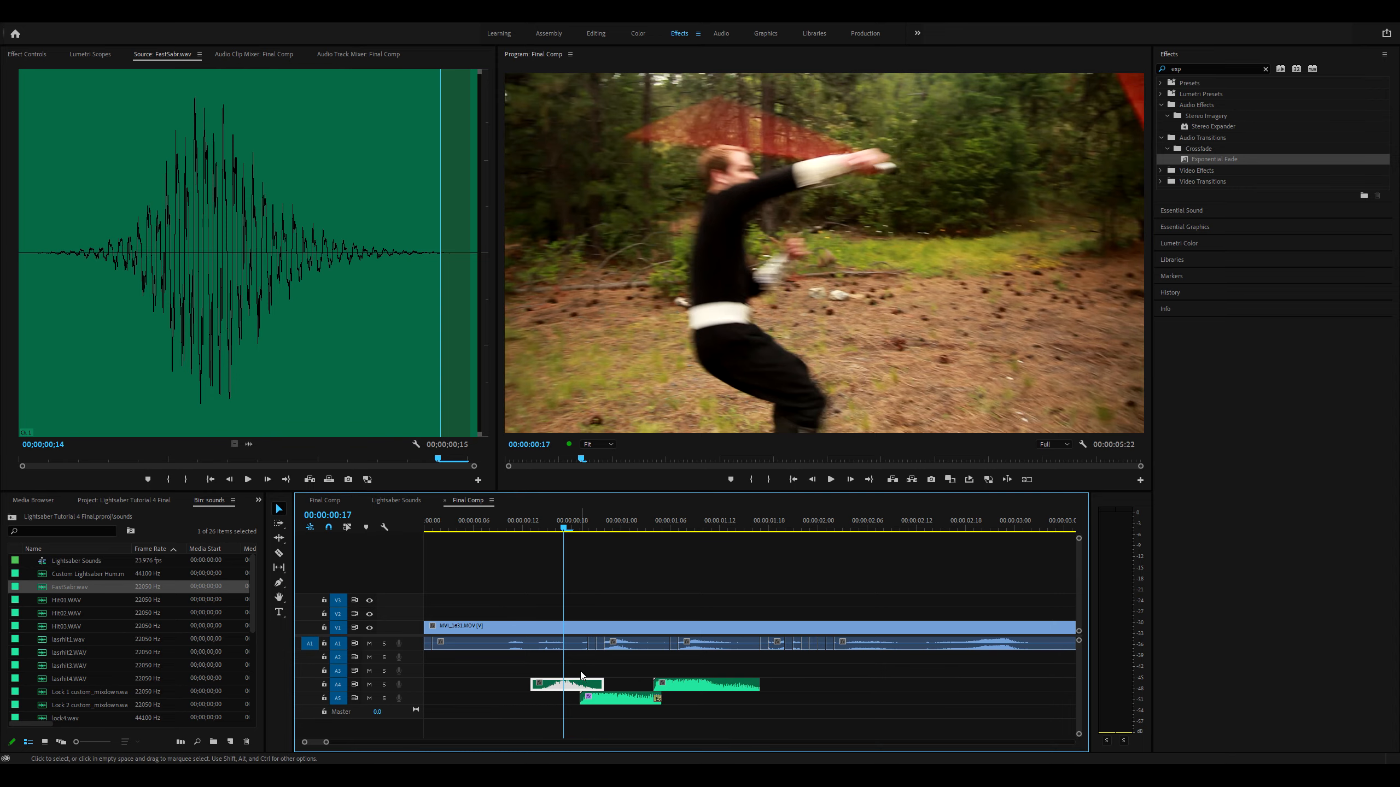
Step: Play the opening repeatedly to judge how the first swing sound leads into the two hits
click(451, 521)
key(space)
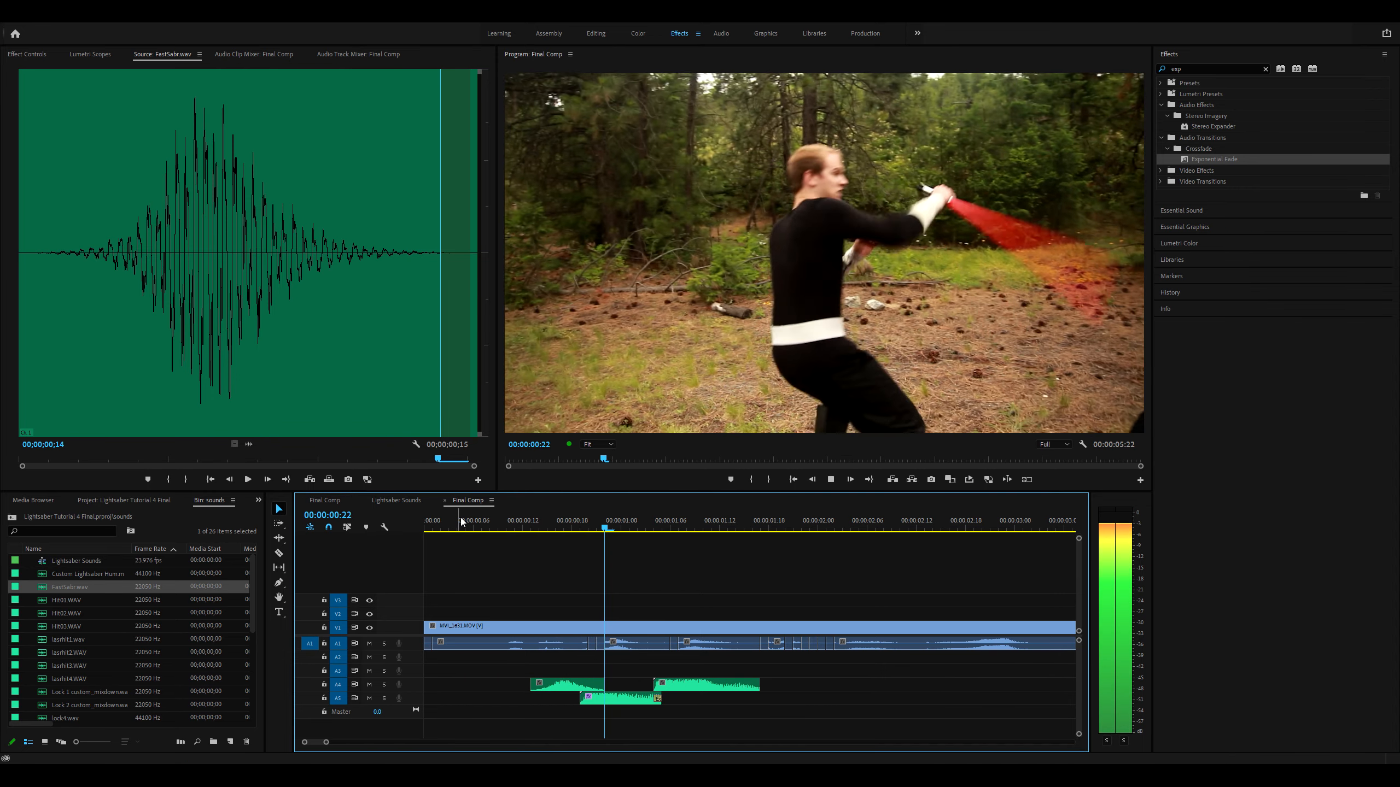
click(506, 527)
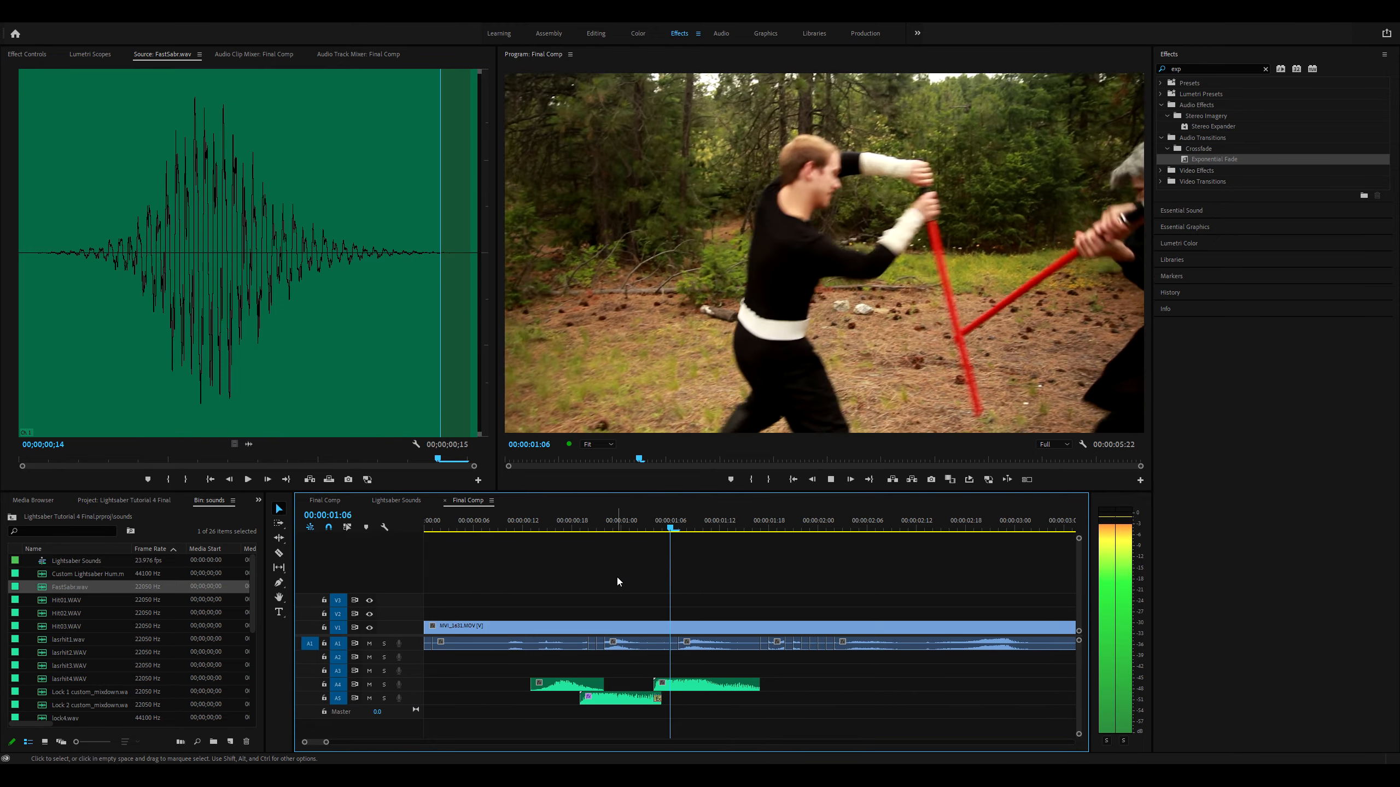
drag(584, 527, 516, 531)
key(space)
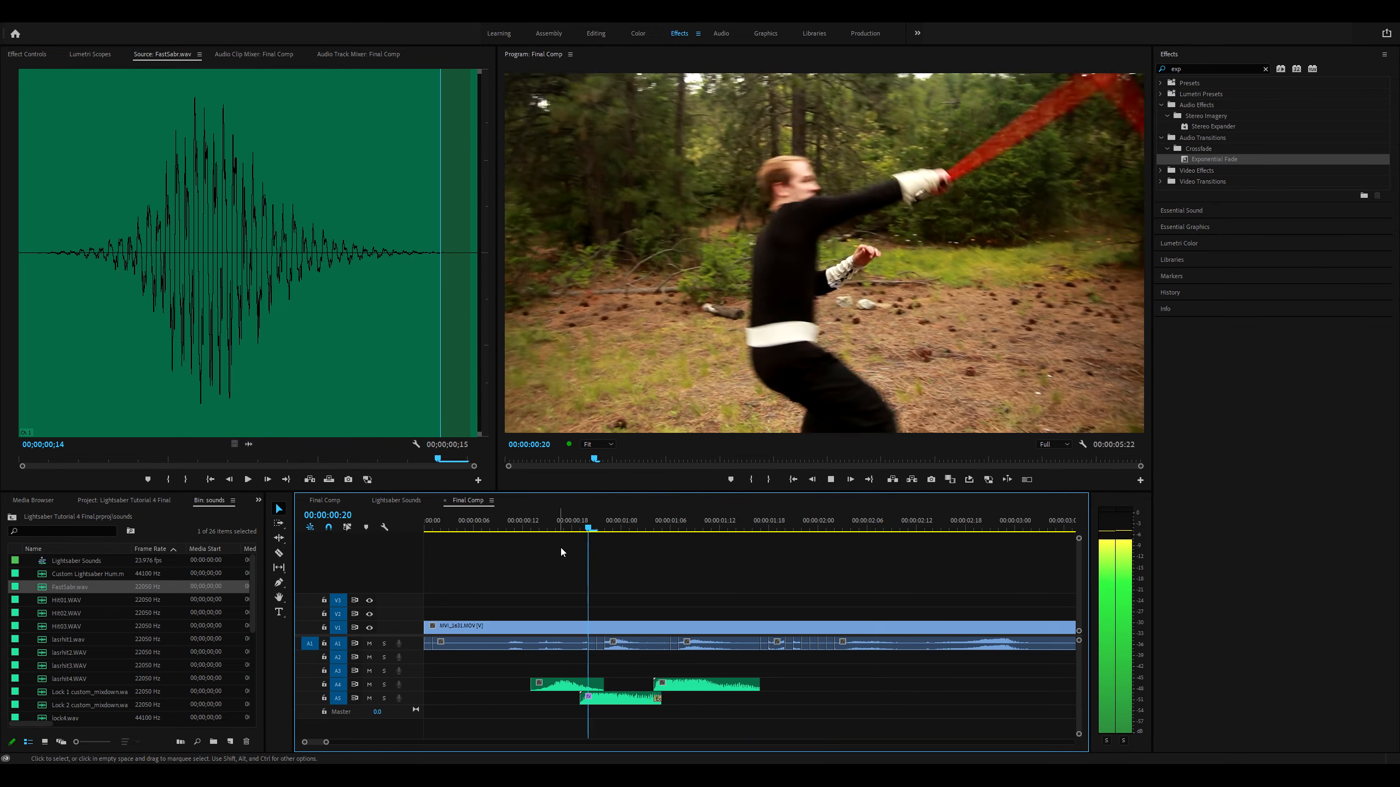
click(613, 528)
click(686, 712)
click(494, 669)
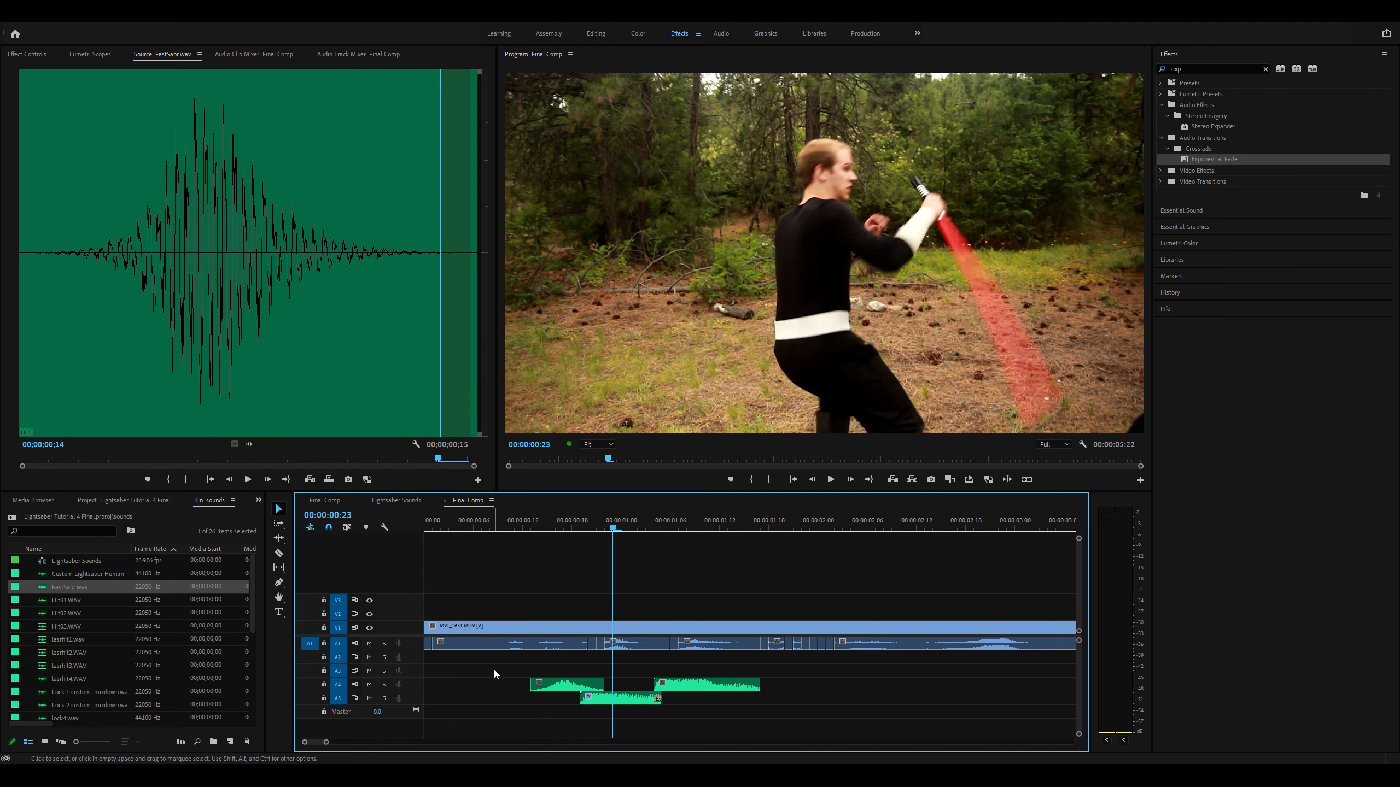
Step: Add Lock 2 custom_mixdown.wav to track A5 at 00:00:01:17, where the Hit02.WAV clip ends
key(minus)
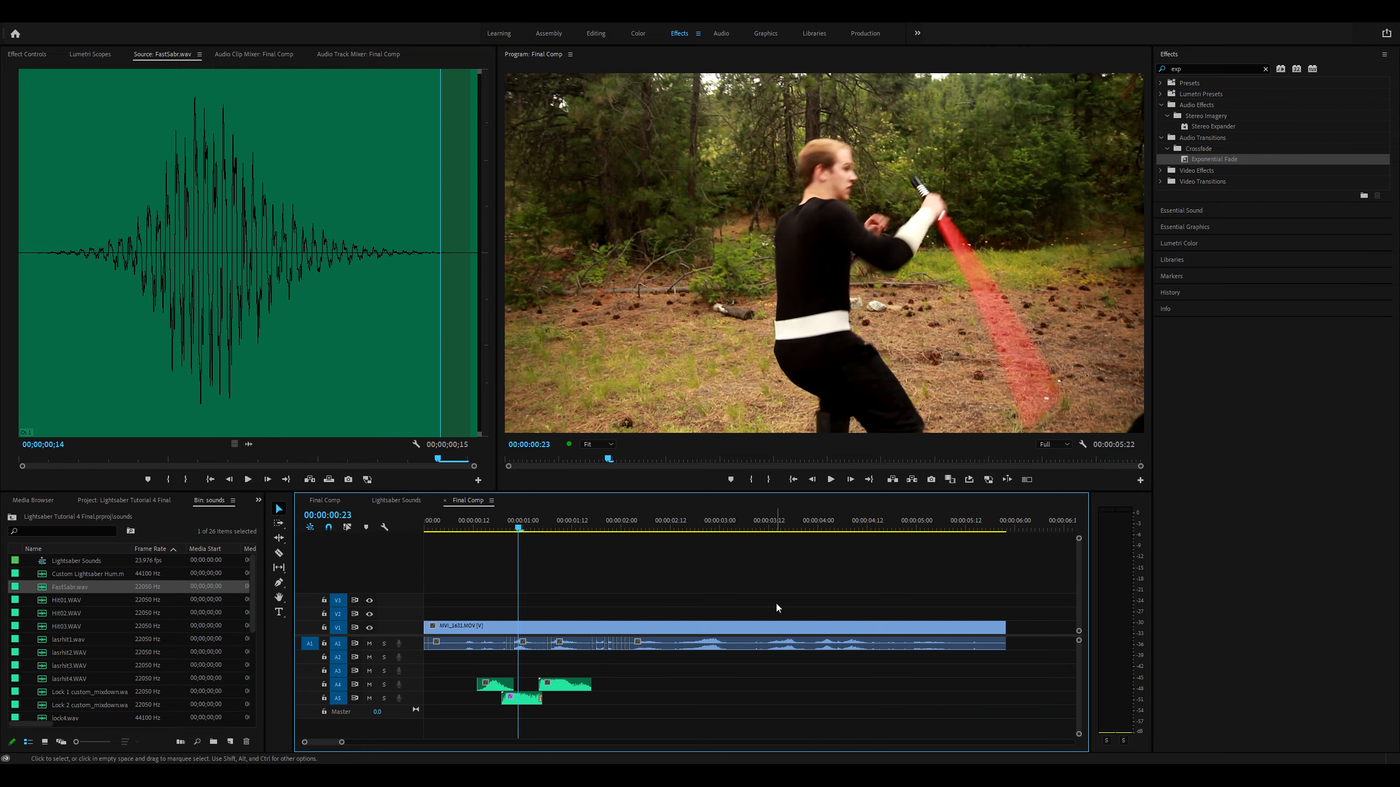
drag(87, 704, 488, 699)
key(minus)
key(minus)
key(equal)
key(equal)
key(equal)
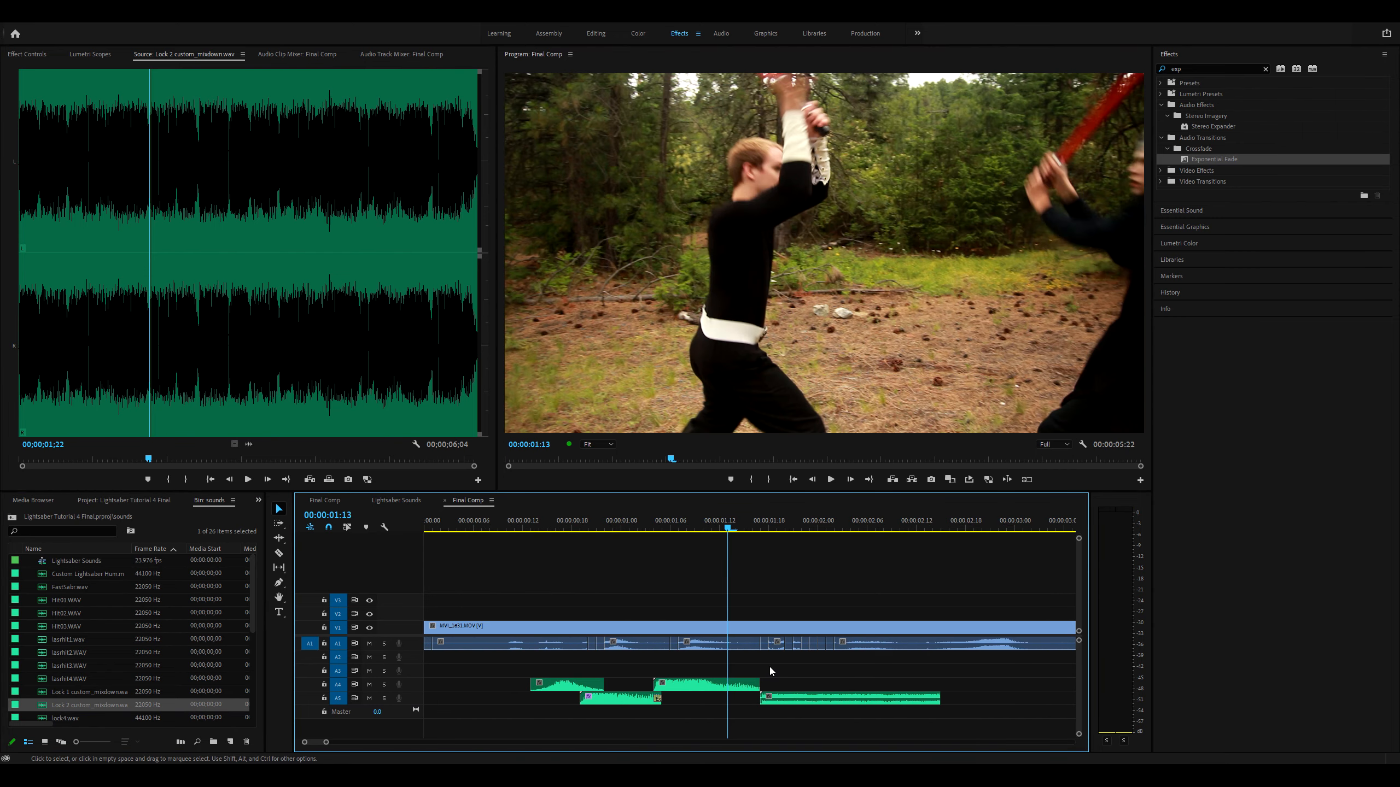
Step: Play the saber lock from 00:00:01:17 and trim the end of the Lock 2 clip to 00:00:02:07
scroll(772, 665, down, 1)
scroll(809, 665, down, 1)
drag(634, 525, 698, 531)
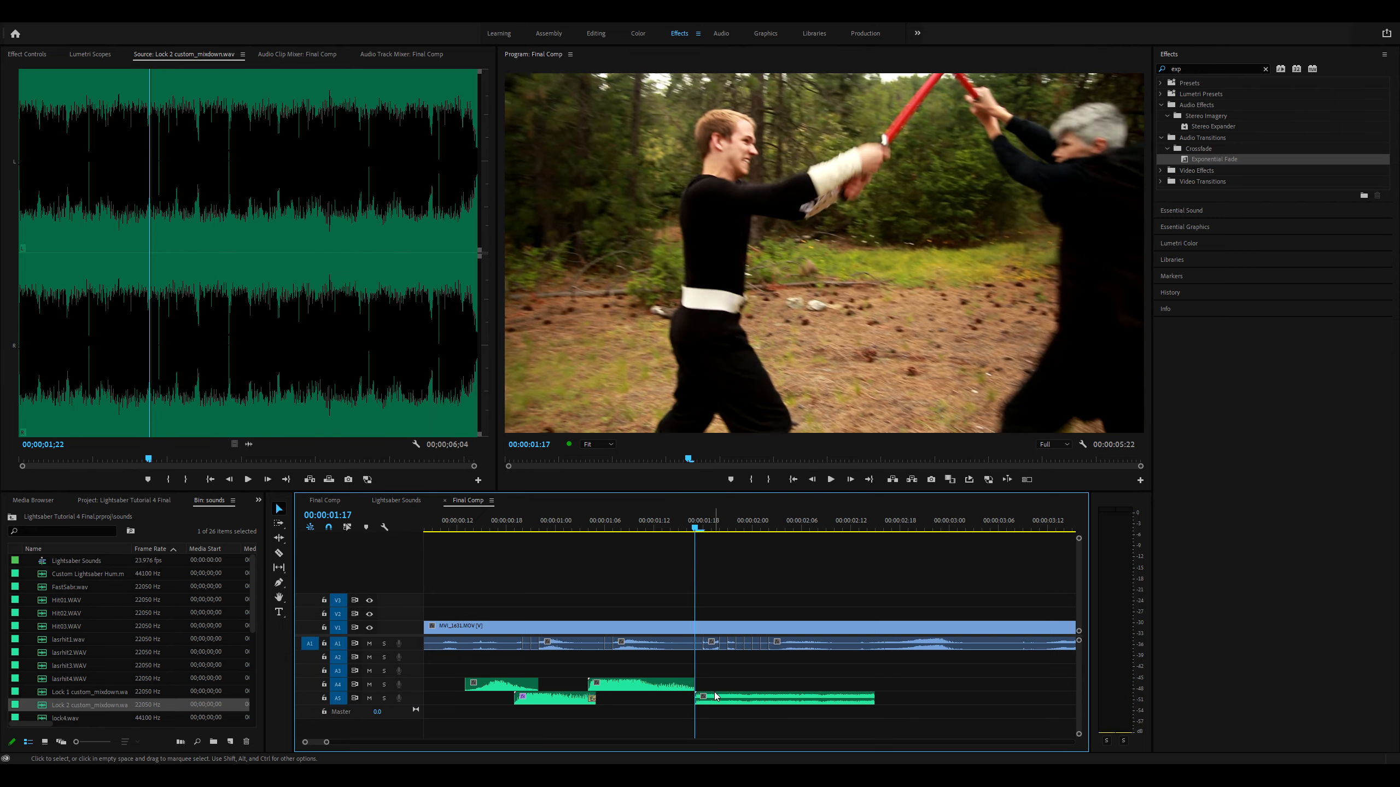
key(space)
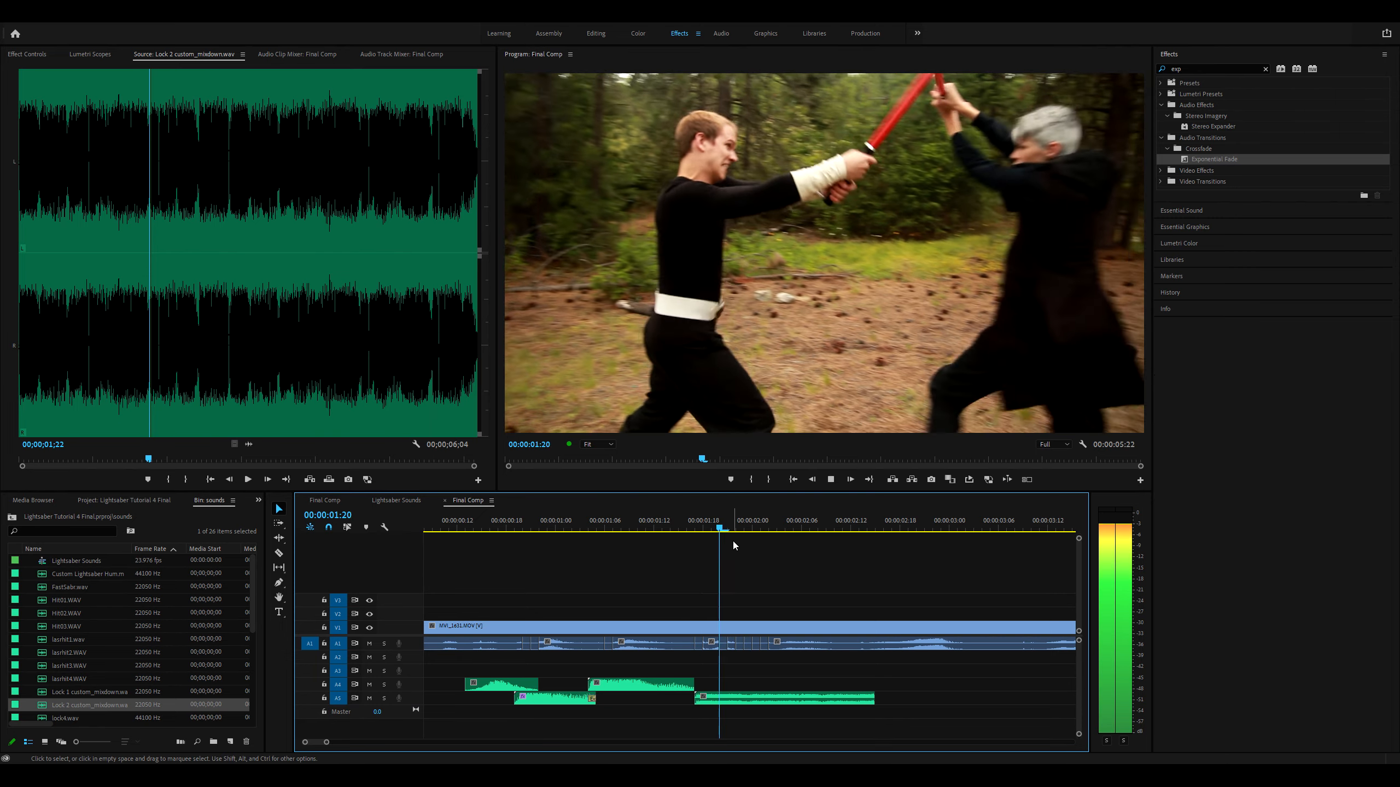
key(space)
drag(788, 531, 809, 551)
drag(873, 701, 809, 700)
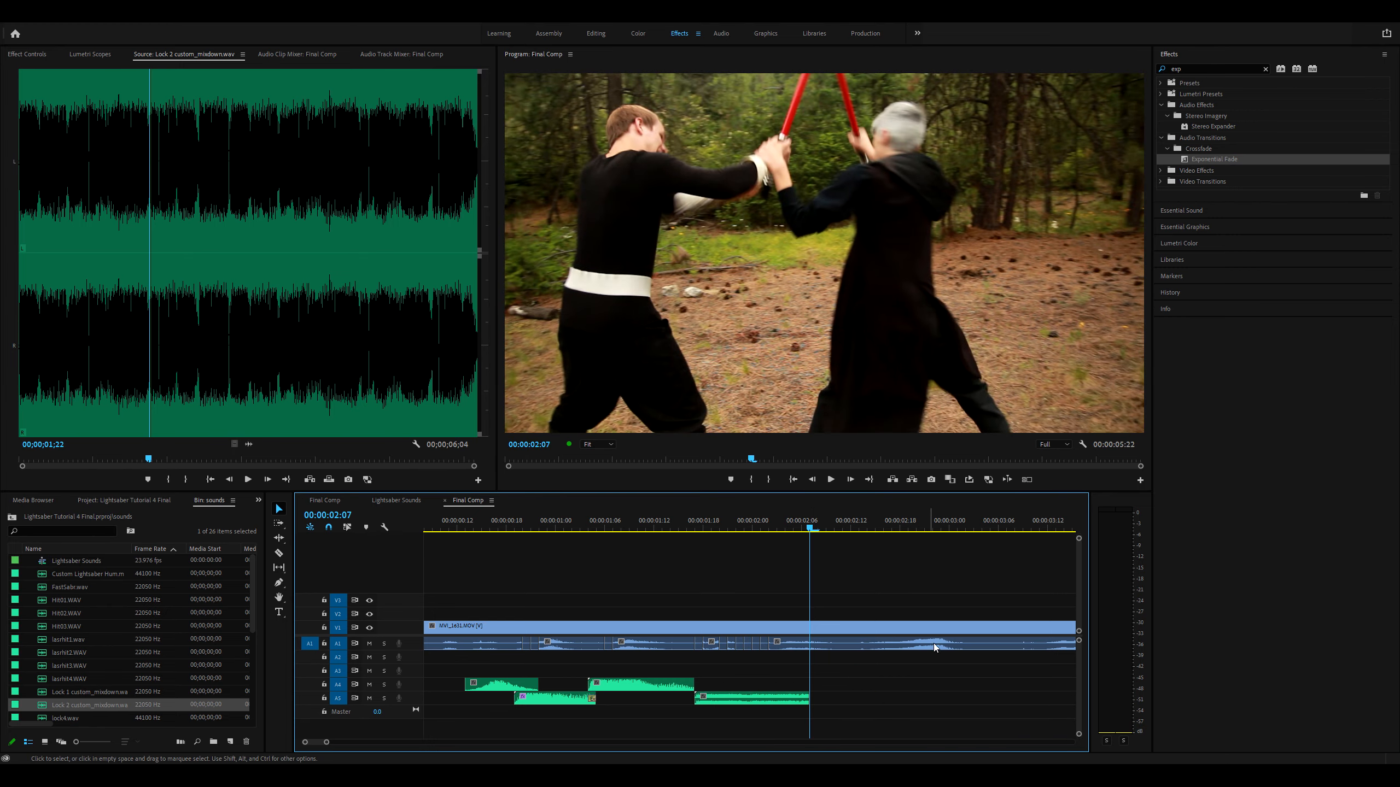
Step: Search the effects for "exp" and apply a short Exponential Fade to the end of the Lock 2 clip
click(1265, 69)
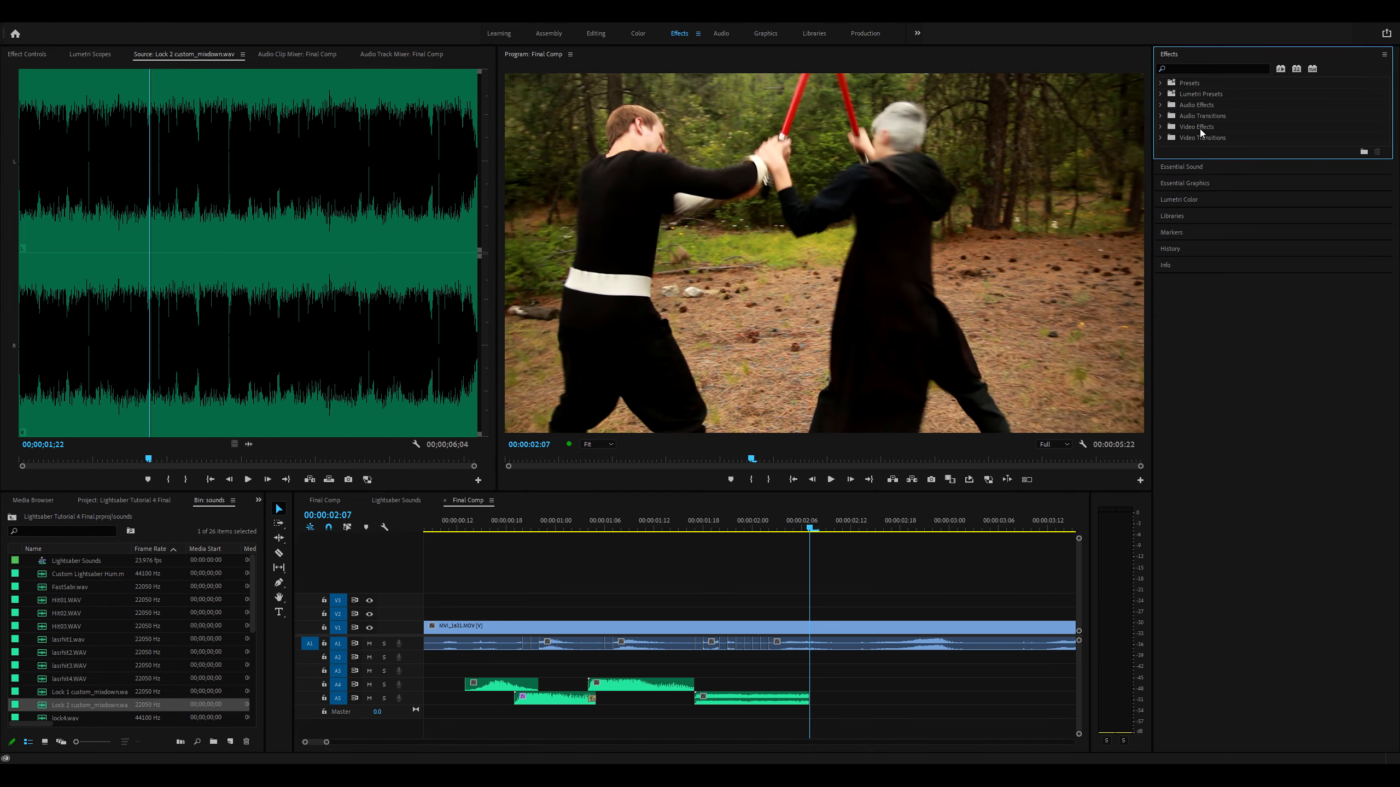
click(1204, 68)
text(exp)
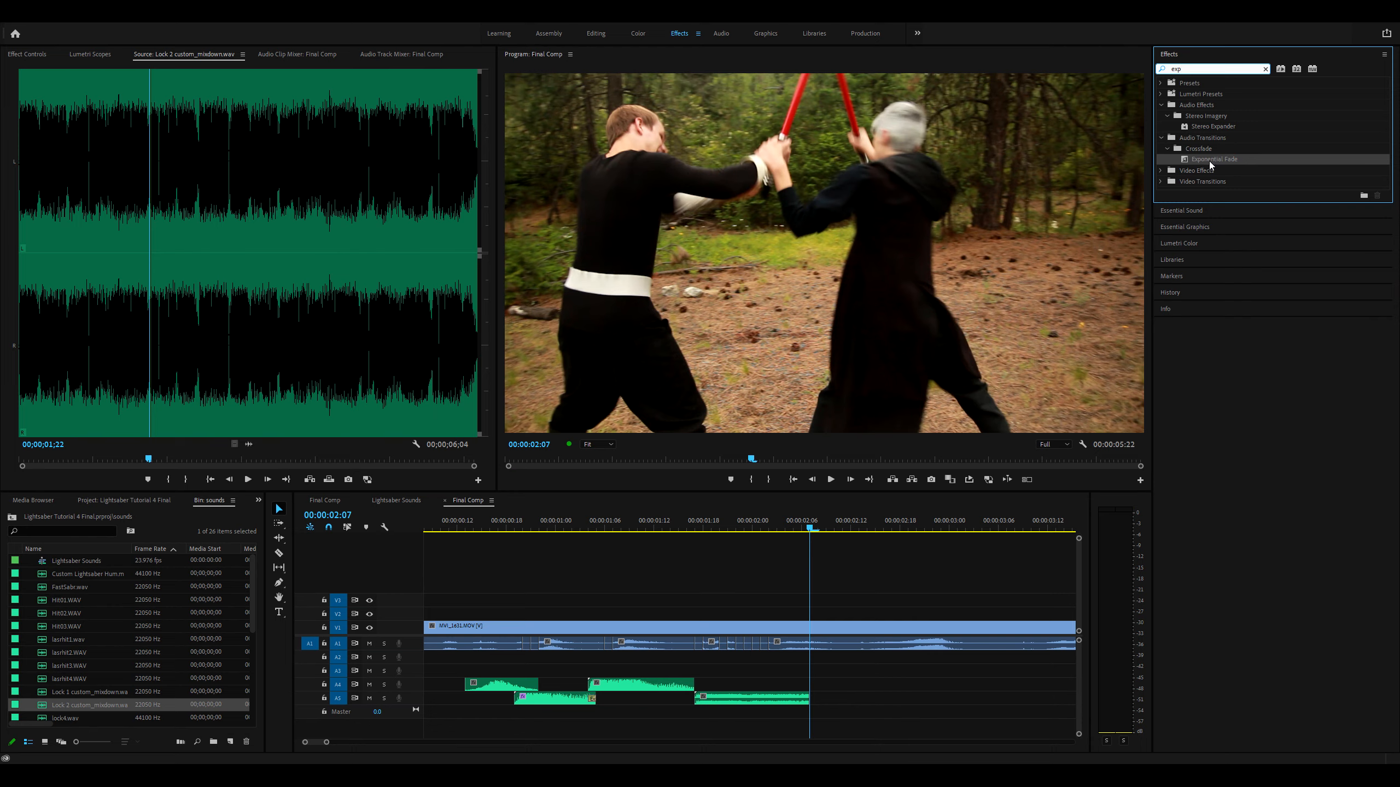
drag(1210, 160, 719, 702)
click(706, 701)
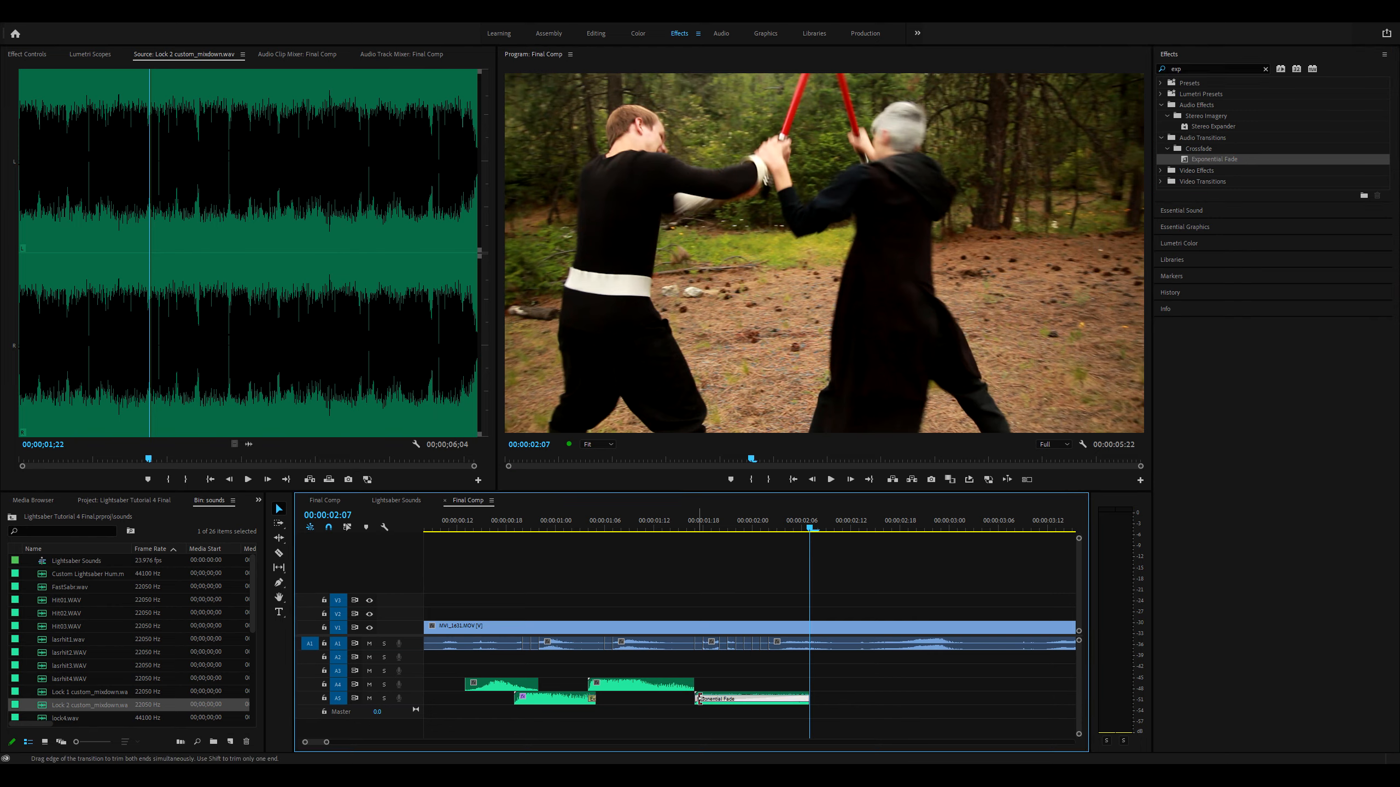
drag(804, 703, 804, 703)
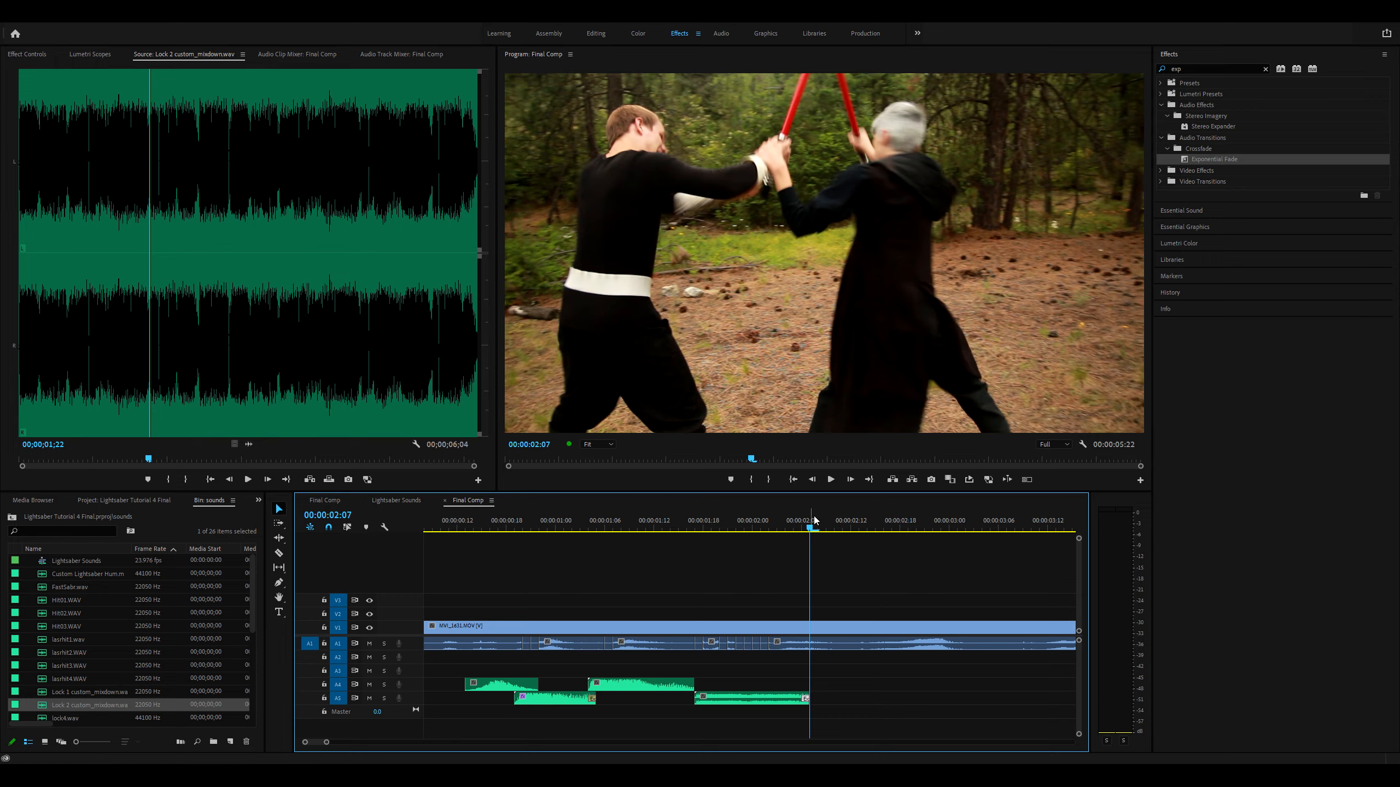
Step: Play back the faded lock sound with the preceding hit, and scrub to the next swing around 00:00:02:14
drag(812, 526, 633, 556)
key(space)
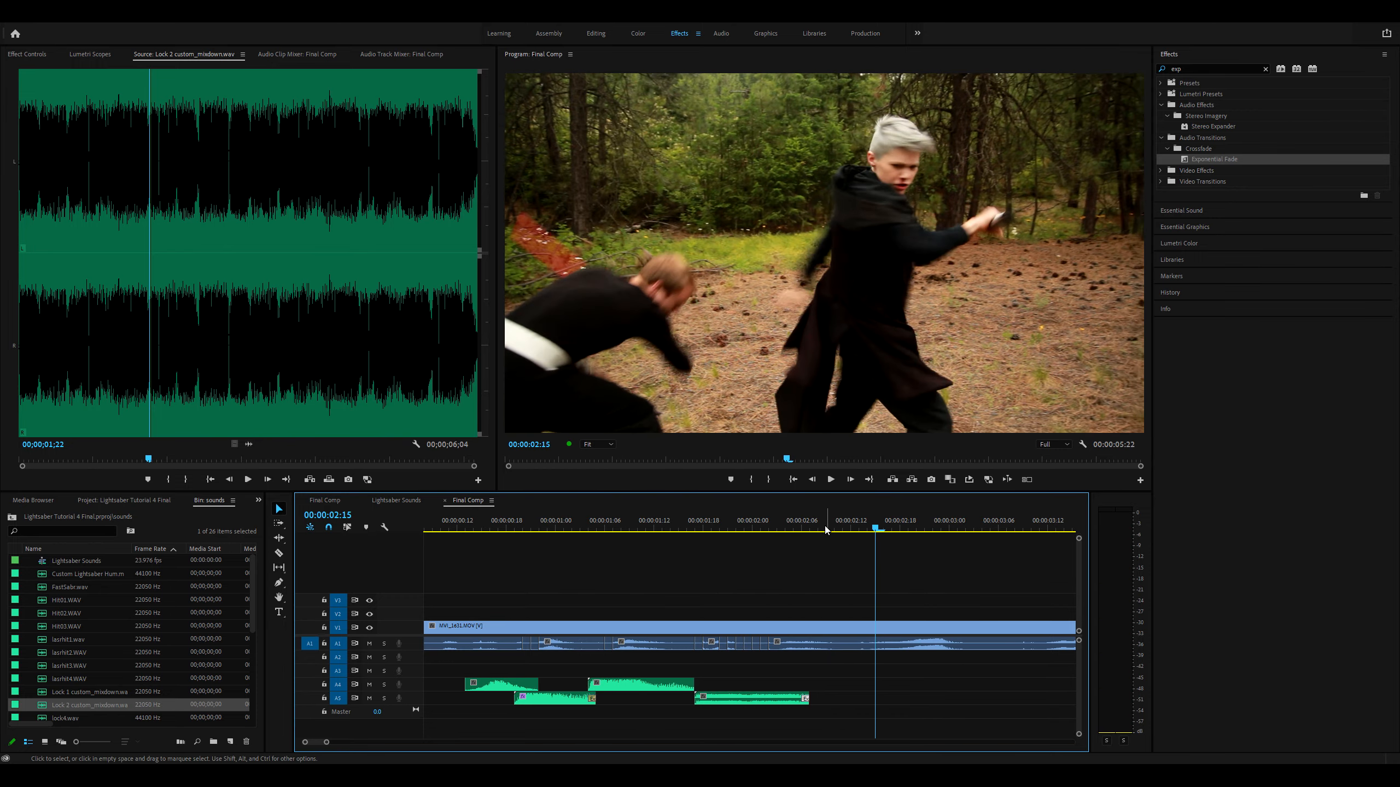
drag(825, 528, 873, 574)
key(space)
Step: Audition the first three ltsaberswing WAV files in the sounds bin, one after another
scroll(98, 653, down, 3)
scroll(98, 653, down, 4)
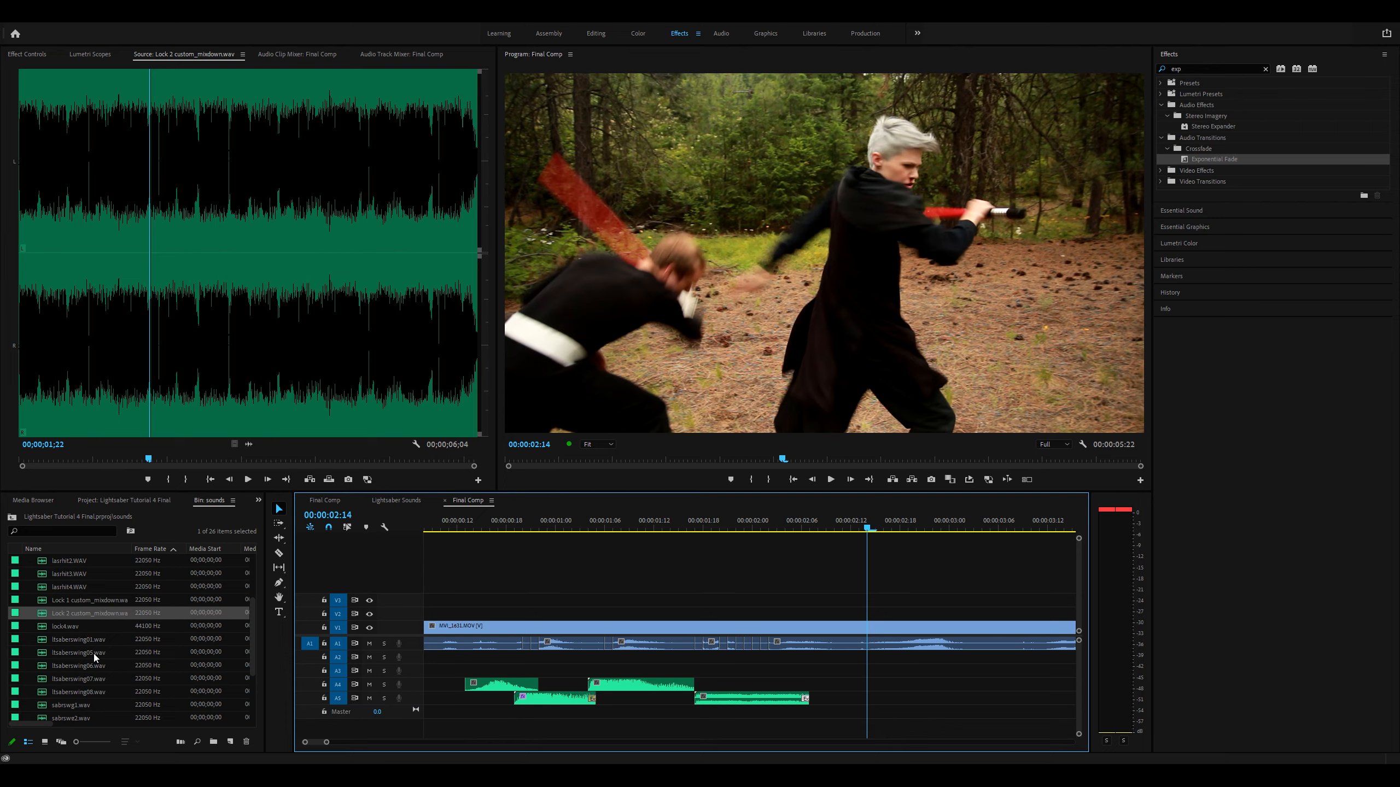
double_click(39, 639)
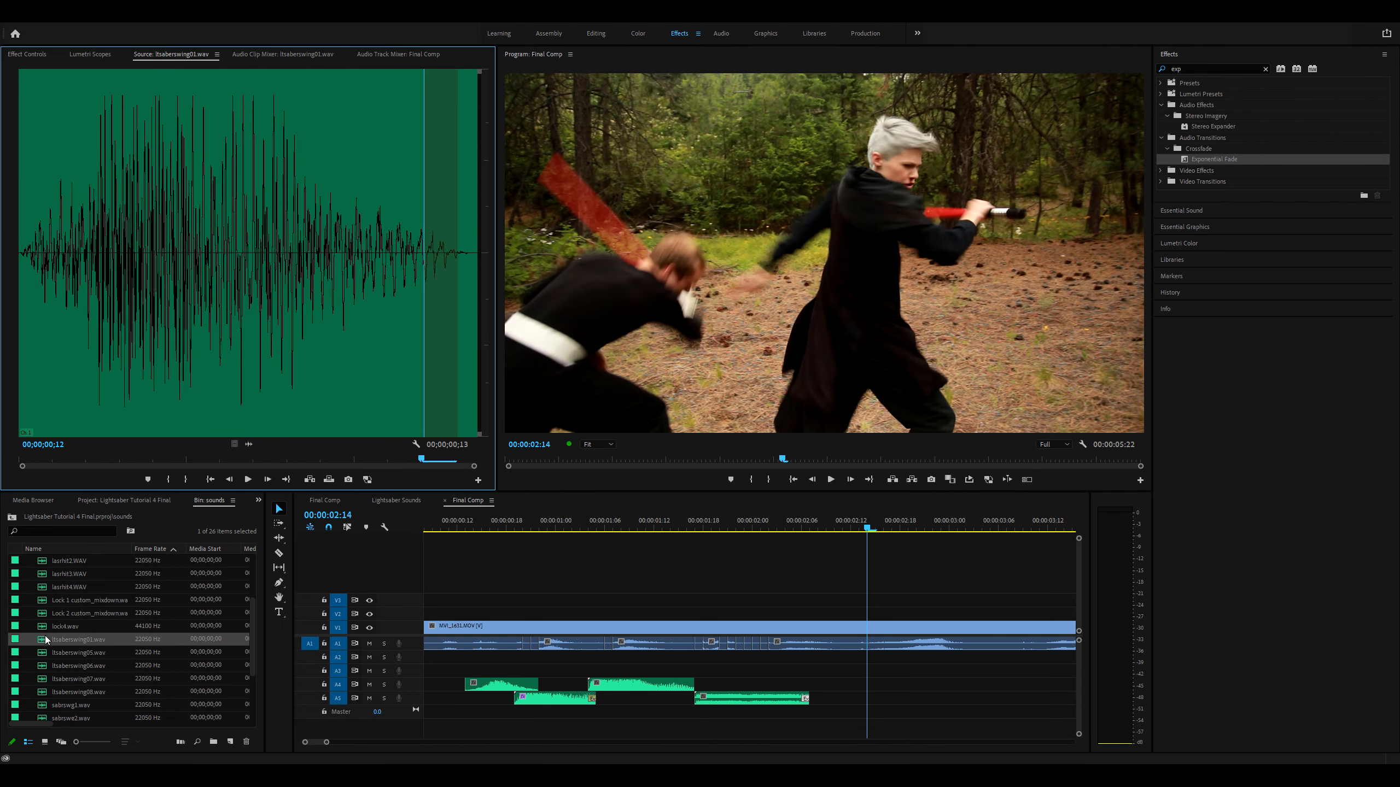
key(space)
double_click(41, 655)
key(space)
click(39, 665)
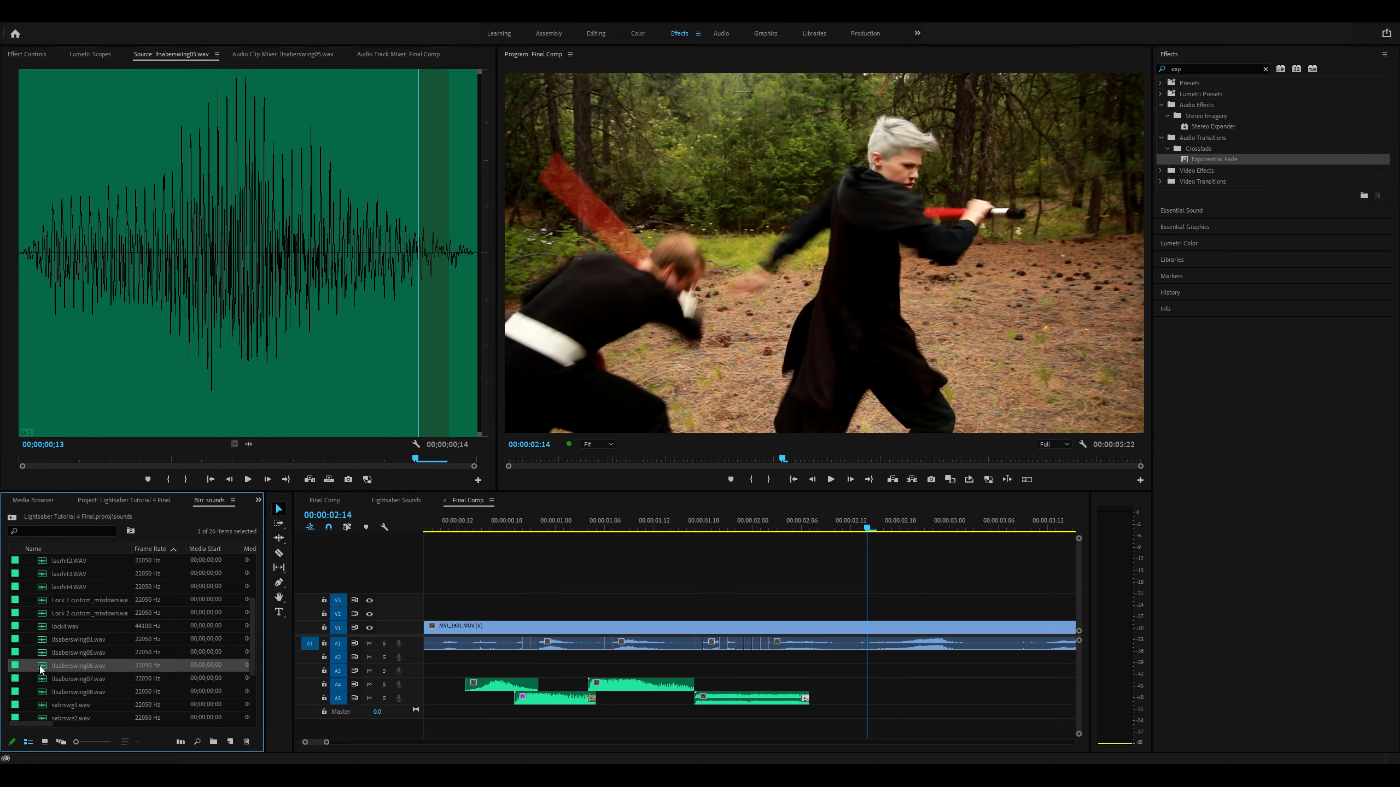
double_click(40, 665)
key(space)
Step: Fit the whole sequence in the timeline and play all the hit, lock and swing sounds from the start
click(694, 574)
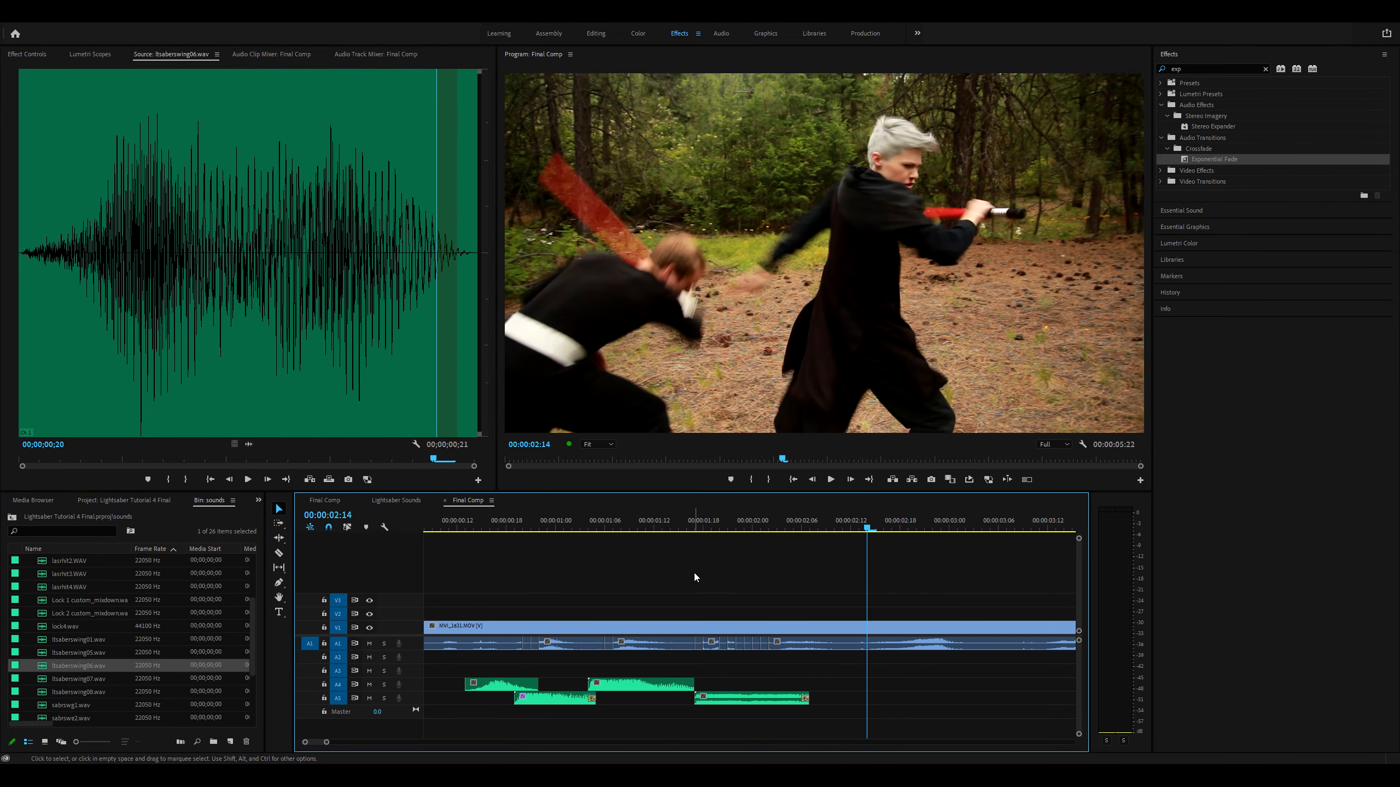
key(minus)
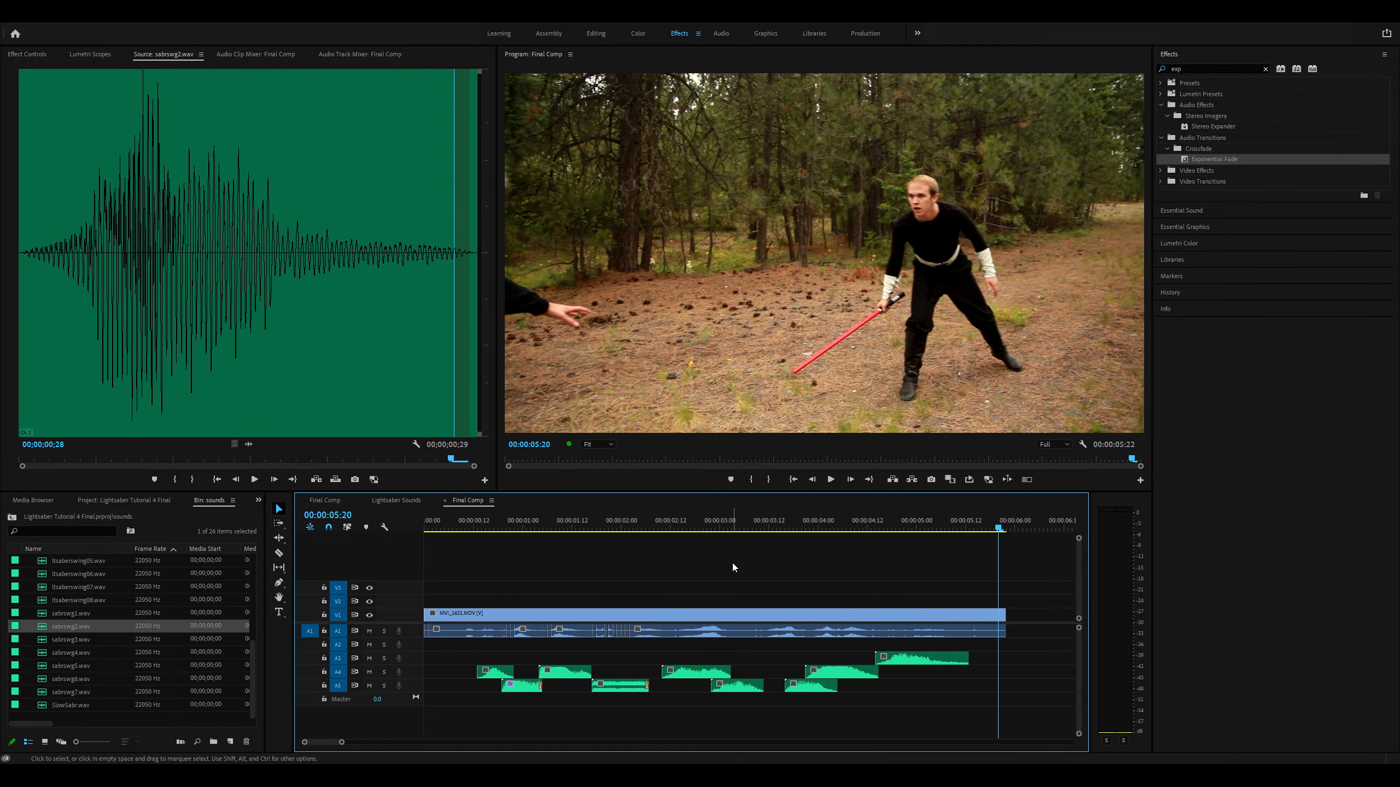
drag(870, 527, 384, 583)
key(space)
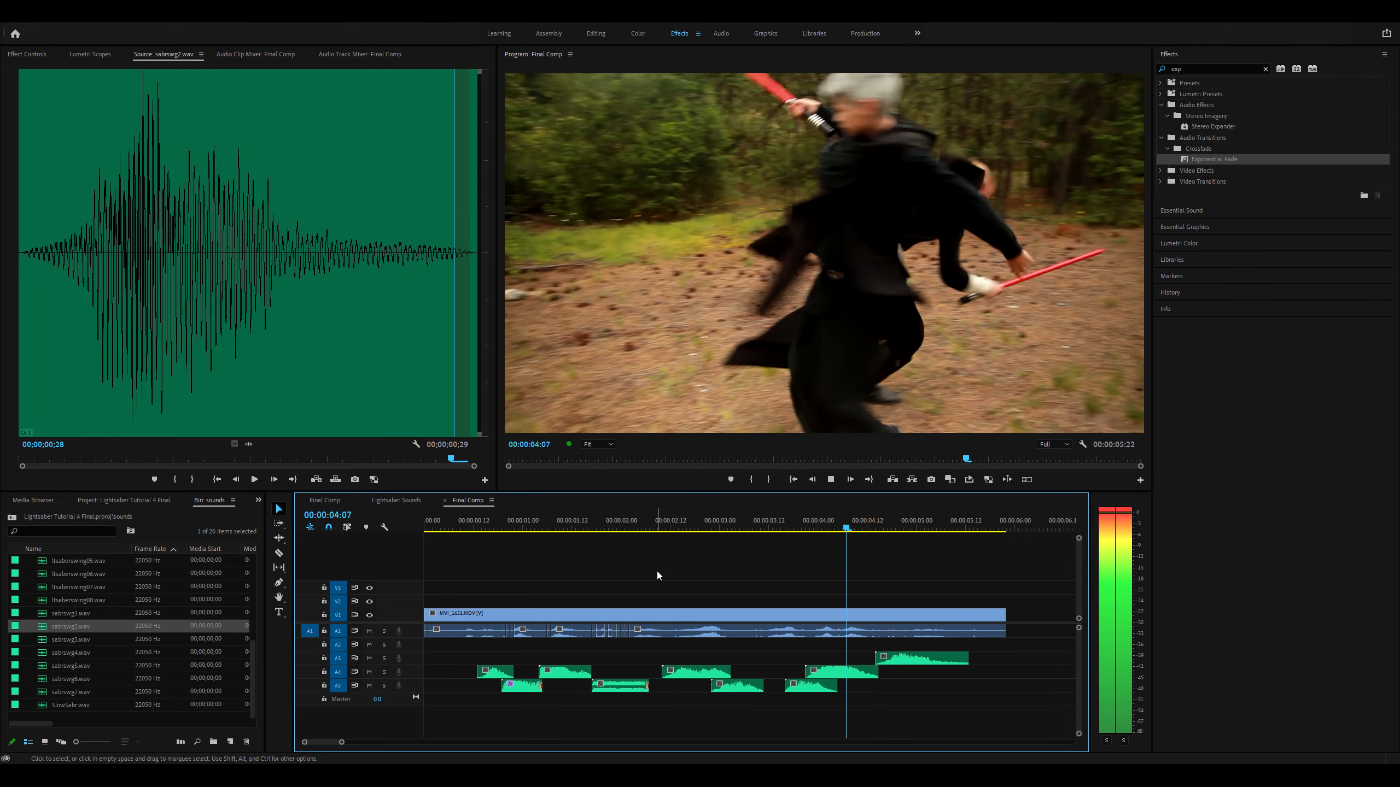
key(space)
Step: Clear the effects search, replay the sequence from its beginning, and return the playhead to 00:00:00:00
click(1263, 77)
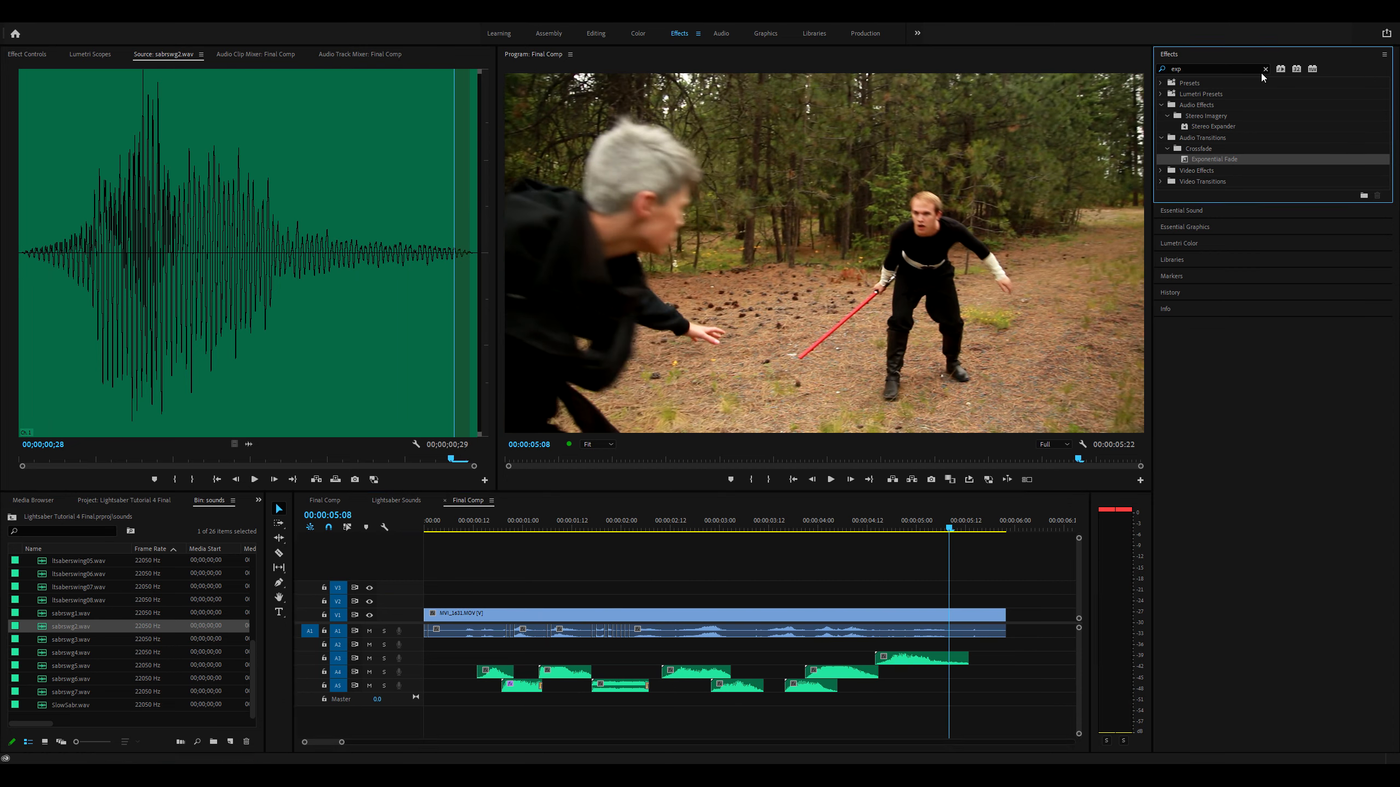
click(1264, 70)
drag(950, 529, 417, 561)
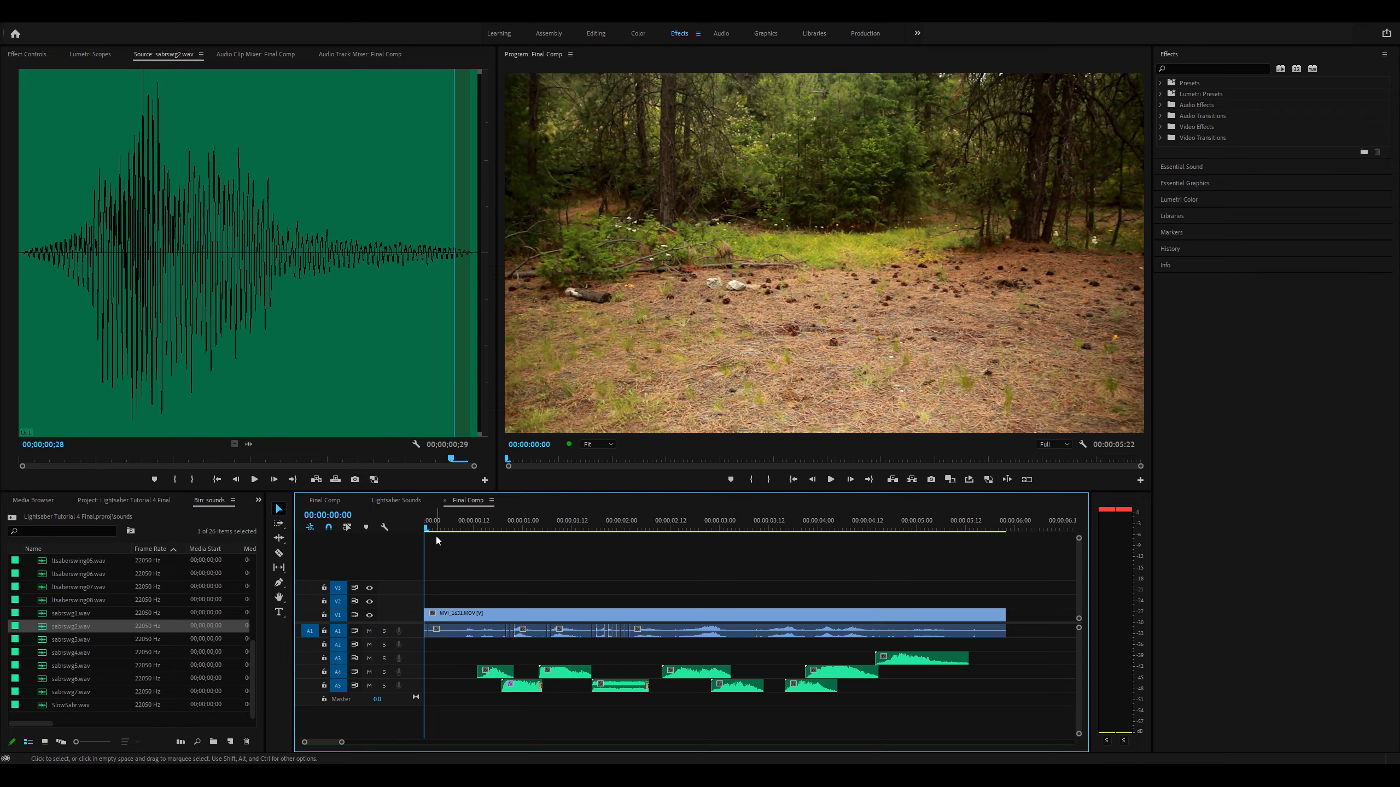
key(space)
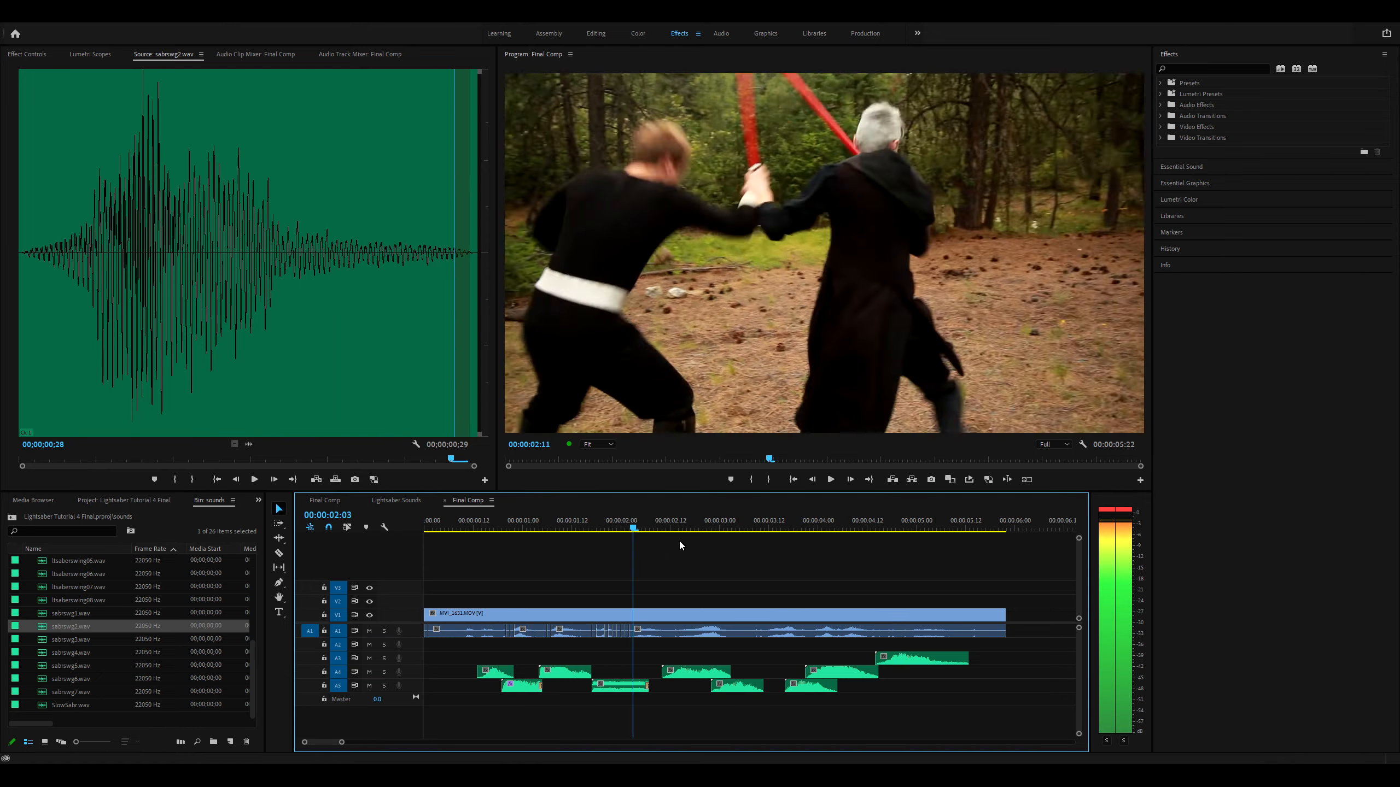
drag(681, 546, 409, 589)
Step: Audition Custom Lightsaber Hum.mp3 from the sounds bin and rewind it to its first frame
scroll(158, 608, up, 5)
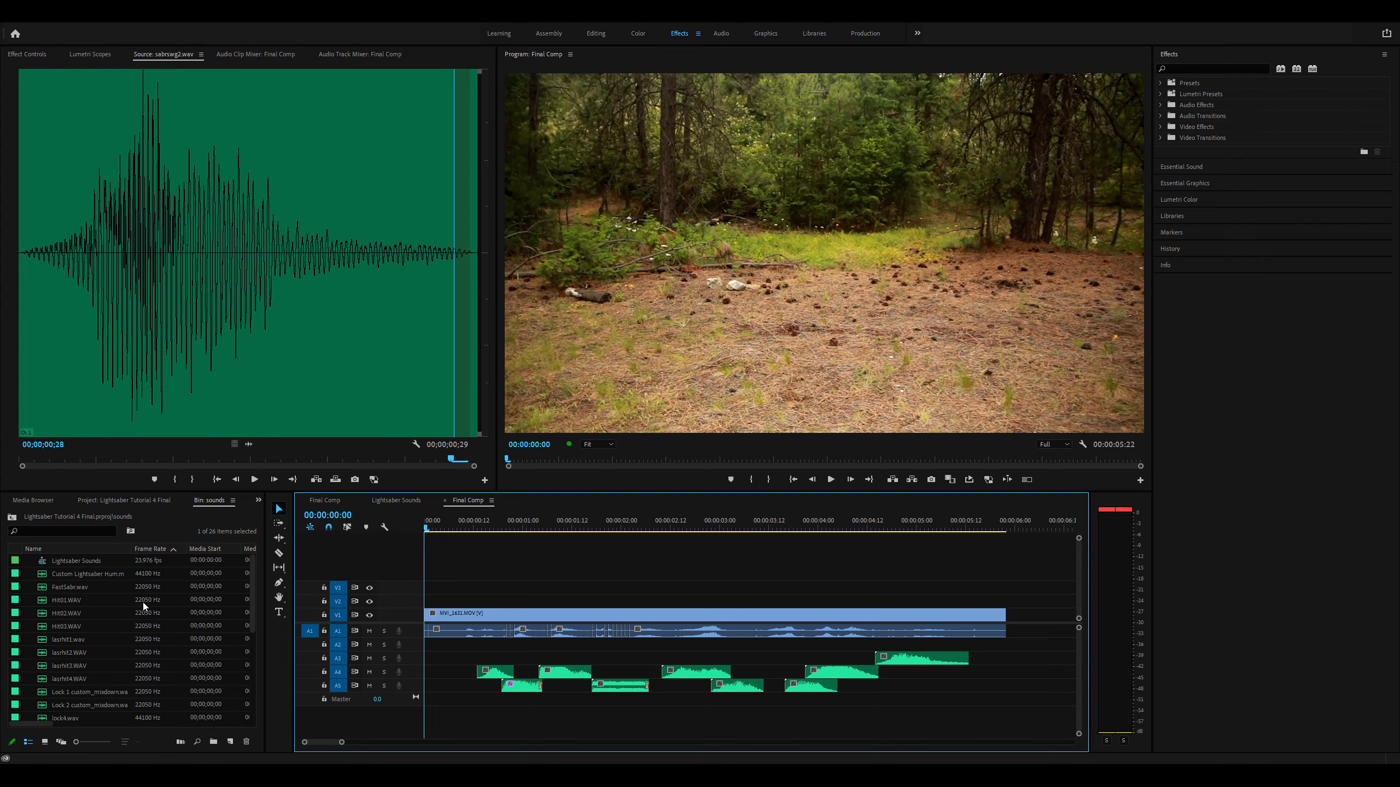
double_click(37, 574)
key(space)
key(space)
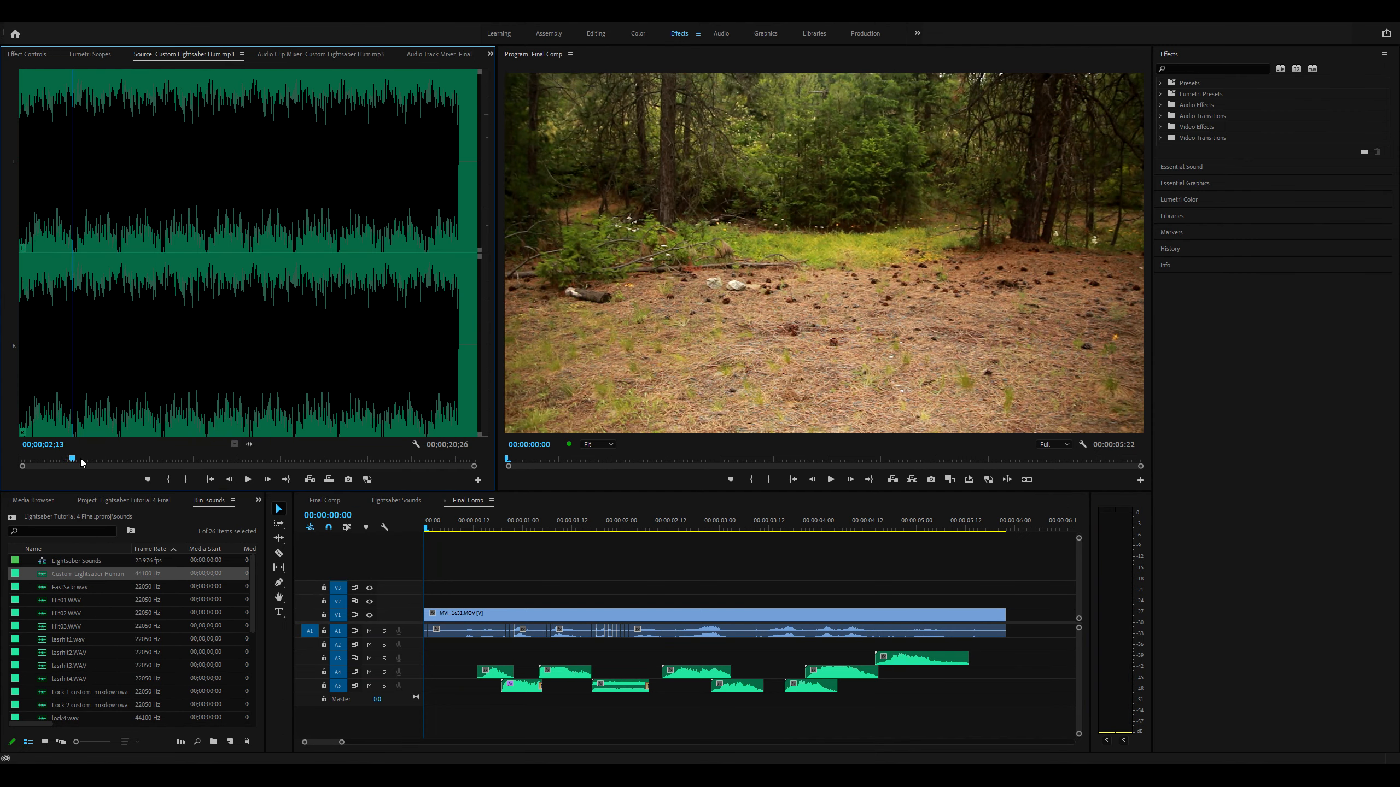
drag(74, 458, 20, 459)
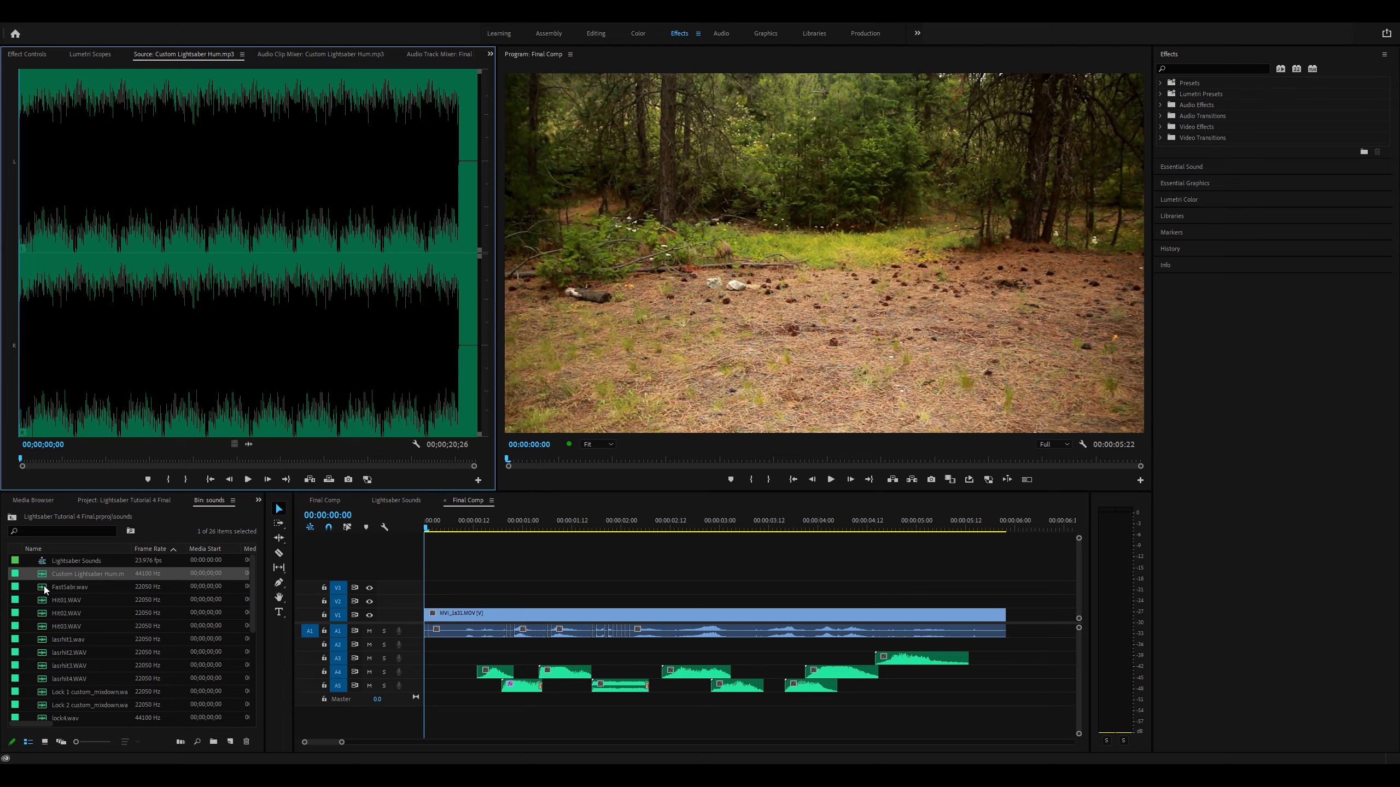
Step: Add Custom Lightsaber Hum.mp3 below the other audio tracks at the sequence start and trim its end to match the video clip
drag(45, 588, 424, 719)
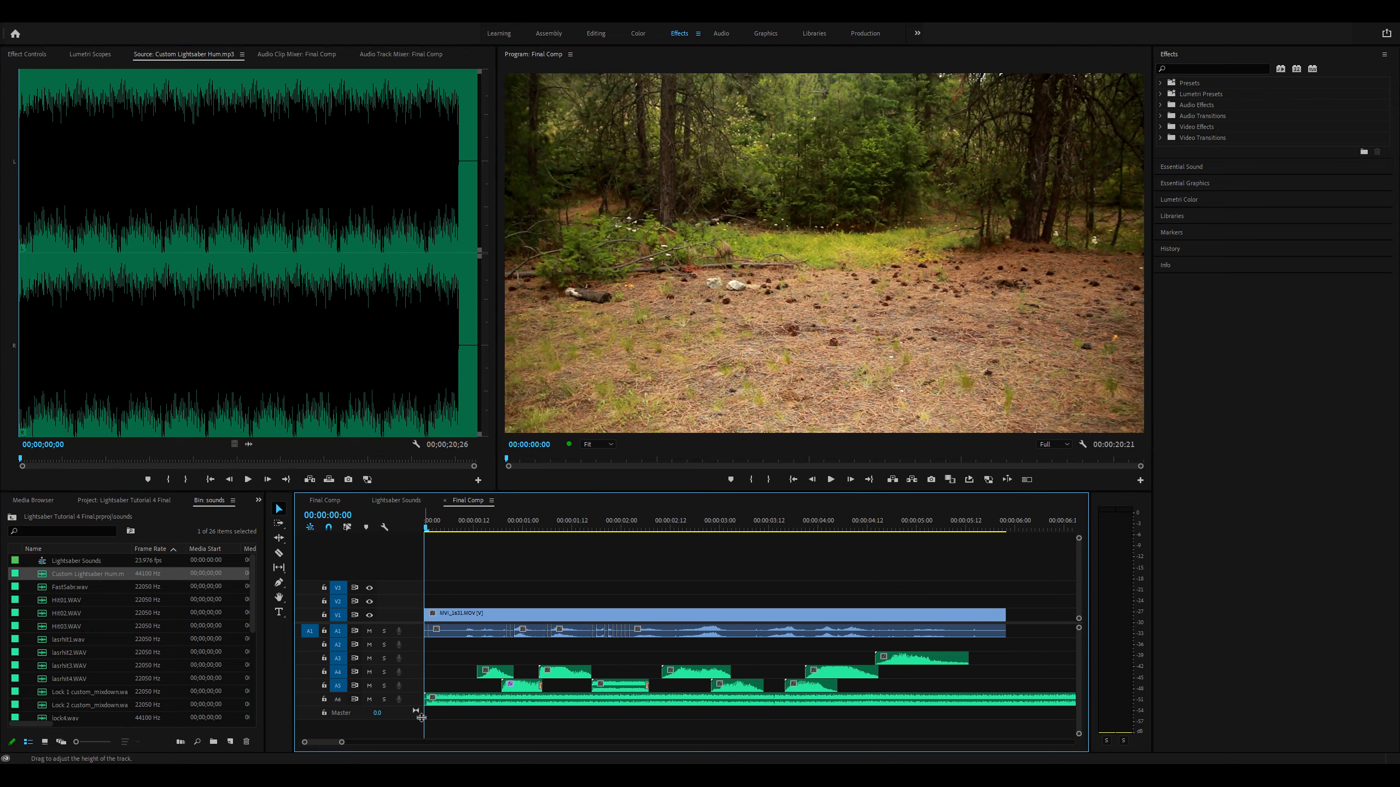
key(minus)
key(minus)
drag(936, 700, 602, 719)
key(equal)
key(equal)
Step: Put the full-length hum clip on track A7, leaving A6 free above it, and look through the sounds bin
click(340, 701)
click(337, 710)
scroll(123, 626, down, 4)
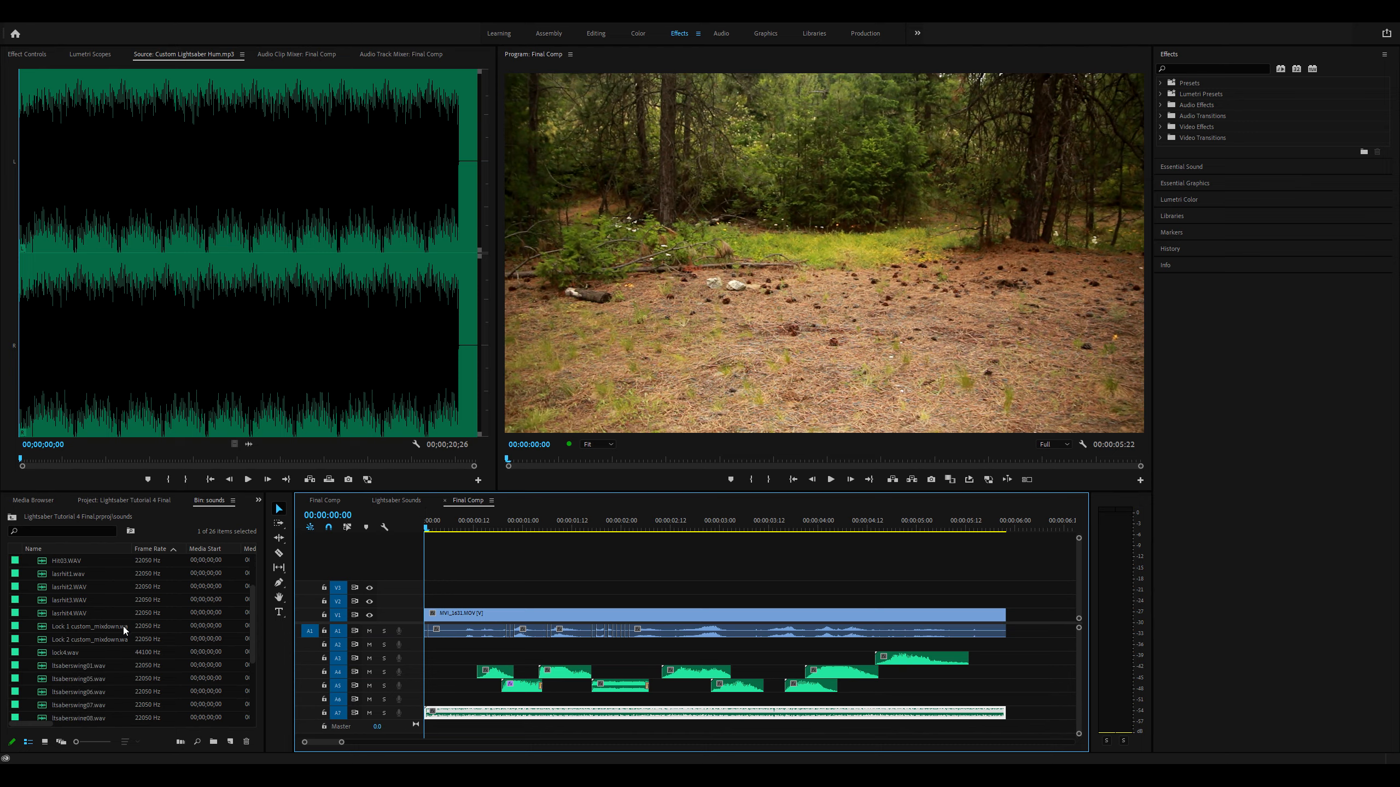
scroll(112, 639, up, 2)
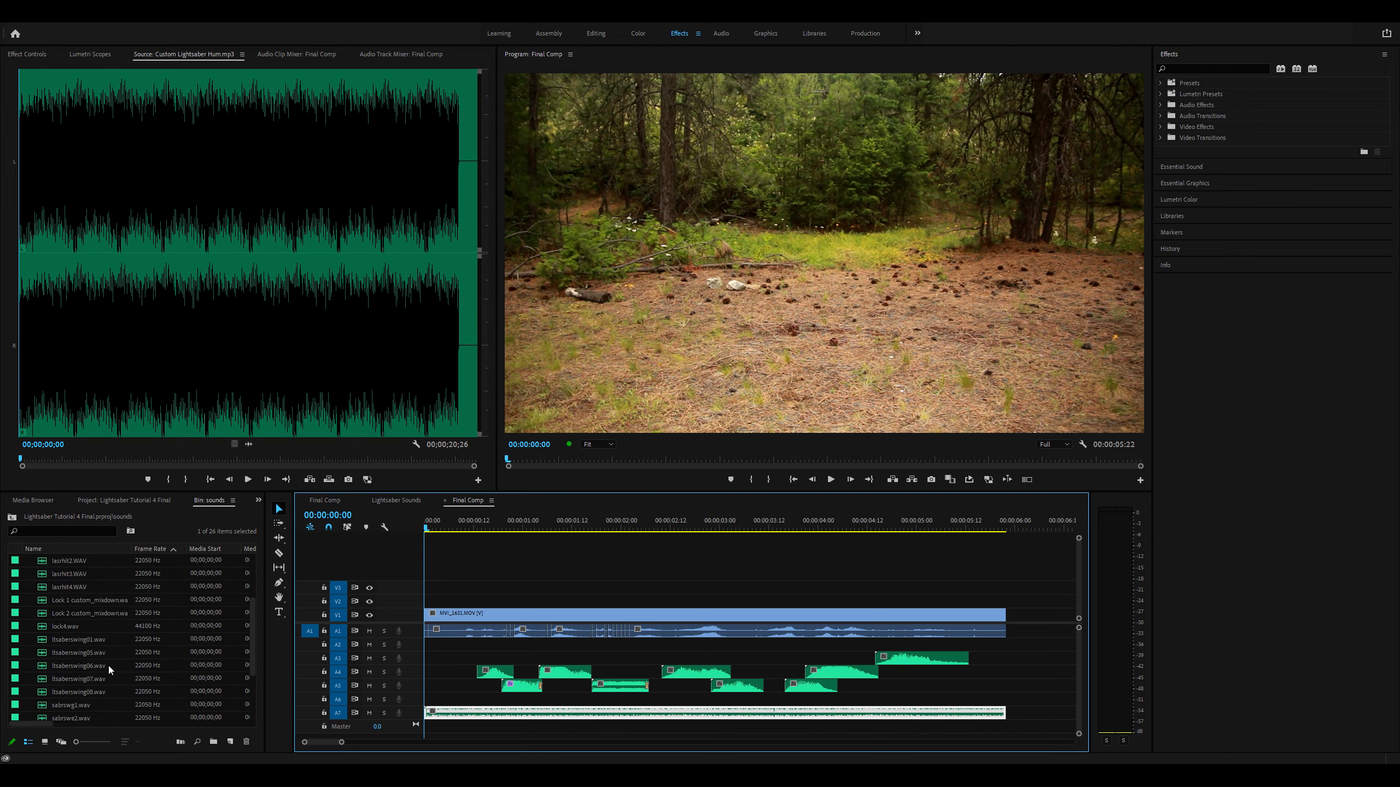
Step: Tag the Custom Lightsaber Hum.mp3 clip on track A7 as SFX in Essential Sound
scroll(142, 669, up, 3)
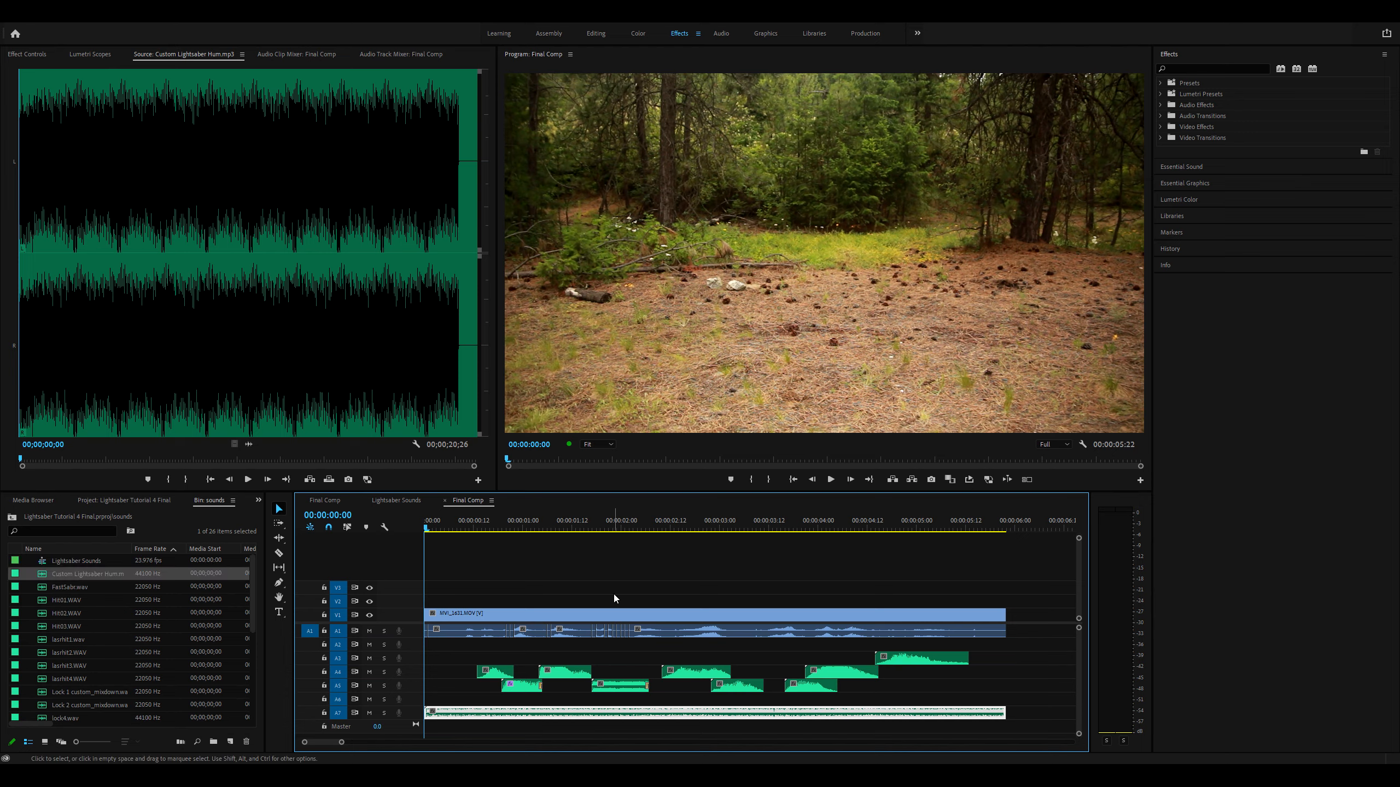
click(599, 580)
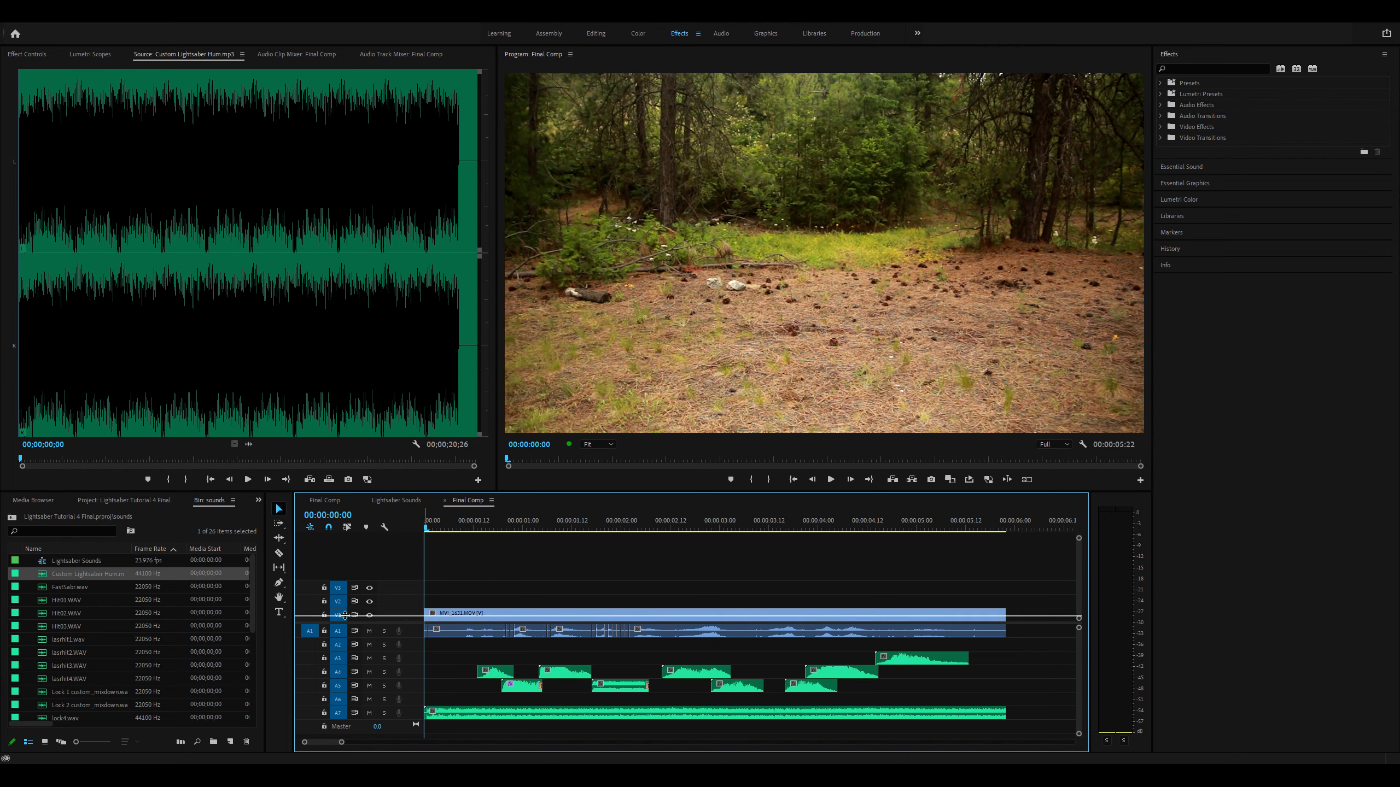
drag(345, 615, 345, 608)
click(465, 705)
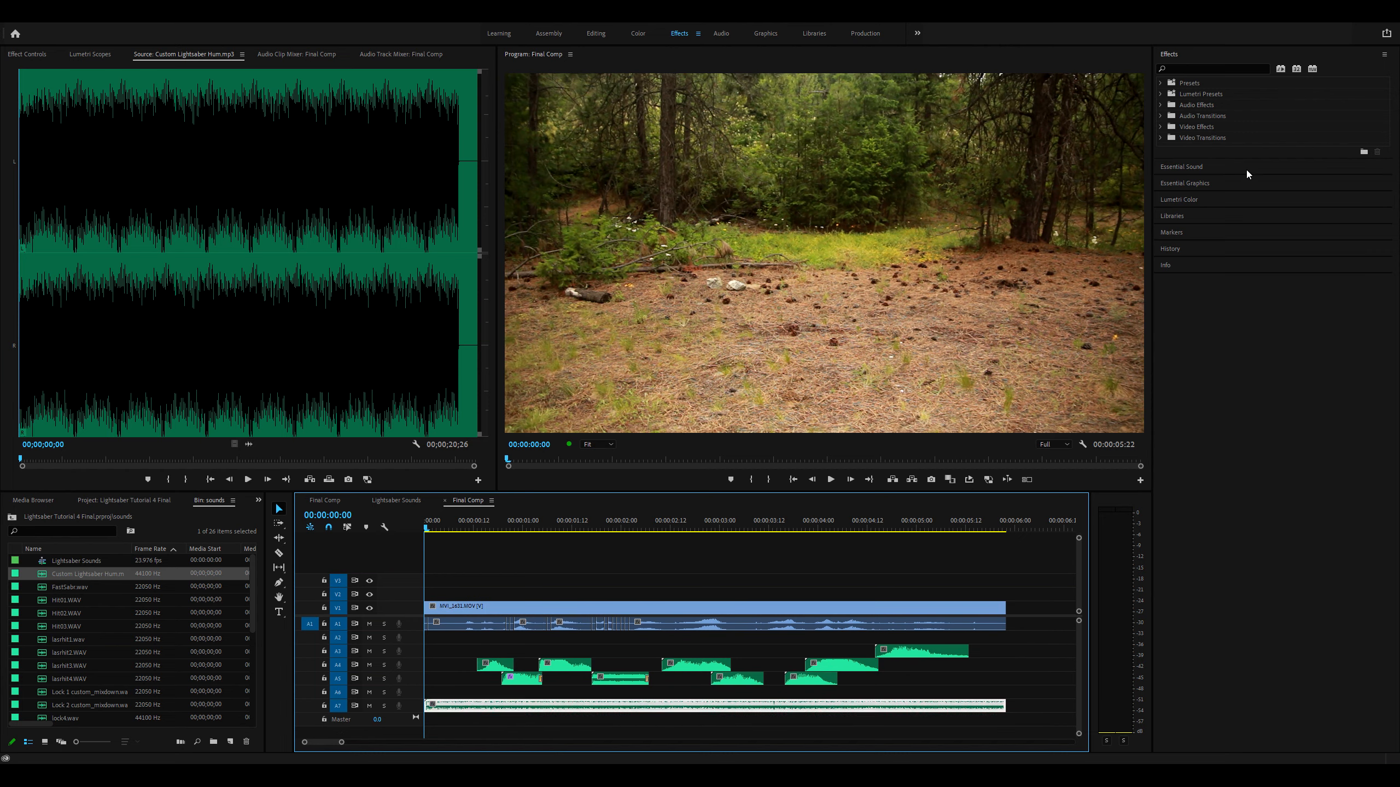
click(1188, 172)
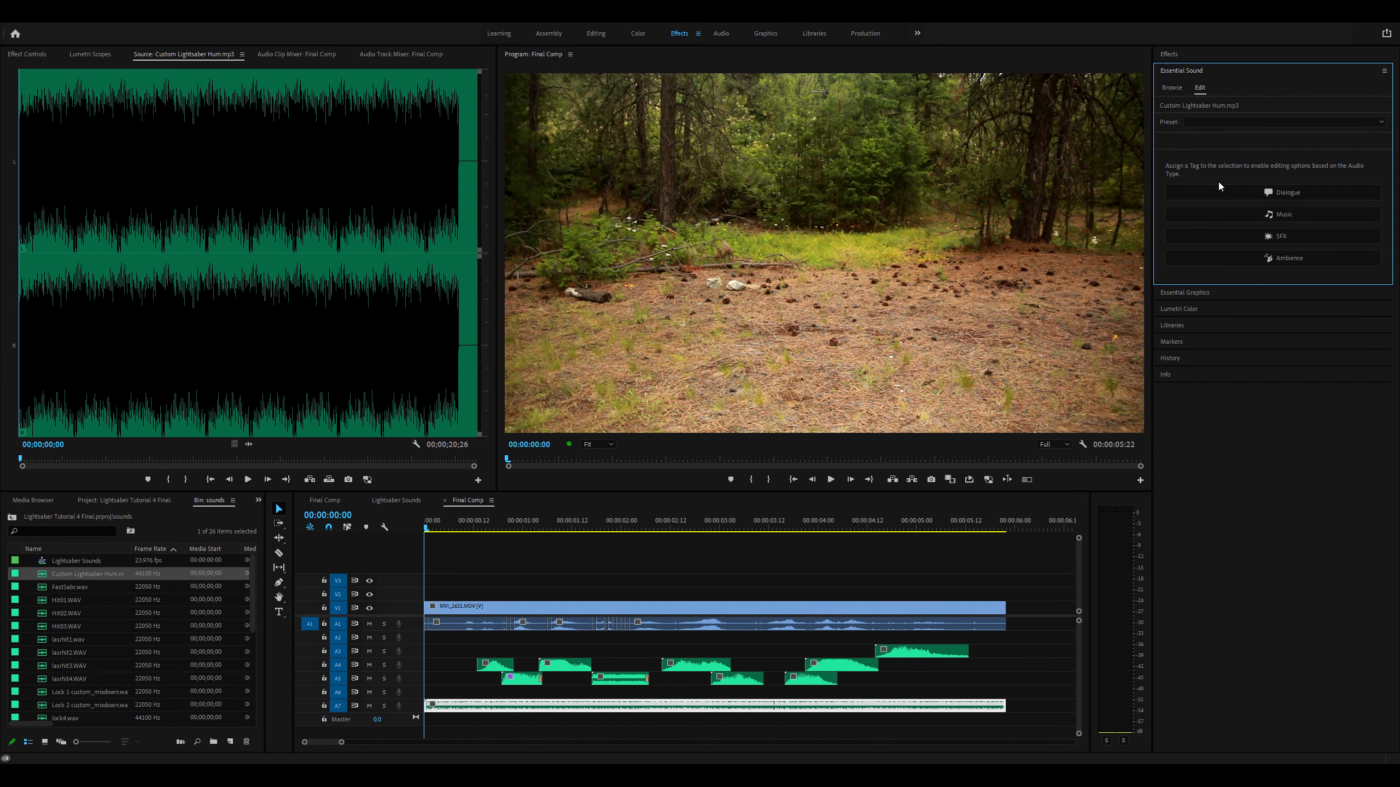
click(1247, 233)
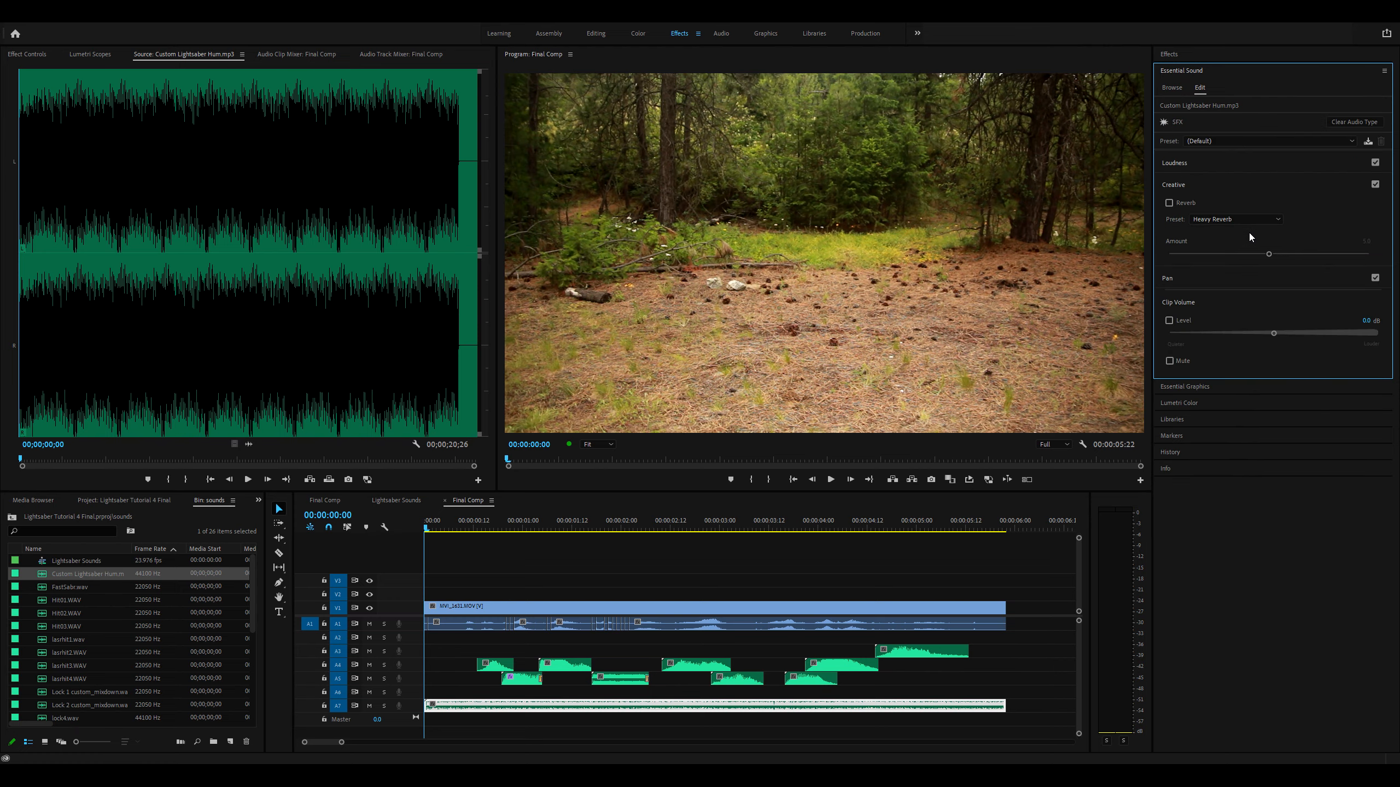
Step: Lower the hum clip's volume level to -23.0 dB and play the sequence from its beginning
click(1368, 321)
key(space)
click(671, 551)
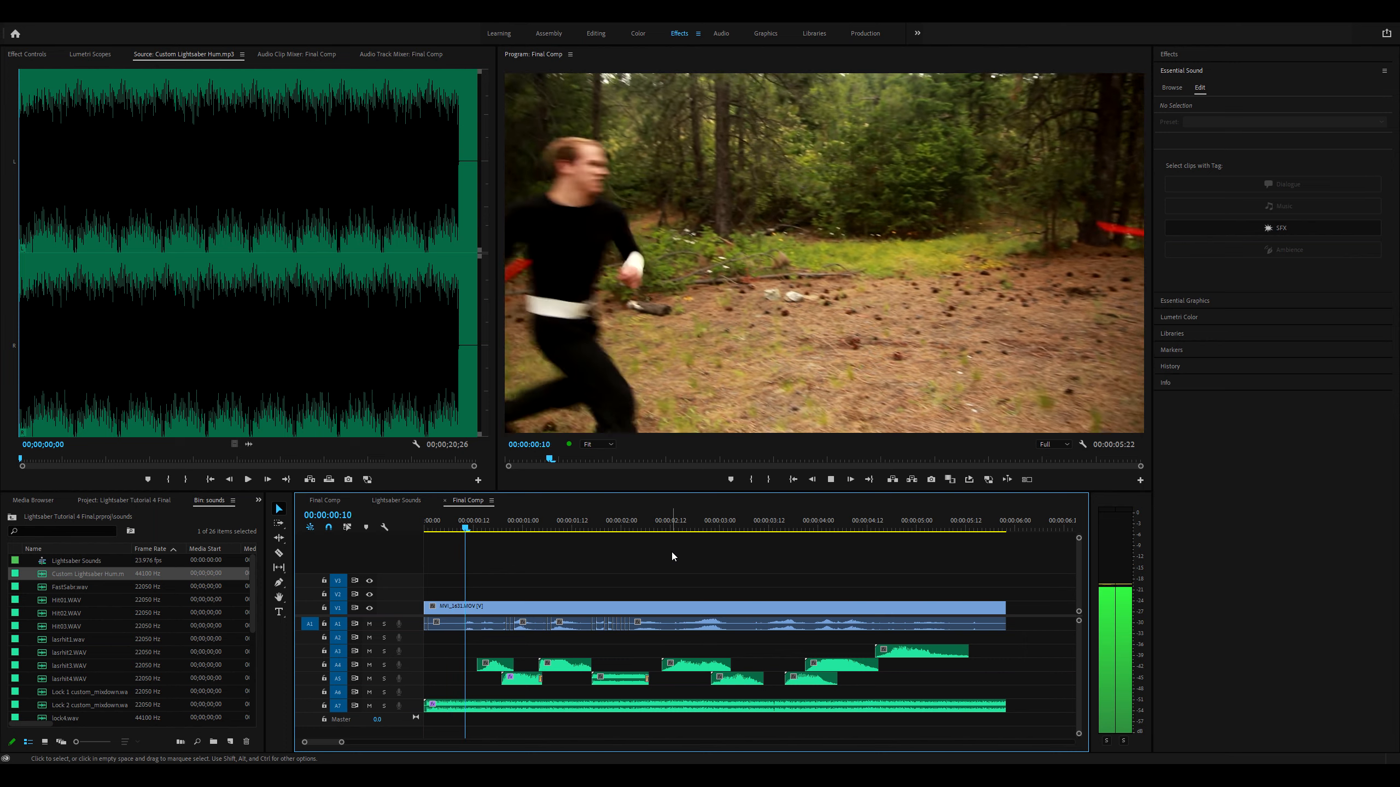
click(815, 707)
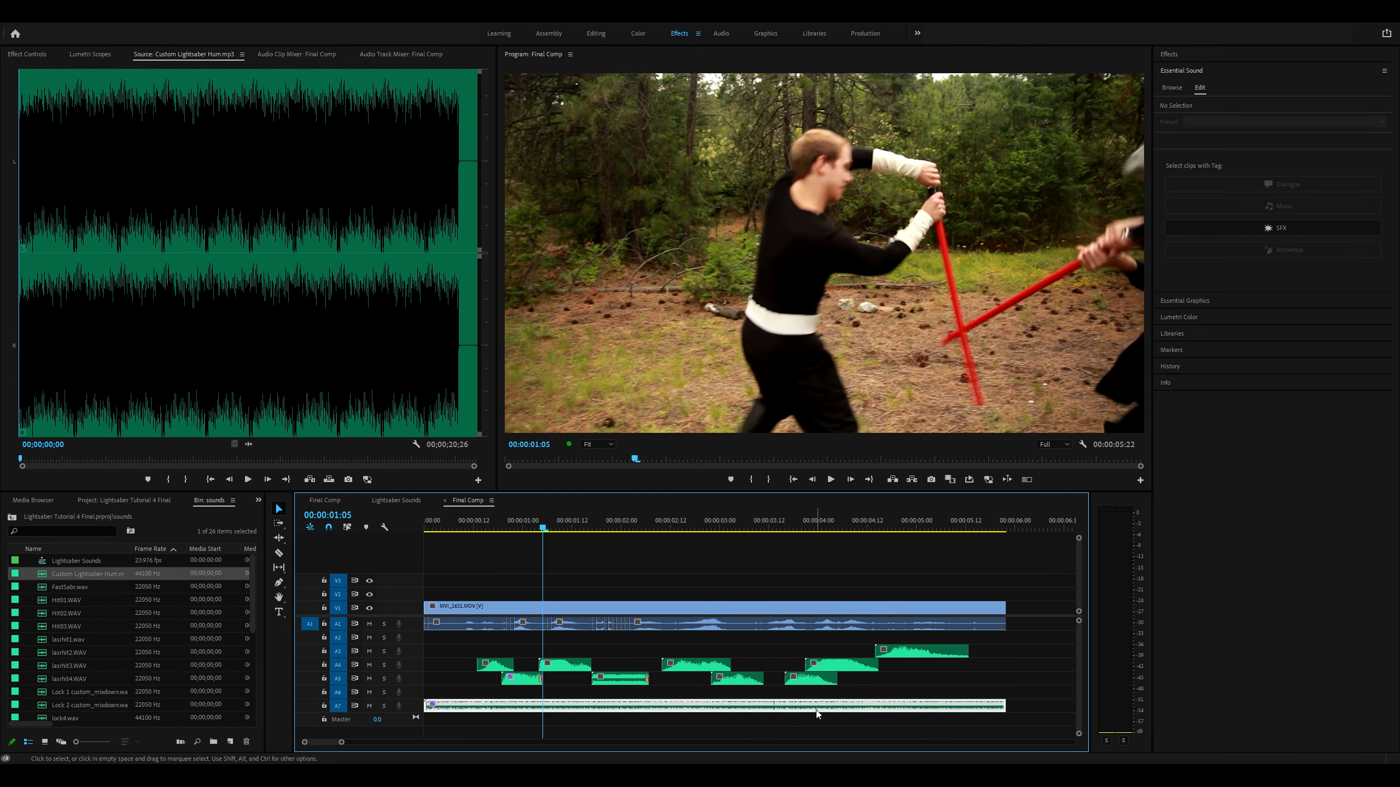
click(1368, 323)
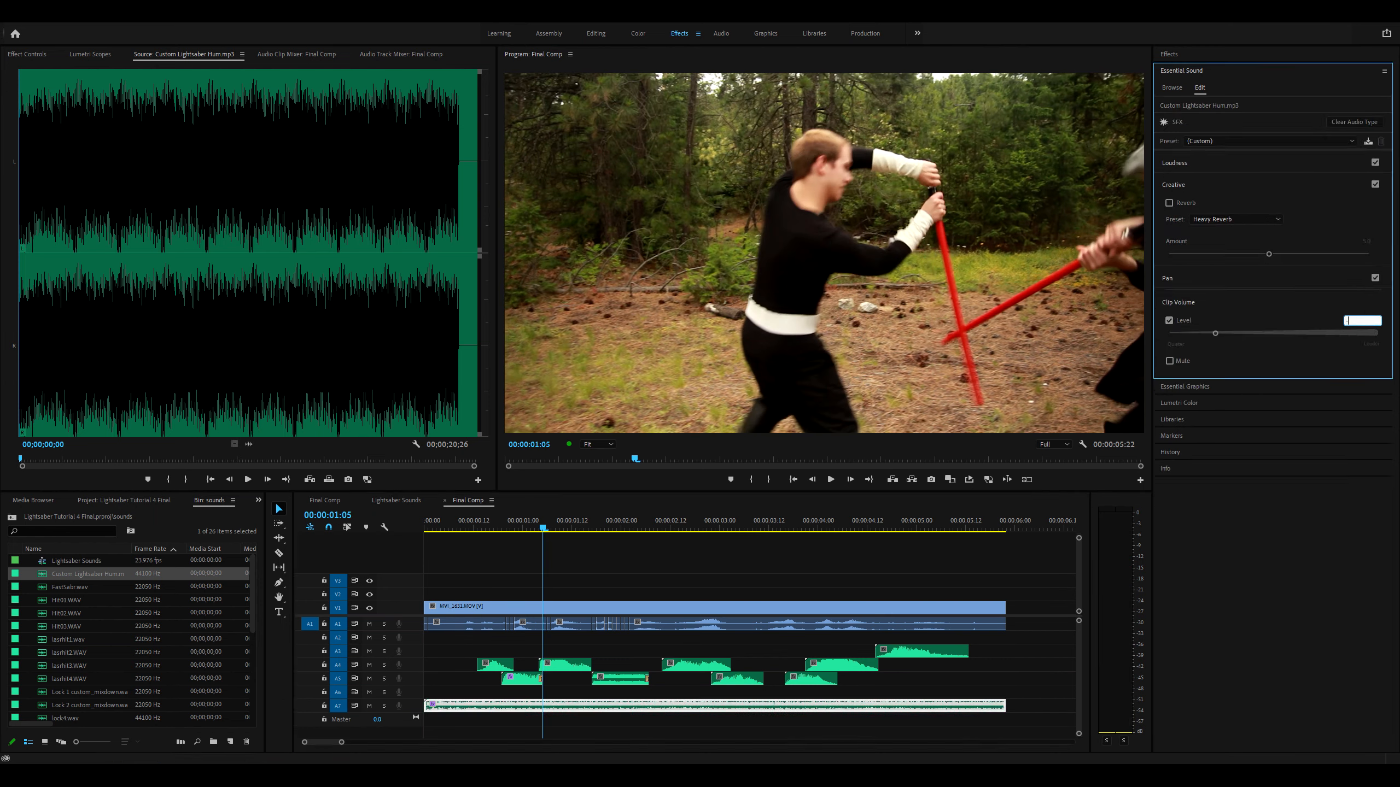
drag(544, 527, 323, 540)
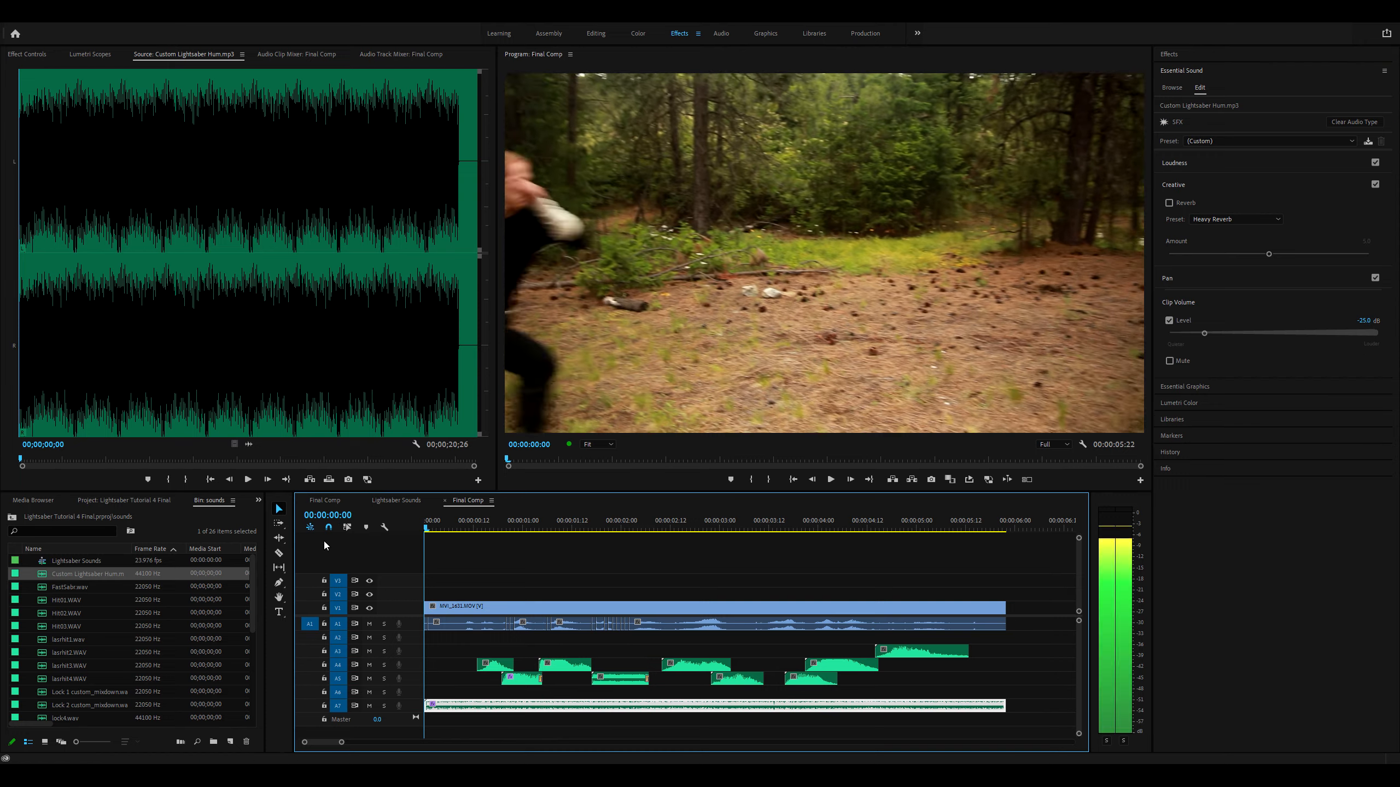
key(space)
click(537, 557)
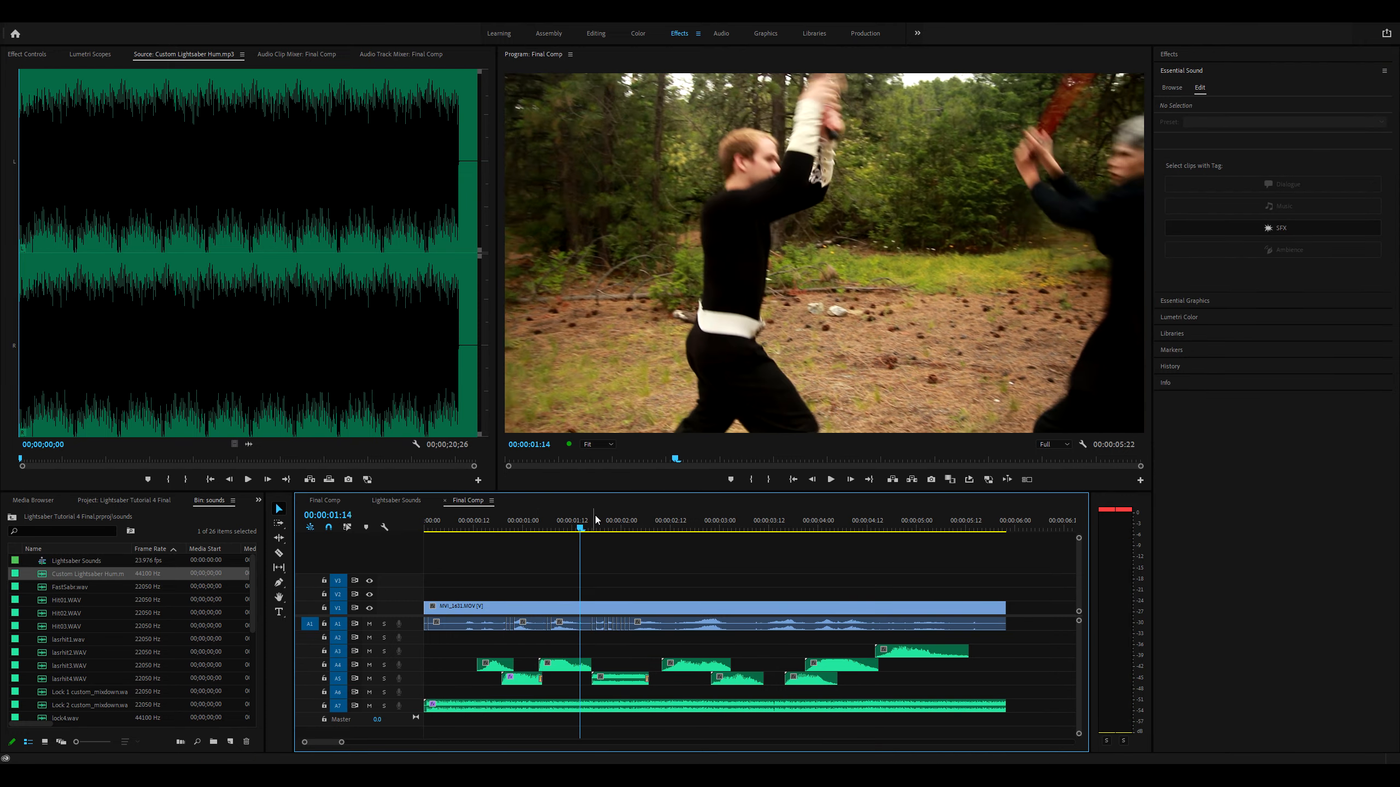
Step: Scrub through the first swing and hit, checking the FastSabr.wav and Hit01.WAV clips against the picture
drag(592, 525, 520, 542)
click(494, 665)
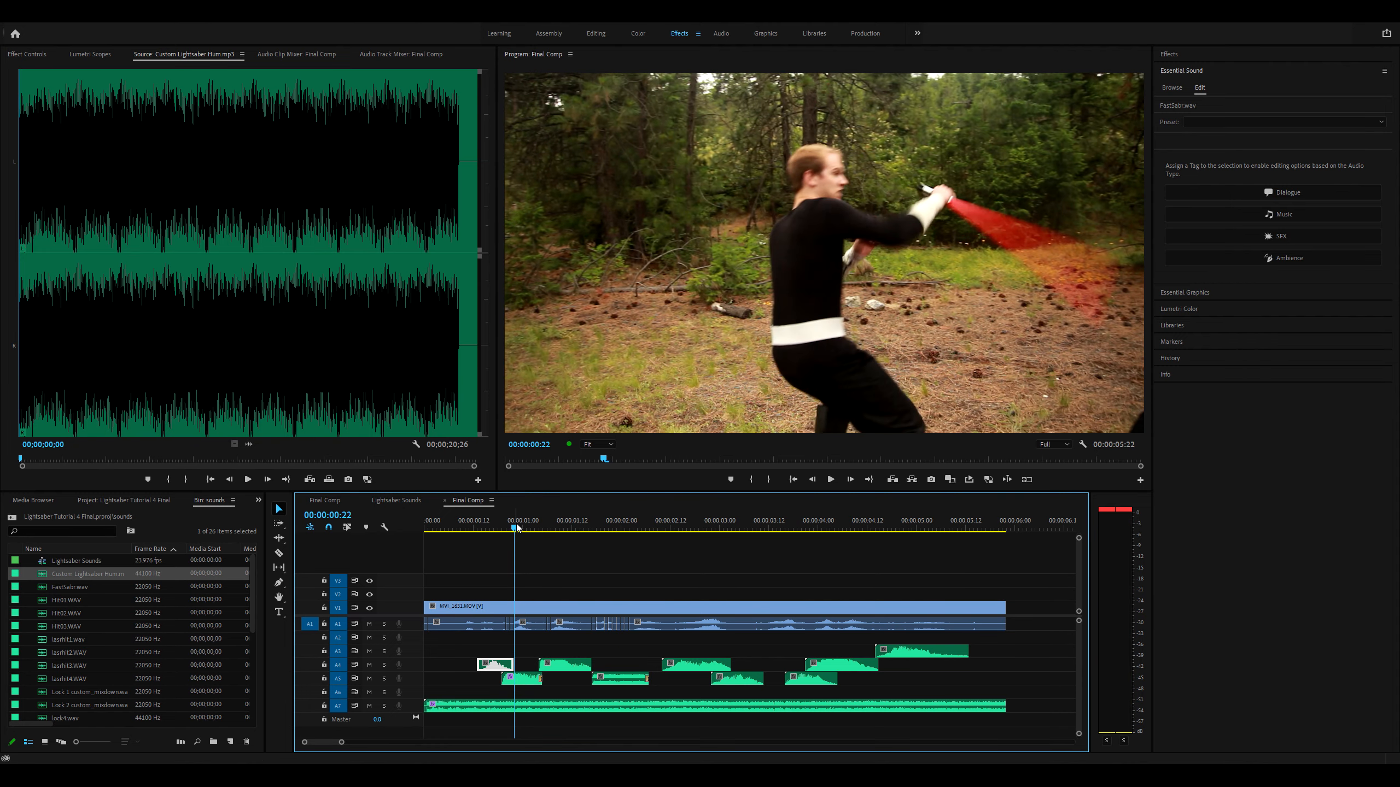
click(479, 531)
mouse_move(480, 533)
mouse_down()
mouse_move(554, 536)
mouse_move(489, 533)
mouse_up()
click(517, 680)
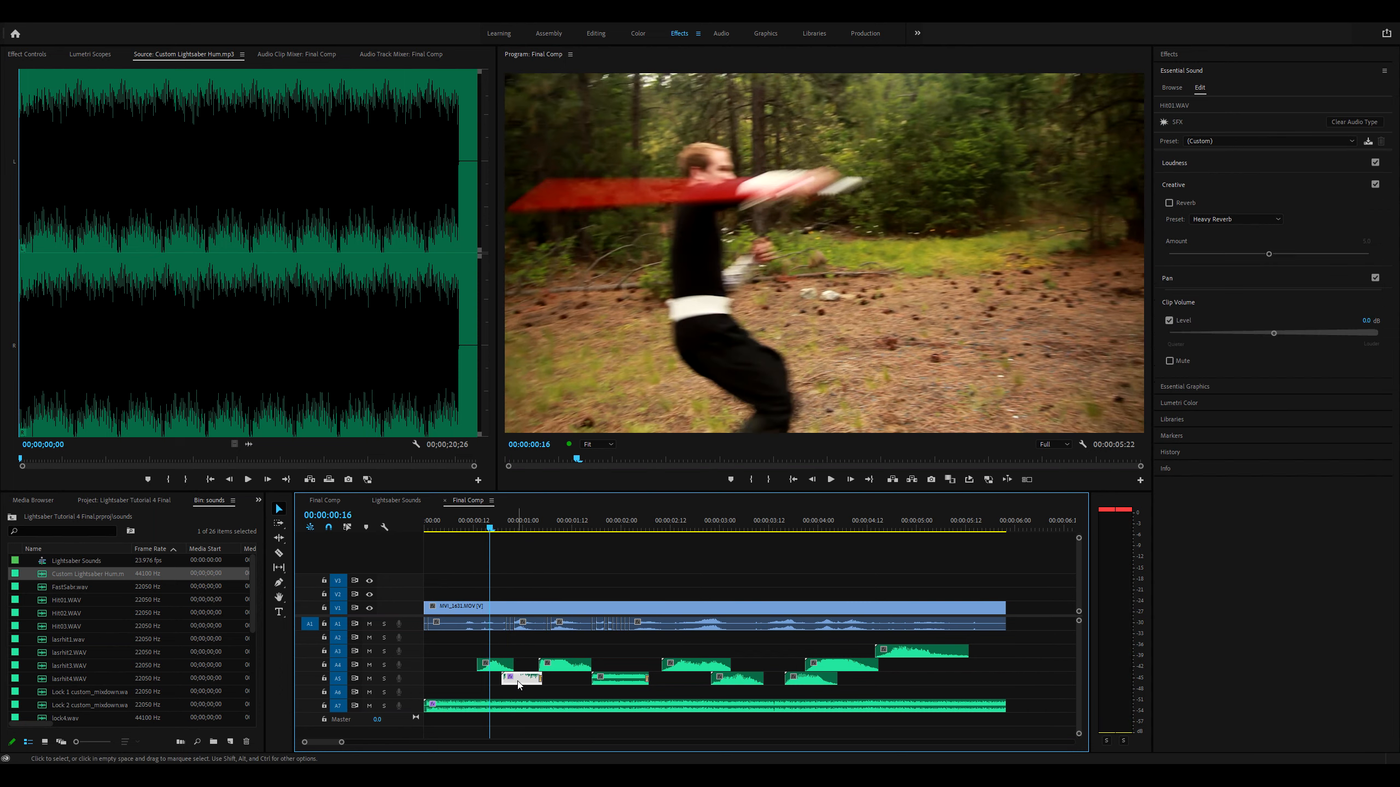
click(457, 643)
Step: Show the Audio Track Mixer for Final Comp, audition track A1 in solo from the start, and turn its solo off
click(417, 53)
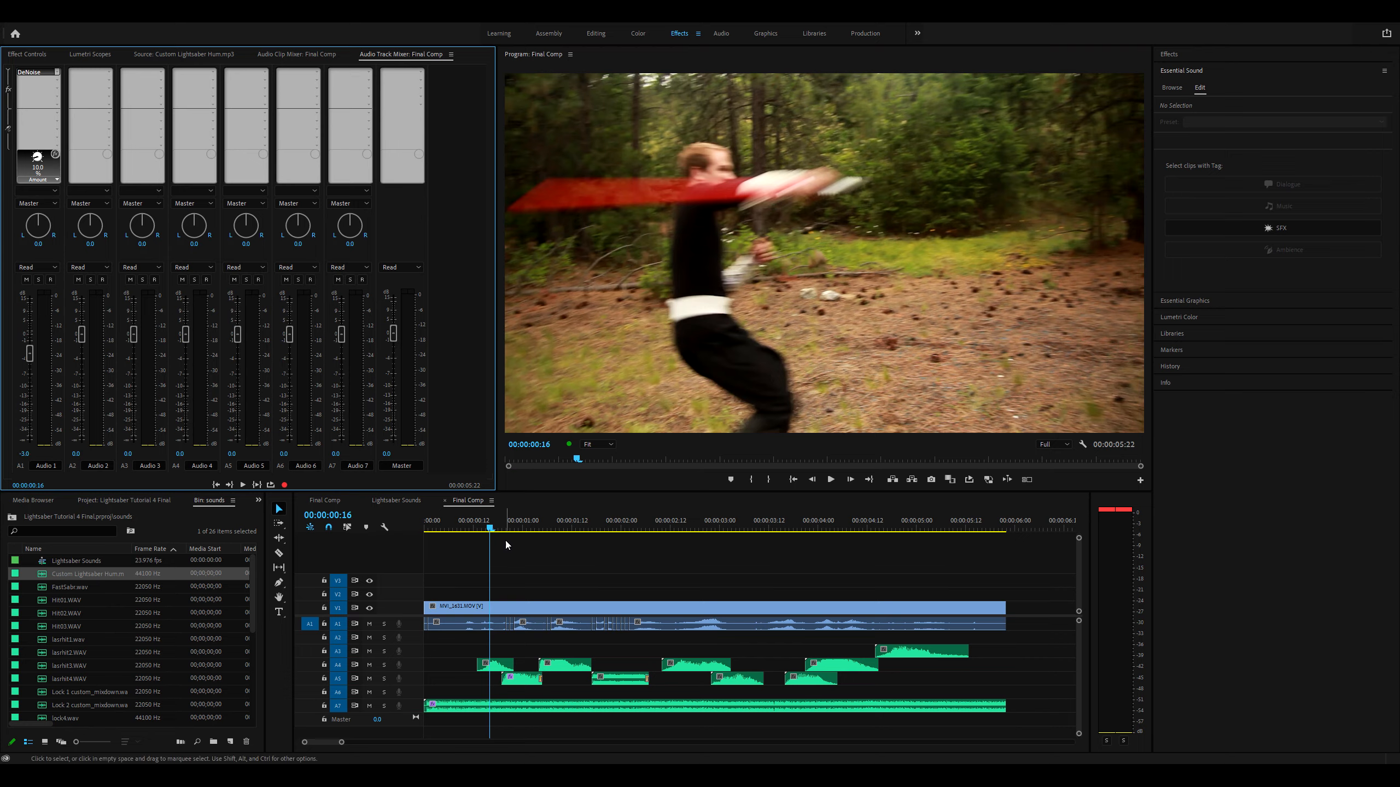
drag(489, 527, 419, 528)
click(384, 624)
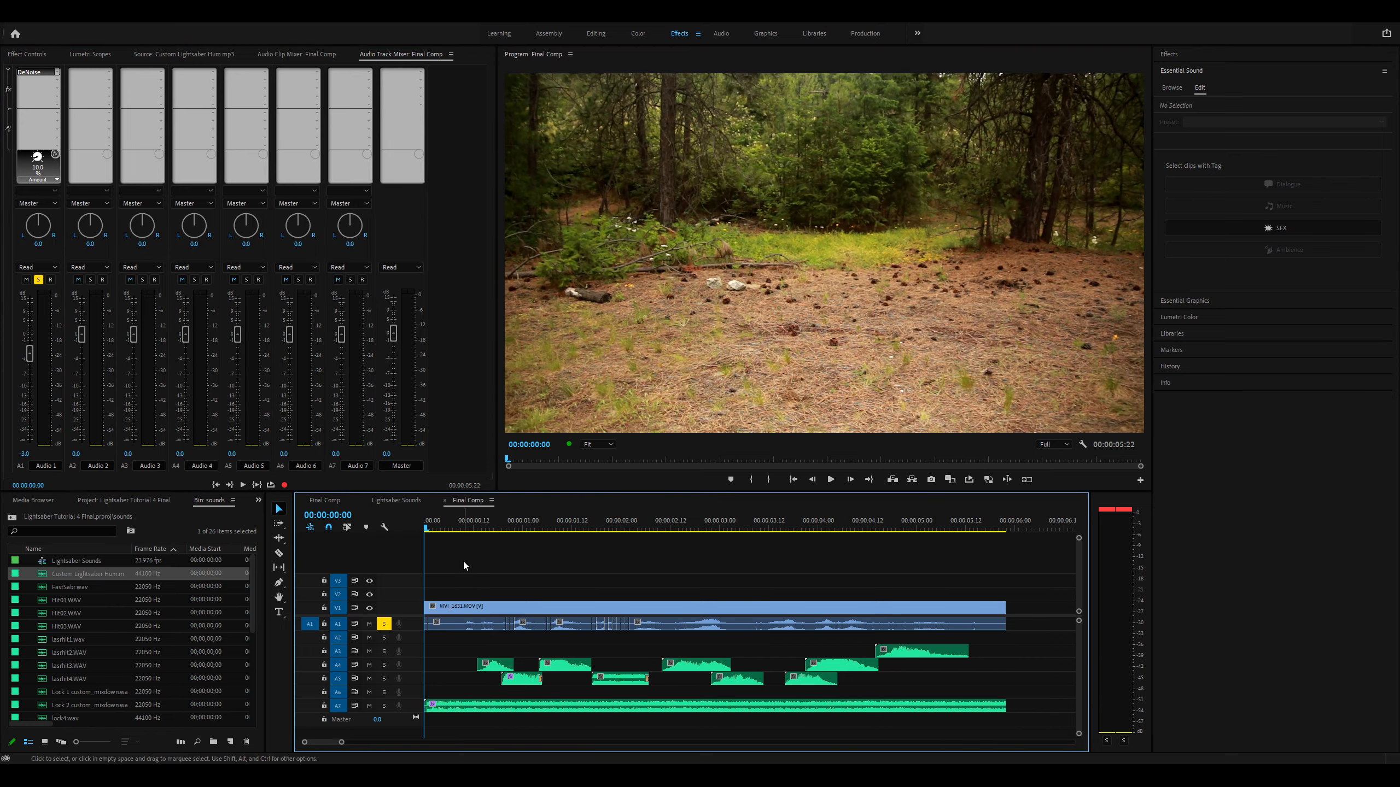
key(space)
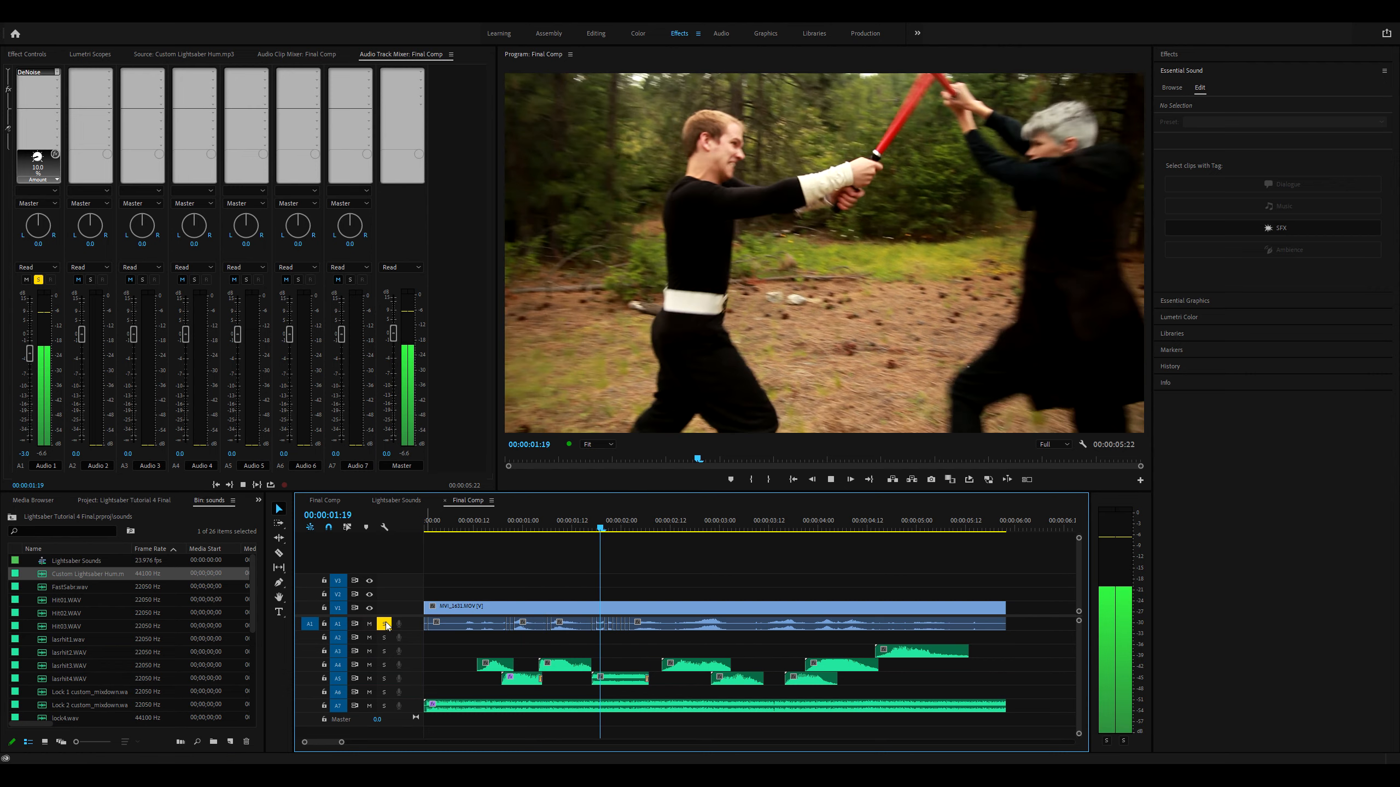
click(384, 624)
click(610, 530)
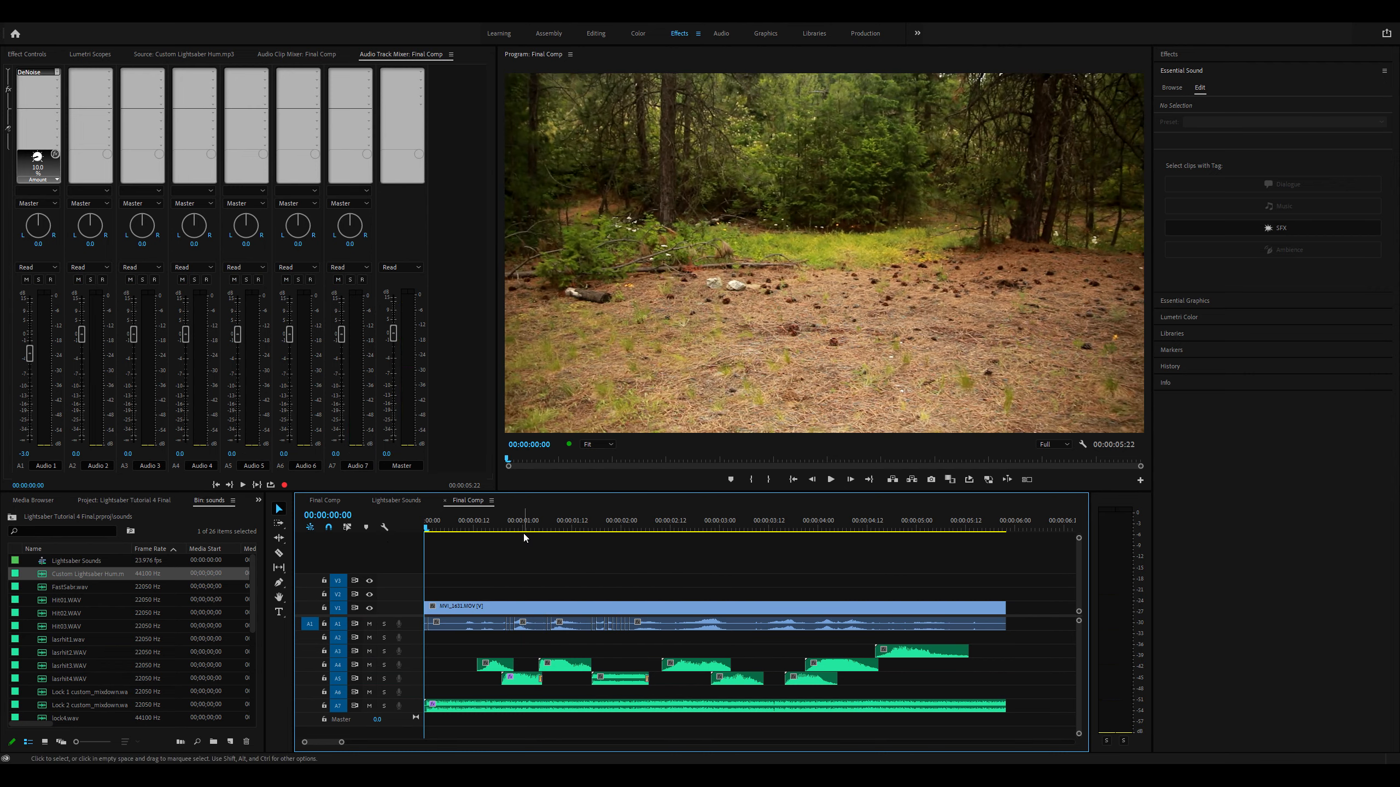
Step: Set the Hit01.WAV clip on track A5 to -7 dB and replay the opening swing and hits
key(space)
click(533, 674)
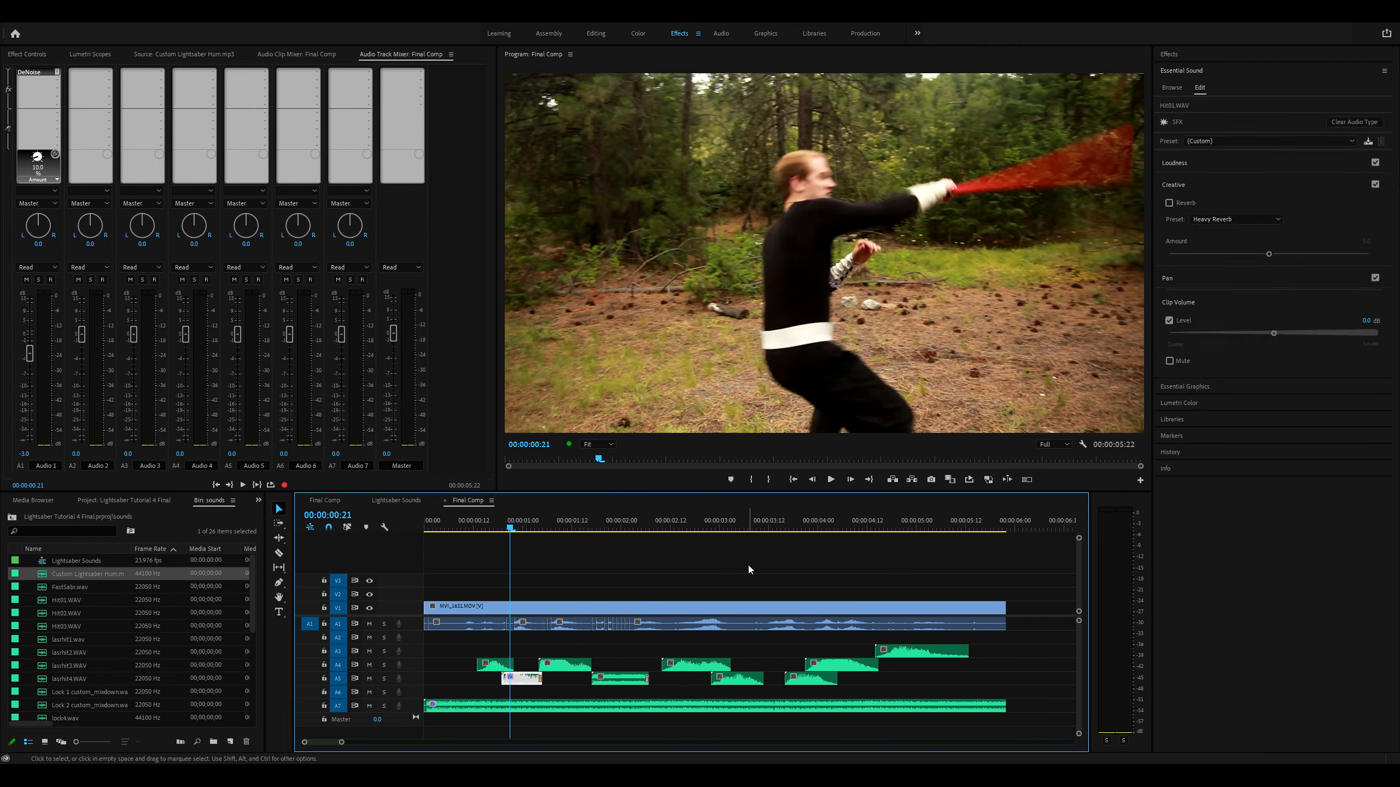
click(1368, 322)
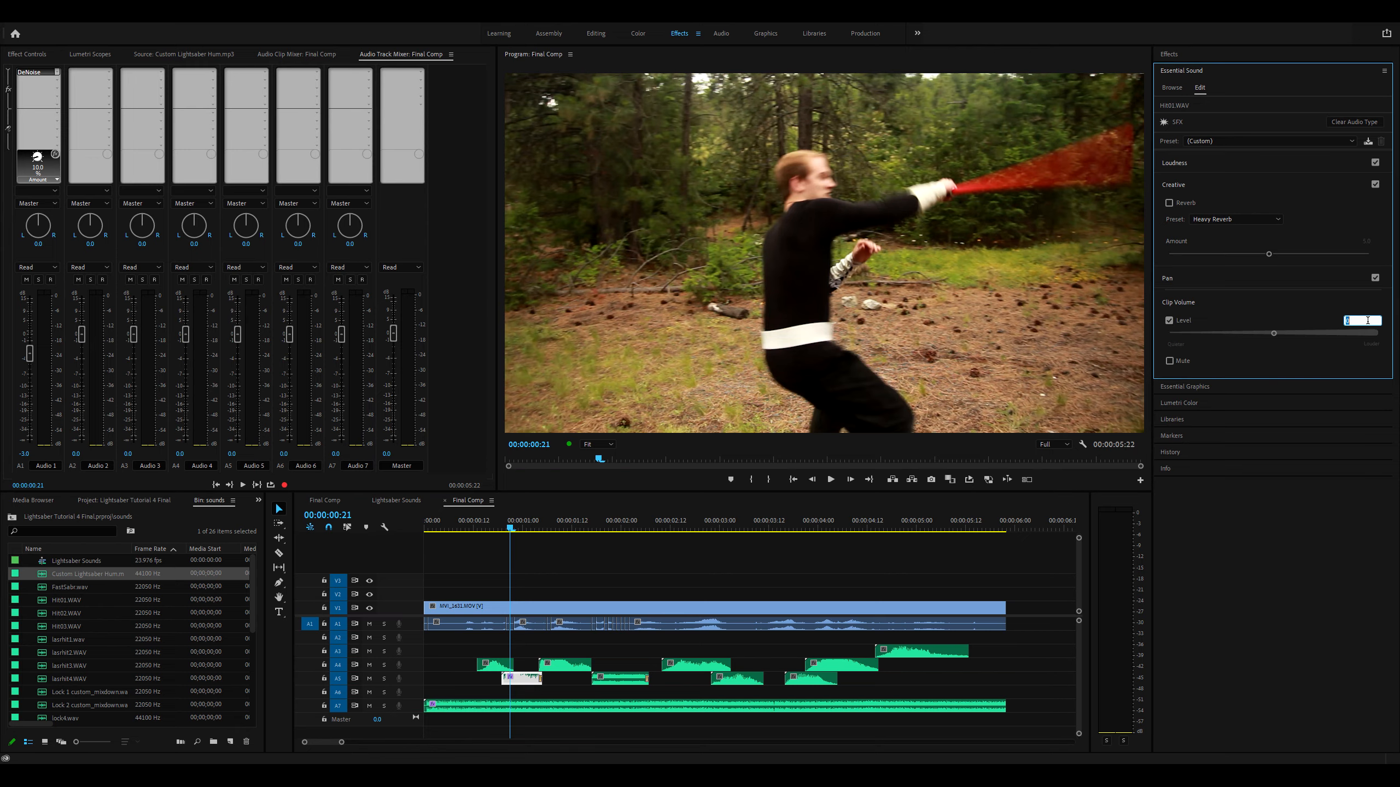
text(-7)
key(Return)
drag(525, 524, 466, 530)
key(space)
key(space)
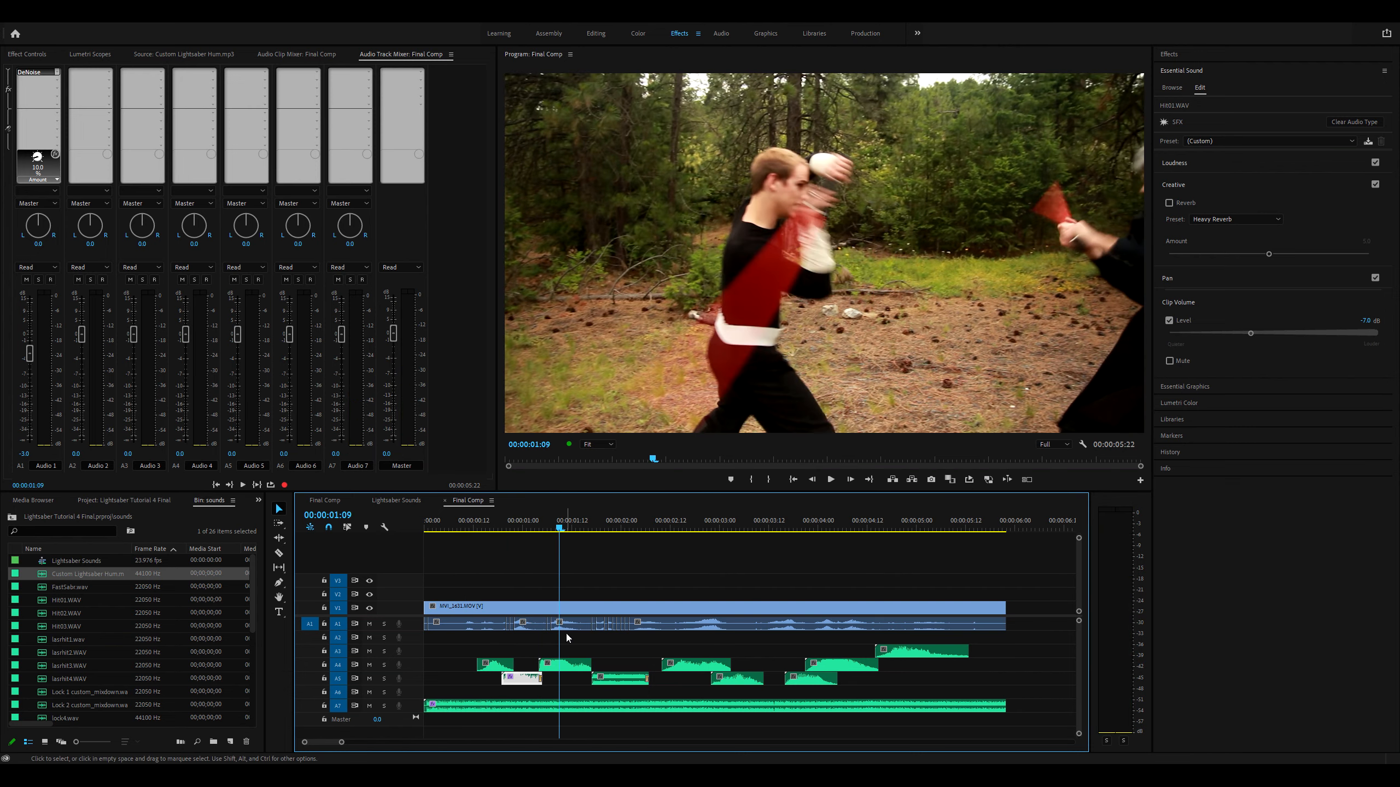
Step: Tag the Hit02.WAV clip on track A4 as SFX and set its volume level to -7 dB
click(565, 665)
click(1305, 230)
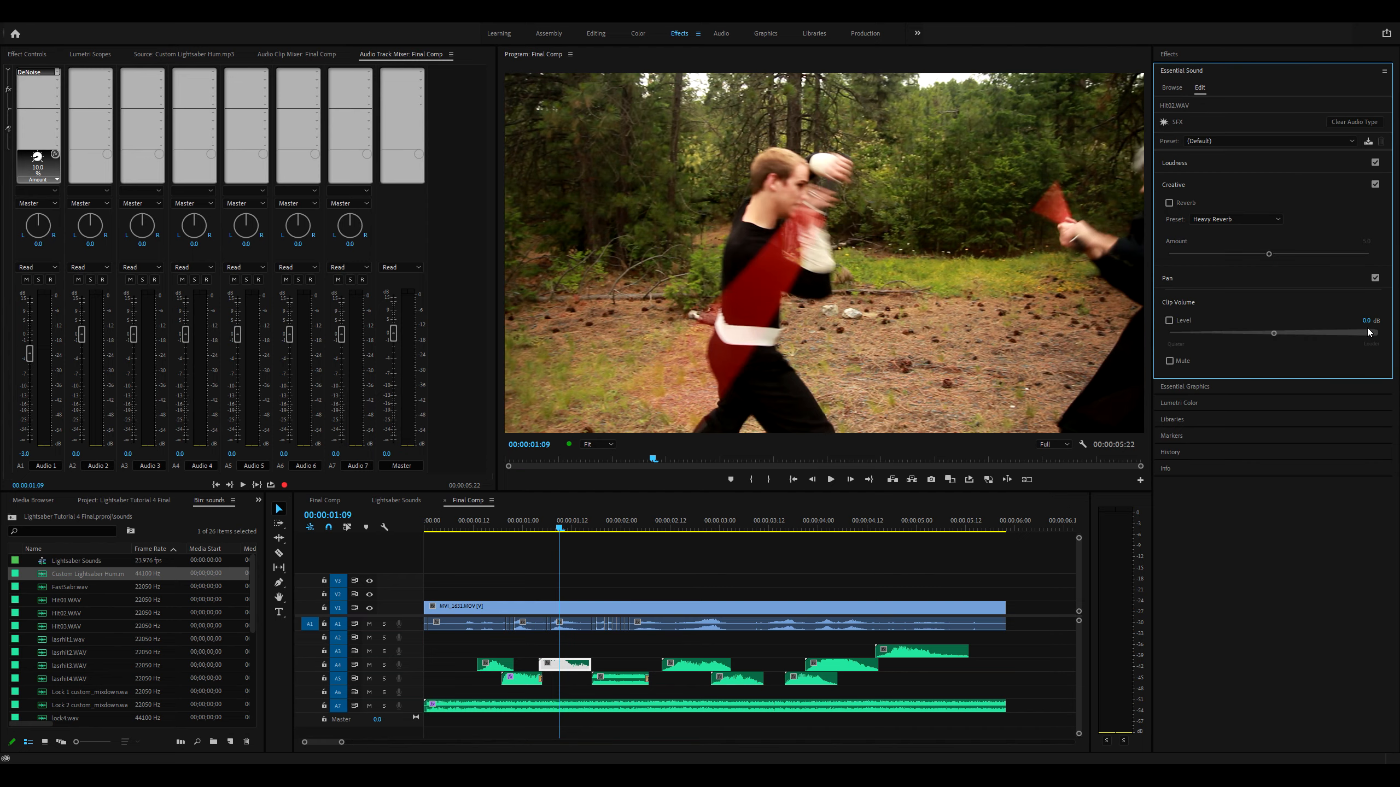
click(1366, 321)
text(-7)
click(620, 652)
click(642, 656)
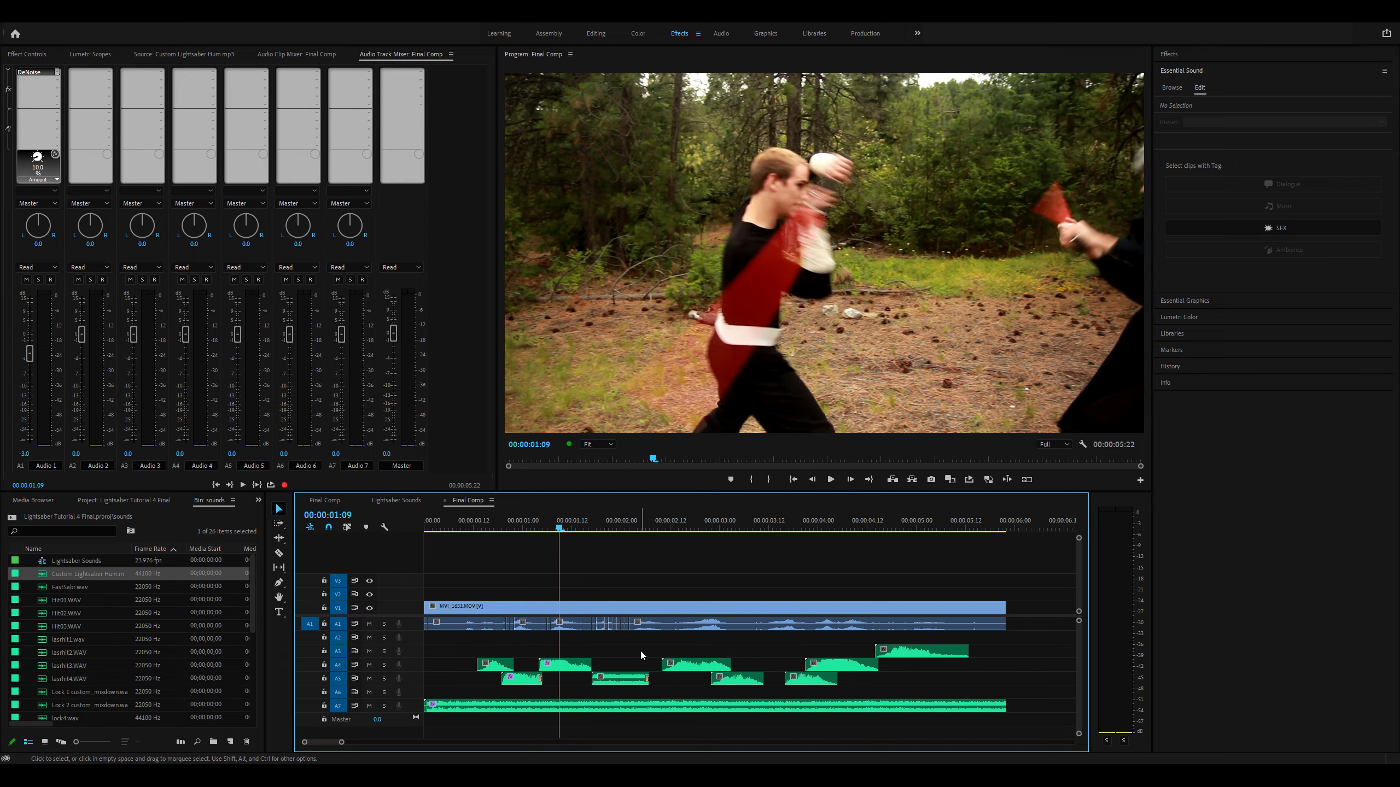
Step: Tag the saber lock clip on A5 and the following swing clip on A4 together as SFX and set both to -7 dB
click(620, 681)
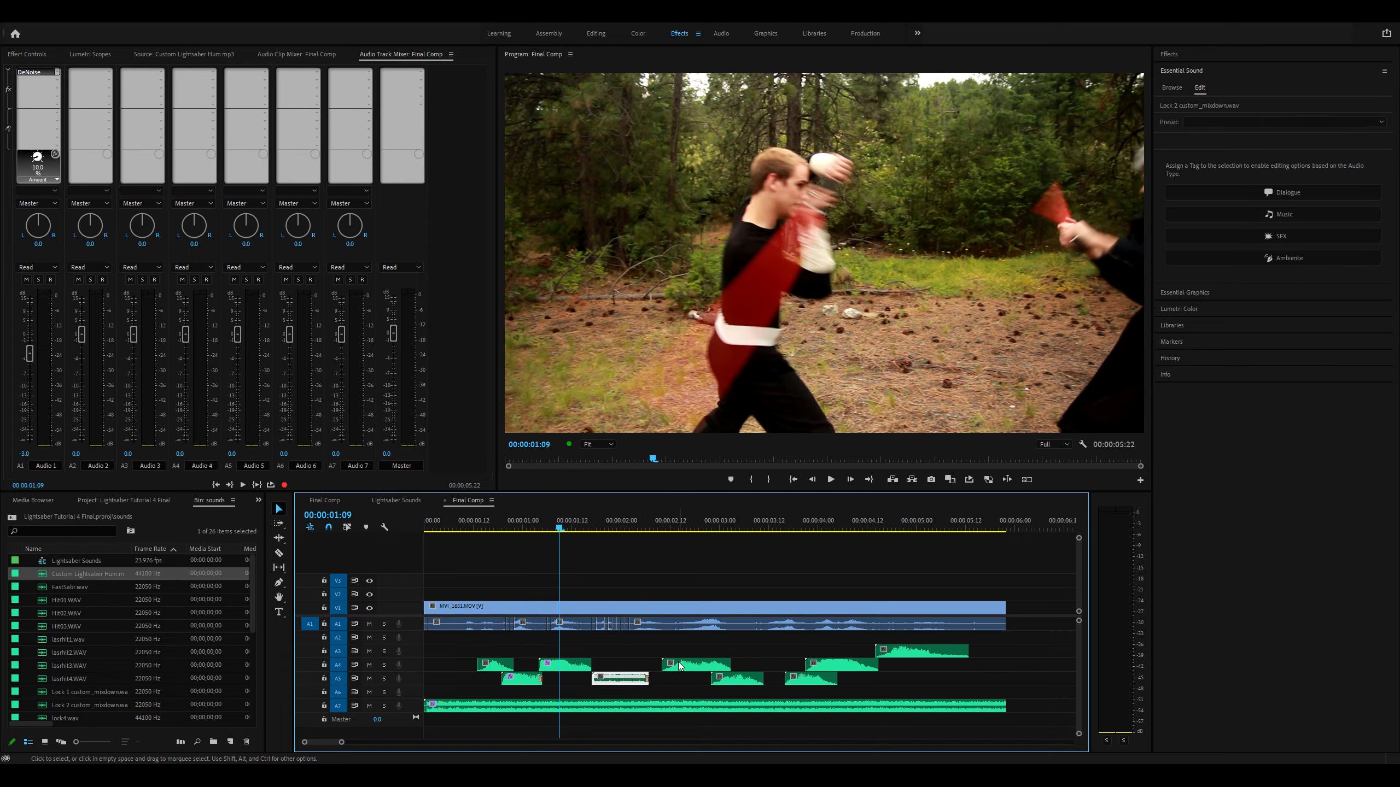
shift+click(679, 666)
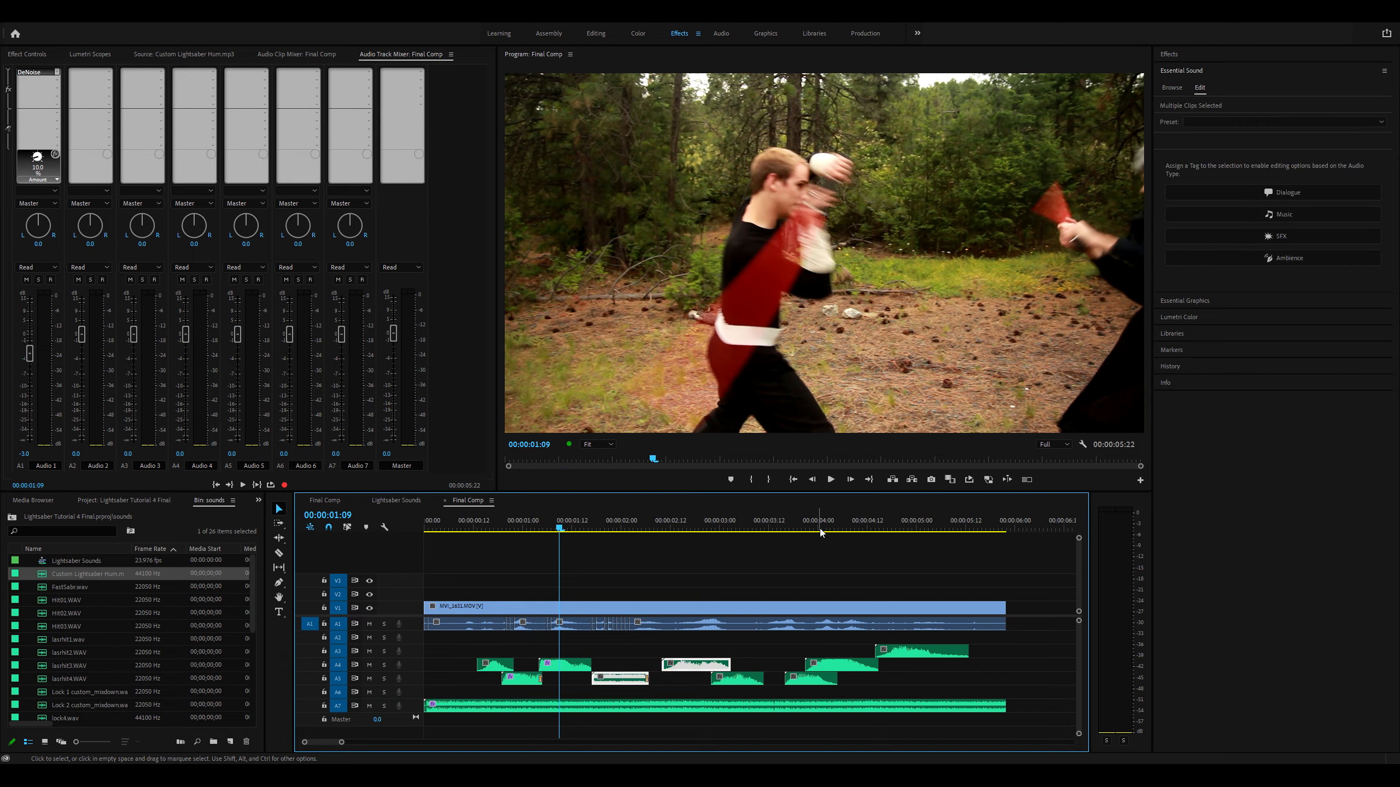
click(1243, 238)
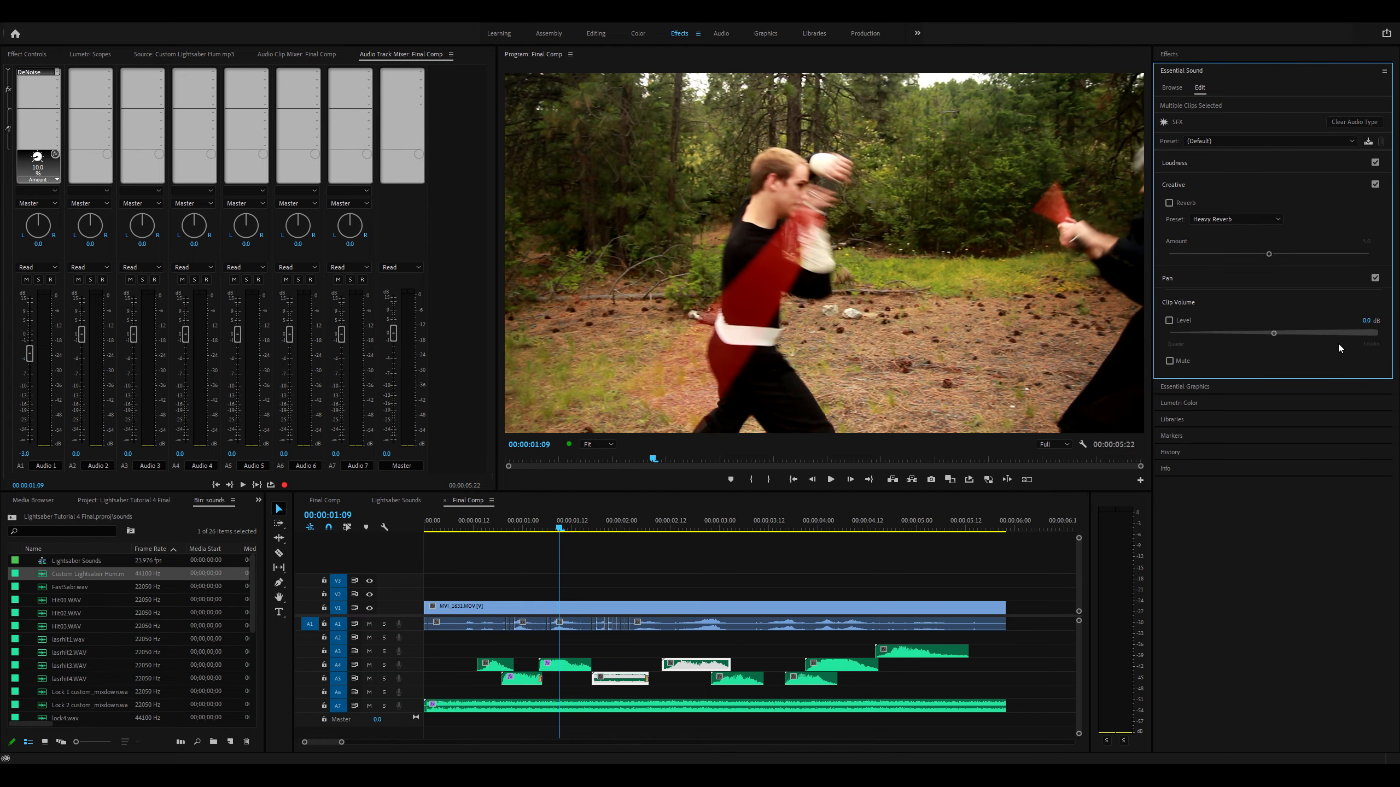
click(1375, 321)
click(668, 595)
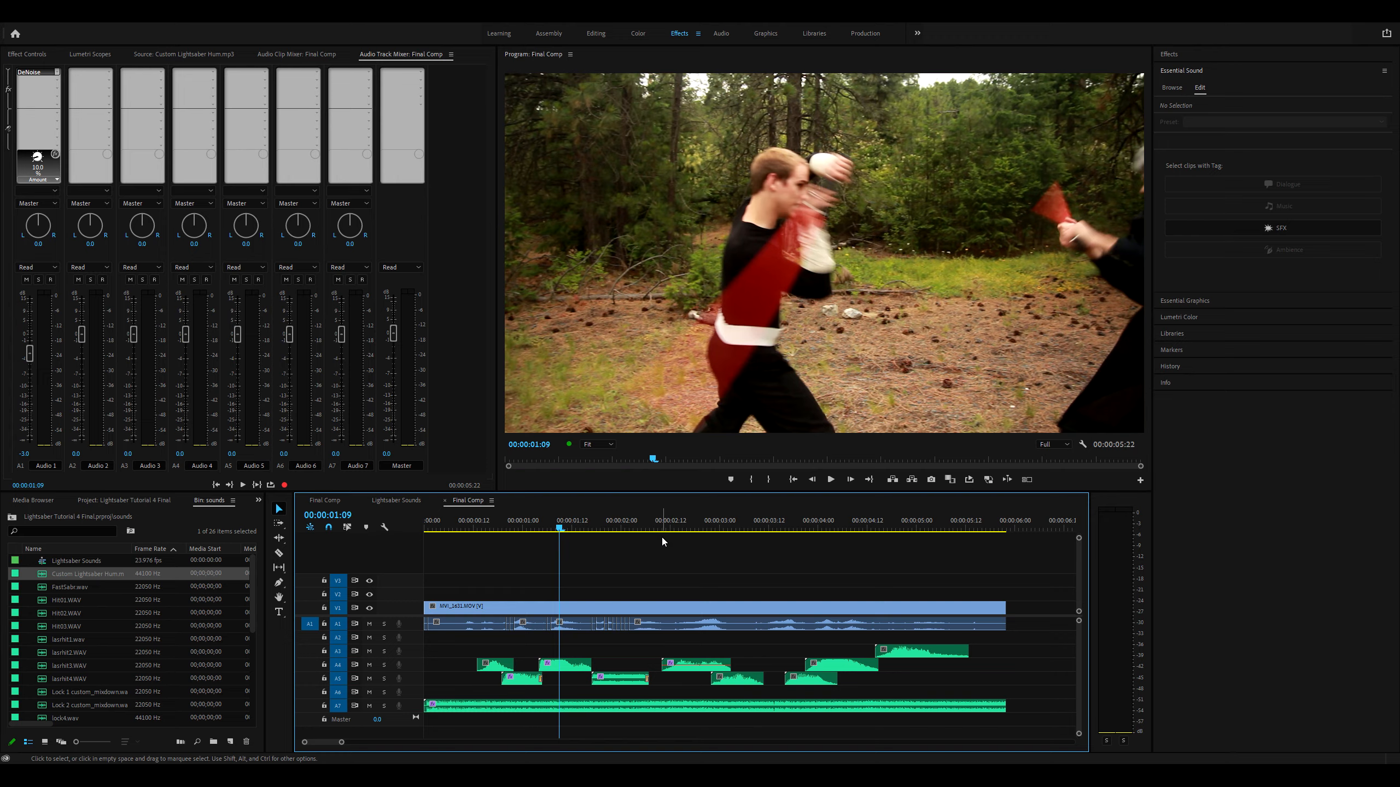
Step: Check the lock and swing clips' level settings and play the sequence from 00:00:01:05 to 00:00:03:08
drag(652, 528, 621, 530)
click(616, 677)
click(698, 666)
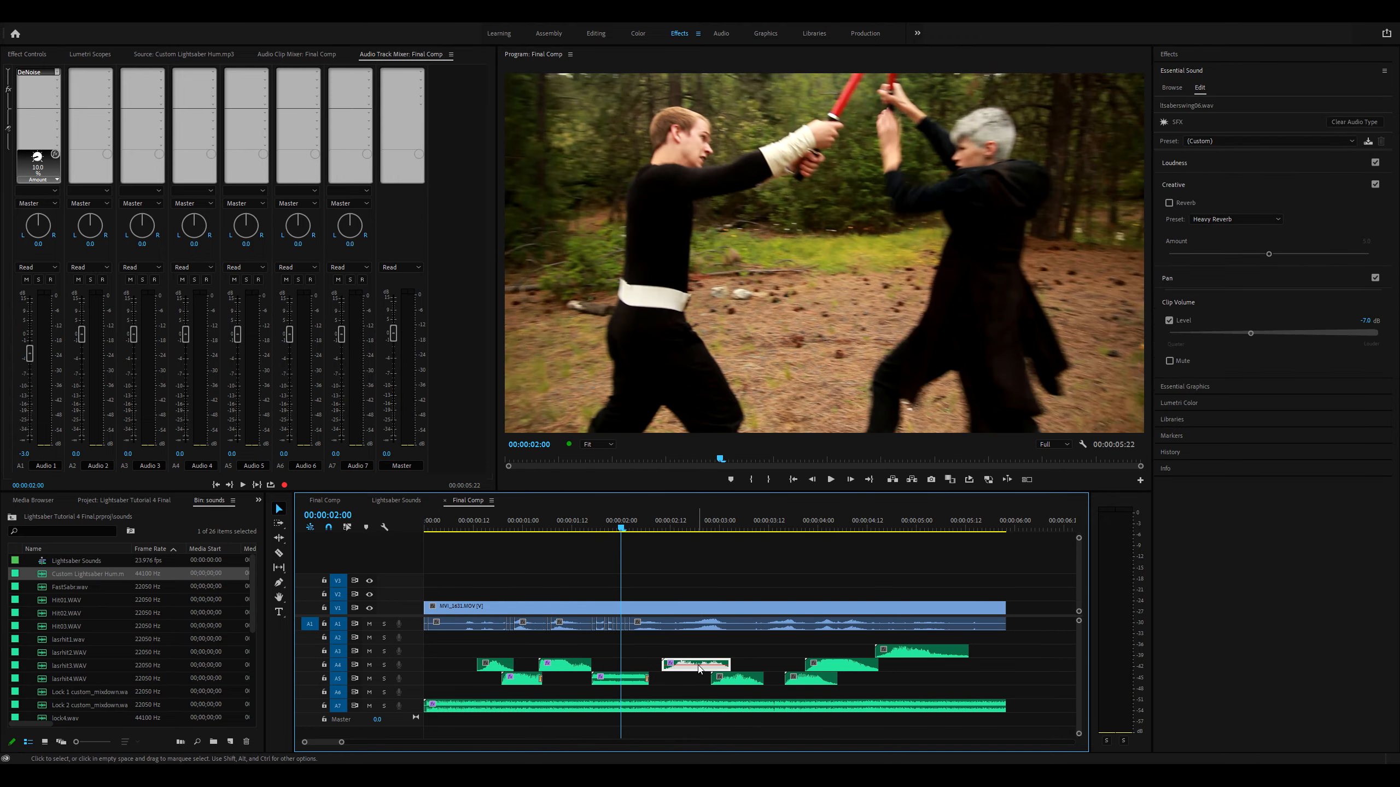
click(690, 591)
drag(623, 528, 544, 528)
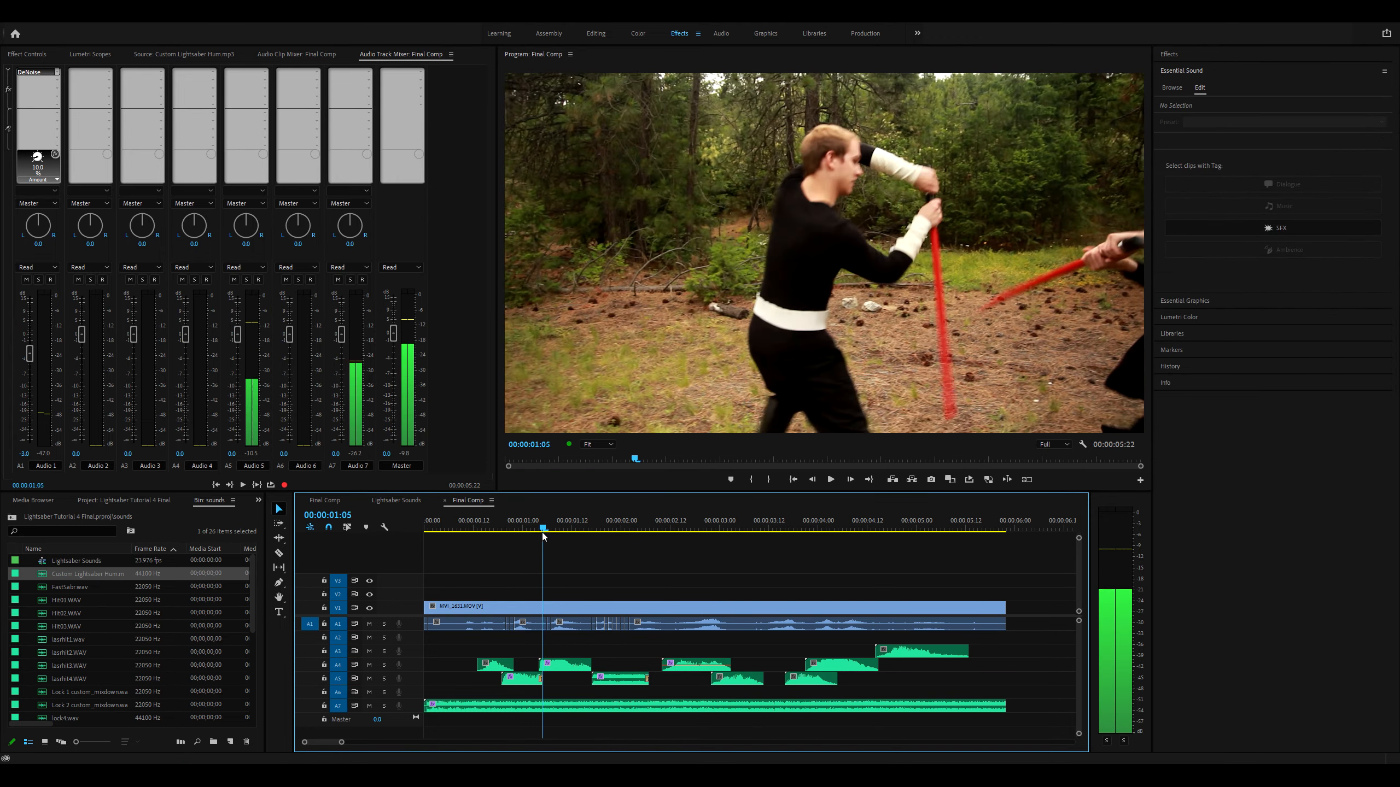
key(space)
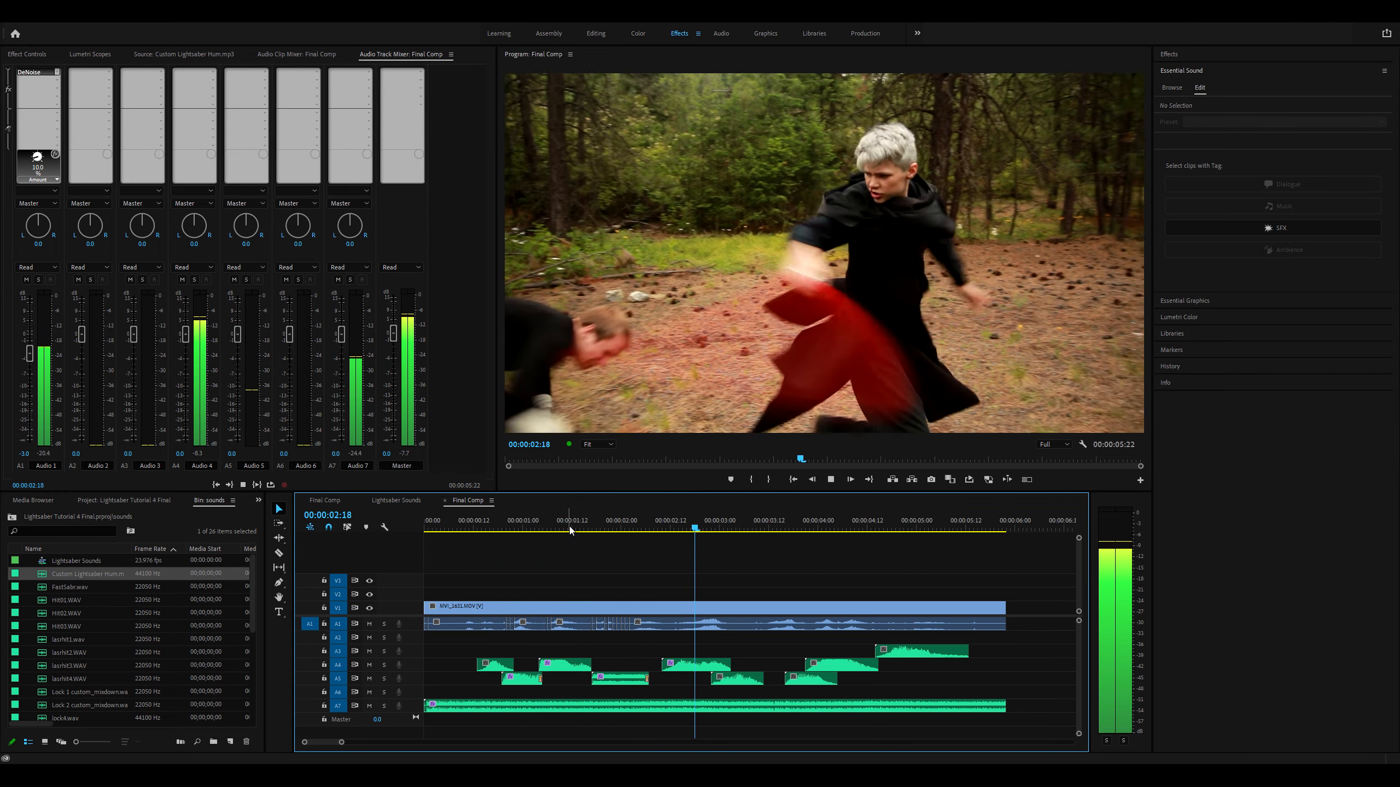
key(space)
Step: Tag the swing clip on track A5 near 00:00:03:00 as SFX and set its volume level to -3 dB
click(747, 685)
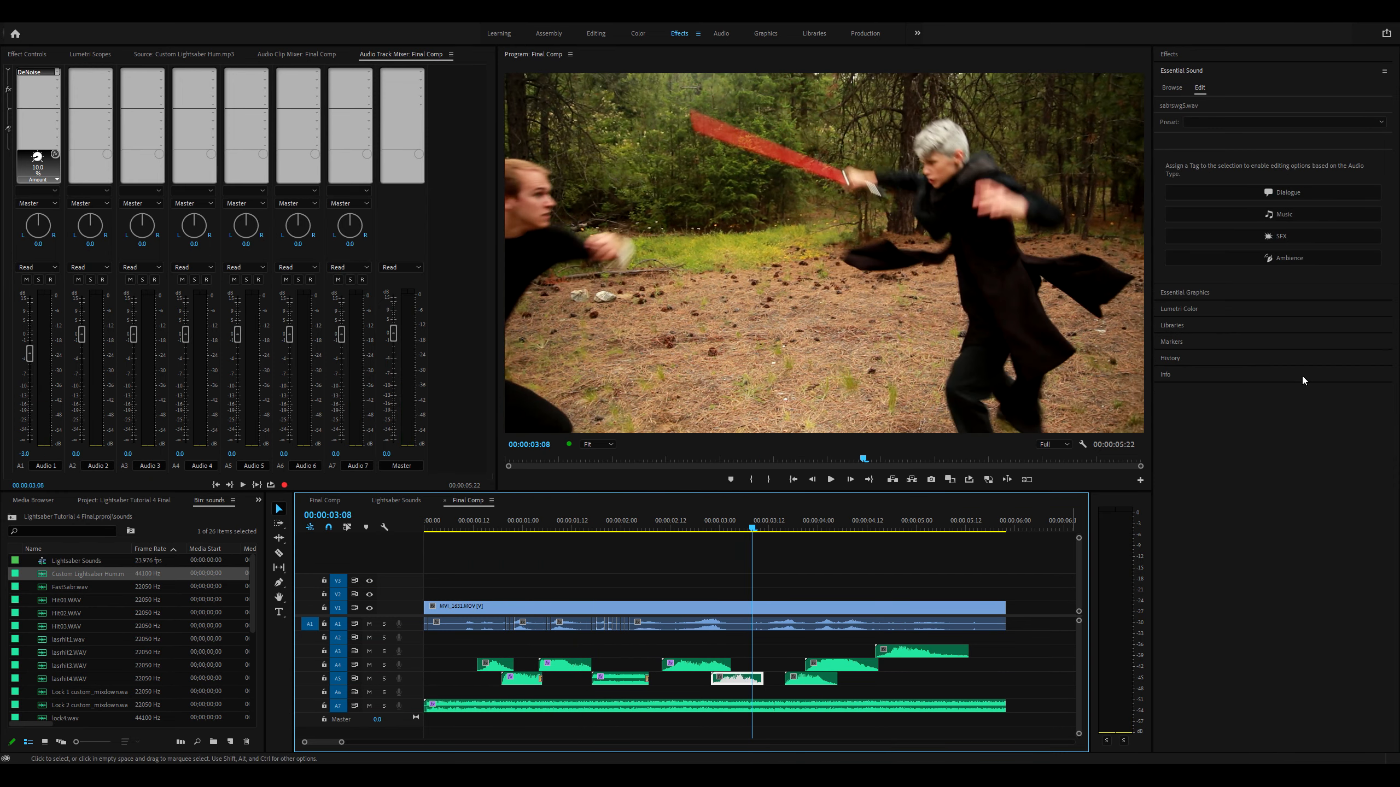
click(1367, 319)
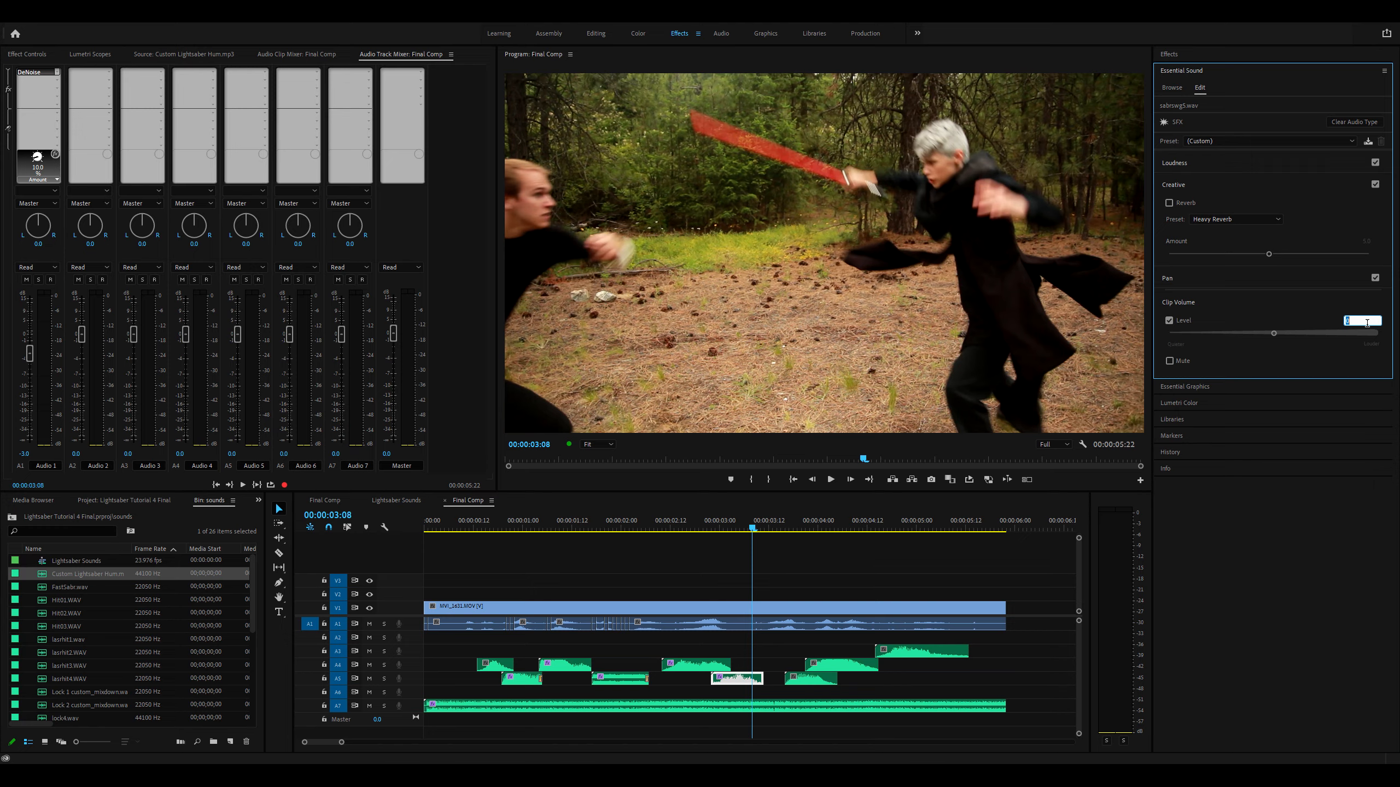
text(-3)
key(Return)
click(764, 547)
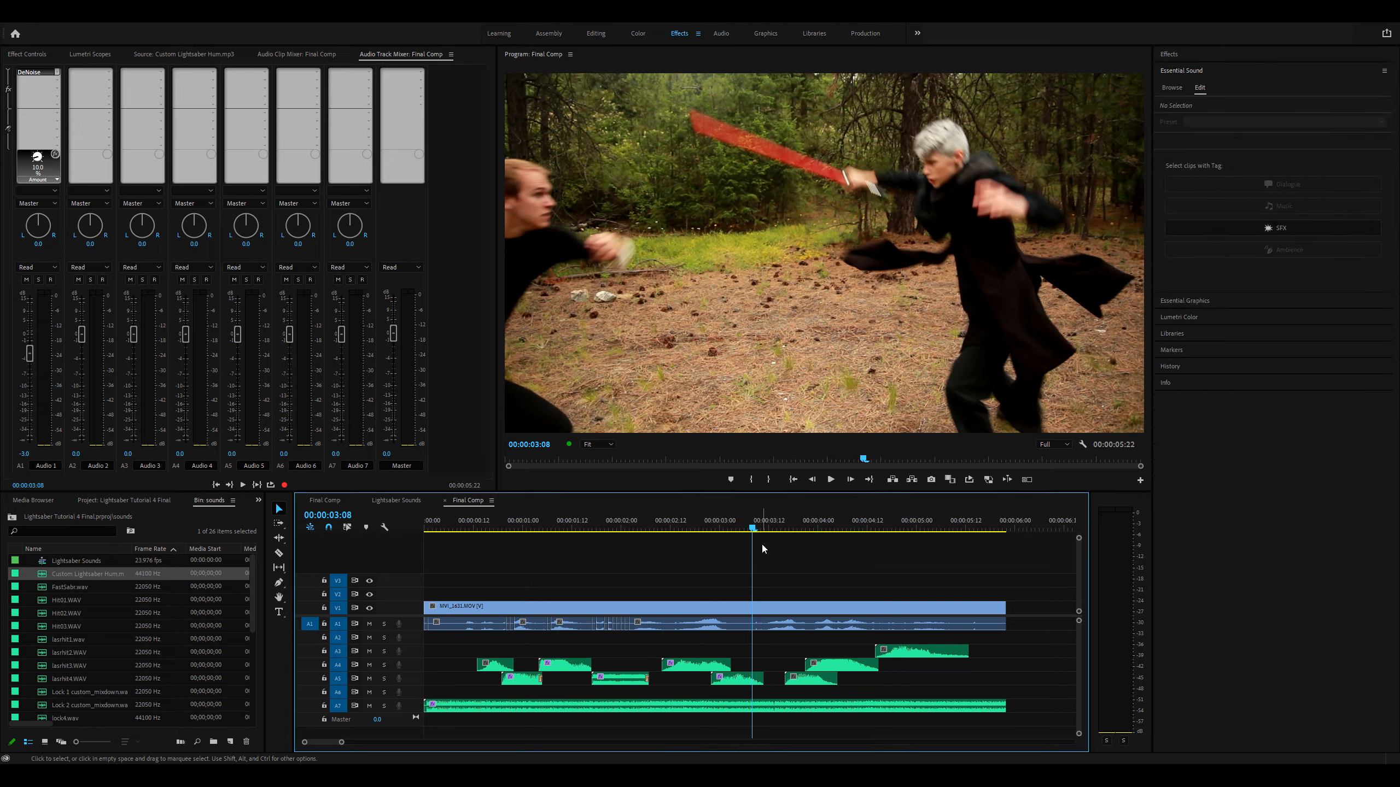
Step: Replay the sequence from about 00:00:02:13 to judge the swing sounds' levels in the mix
drag(752, 529, 674, 532)
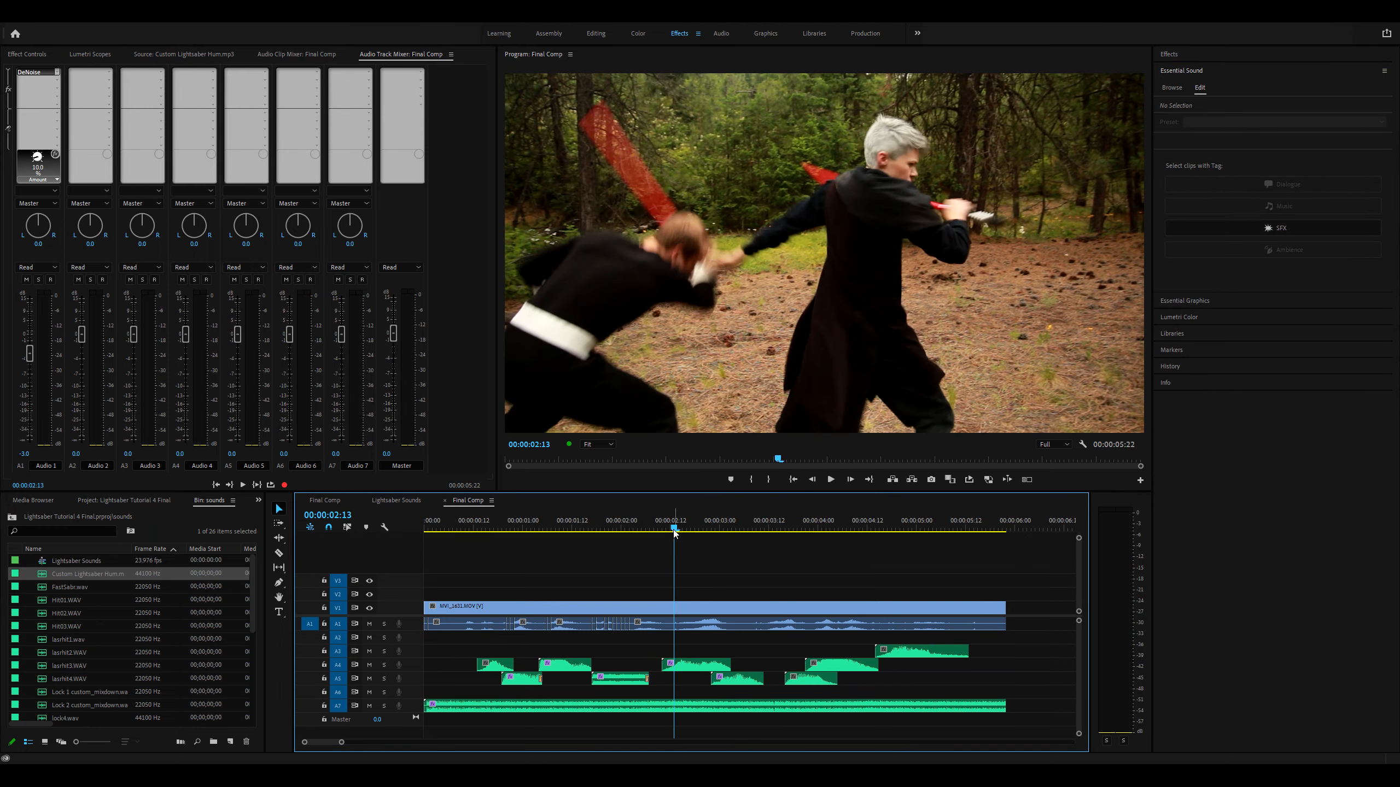
key(space)
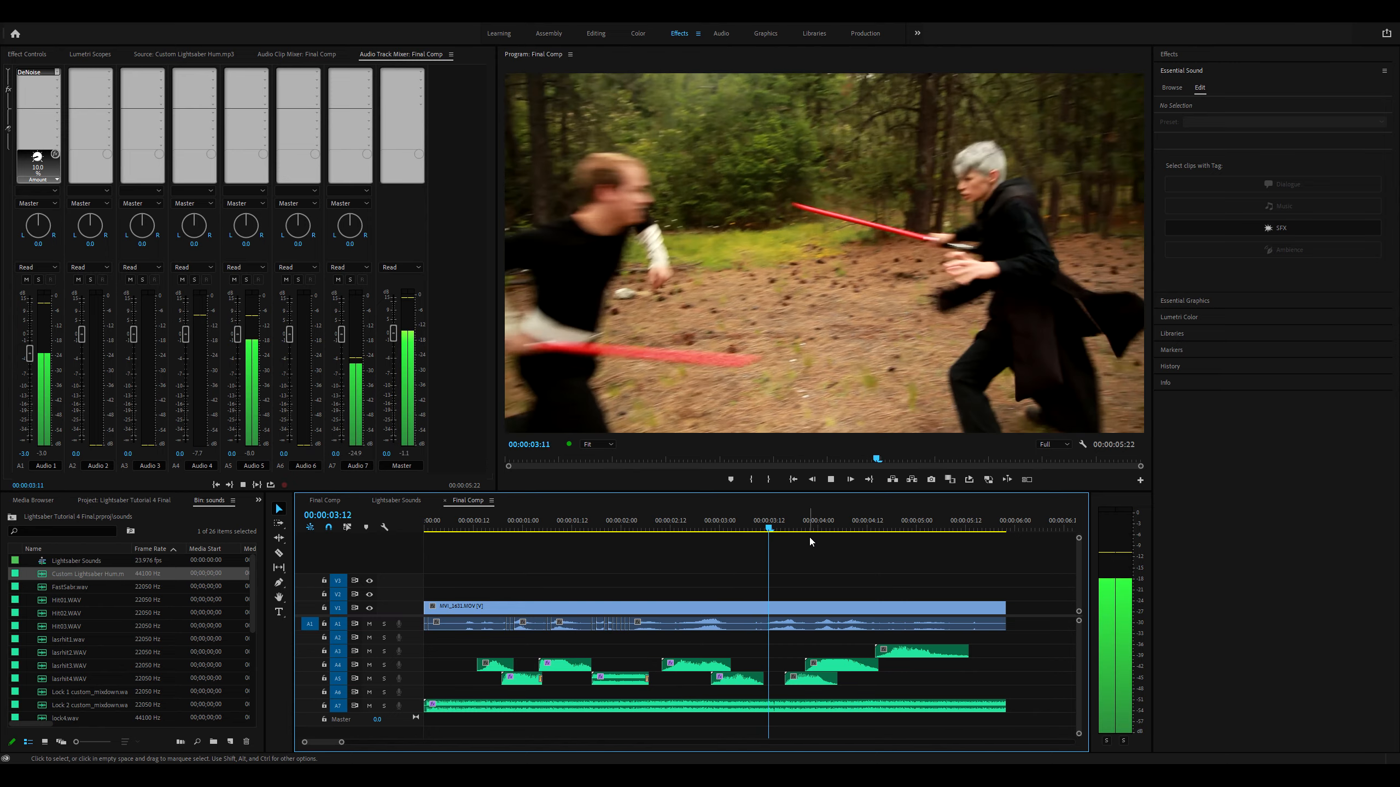
key(space)
drag(784, 530, 664, 531)
key(space)
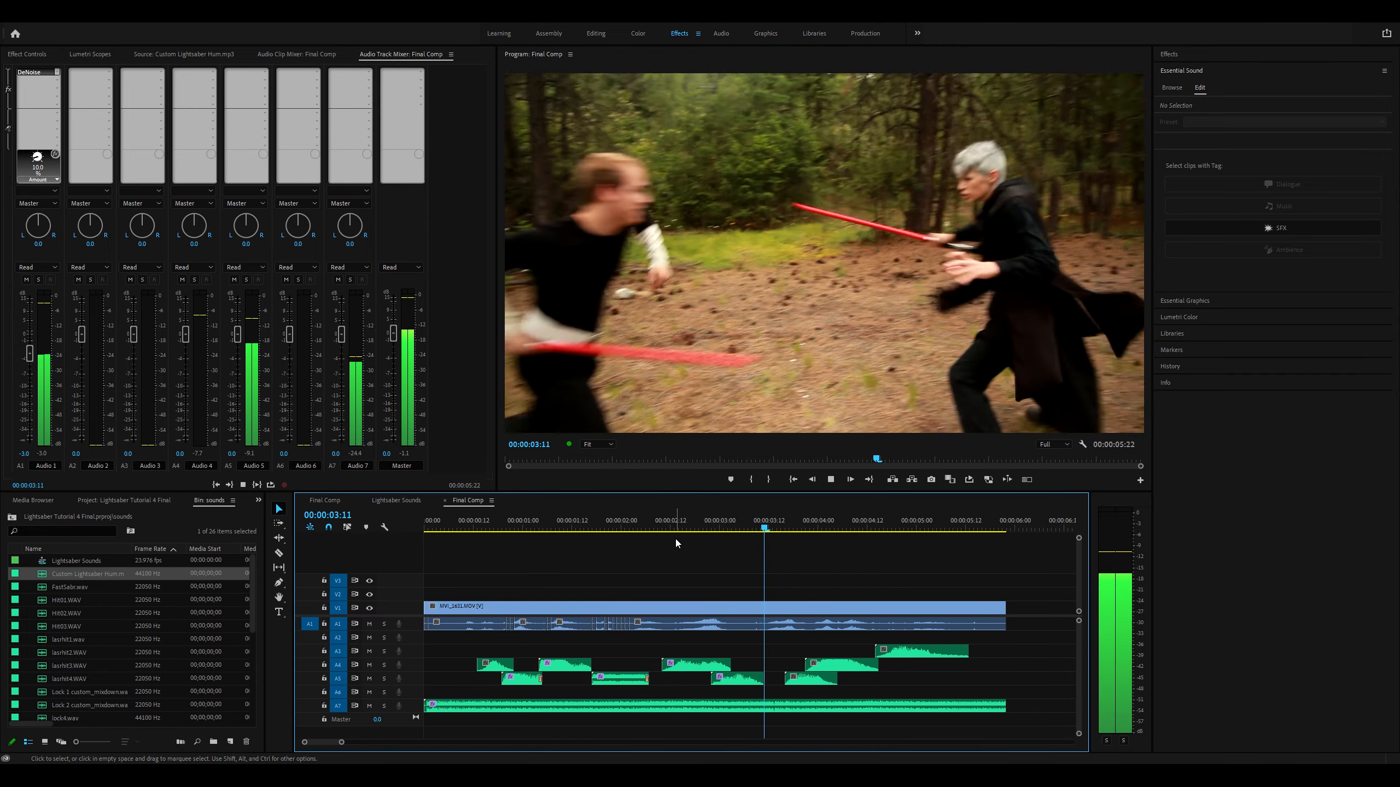
key(space)
key(space)
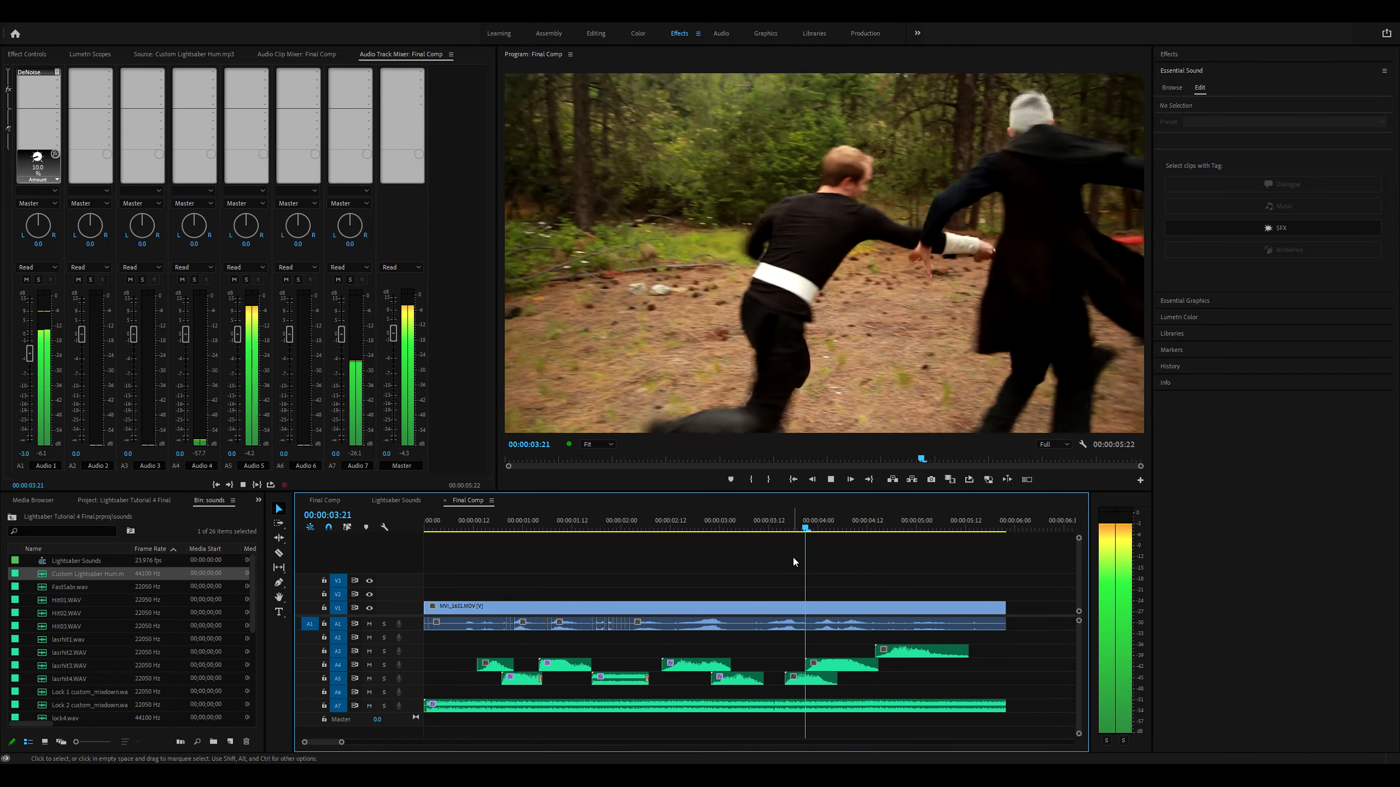
Step: Tag the SlowSabr.wav swing clip on track A4 near 00:00:04:06 as SFX and set its volume level to -3 dB
key(space)
drag(895, 528, 842, 530)
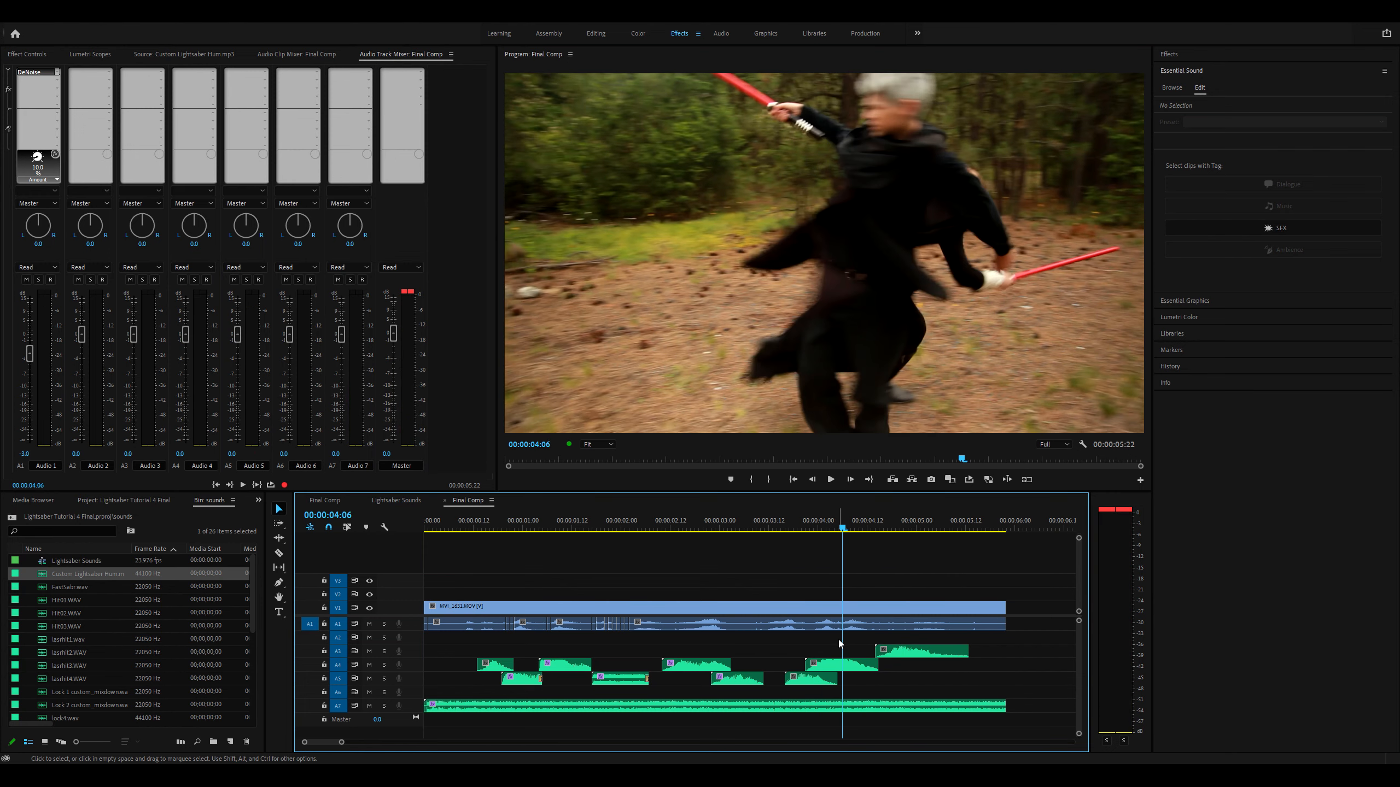
click(834, 663)
click(1285, 238)
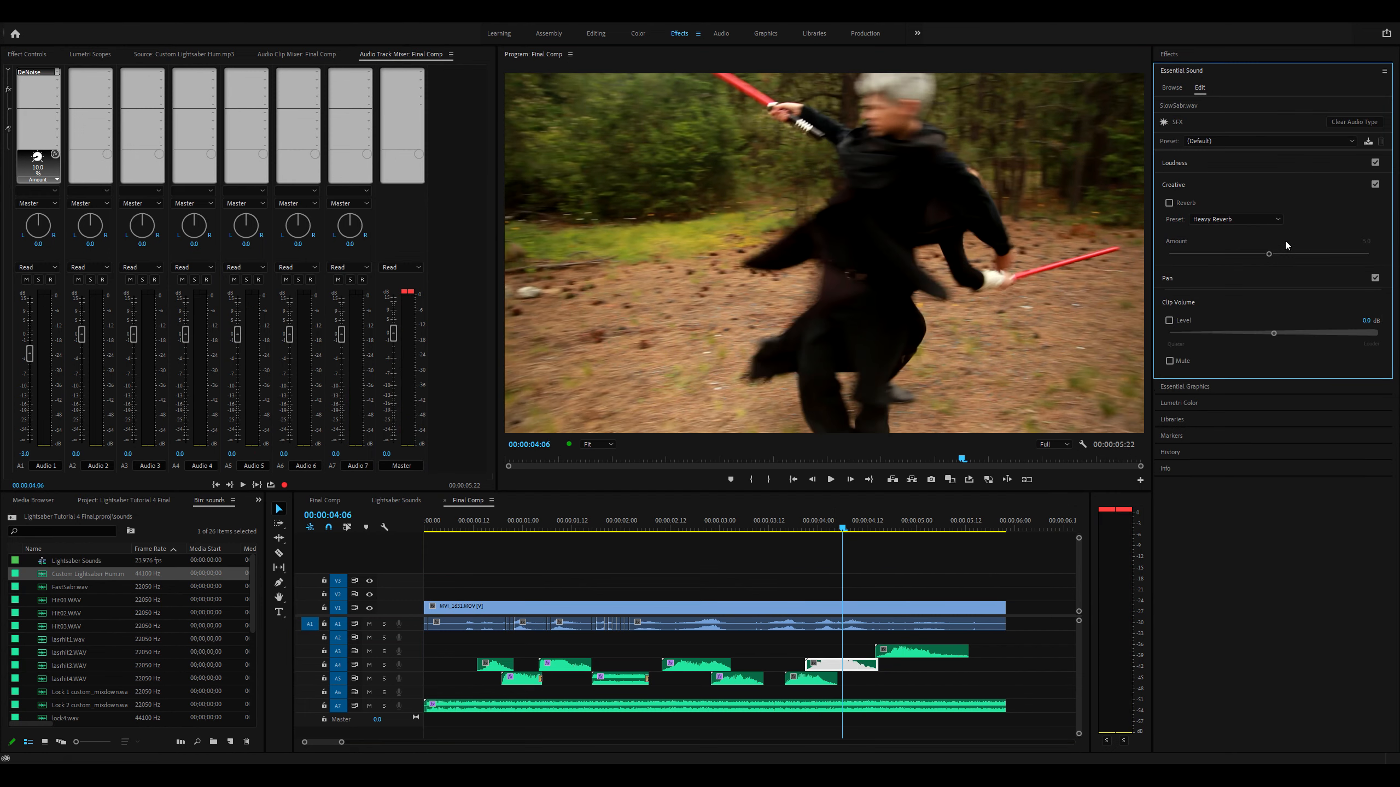
click(1364, 321)
text(-3)
key(Return)
click(904, 554)
Step: Replay the sequence from about 00:00:03:18 to check the adjusted swing's level in the mix
drag(843, 530, 793, 530)
key(space)
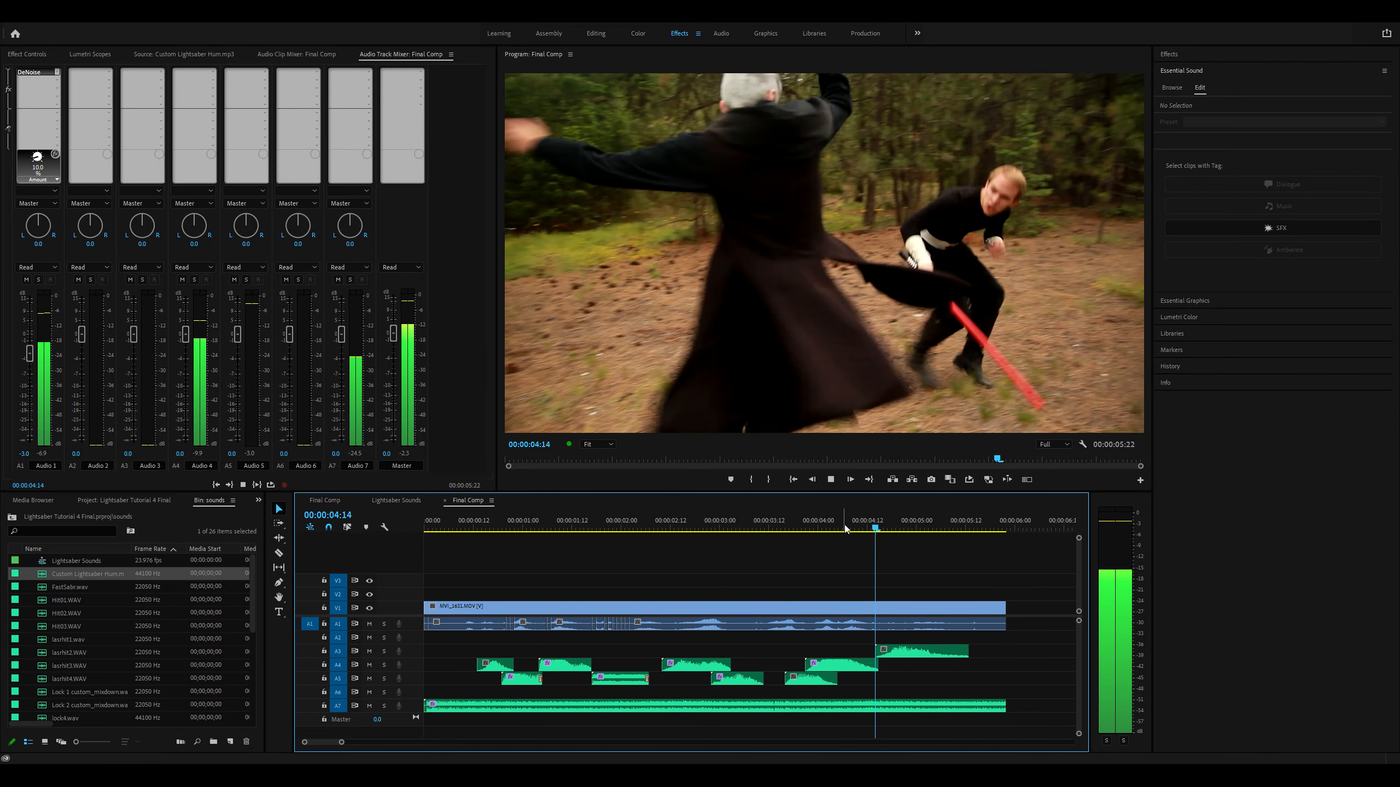
click(771, 529)
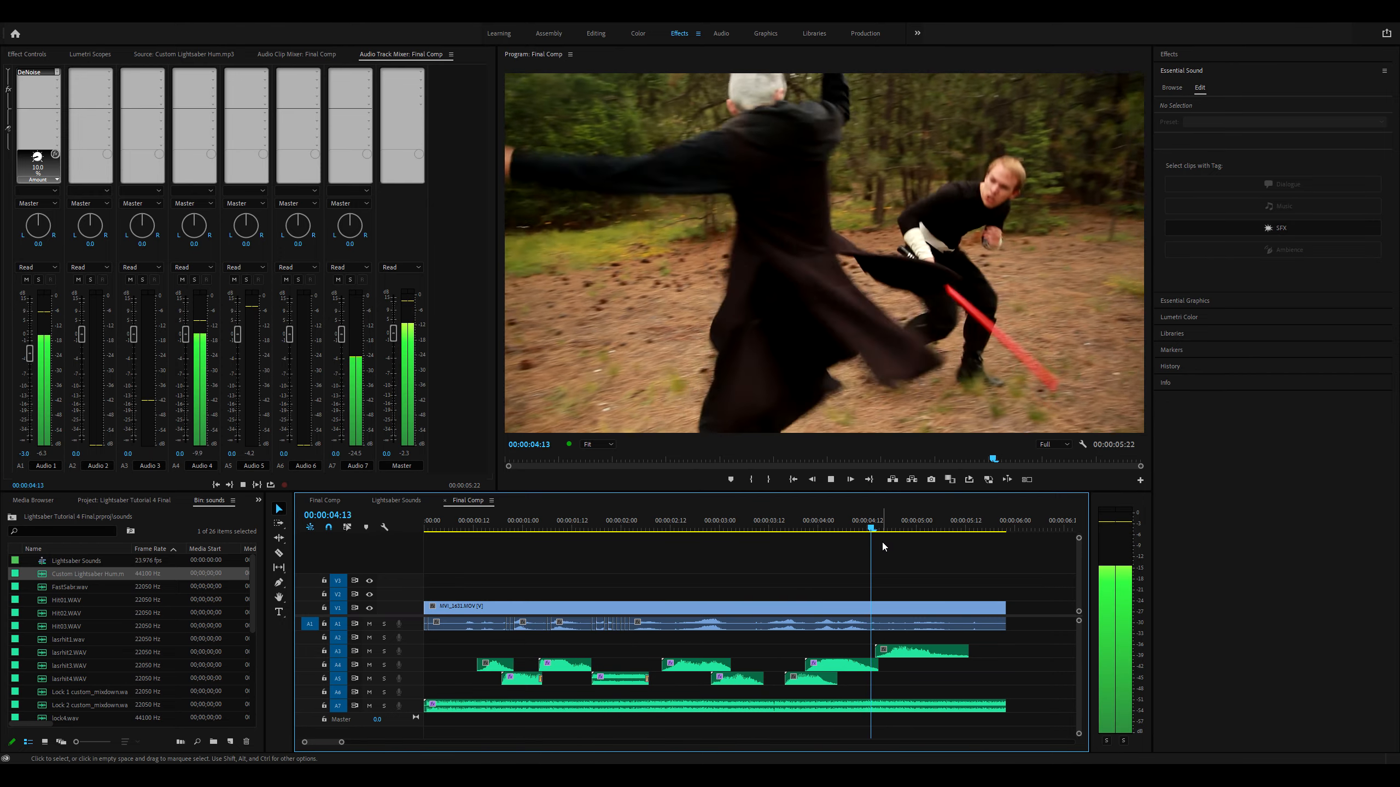
drag(905, 532, 866, 546)
Step: Play Final Comp from its start to review the balance of all the duel sounds
drag(728, 545, 398, 553)
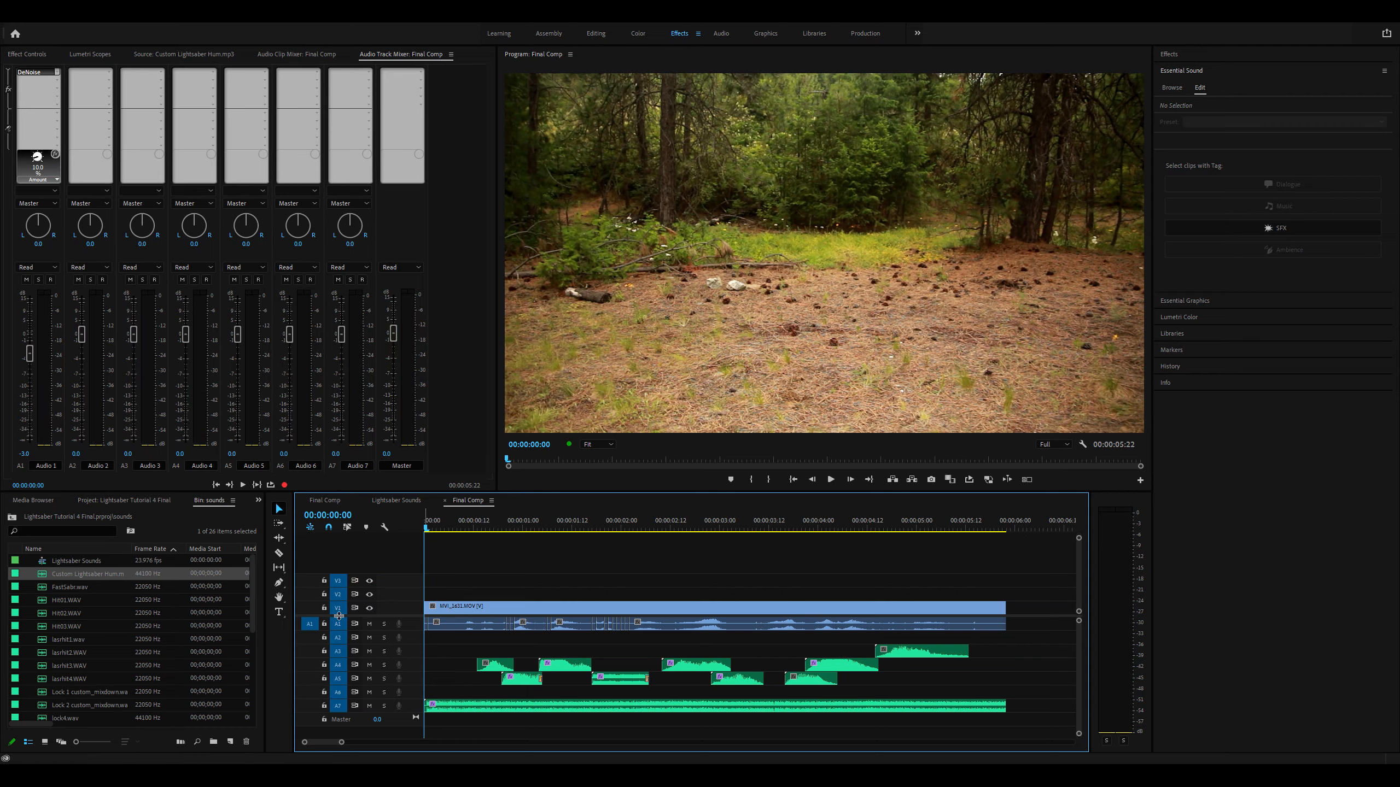
drag(339, 616, 339, 607)
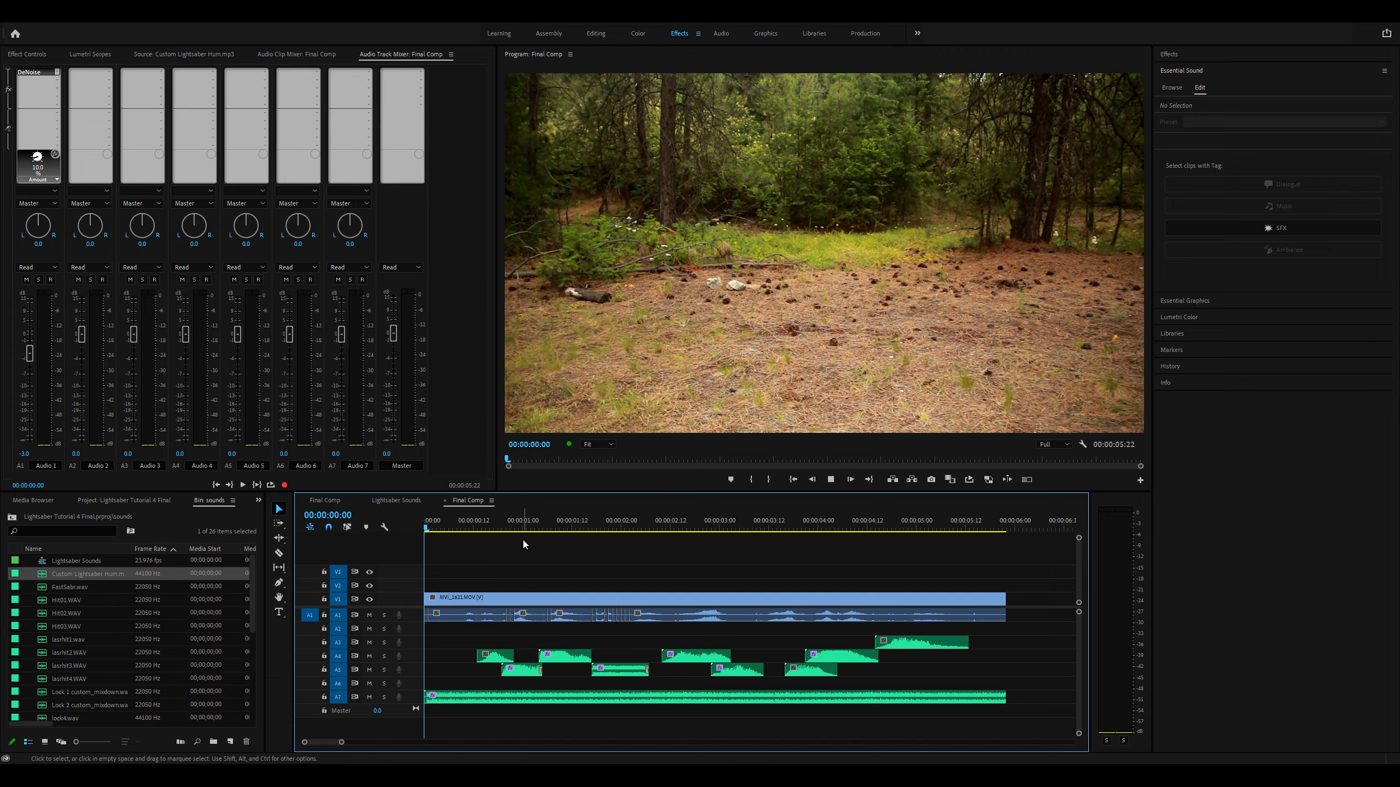
key(space)
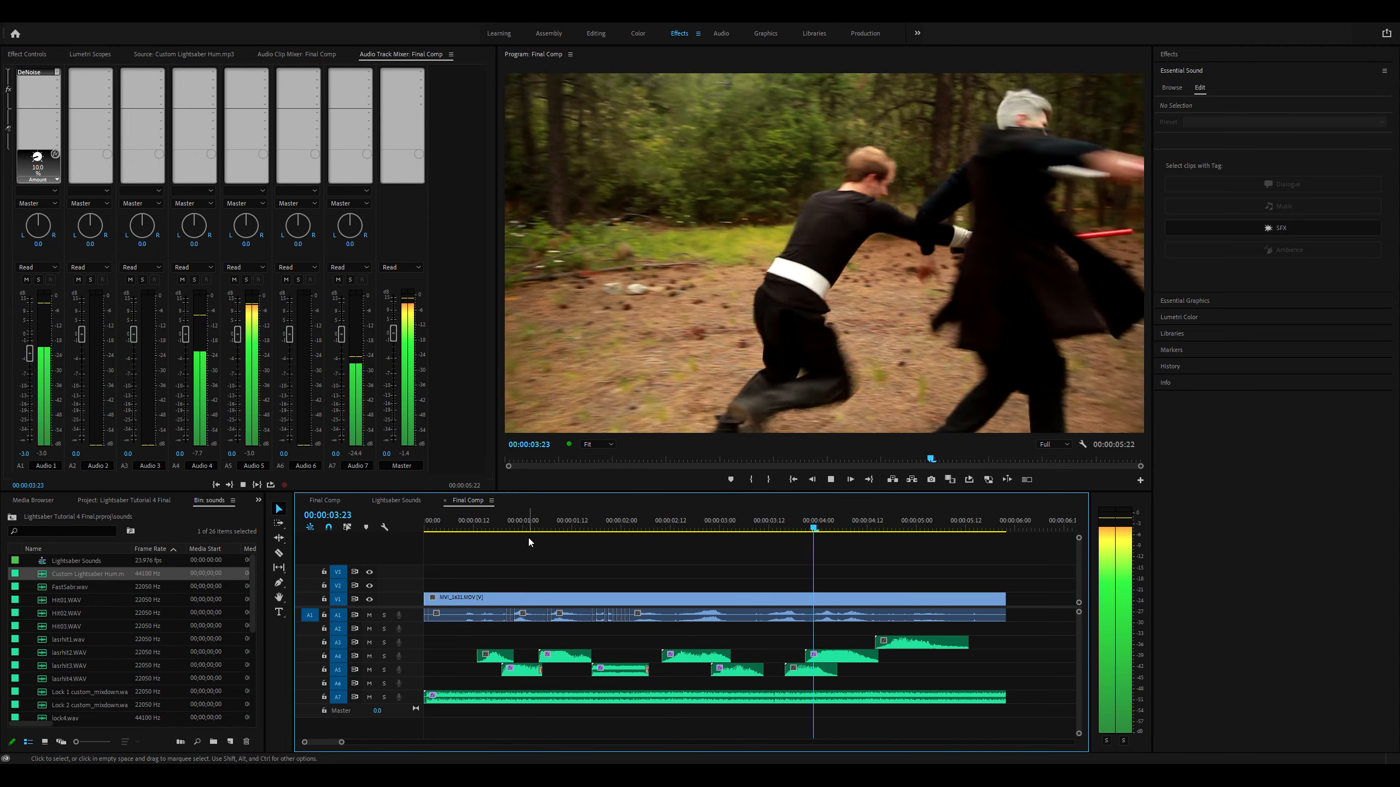
key(space)
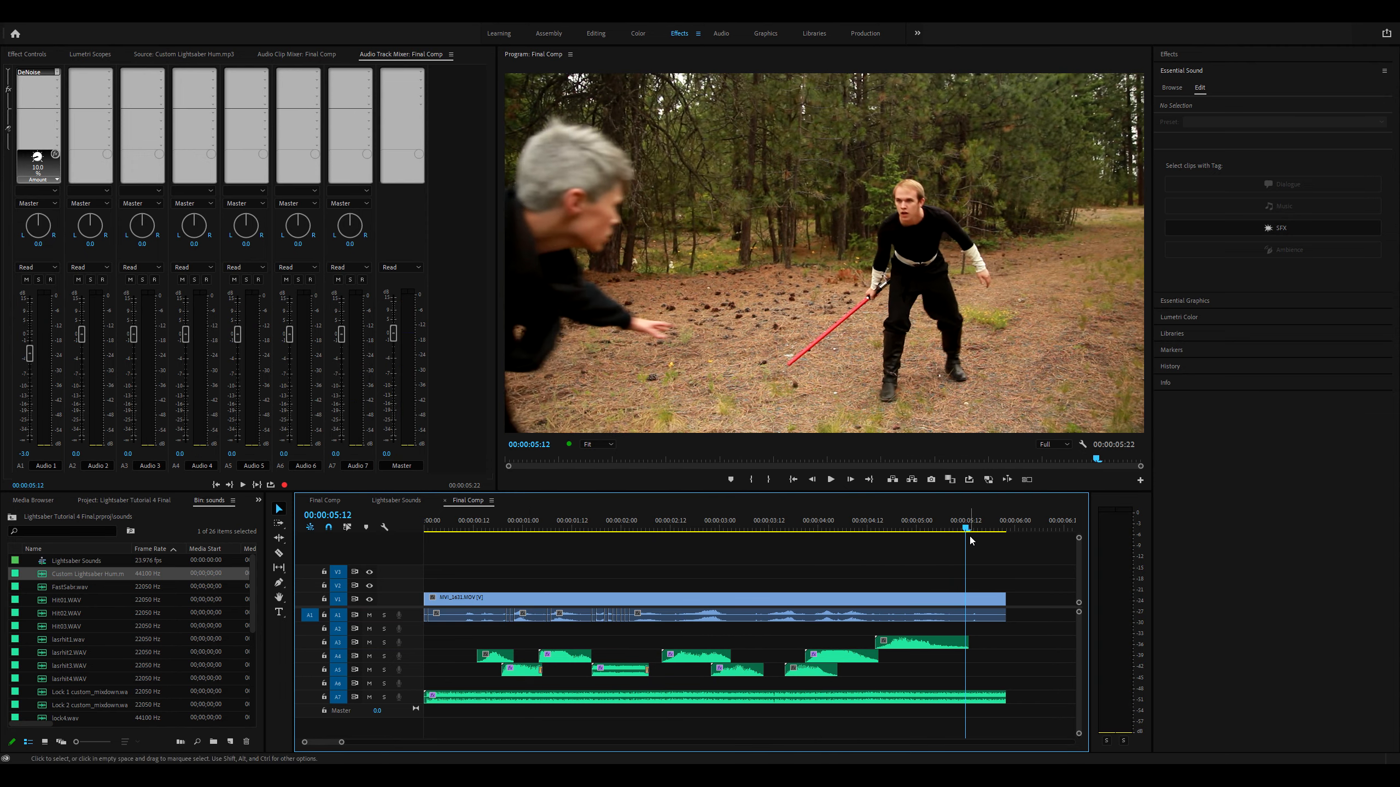
Step: Shift the last swing clip on track A3 about one frame later and replay that part to check its timing
drag(926, 531, 858, 530)
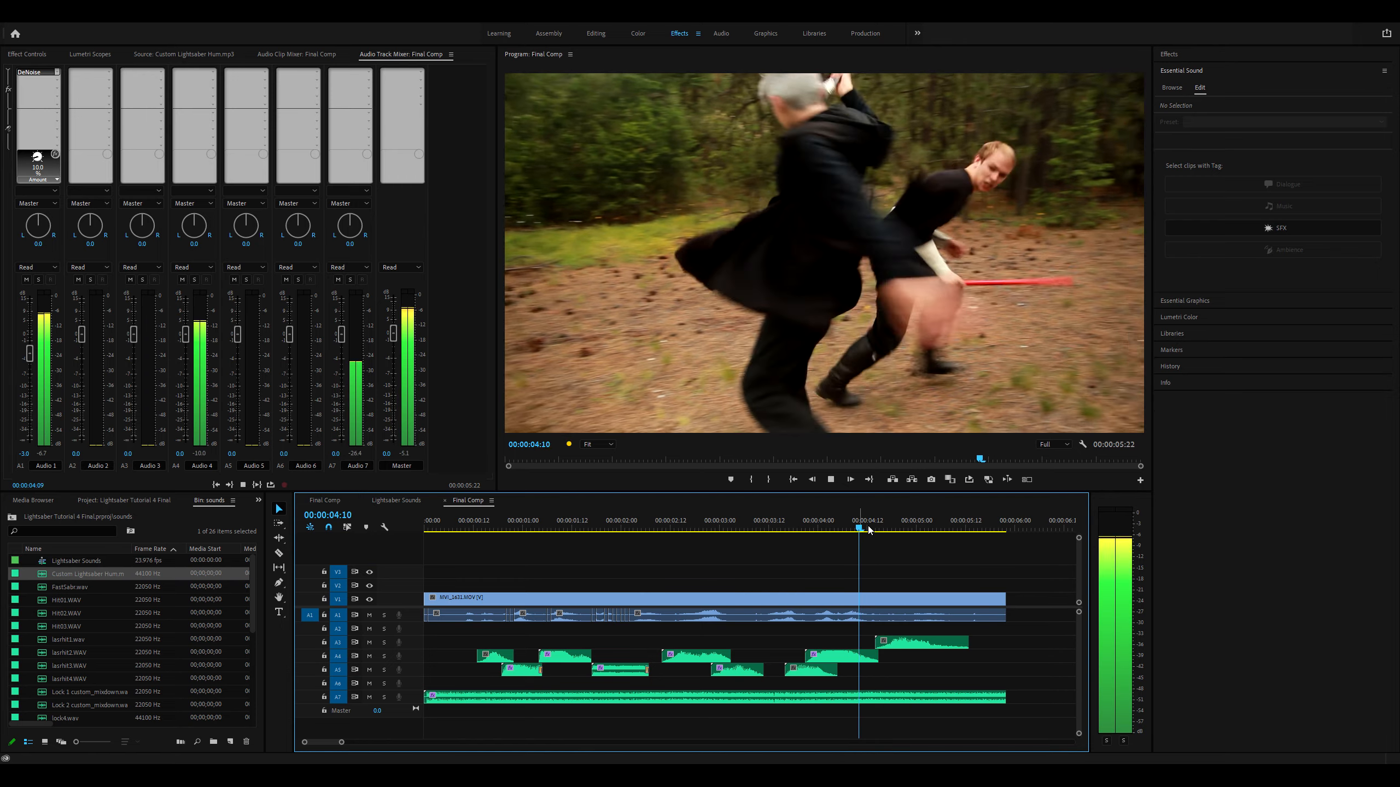
key(space)
key(space)
drag(904, 645, 908, 644)
drag(889, 528, 803, 525)
key(space)
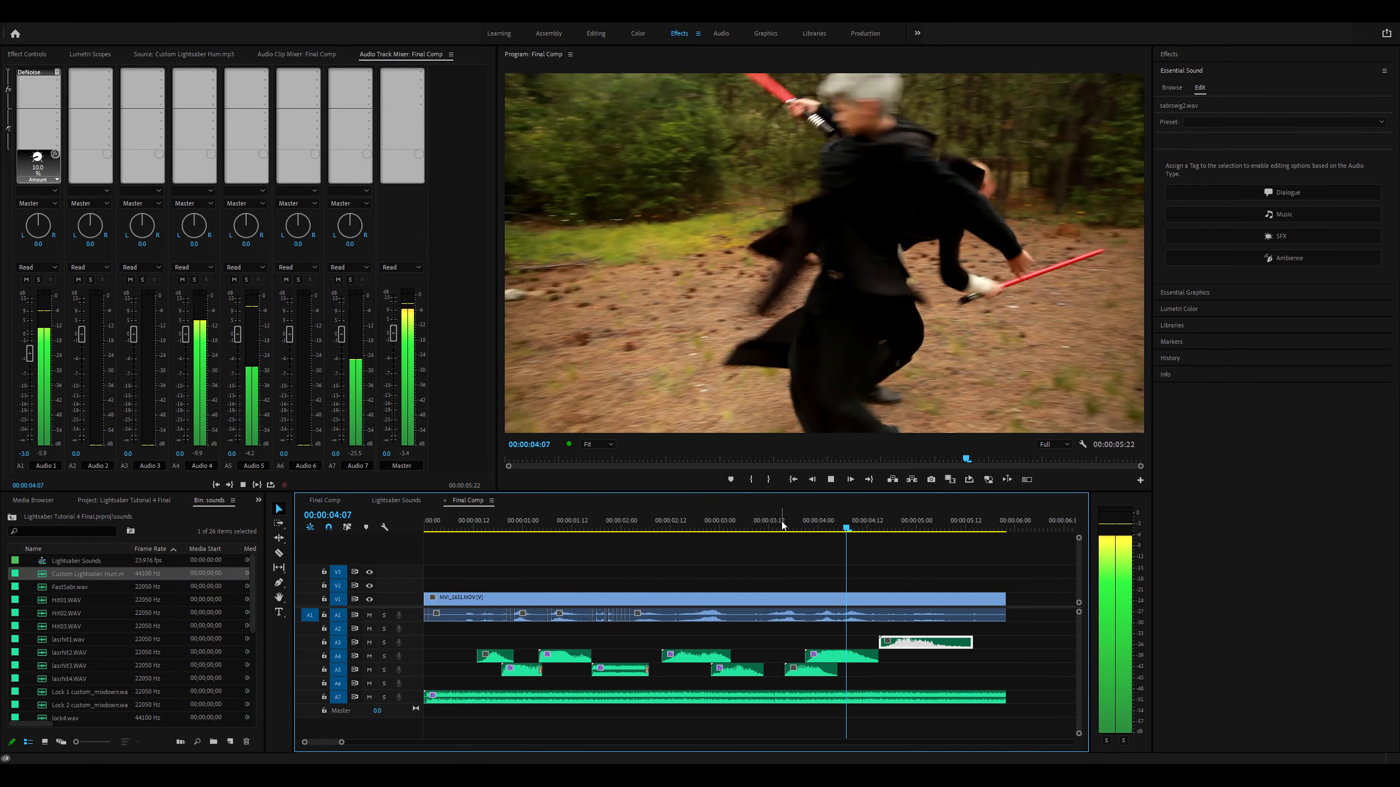
key(space)
Step: Deselect the swing clip and replay Final Comp from 00:00:00:00 with its adjusted timing
click(912, 547)
drag(904, 529, 410, 571)
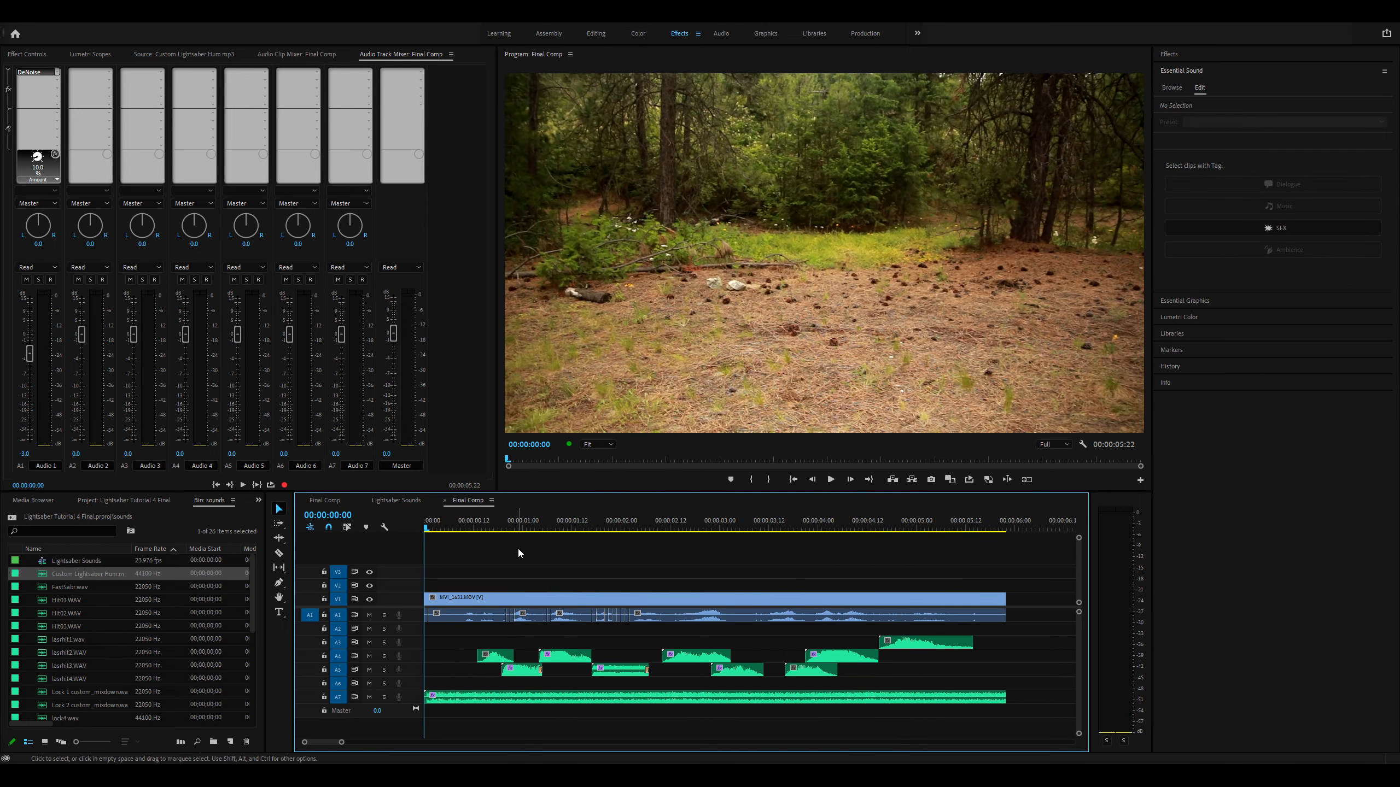
key(space)
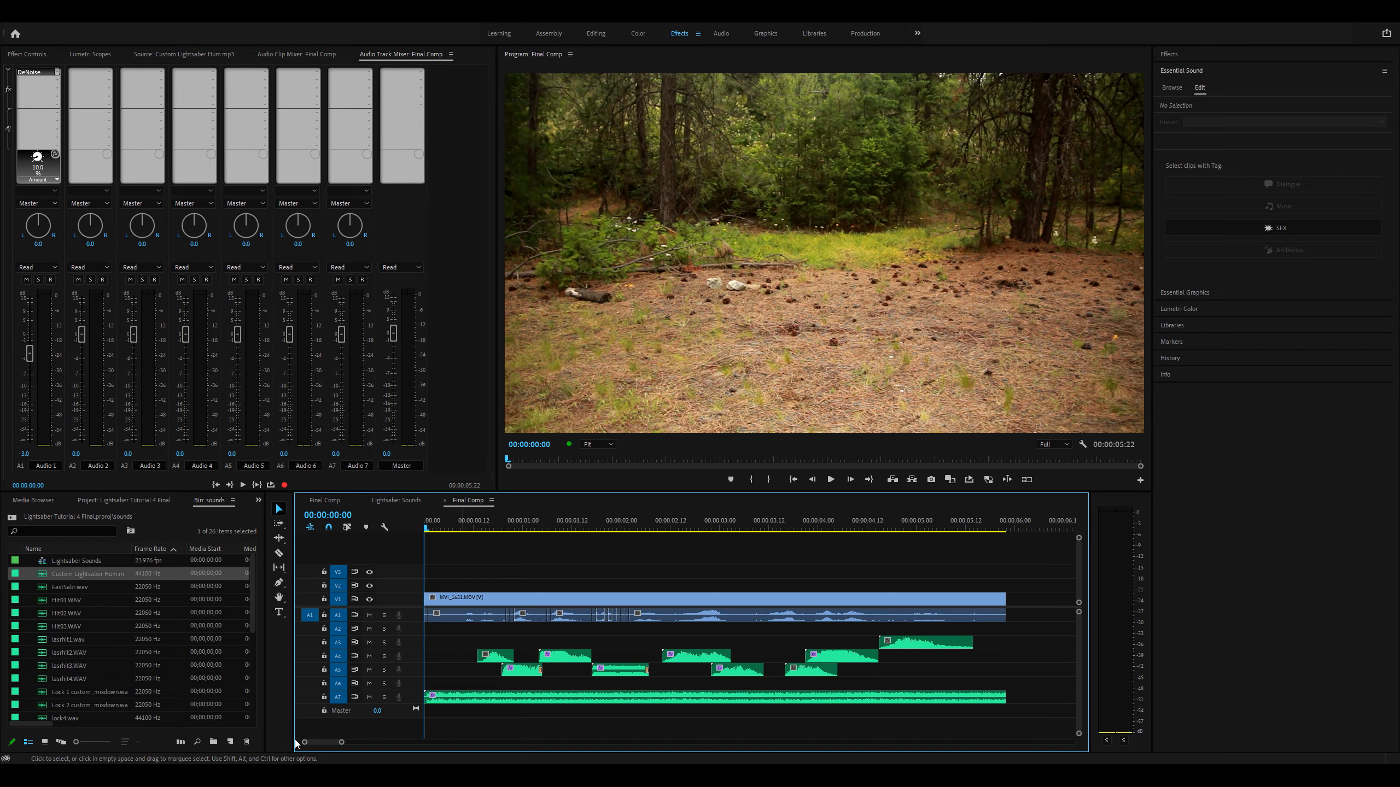
Step: Create a new sequence named Lightsaber Sounds in the sounds bin
click(231, 742)
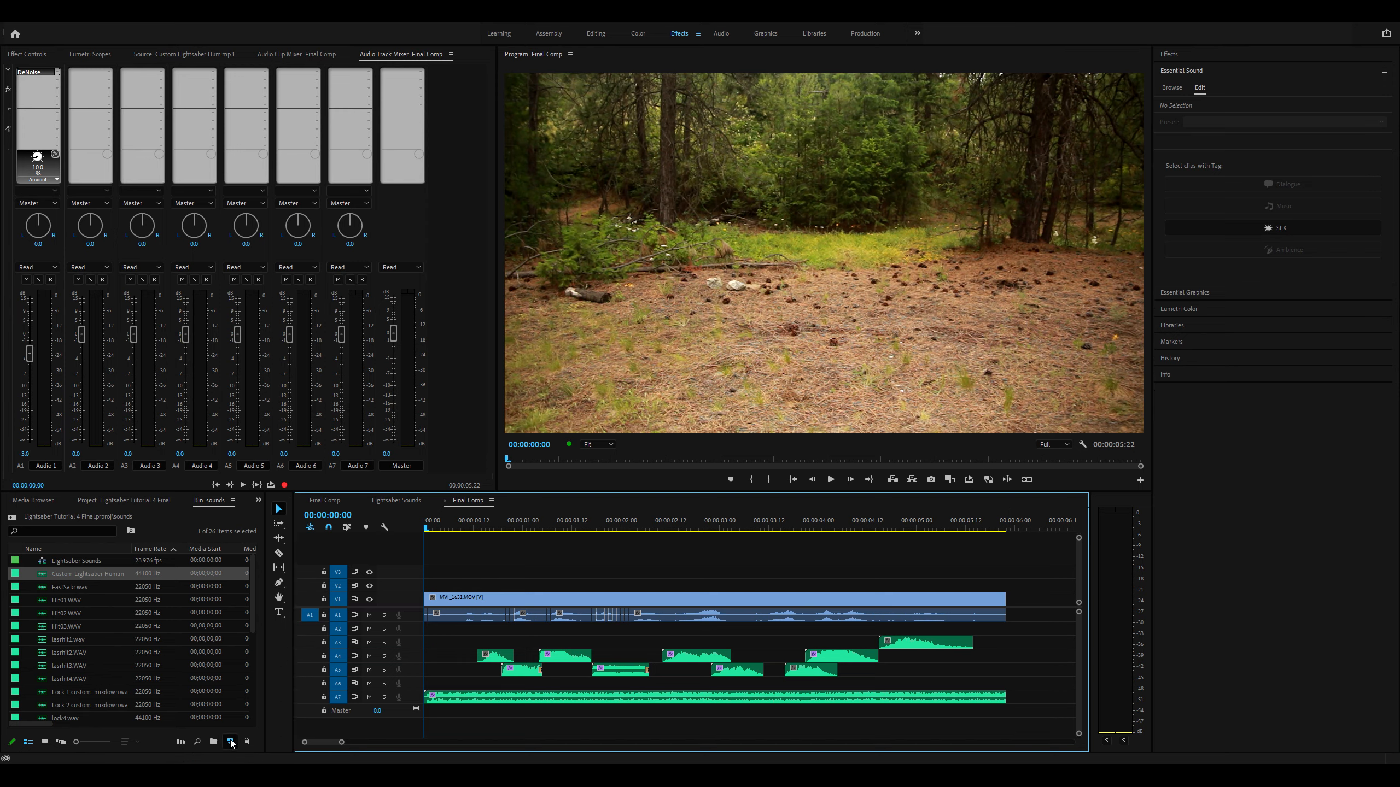
click(263, 604)
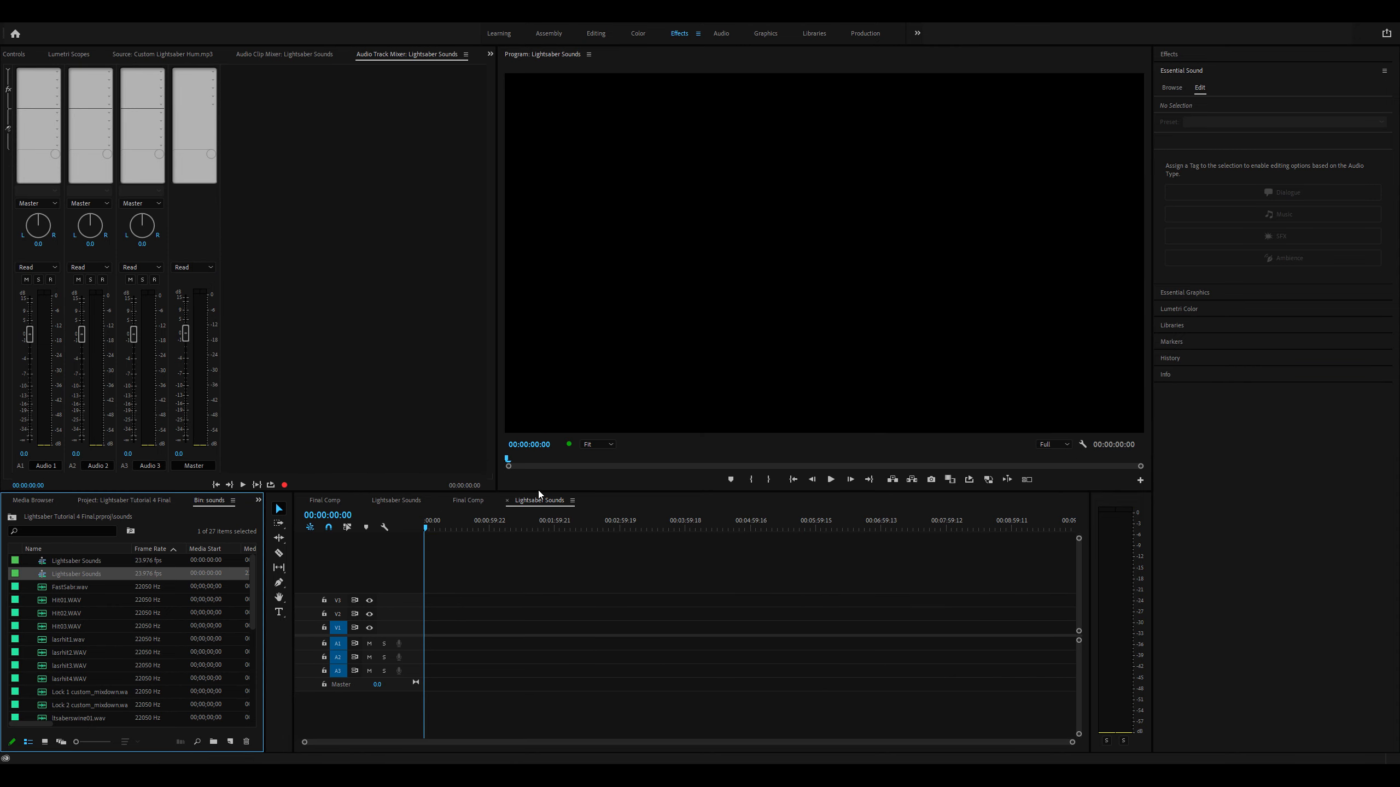
click(338, 613)
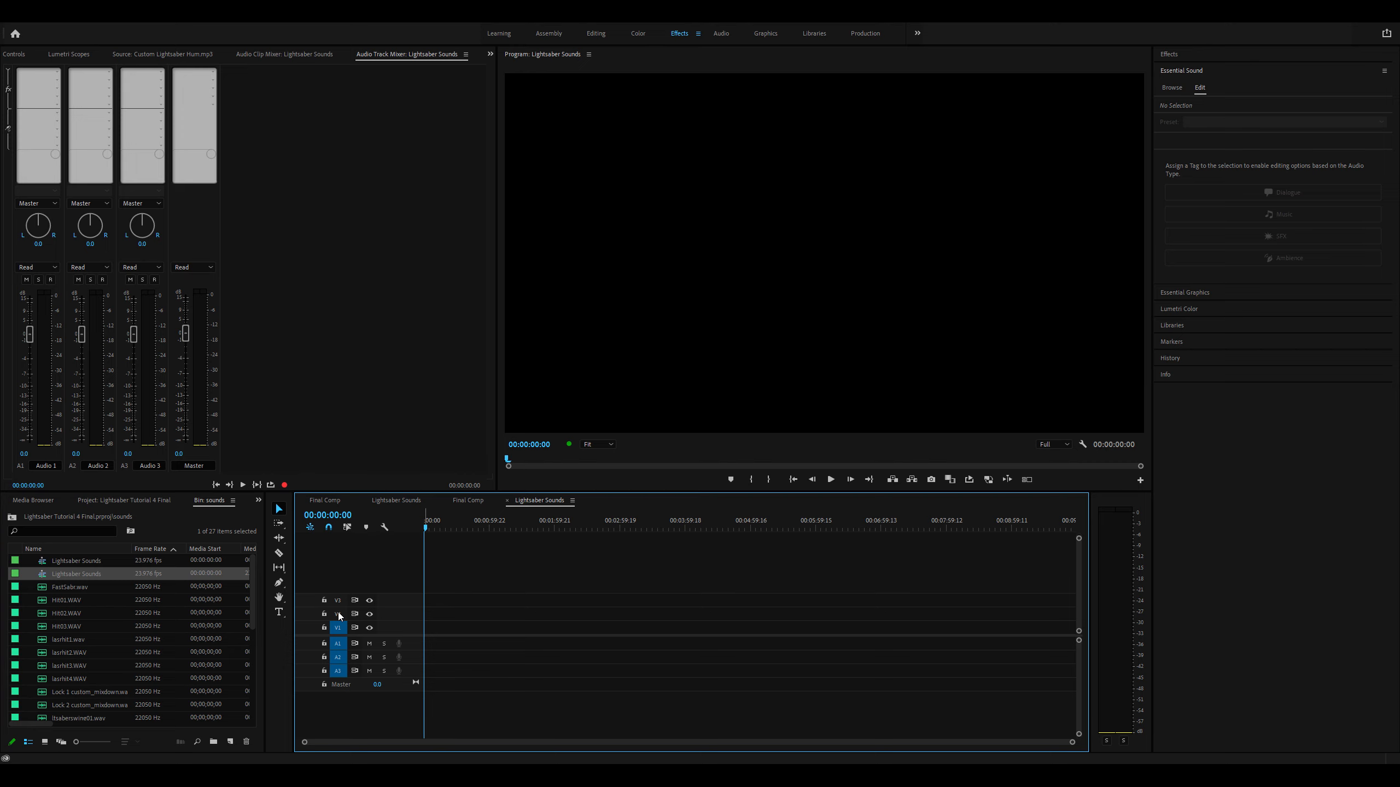
Step: Copy all the lightsaber hit, lock, swing and hum clips from Final Comp and paste them at the start of the new Lightsaber Sounds sequence
click(468, 500)
drag(1009, 721, 496, 648)
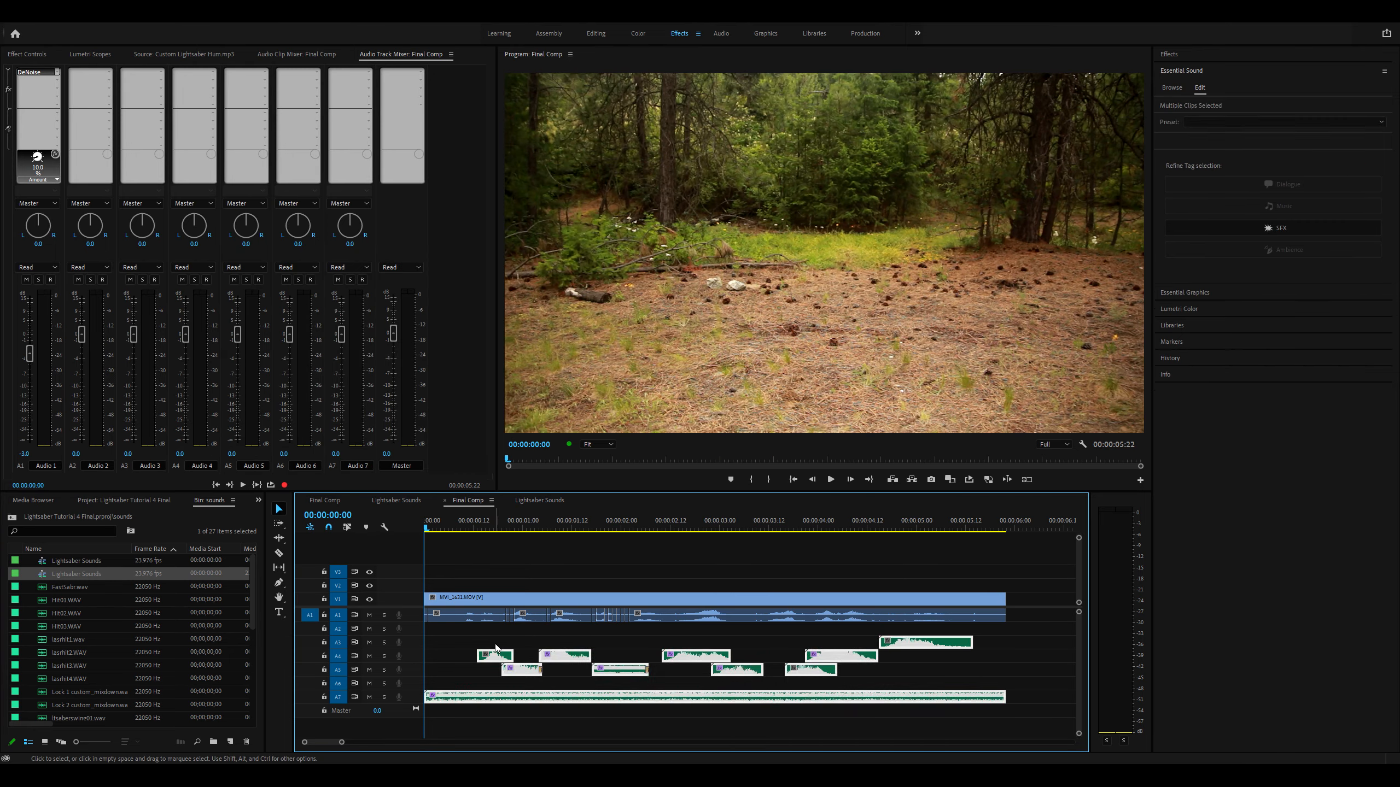
click(538, 498)
key(ctrl+v)
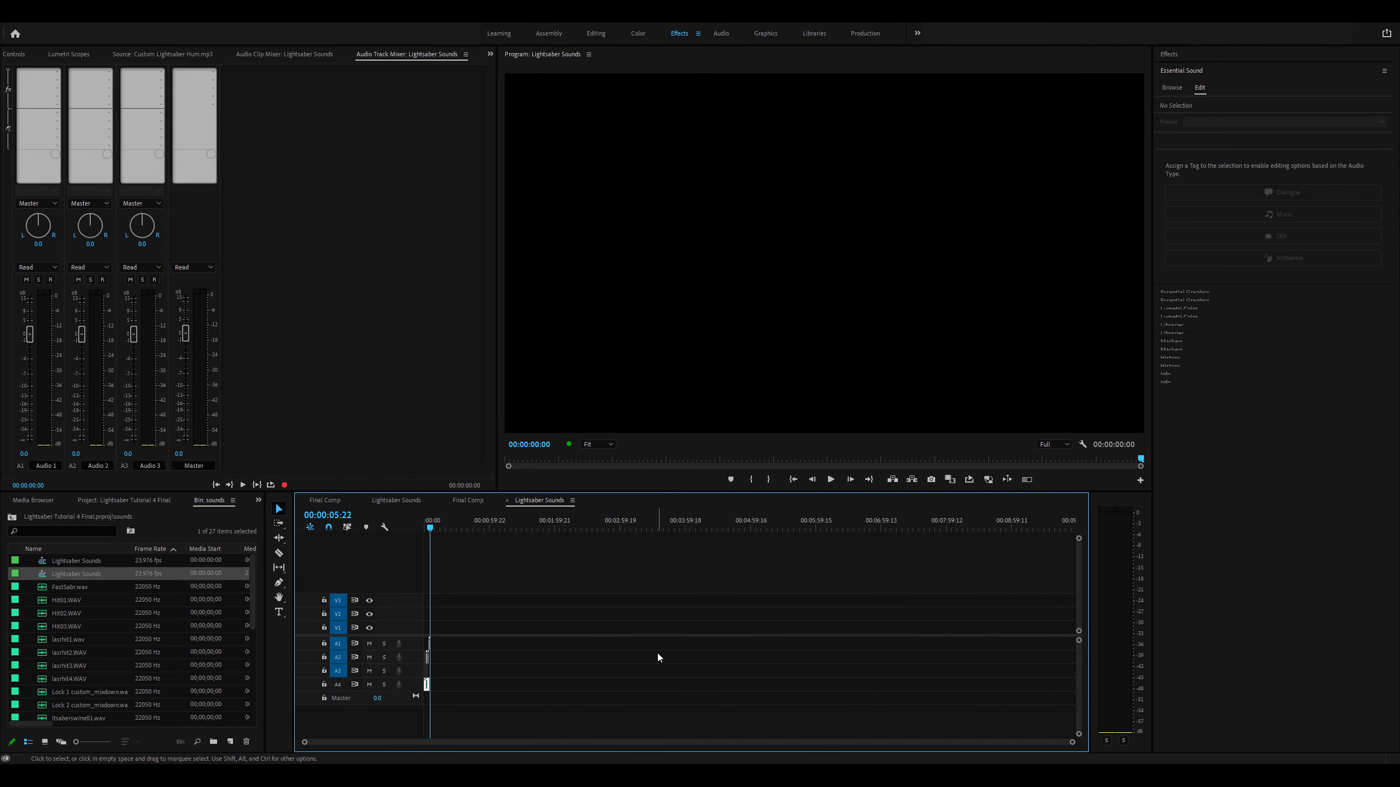
key(equal)
key(equal)
key(equal)
click(564, 617)
key(equal)
key(equal)
key(equal)
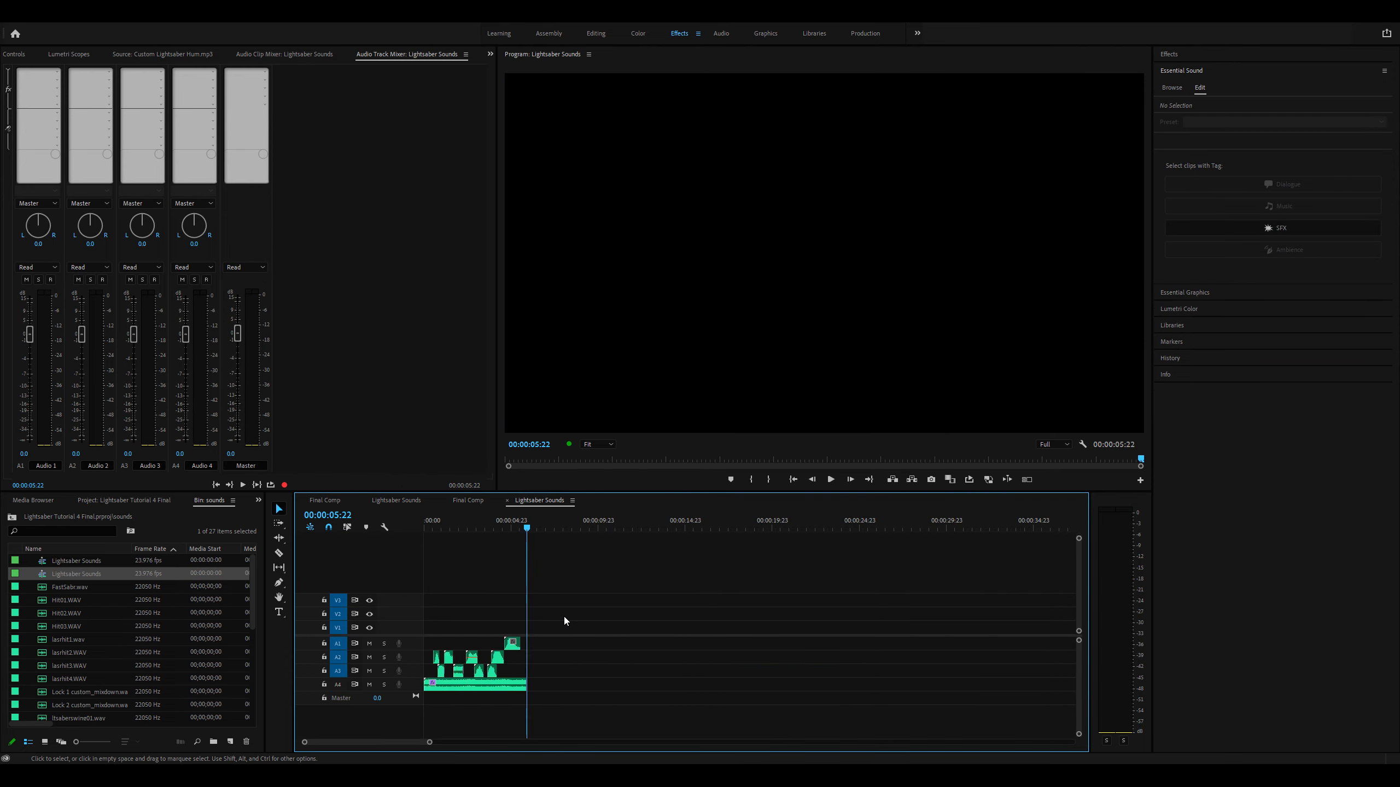
scroll(500, 626, up, 1)
scroll(499, 625, up, 1)
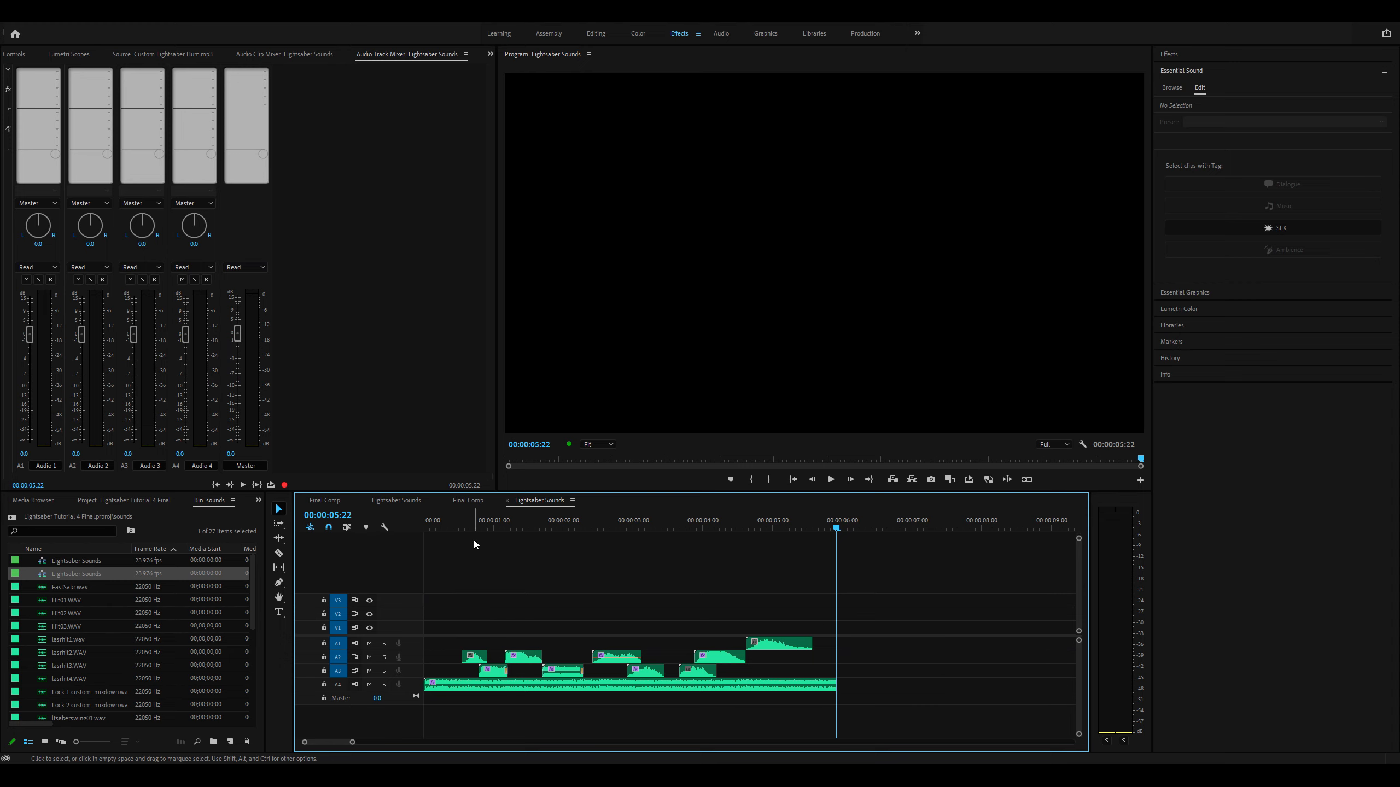
Step: Play the new Lightsaber Sounds sequence from the start to check the pasted clips
click(427, 524)
key(space)
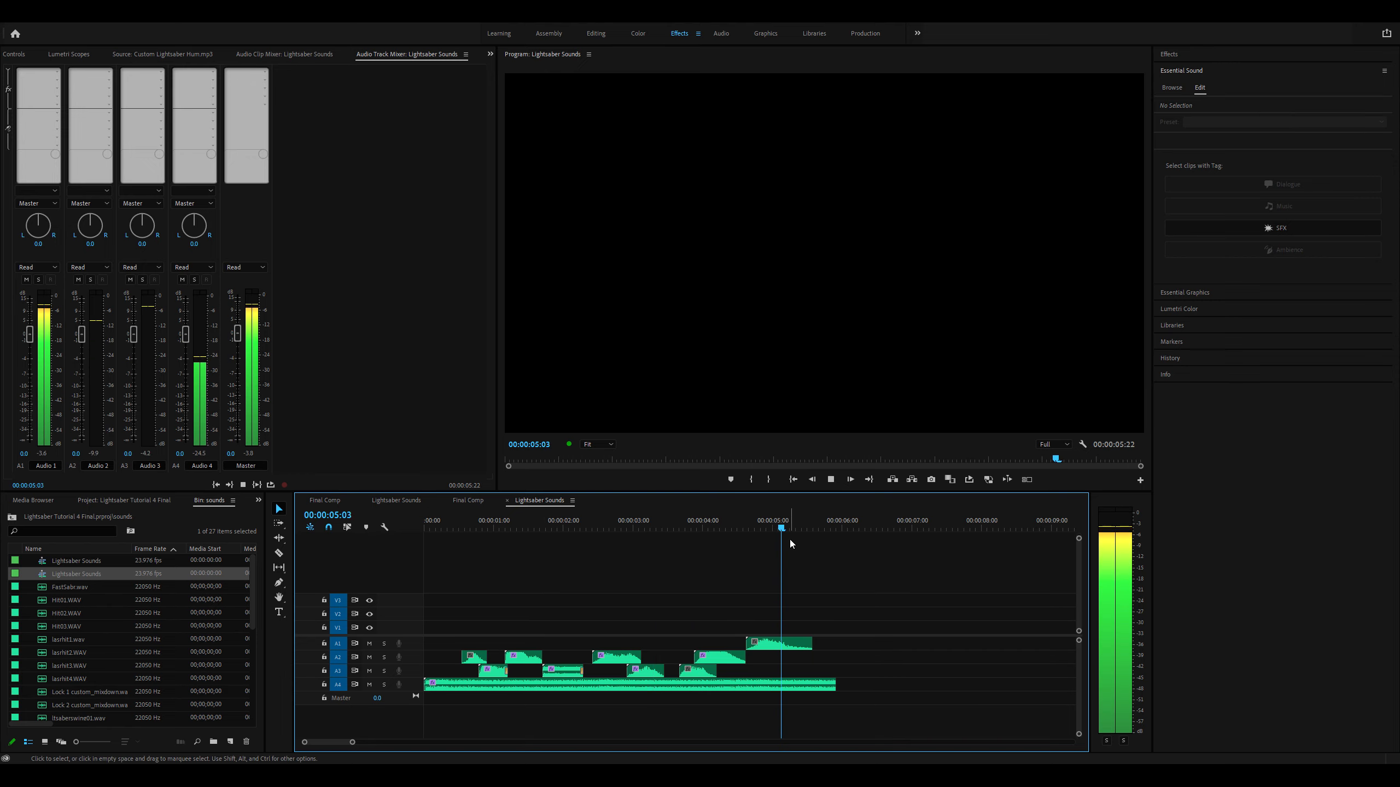
drag(785, 529, 416, 560)
Step: Delete all the separate lightsaber sound clips from Final Comp, keeping the footage and its own audio
click(468, 500)
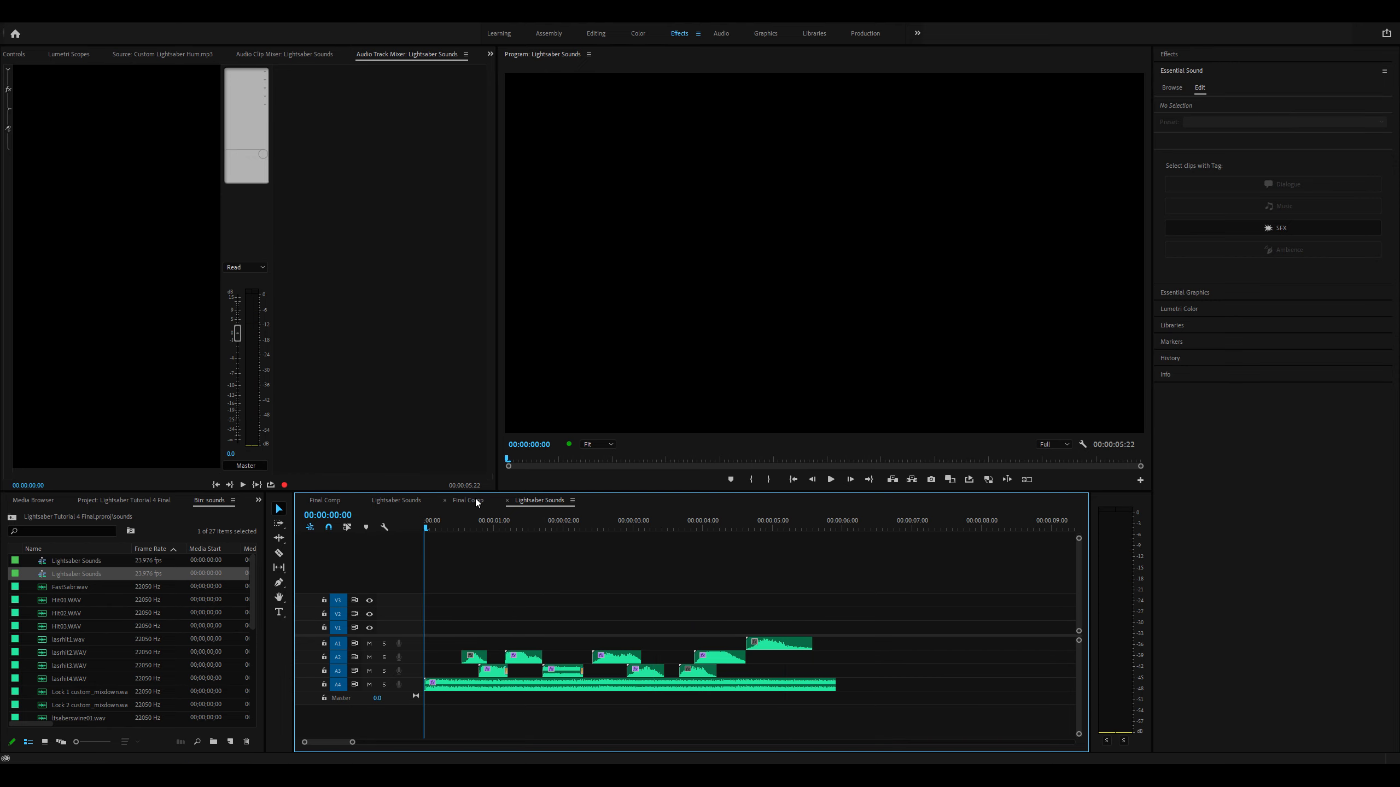
drag(990, 729, 486, 635)
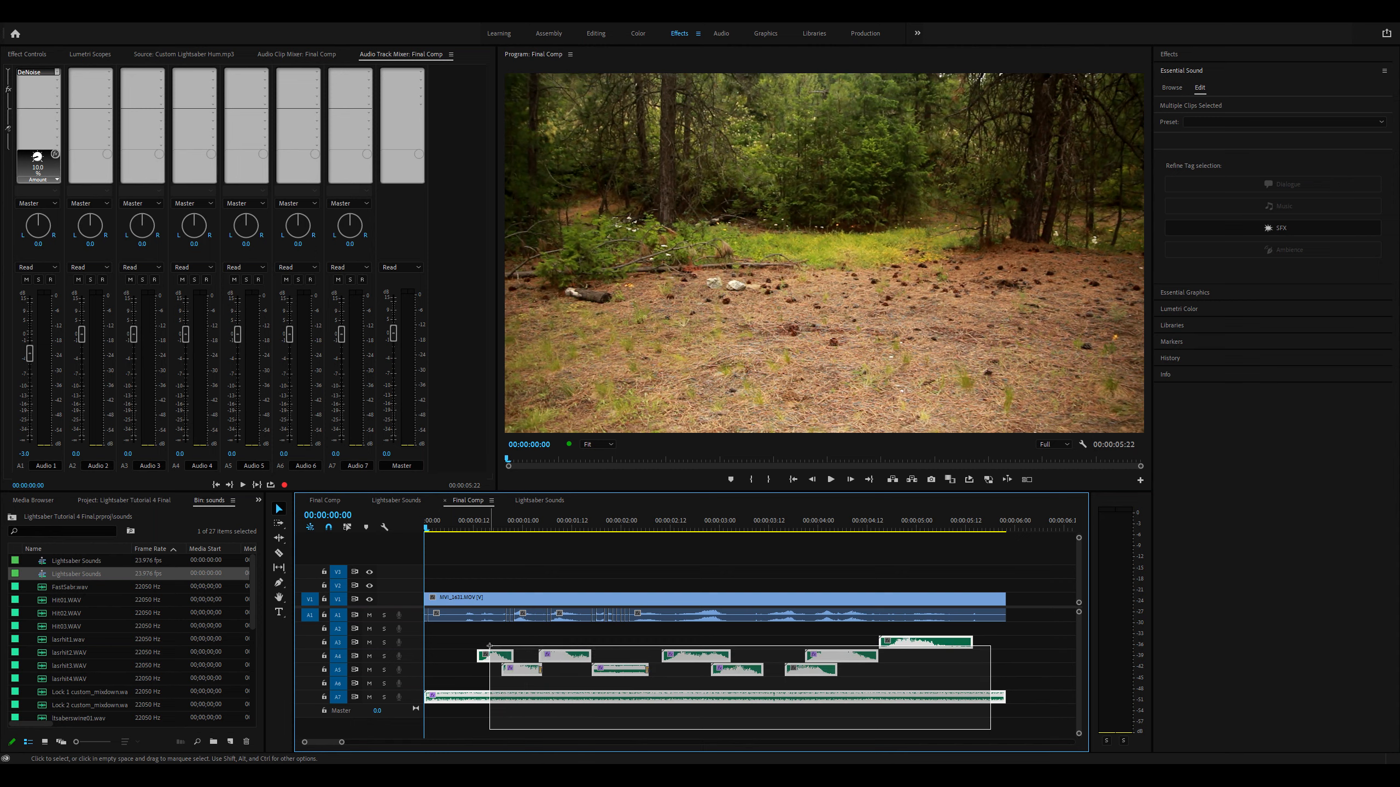
key(Delete)
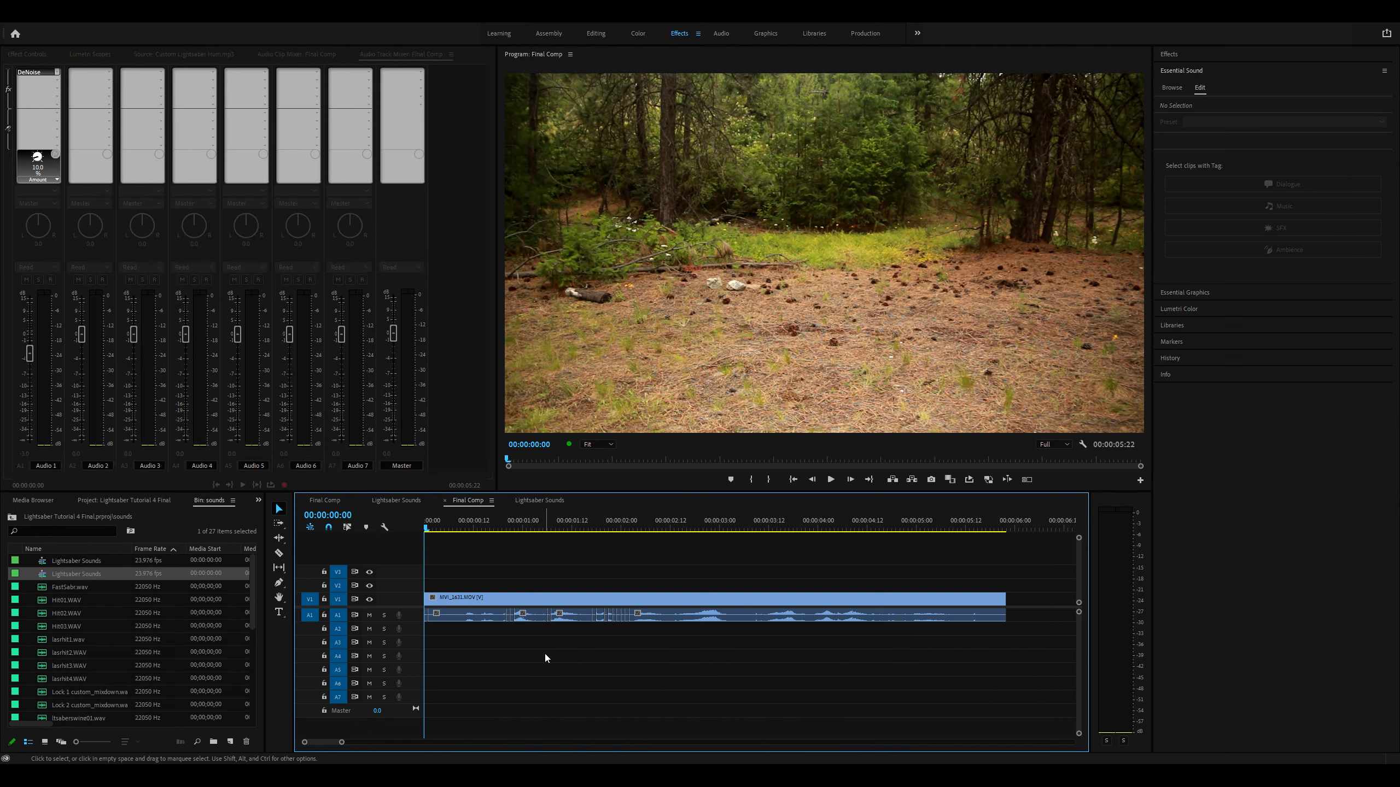
Step: Nest the new Lightsaber Sounds sequence at the start of Final Comp with its audio on A5, and delete its video part from V4
click(530, 501)
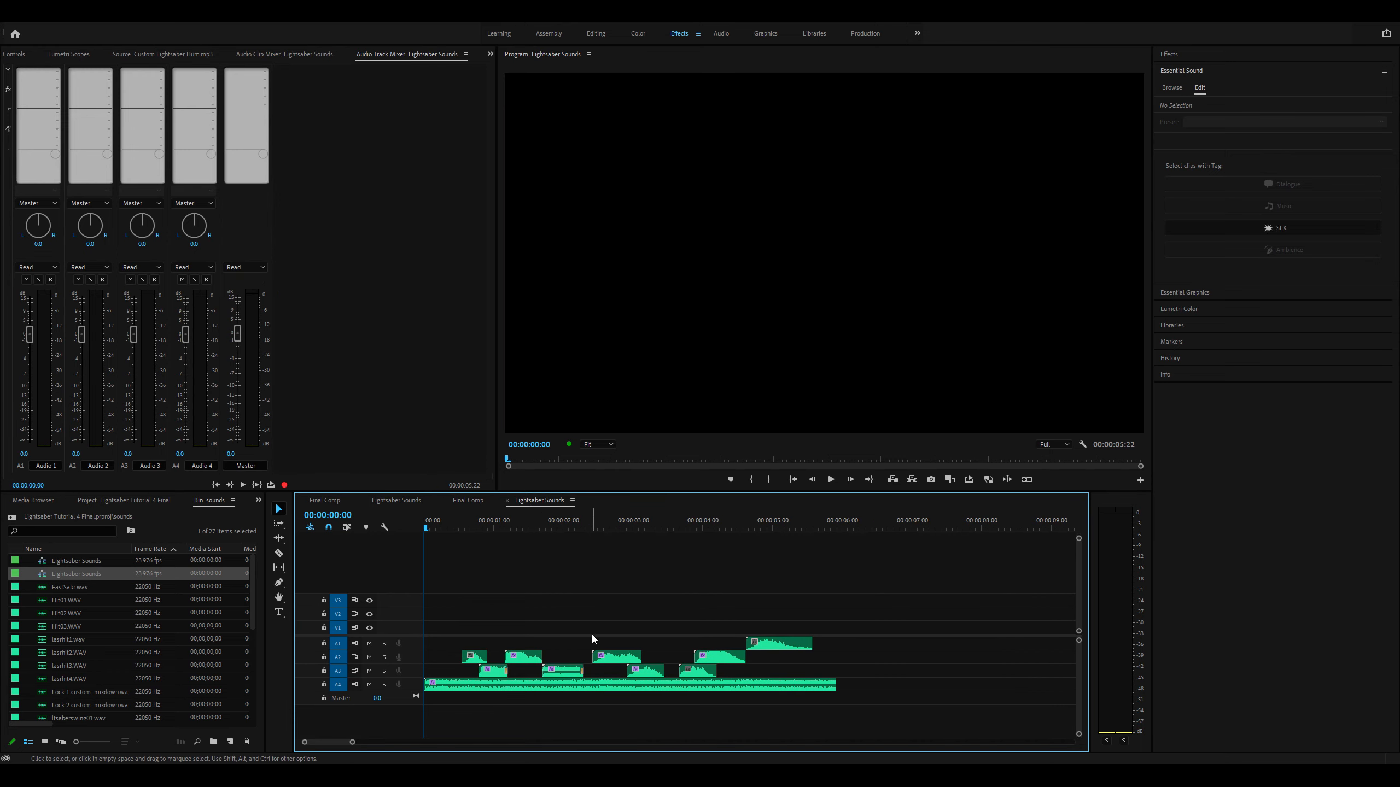
click(468, 500)
drag(41, 574, 429, 675)
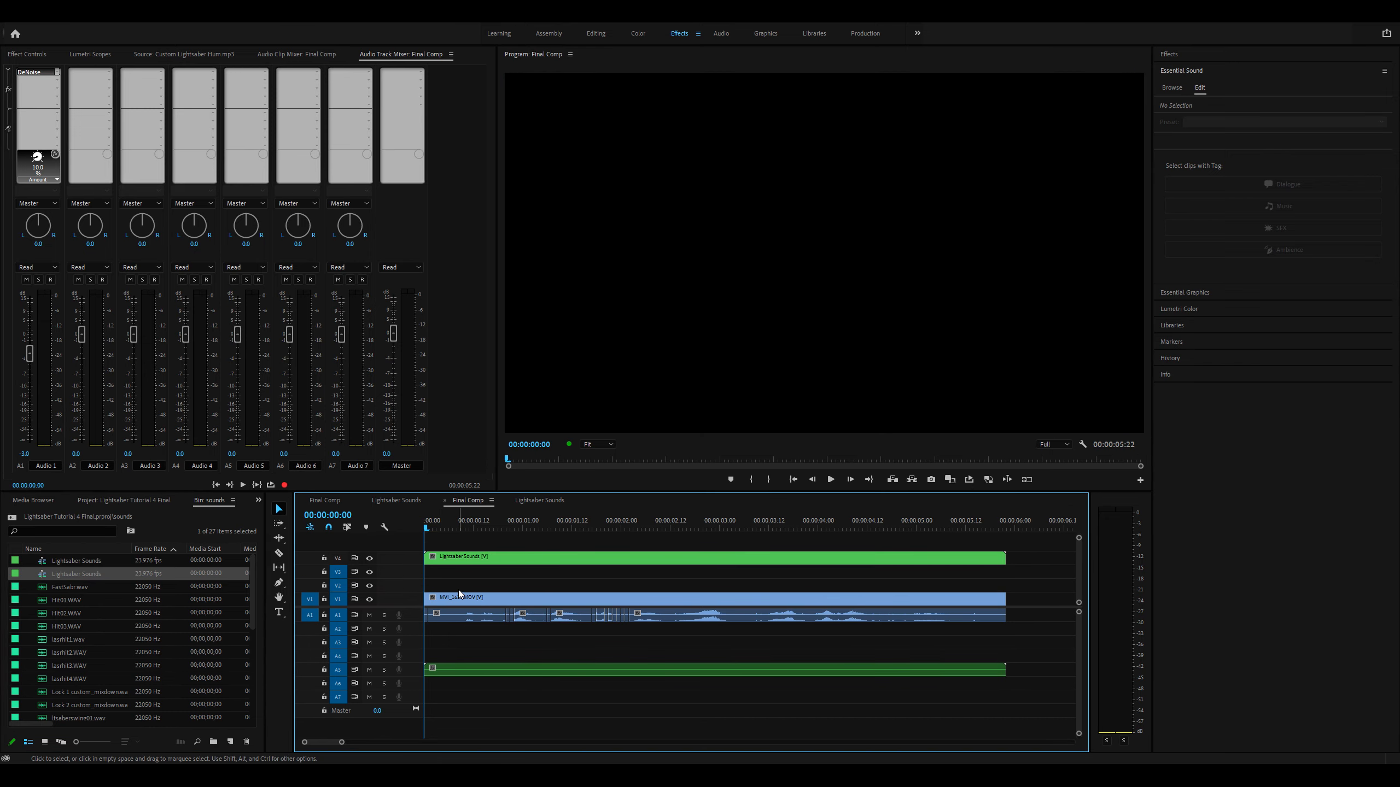
click(458, 560)
key(Delete)
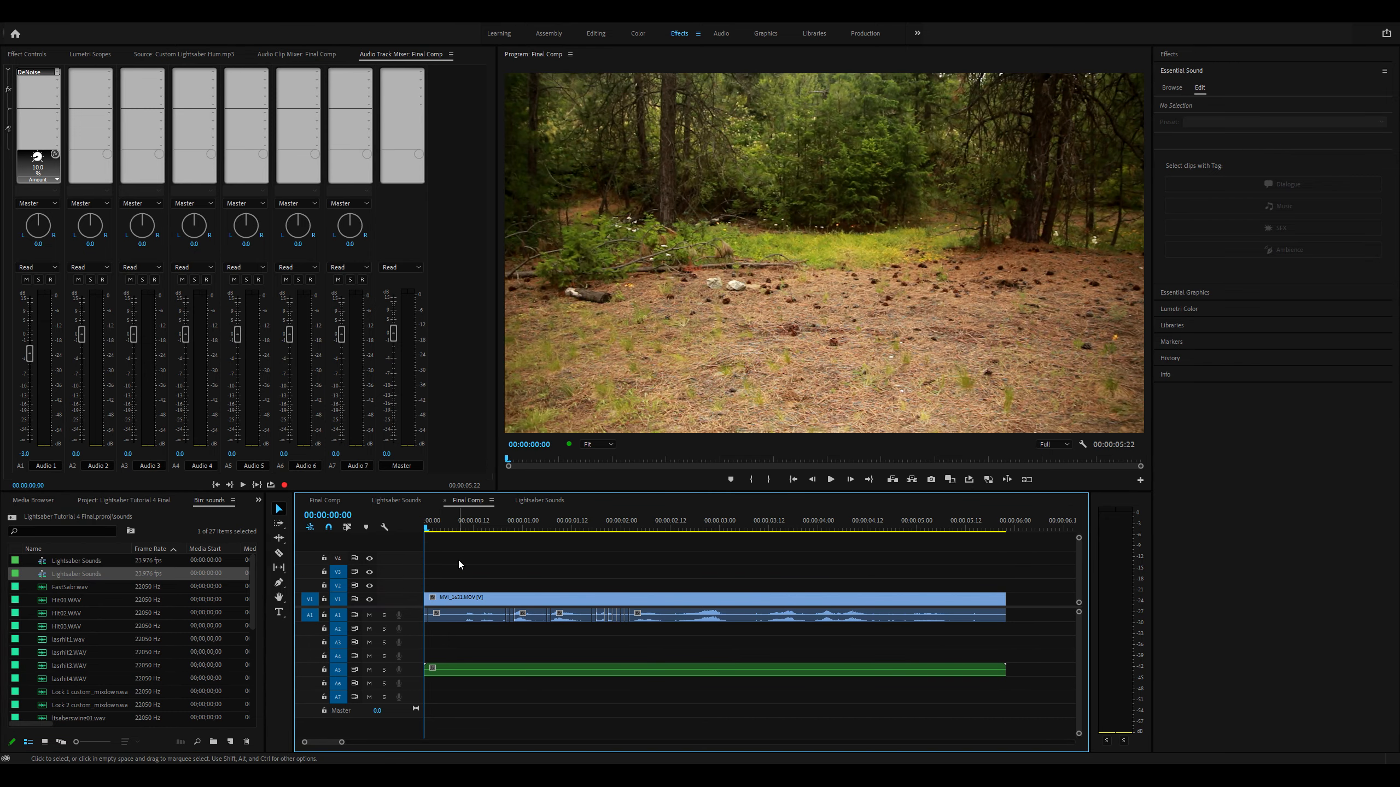
Step: Play Final Comp repeatedly from the start to check the nested lightsaber audio against the footage
key(space)
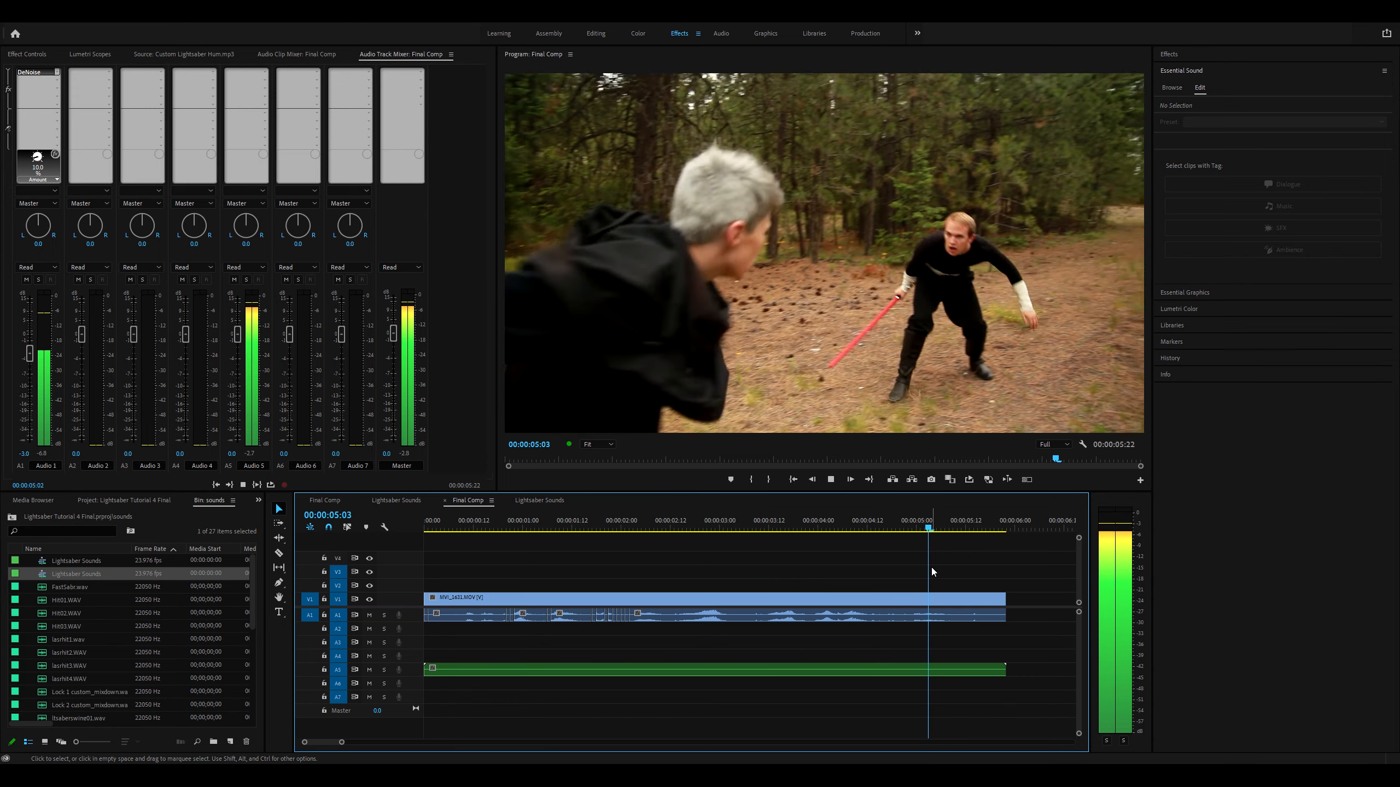
key(space)
drag(992, 528, 421, 568)
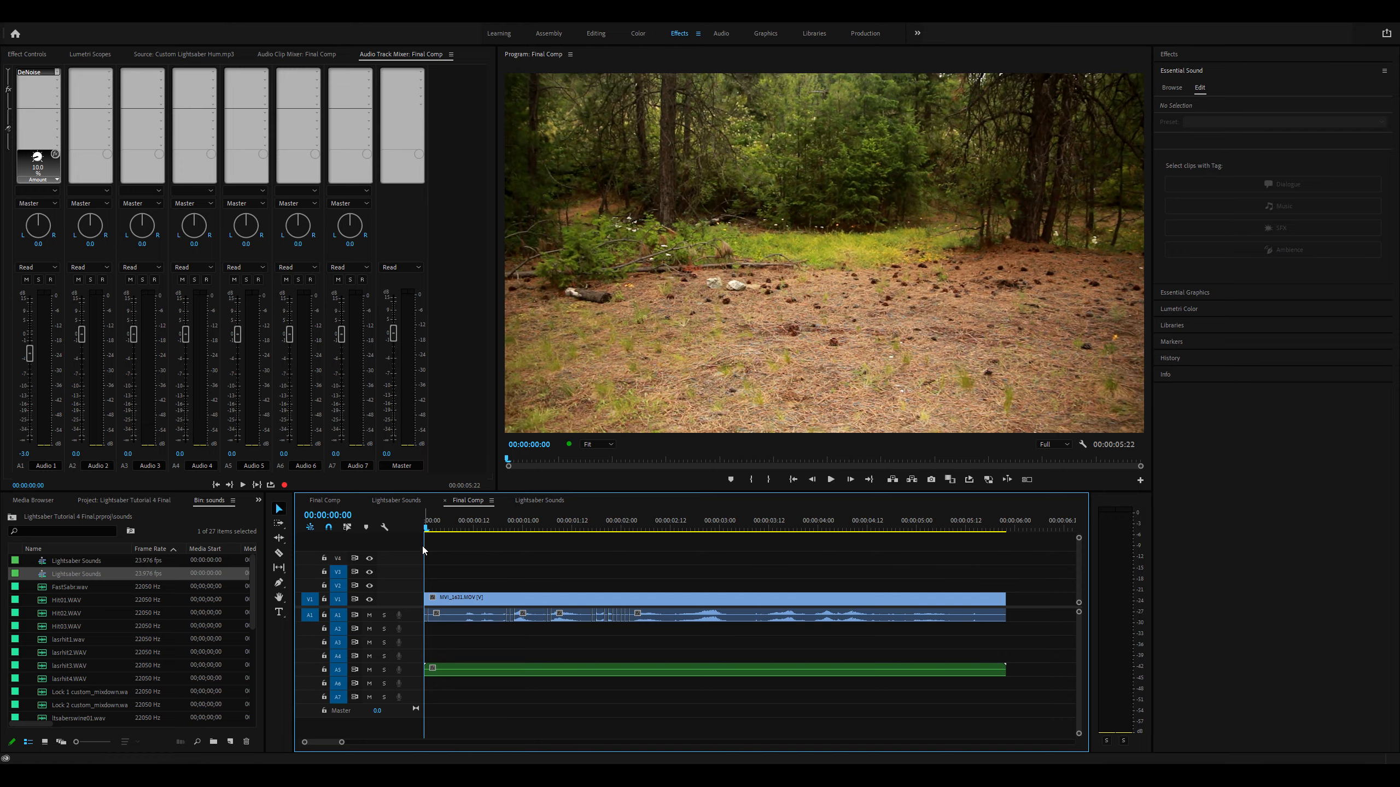
key(space)
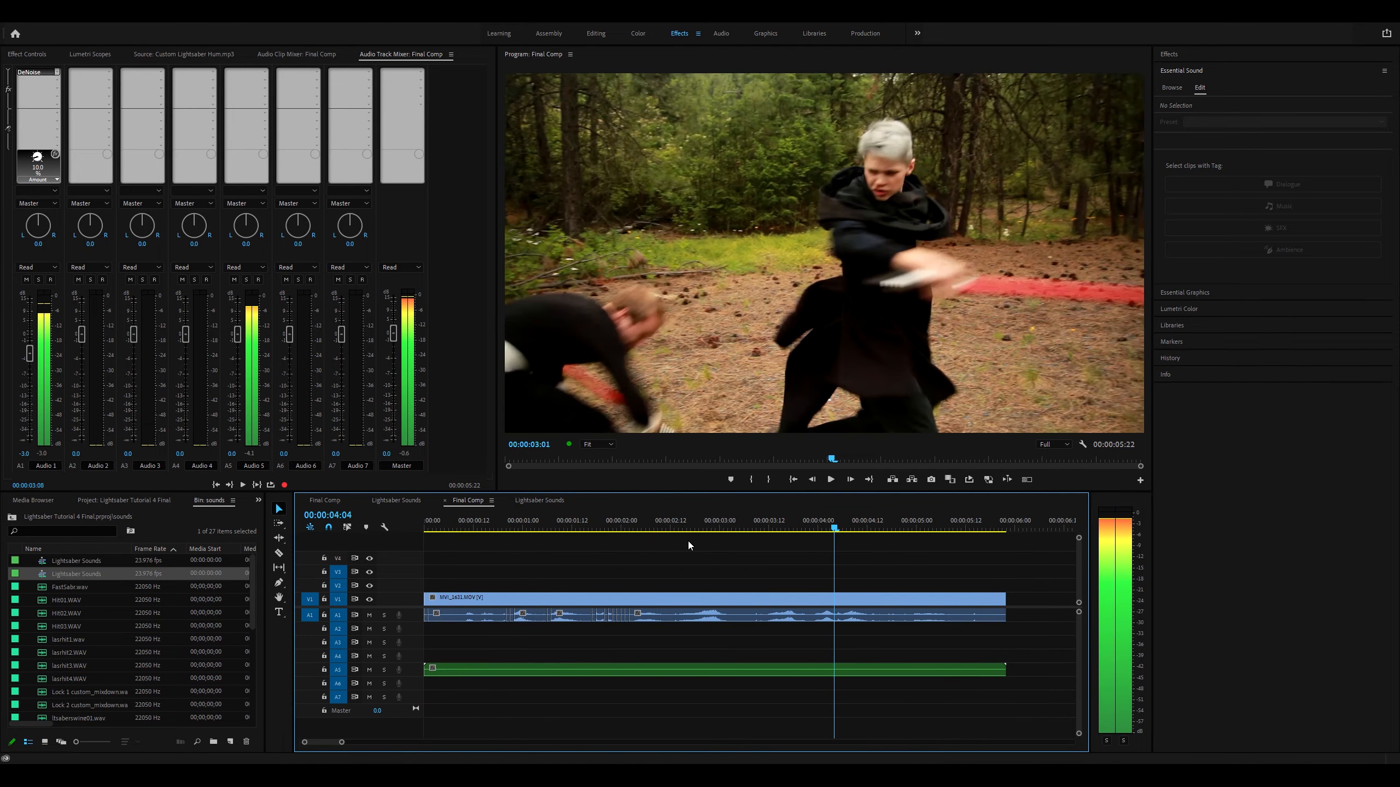
drag(690, 546, 422, 559)
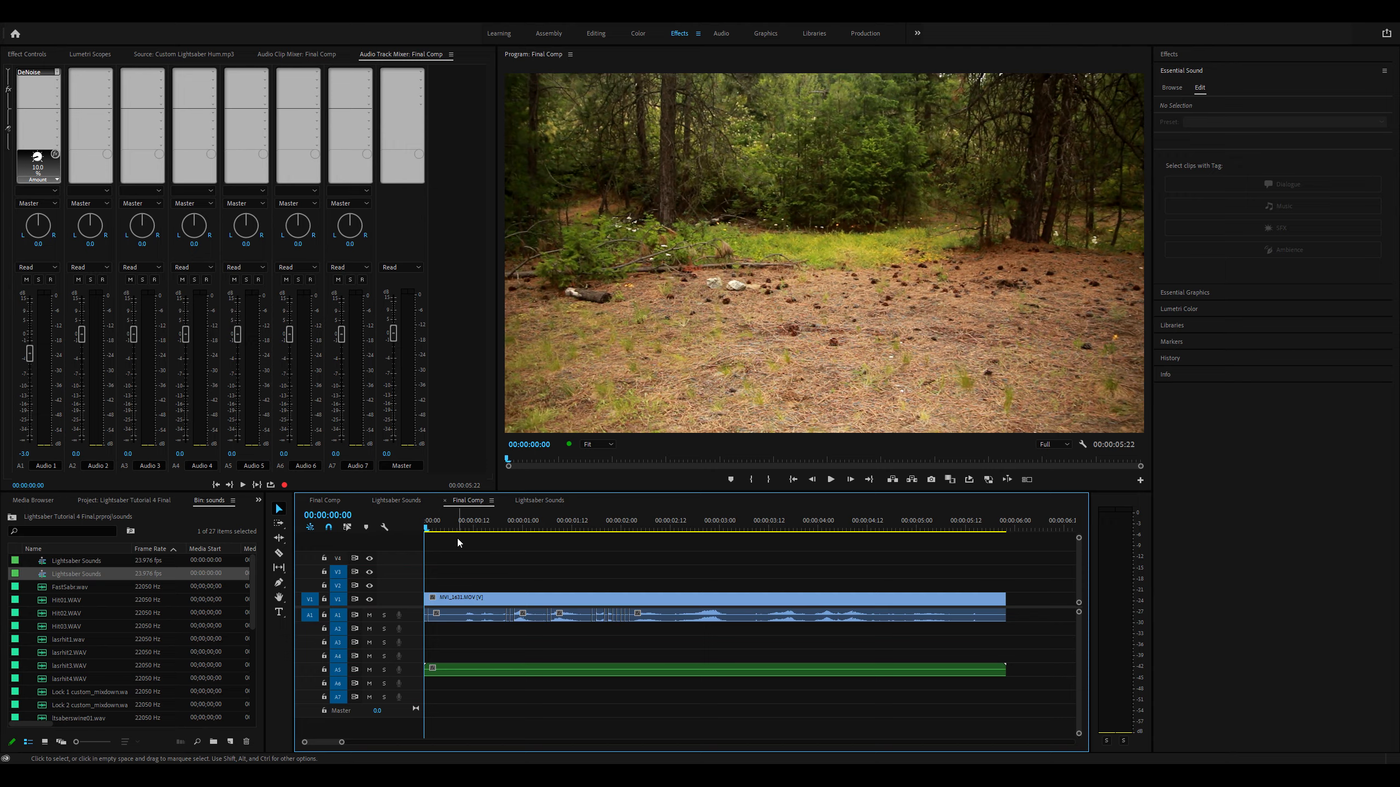
key(space)
key(space)
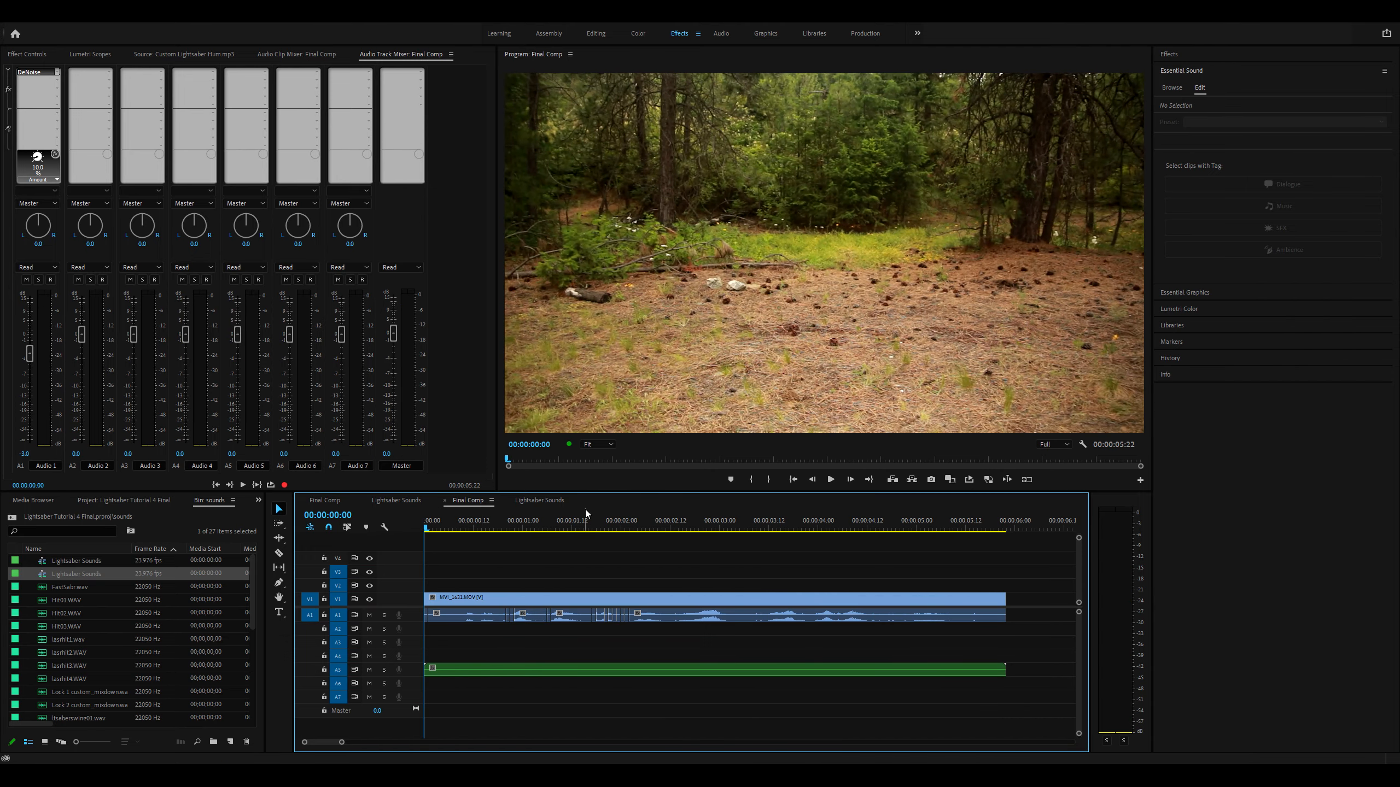
Step: Switch to the Color workspace and show the Basic Correction controls for the footage clip
click(634, 31)
click(1127, 111)
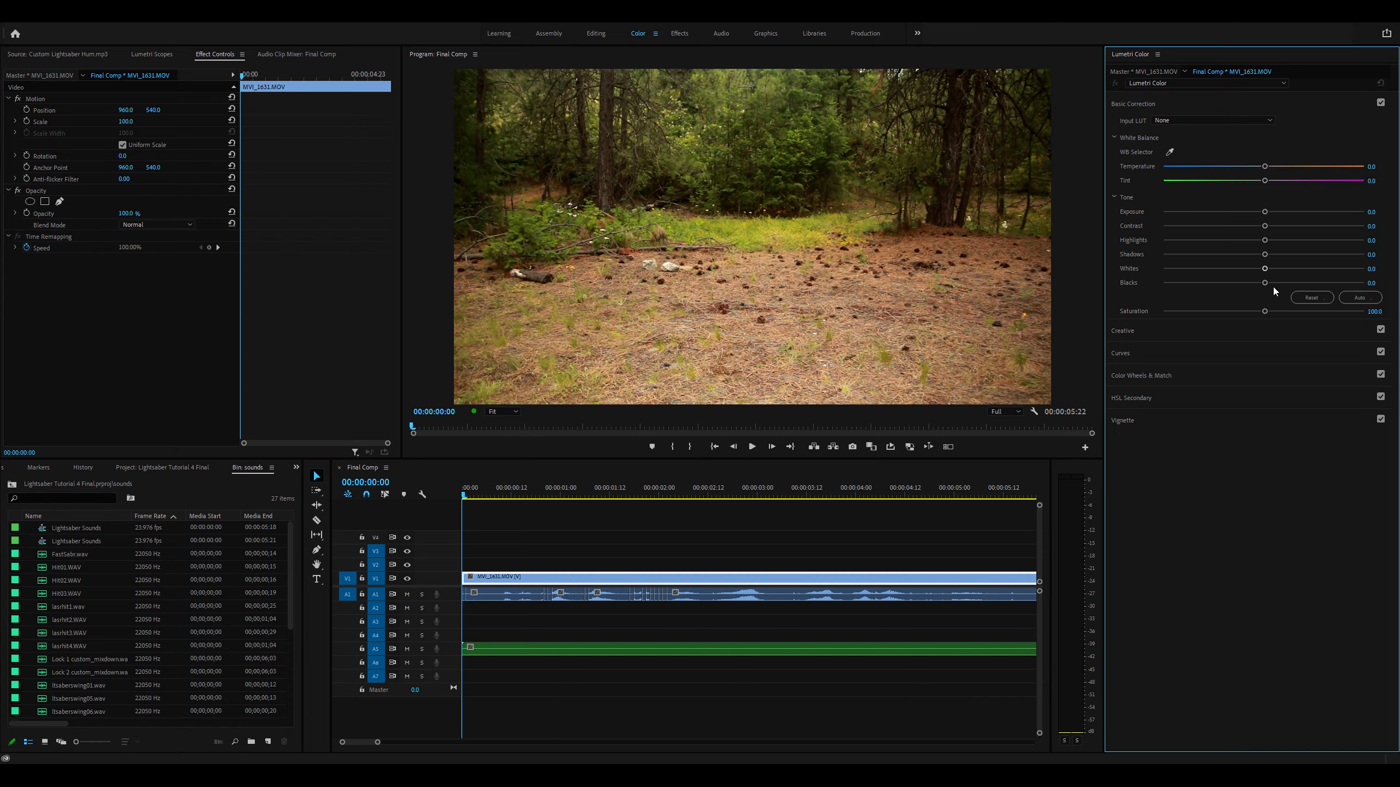
Step: Try a warmer white balance on the footage, with Temperature about 53 and Tint -14.1, and preview it up to 00:00:00:23
mouse_move(1266, 167)
mouse_down()
mouse_move(1281, 168)
mouse_move(1248, 181)
mouse_up()
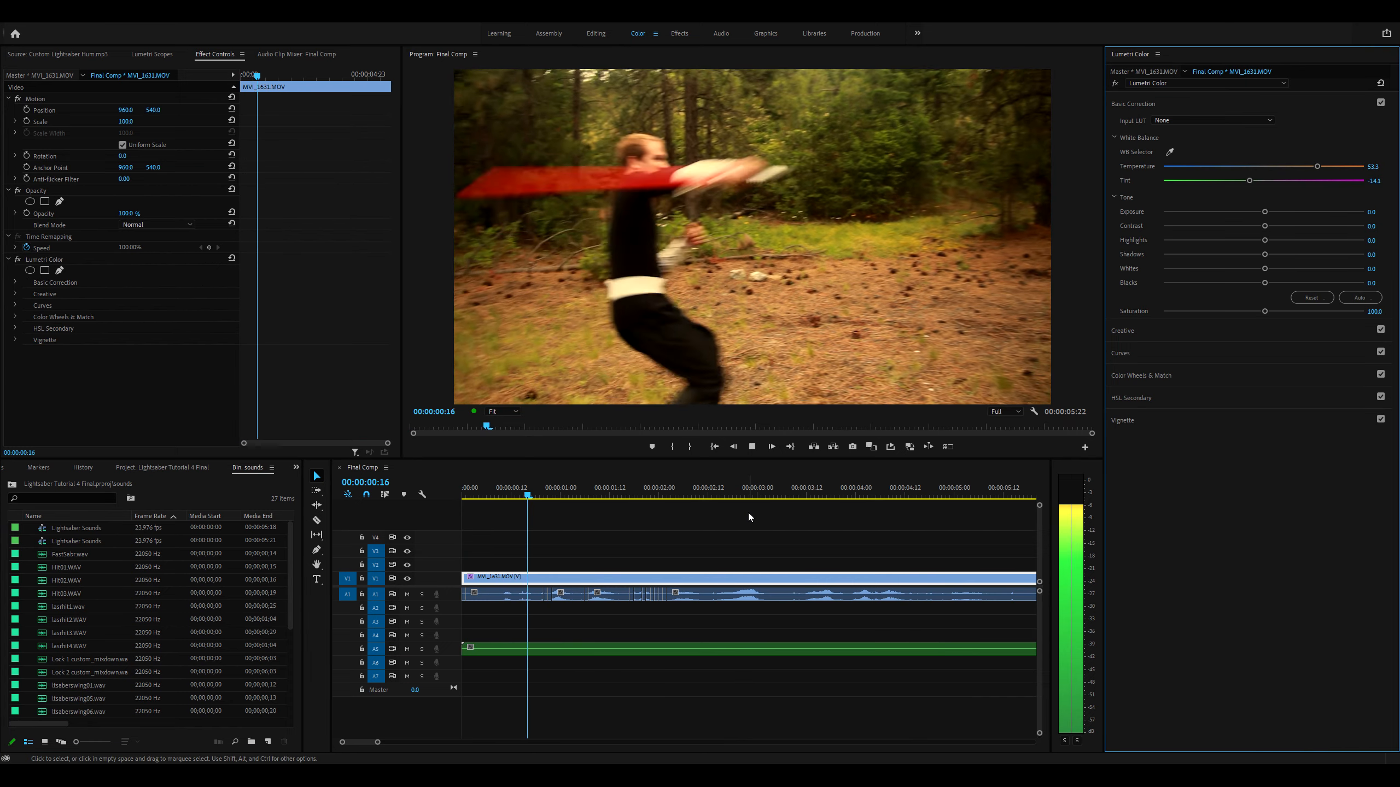
key(space)
drag(536, 496, 557, 495)
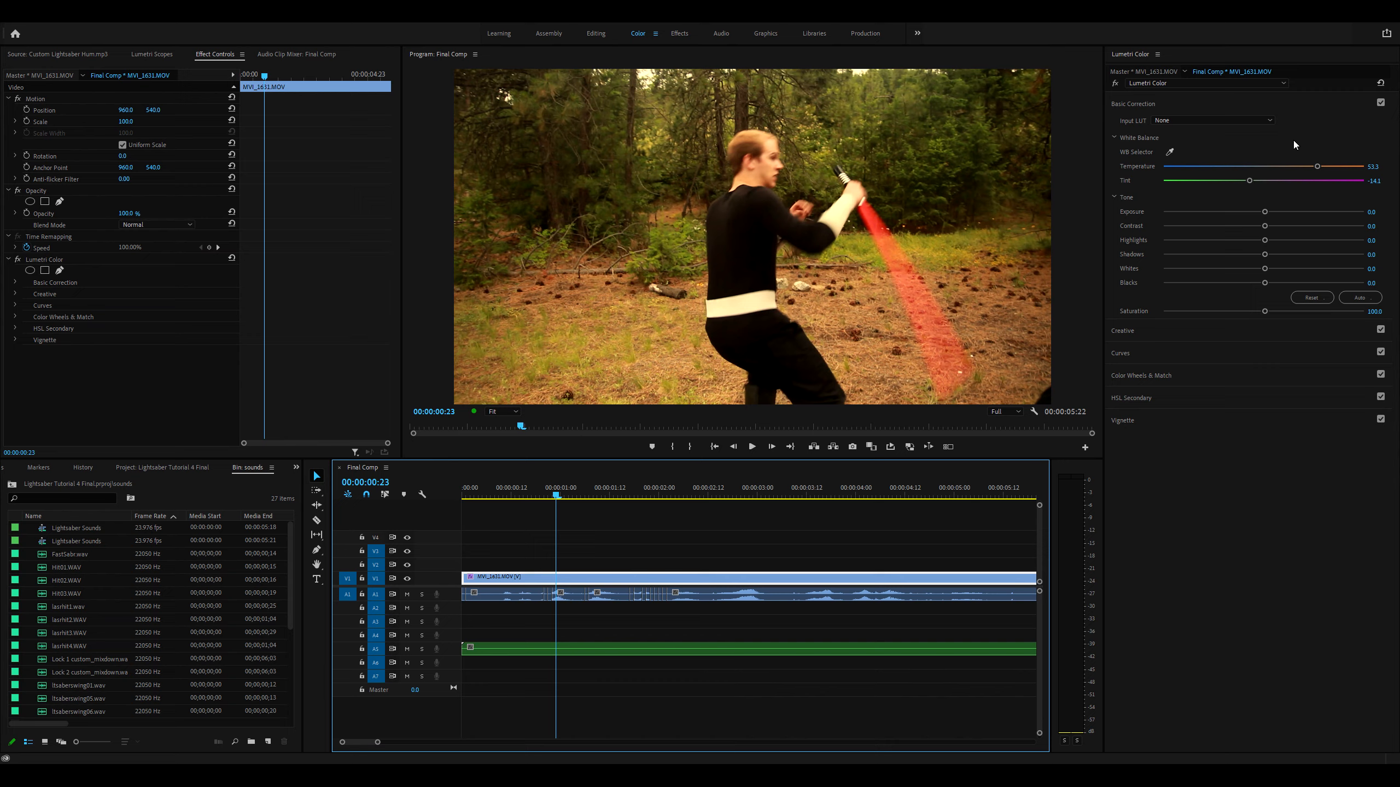
Step: Set the footage's Temperature and Tint back to 0
click(1378, 167)
text(0)
click(1378, 181)
text(0)
key(Return)
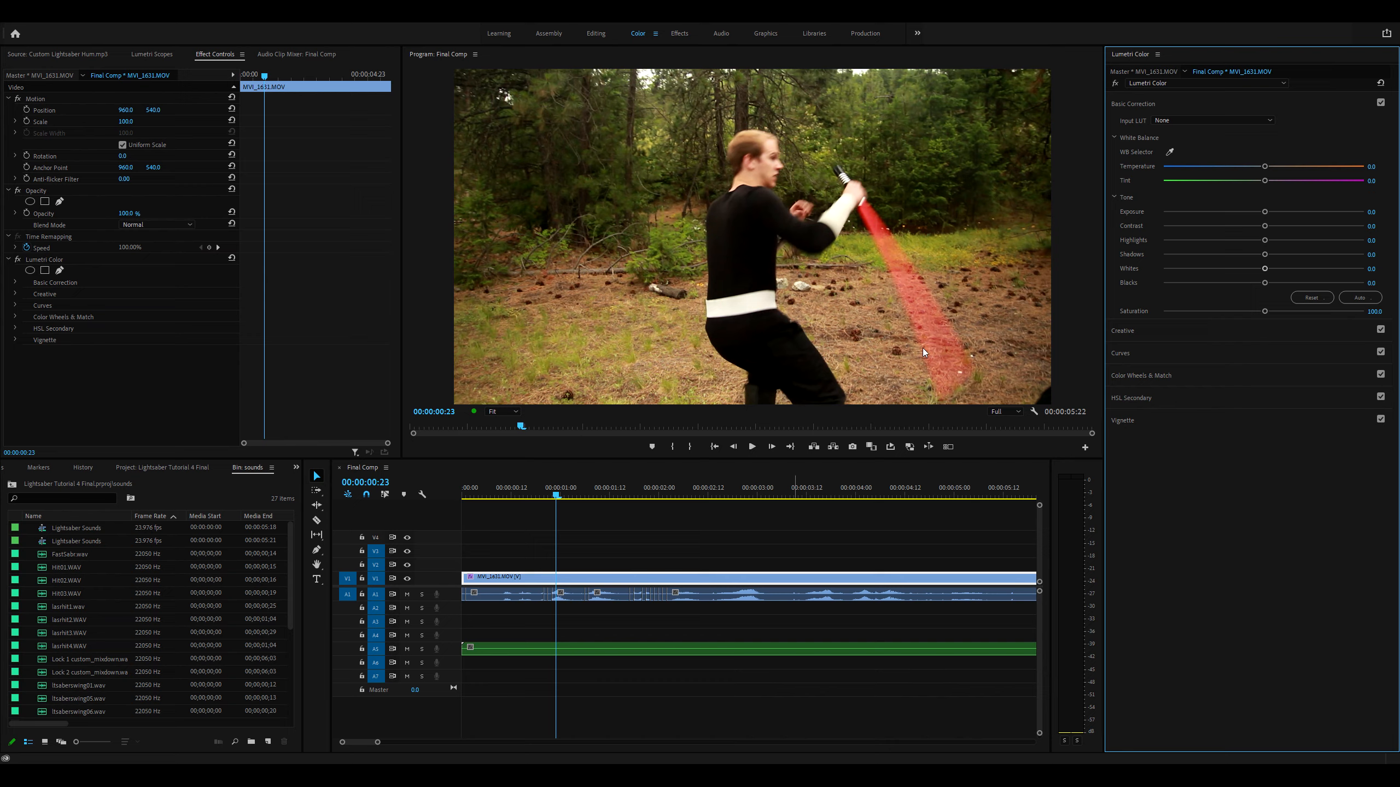
Step: Reselect the footage clip and move the playhead back to 00:00:00:18 to inspect the uncorrected image
click(635, 529)
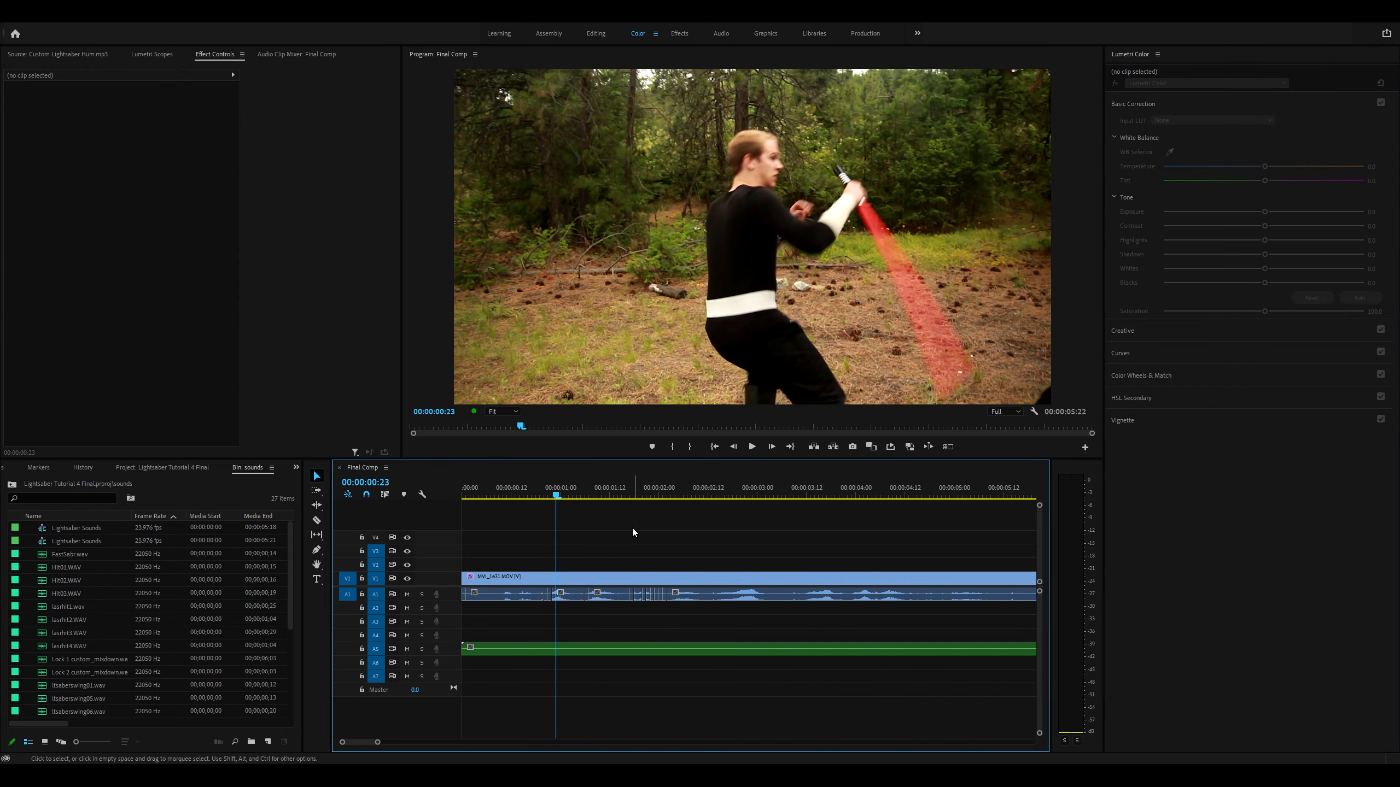
click(765, 579)
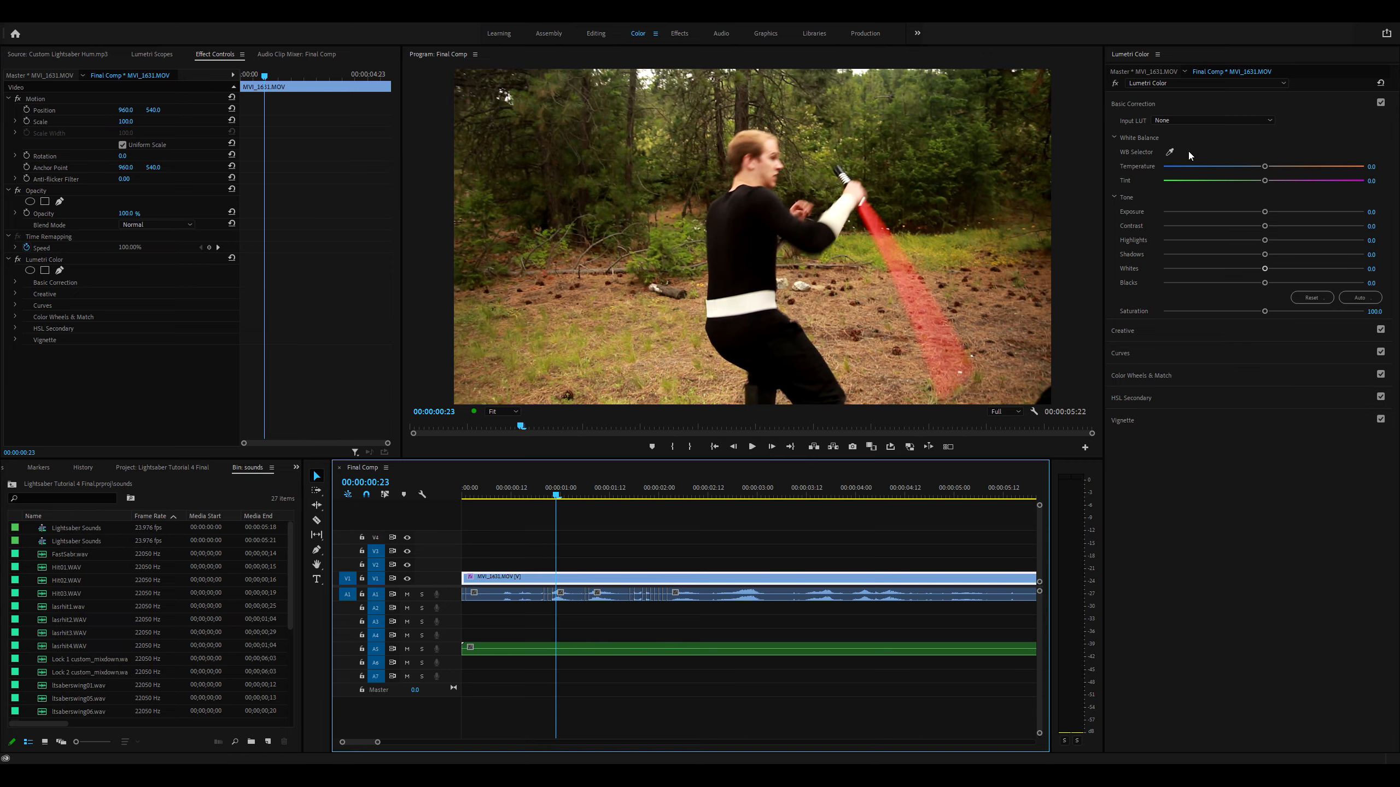
drag(556, 496, 535, 493)
Step: Review the duel footage from the start of Final Comp, stop at 00:00:01:21, and clear the clip selection
key(minus)
click(578, 511)
key(equal)
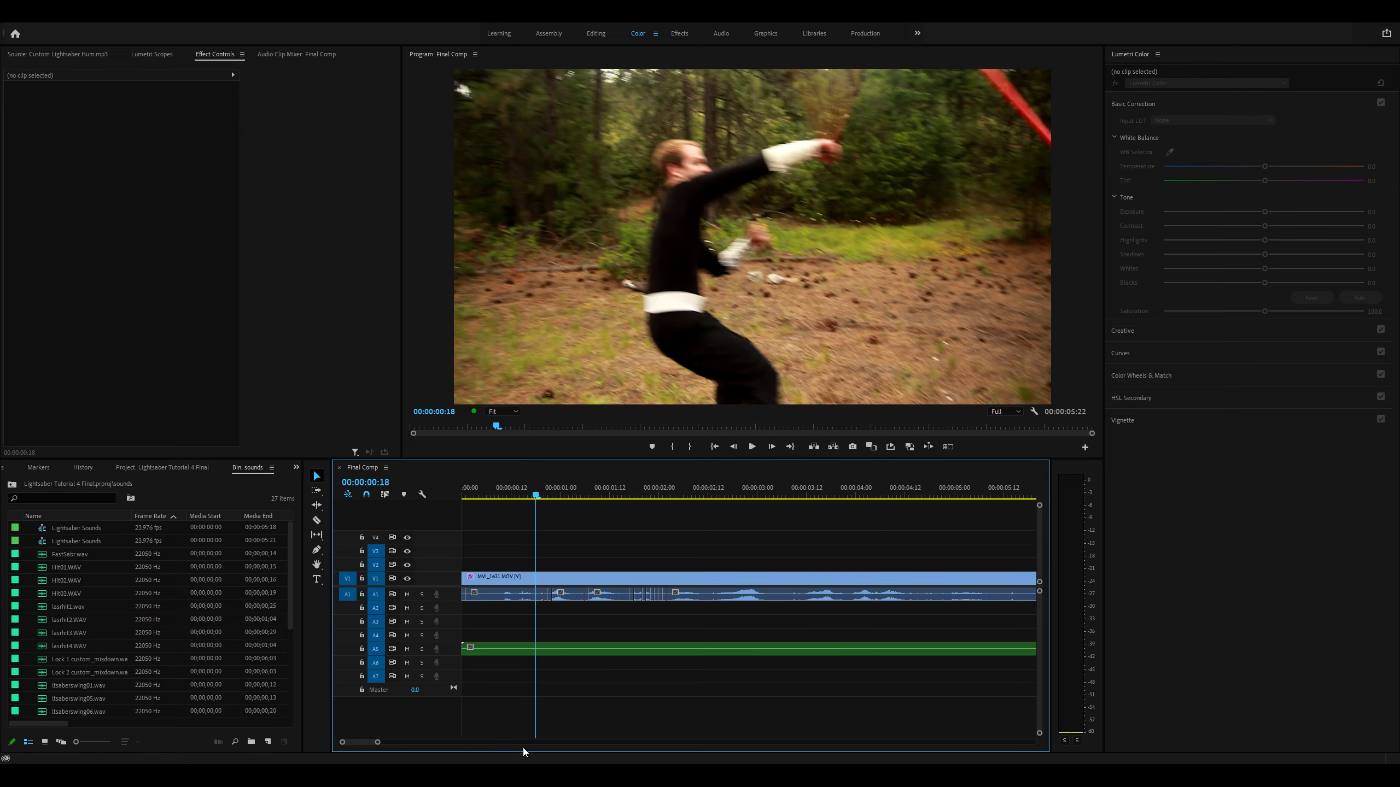
drag(381, 739, 389, 740)
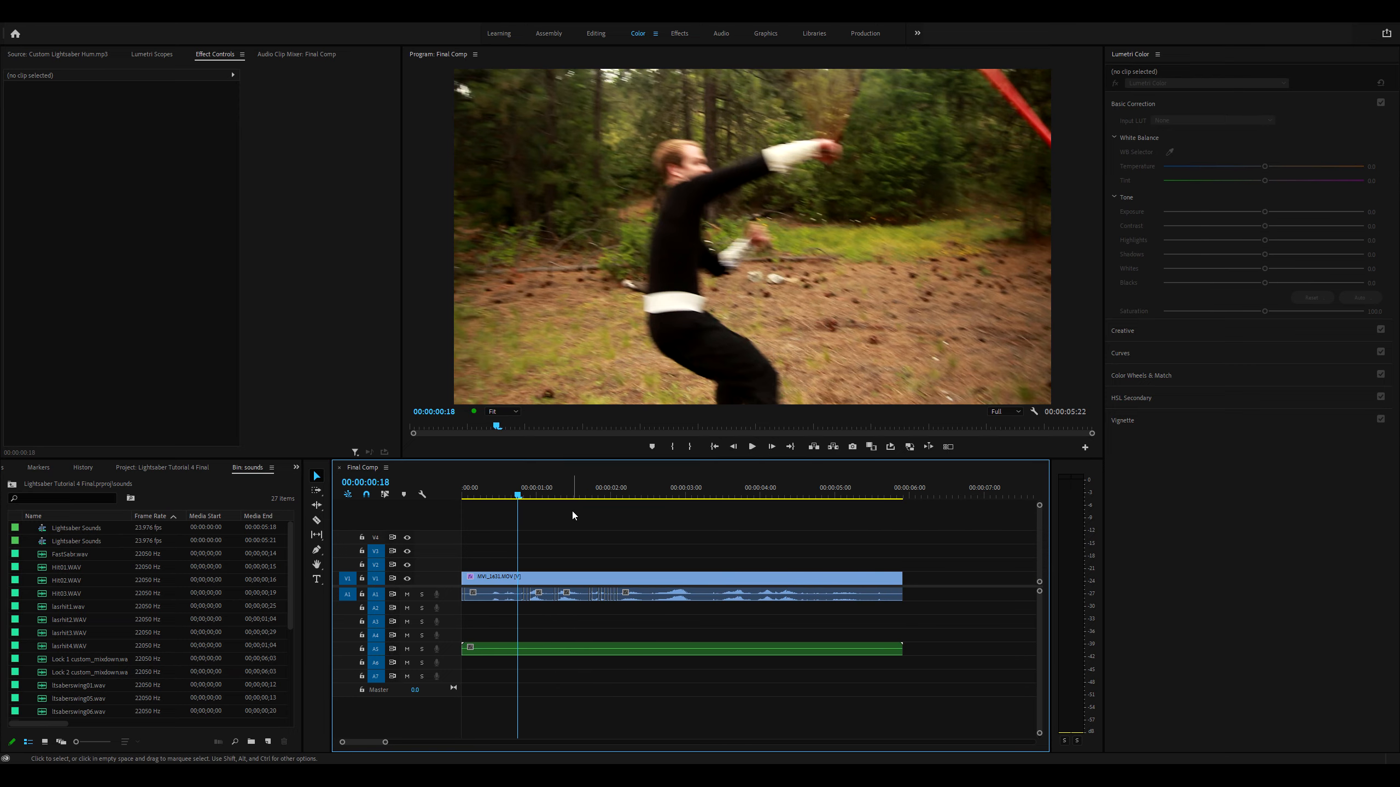
drag(517, 495, 463, 496)
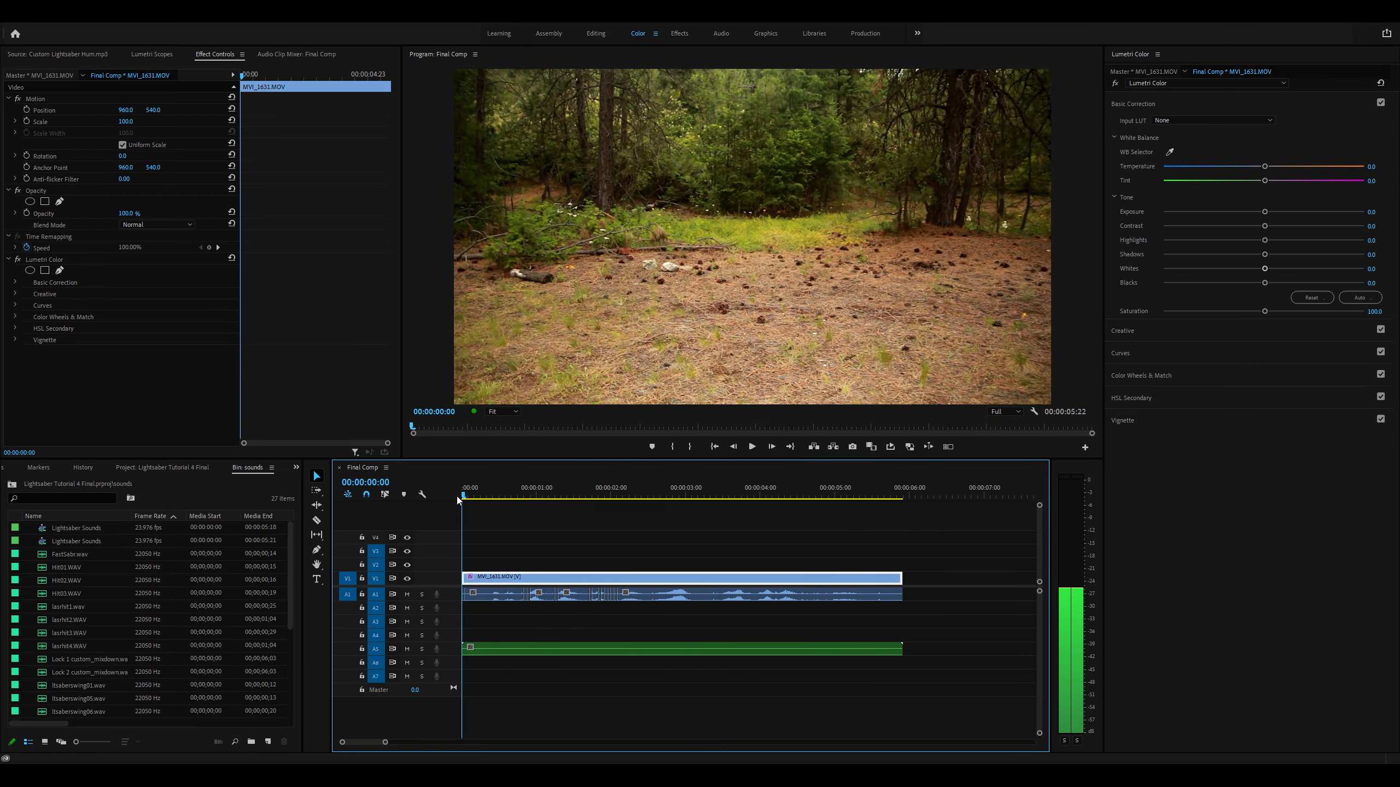
click(524, 521)
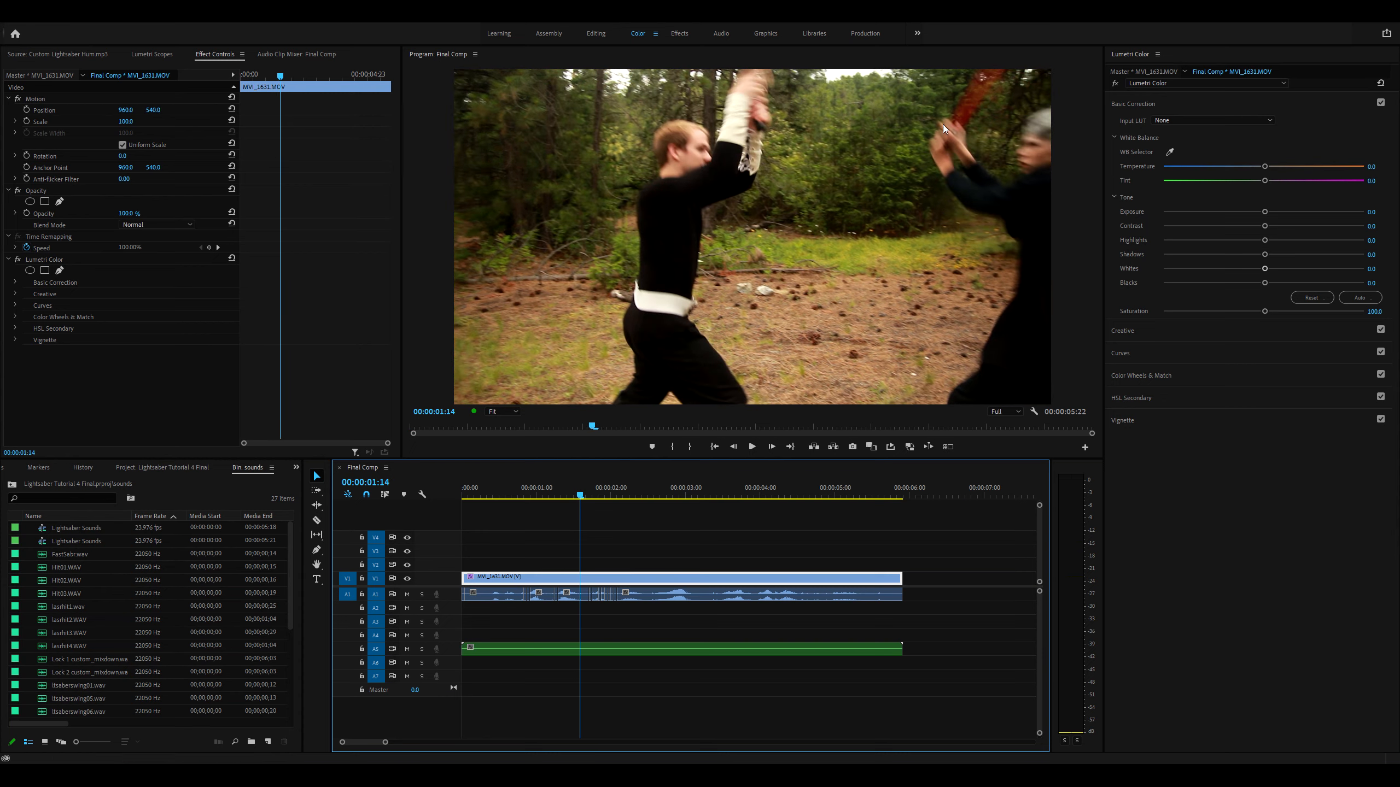
click(602, 495)
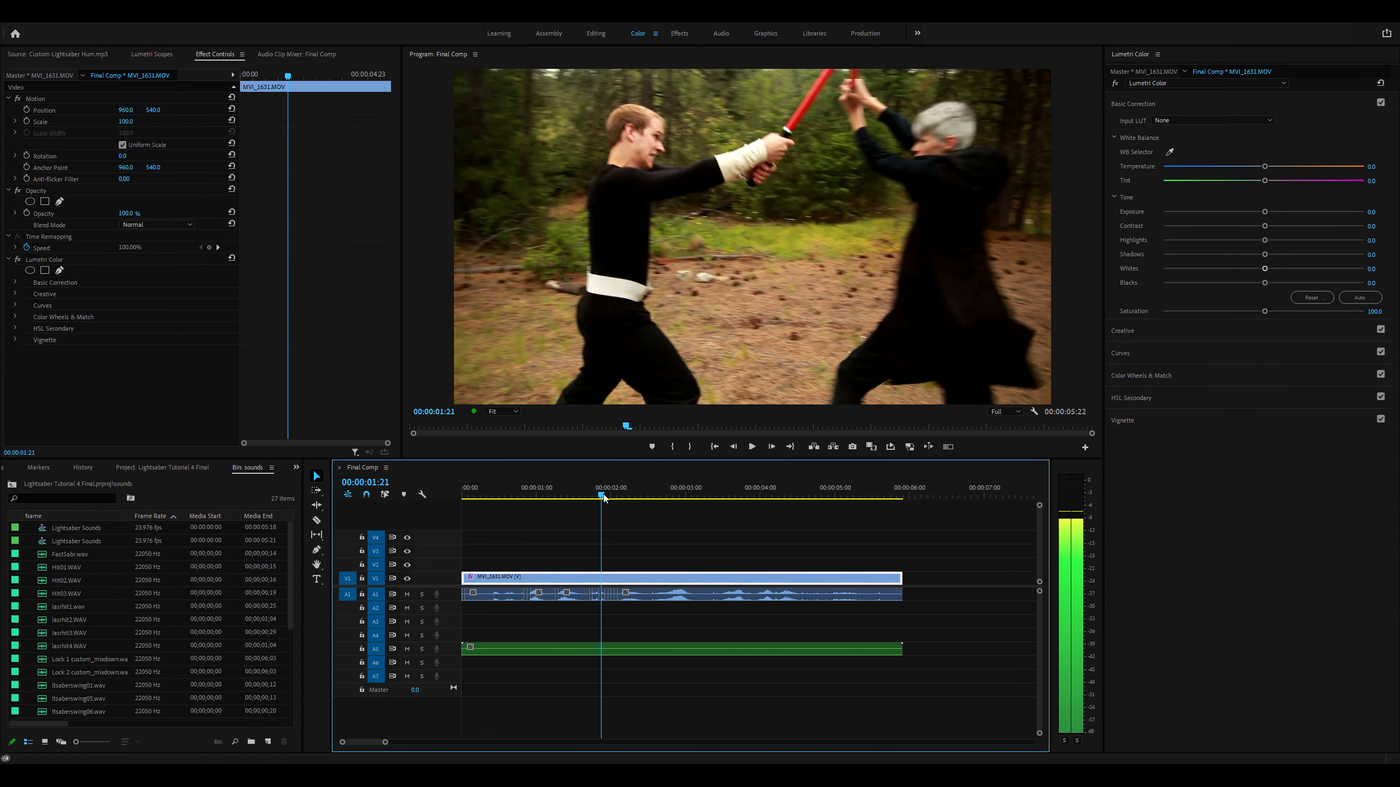
click(626, 538)
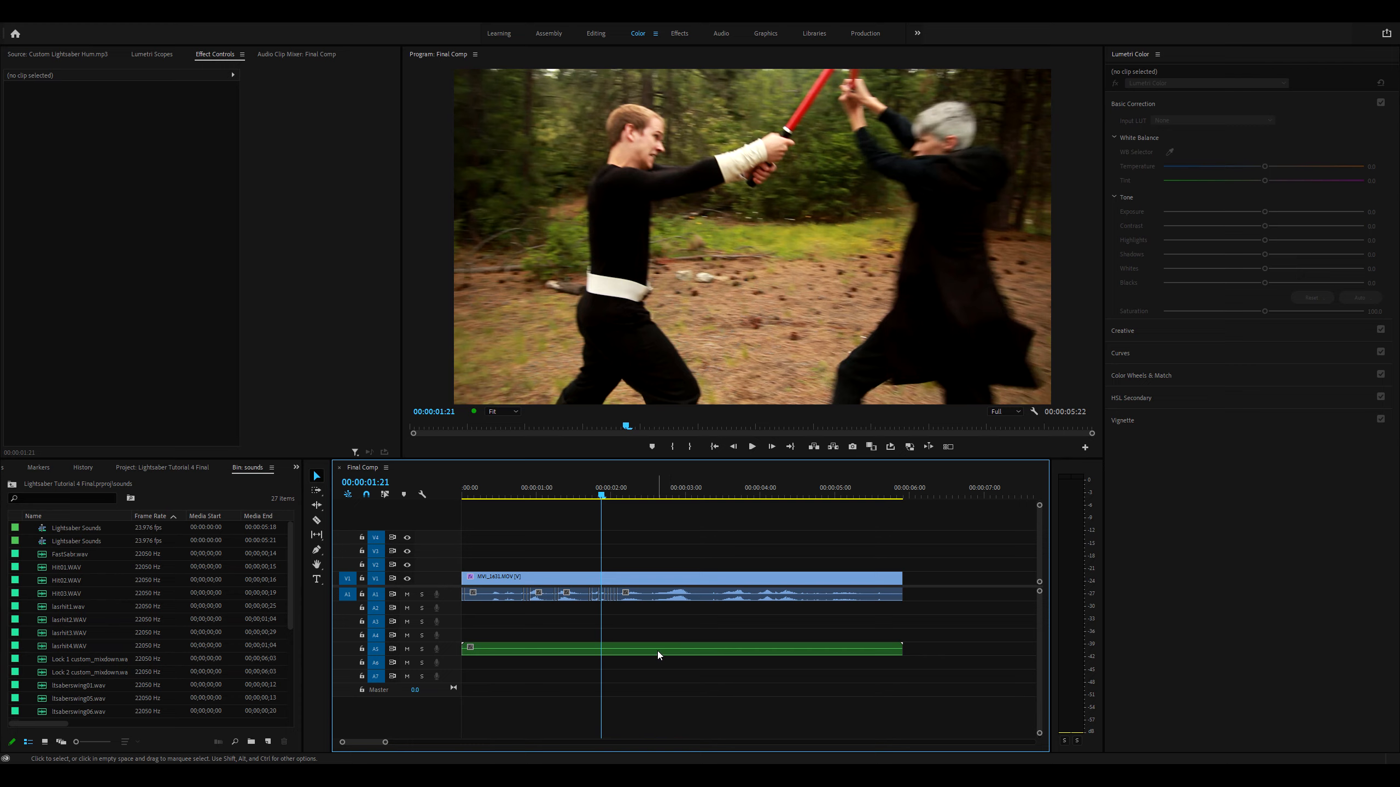